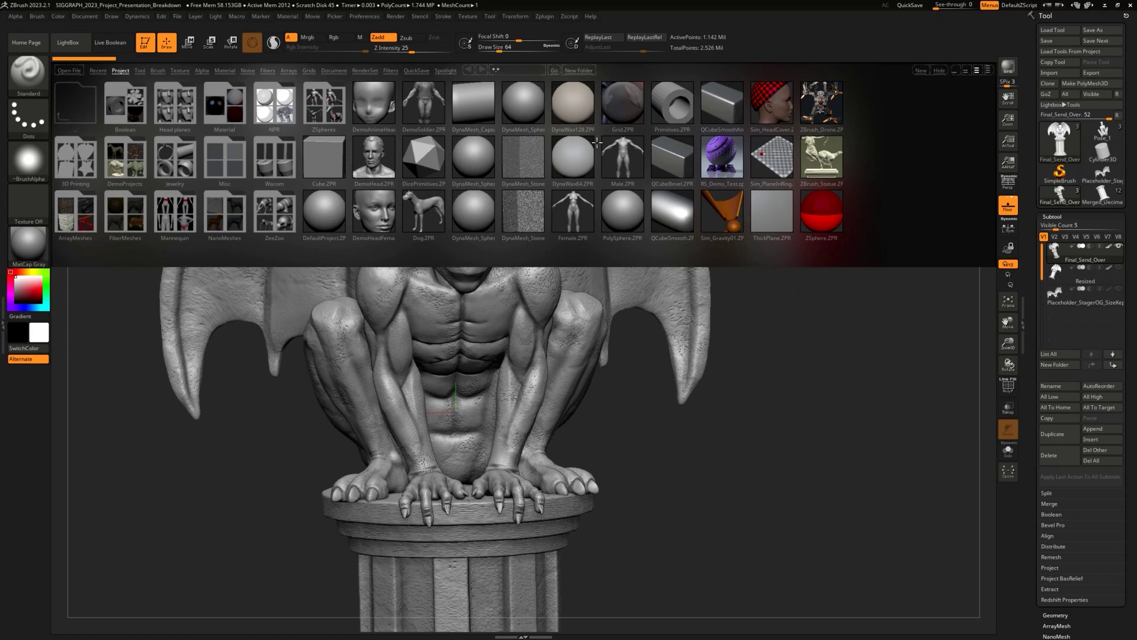
Step: Look over the gargoyle statue, and open the Home Page window to view it before closing it again
left_click_drag(764, 382, 703, 335, "alt")
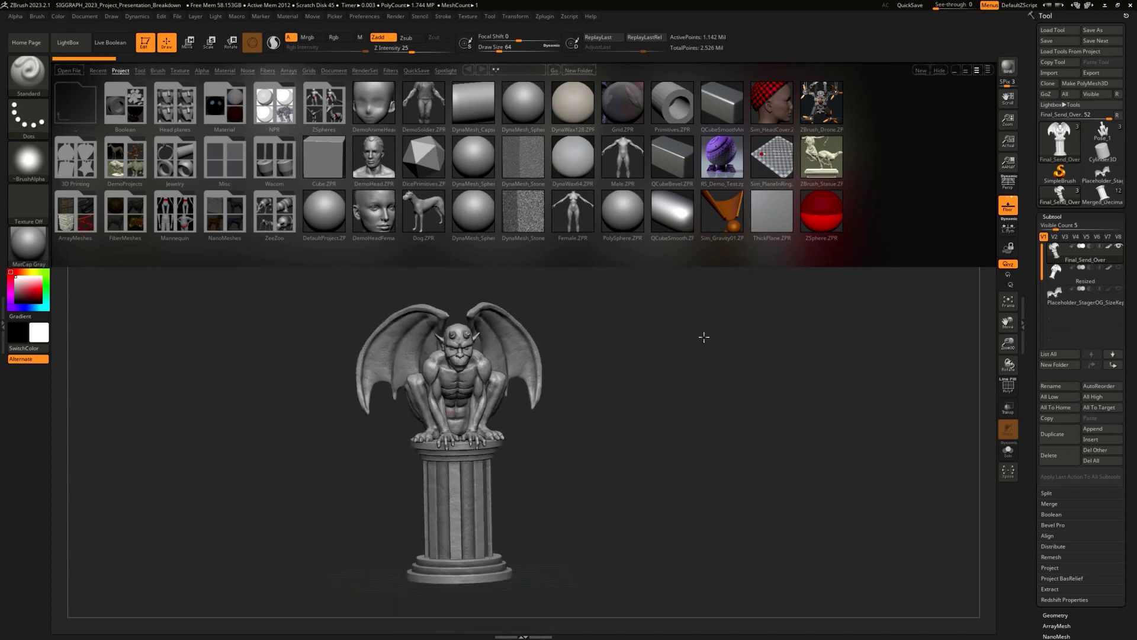
left_click_drag(705, 391, 729, 261, "alt")
left_click_drag(740, 444, 720, 353, "alt")
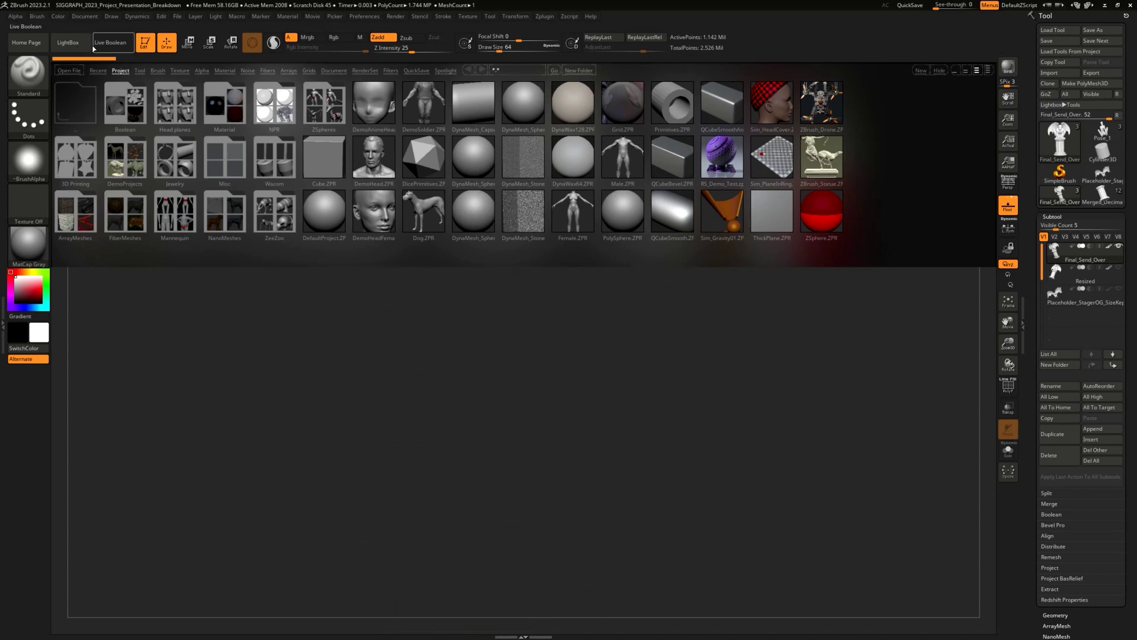
left_click(35, 43)
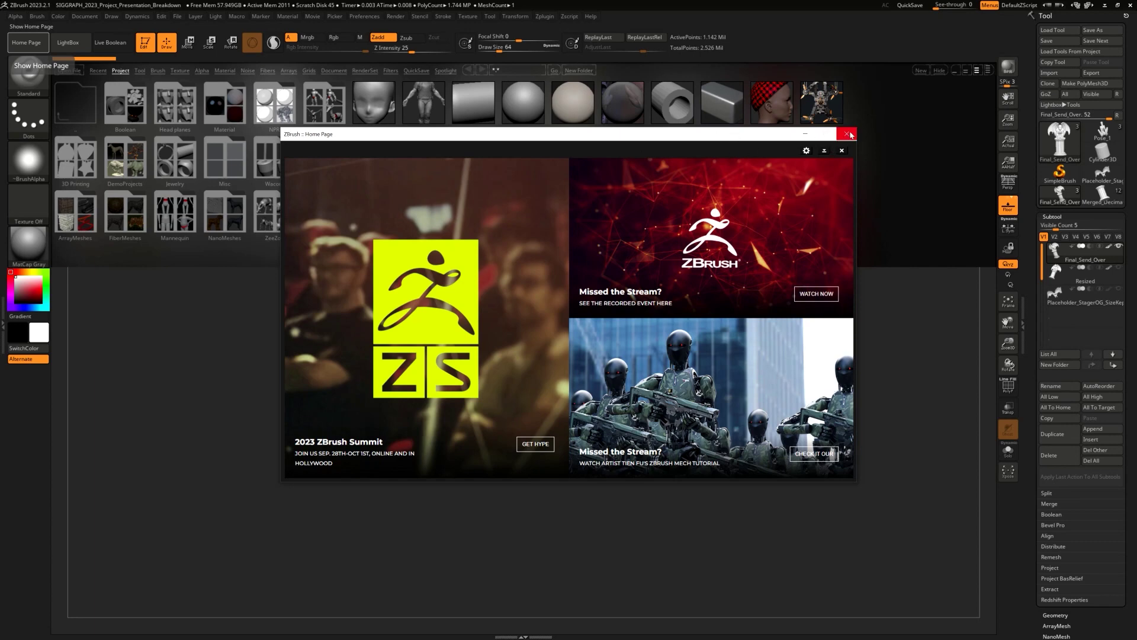
left_click(853, 133)
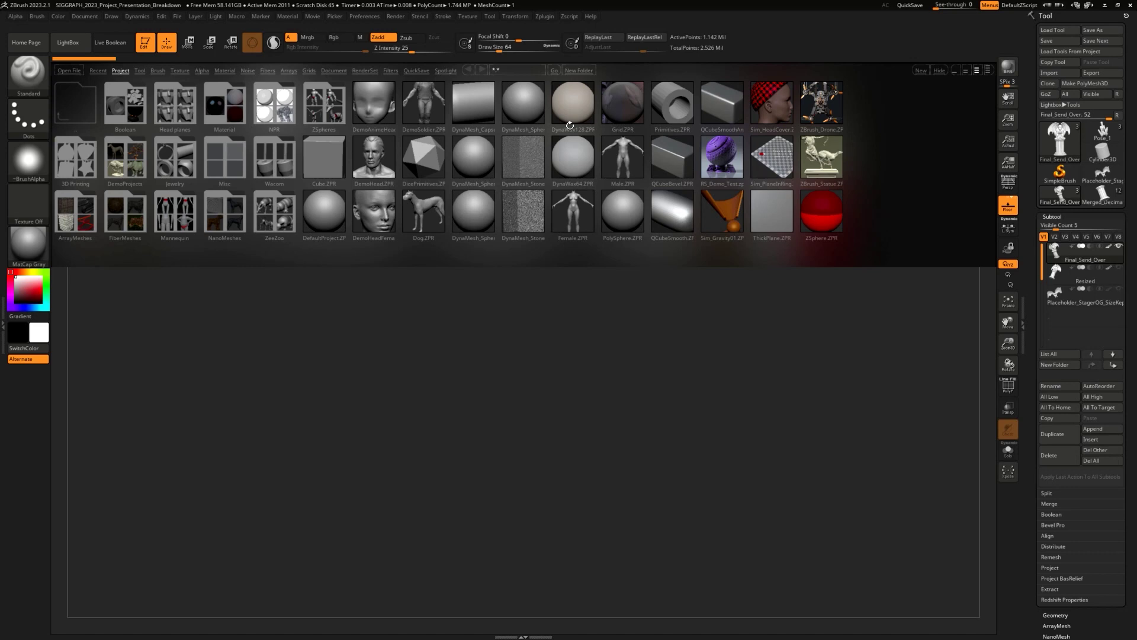
Step: Load the DefaultProject.ZPR sphere project without saving the changes to the current project
left_click(331, 208)
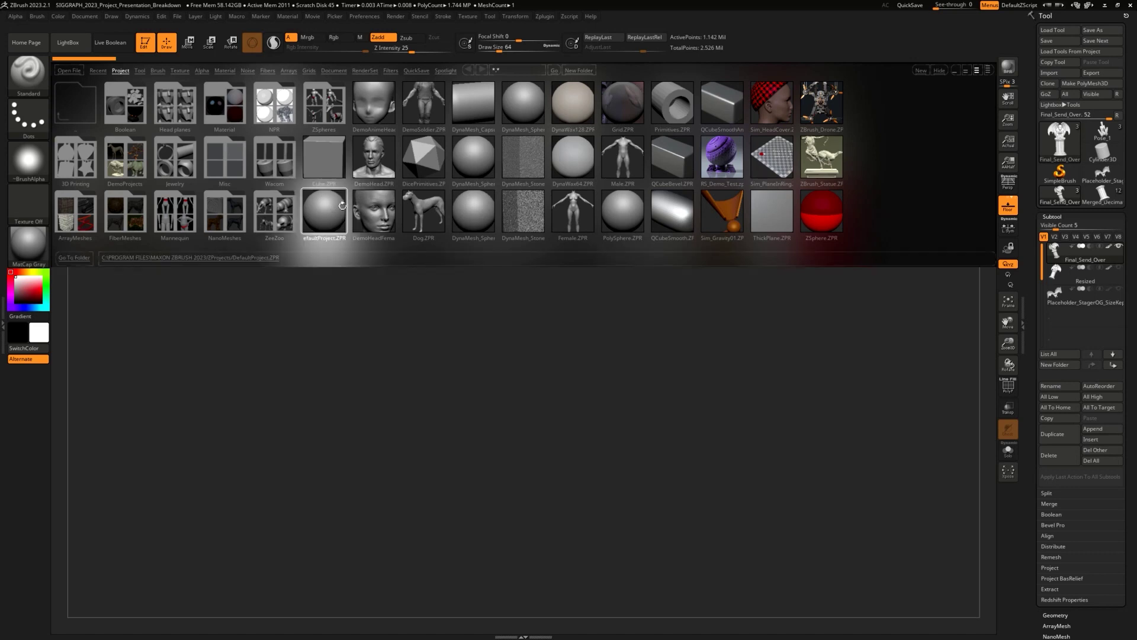
left_click(385, 165)
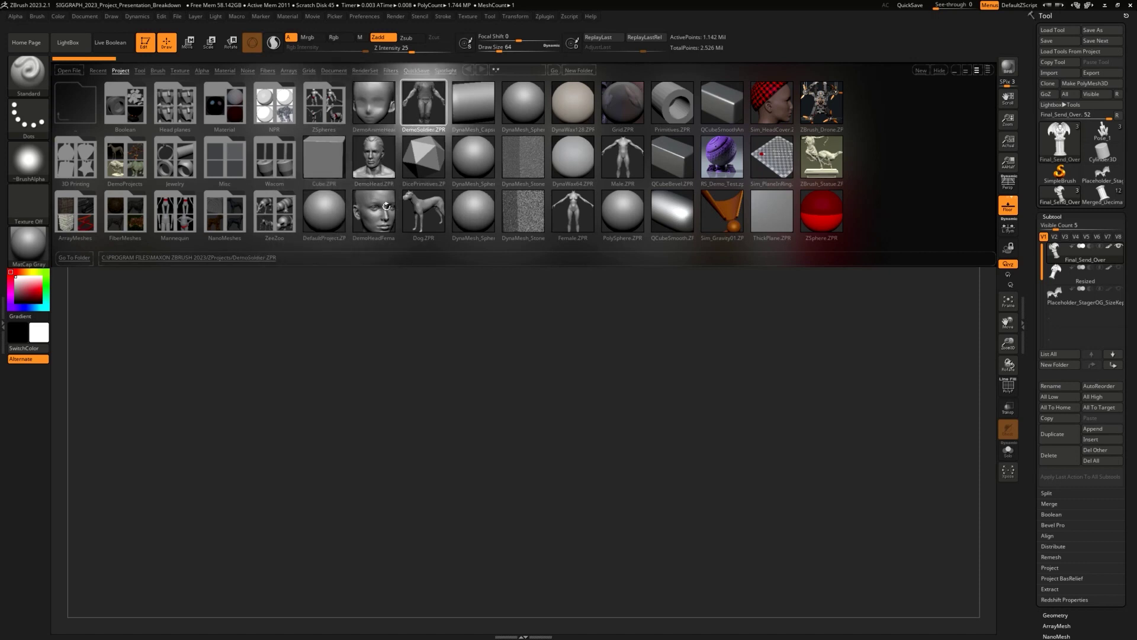
left_click(324, 211)
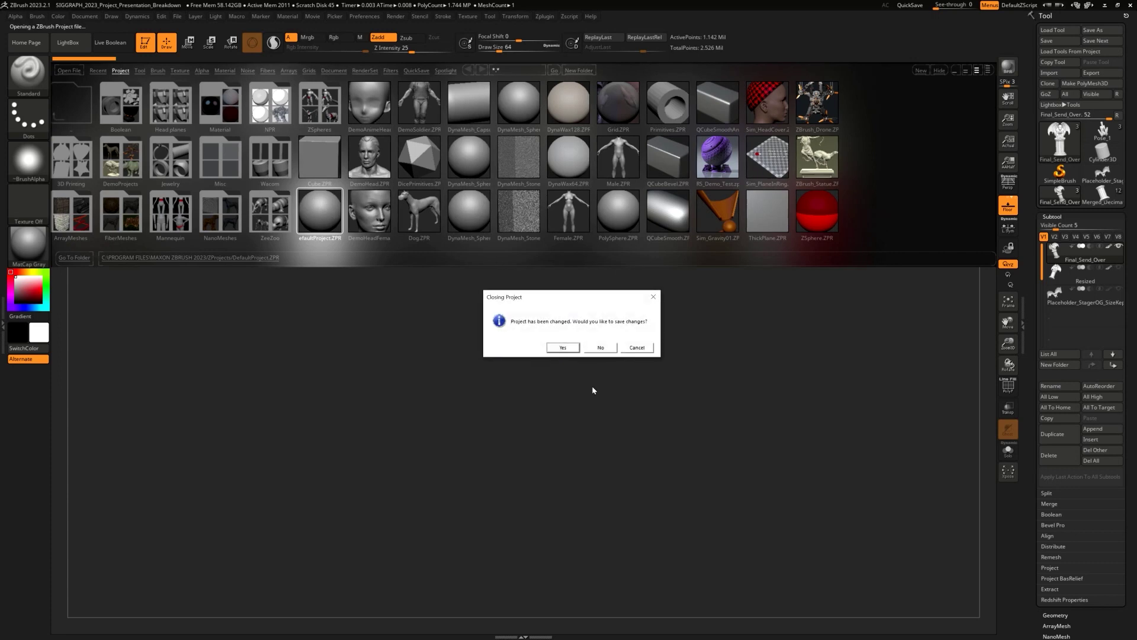
left_click(601, 348)
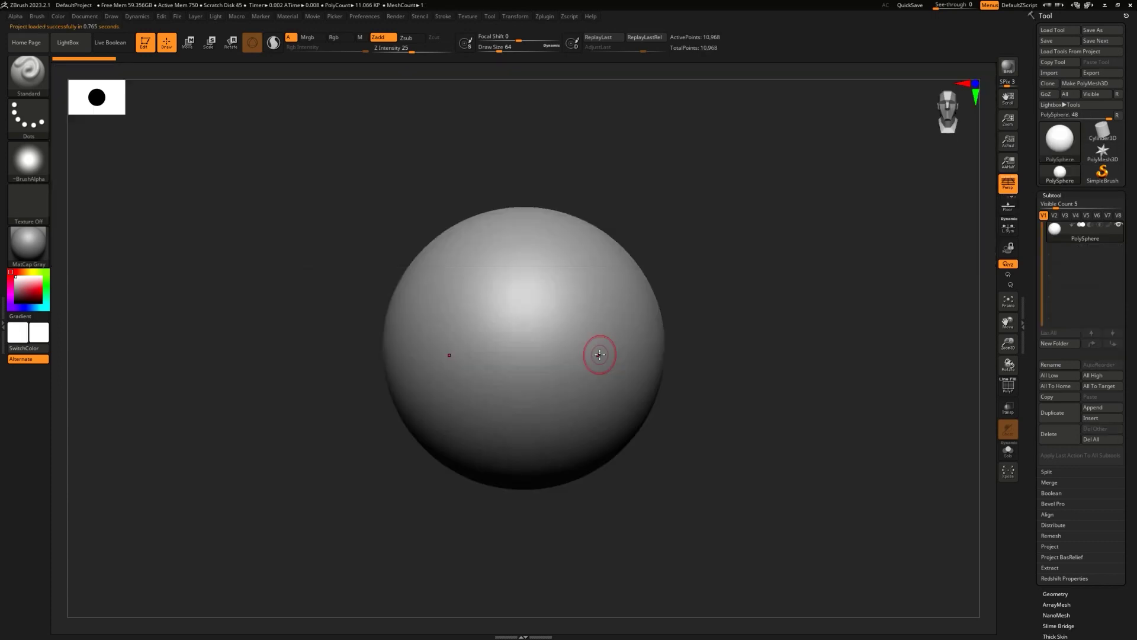
Step: Try sculpting mirrored Standard brush strokes across the front of the sphere, and undo them
mouse_move(560, 258)
left_mouse_down()
mouse_move(597, 382)
mouse_move(634, 287)
mouse_move(613, 408)
mouse_move(555, 321)
mouse_move(663, 279)
mouse_move(591, 346)
mouse_move(606, 302)
left_mouse_up()
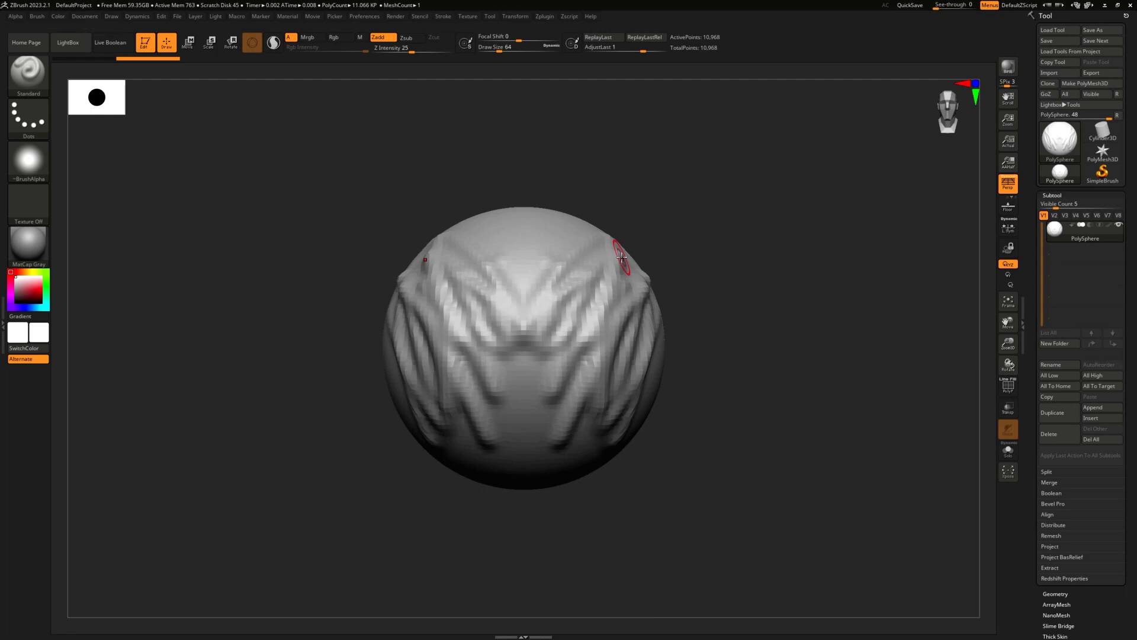
key("ctrl+z")
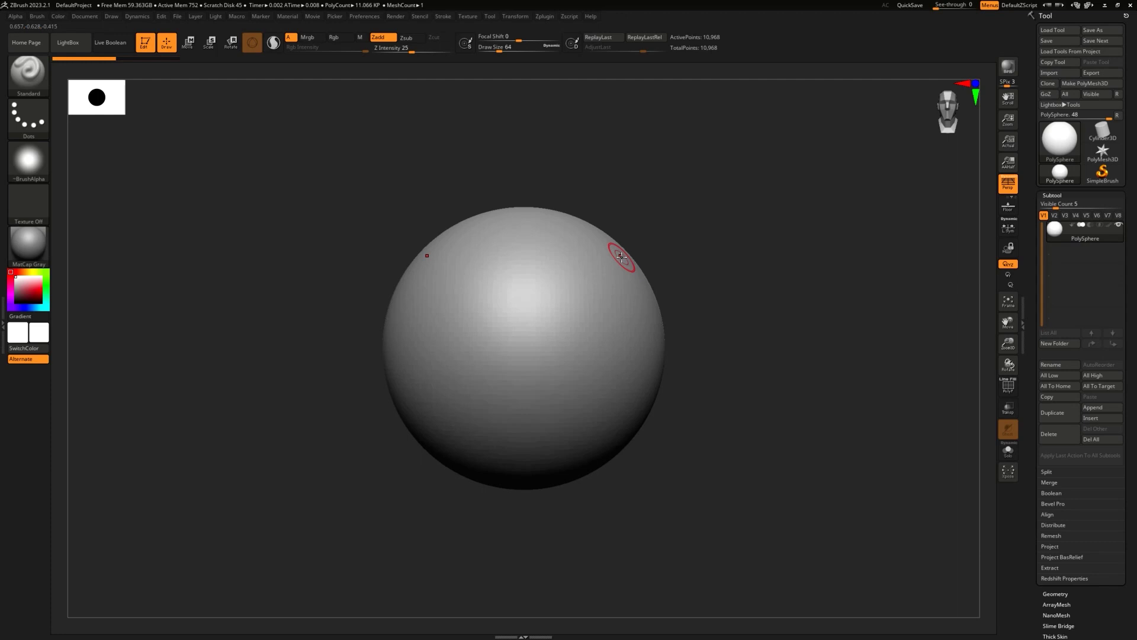
Step: Filter the sculpting brushes to those starting with C, and choose the ClothDimple brush
key("b")
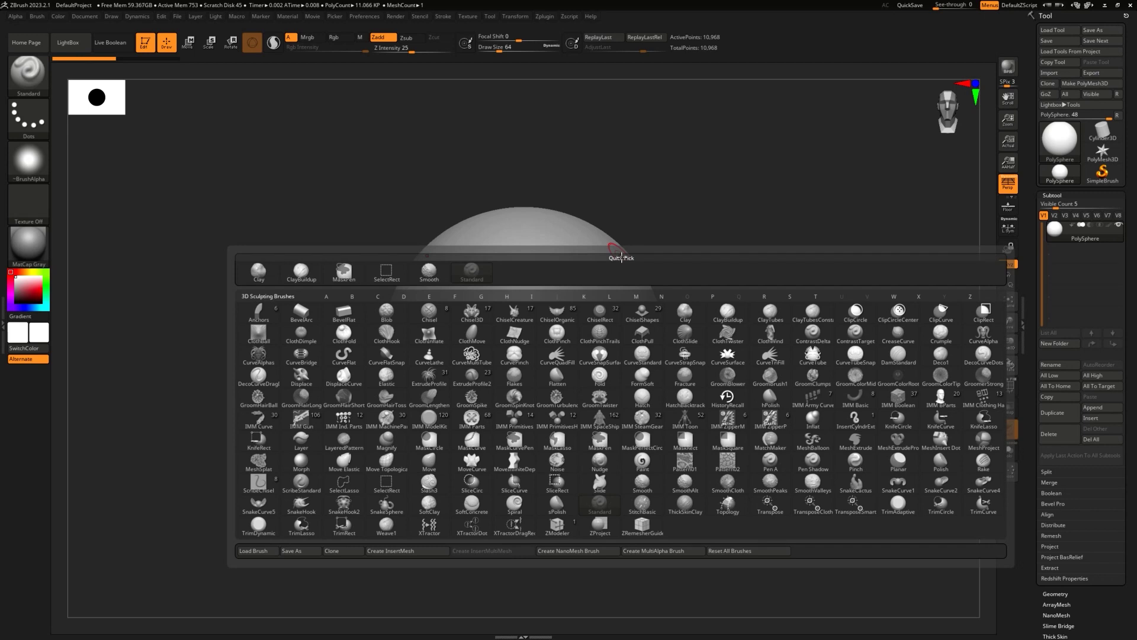
key("c")
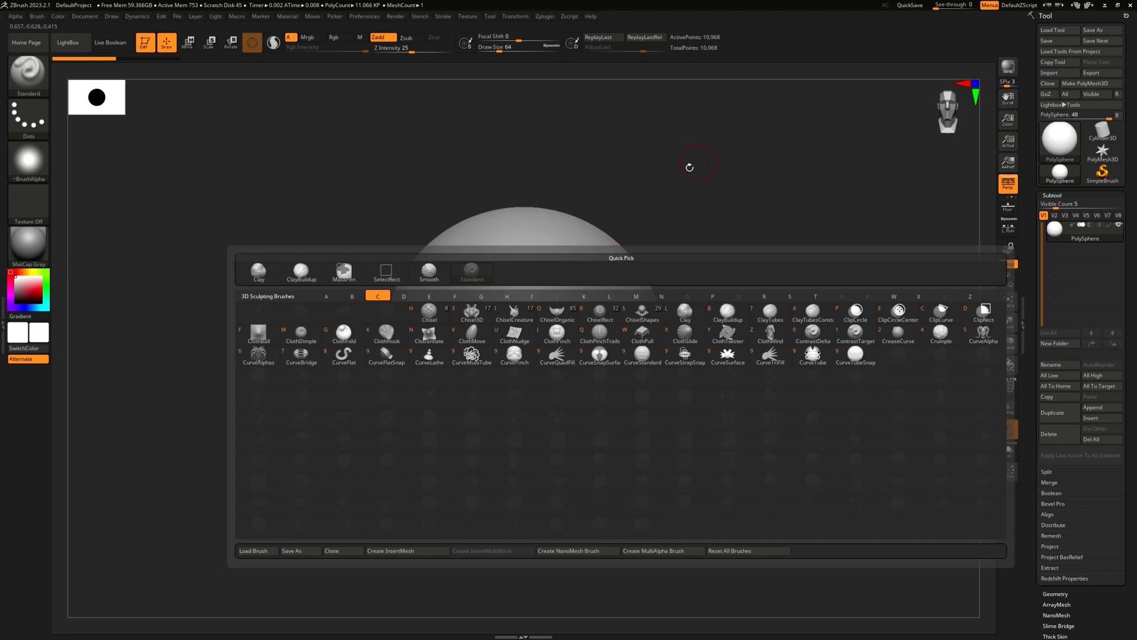
key("shift")
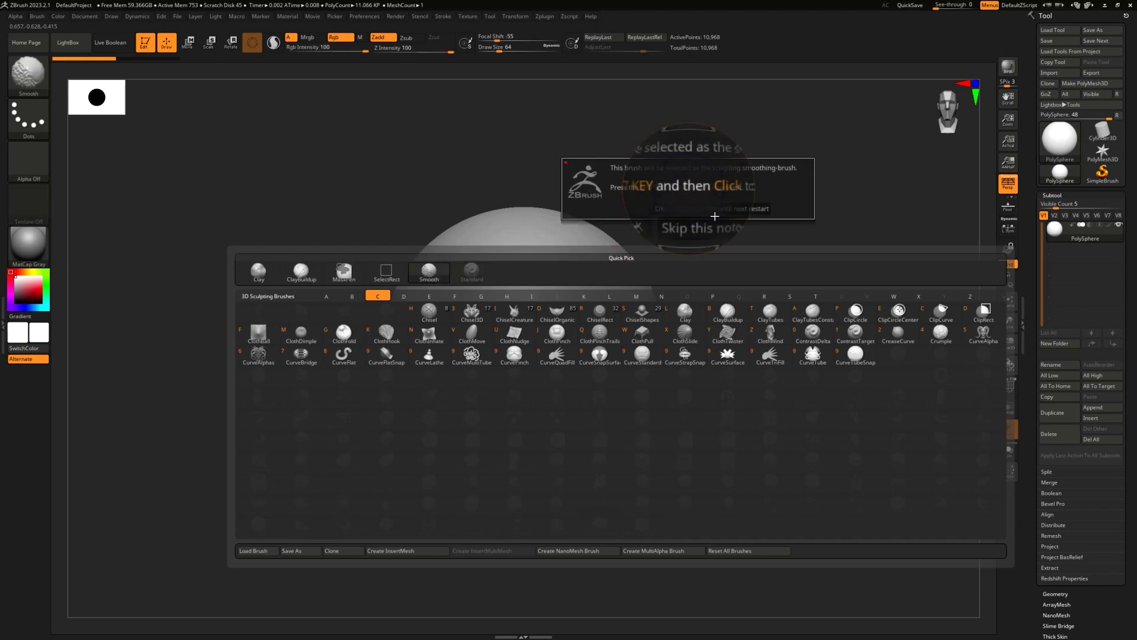
left_click(714, 214)
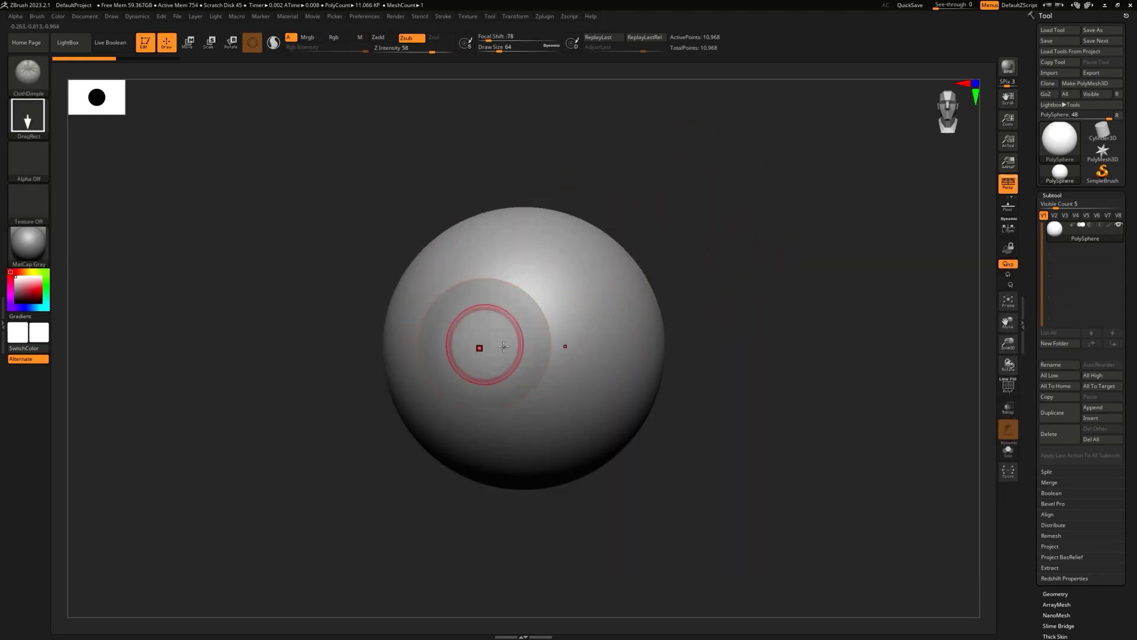
Step: Browse the C brushes again, and switch to the DamStandard sculpting brush
key("b")
key("c")
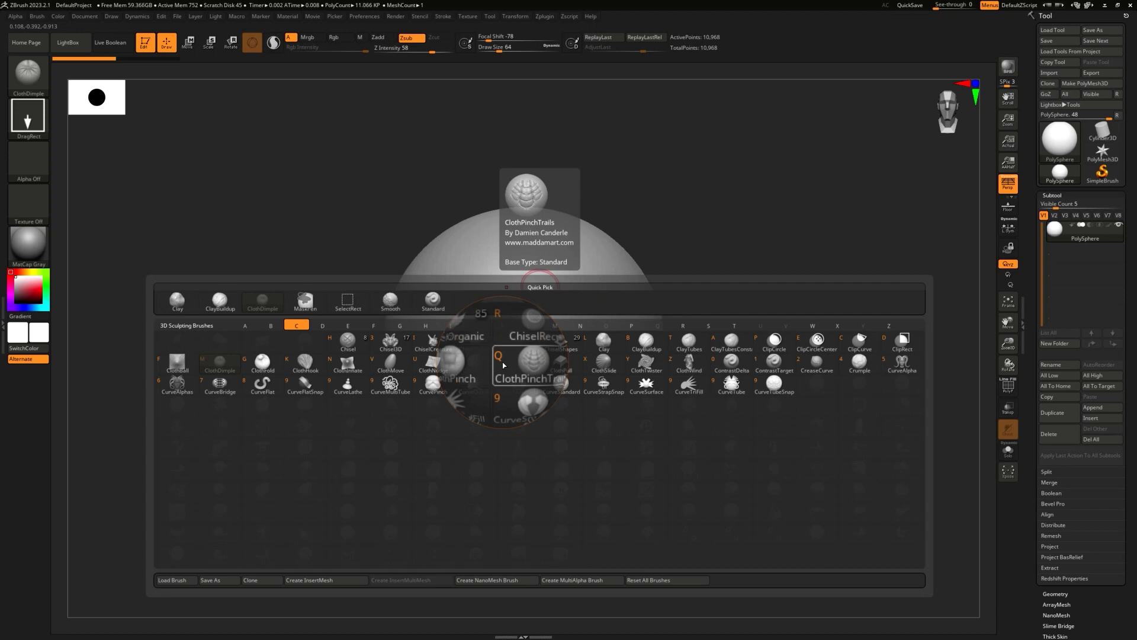
key("b")
key("c")
key("b")
key("b")
key("d")
key("s")
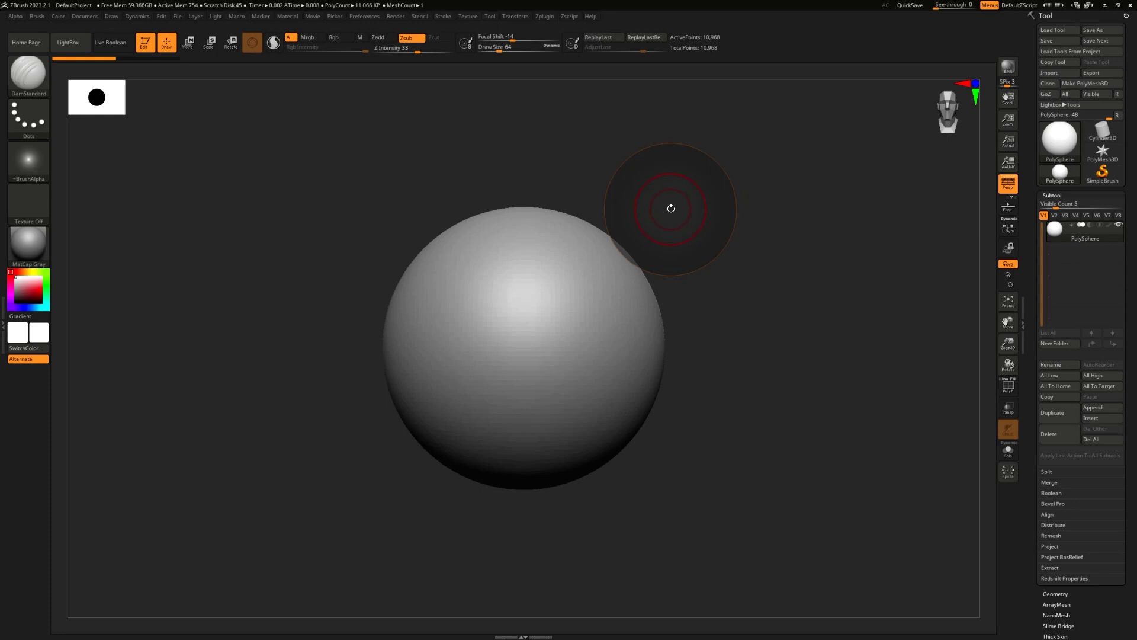
Step: Select the ChiselCreature brush, look through its shapes and choose Ear2
key("b")
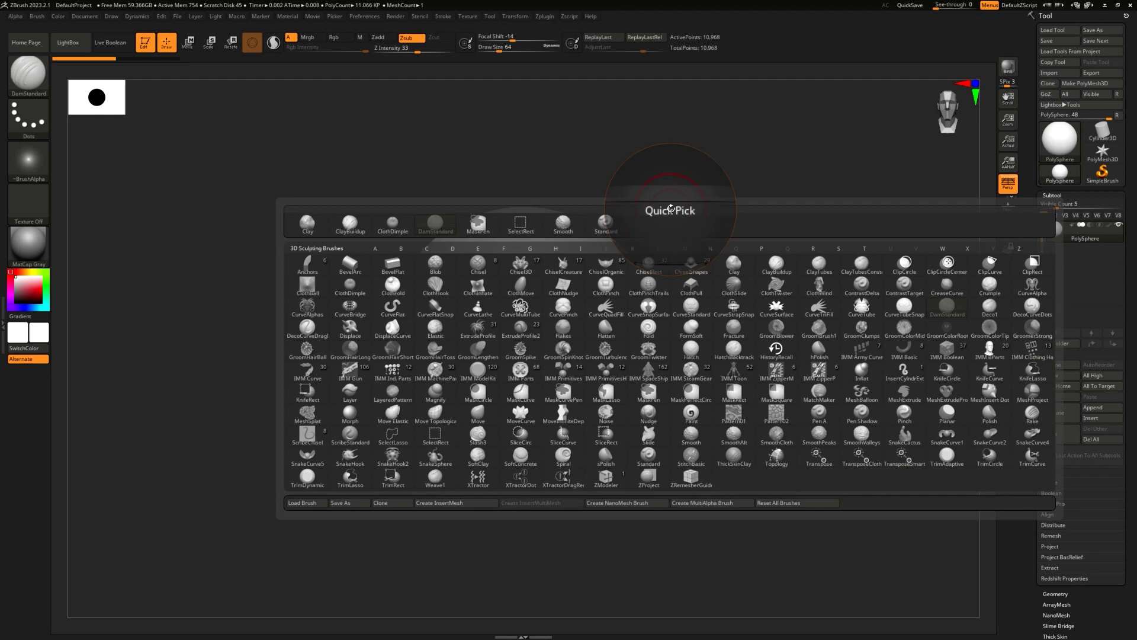
key("c")
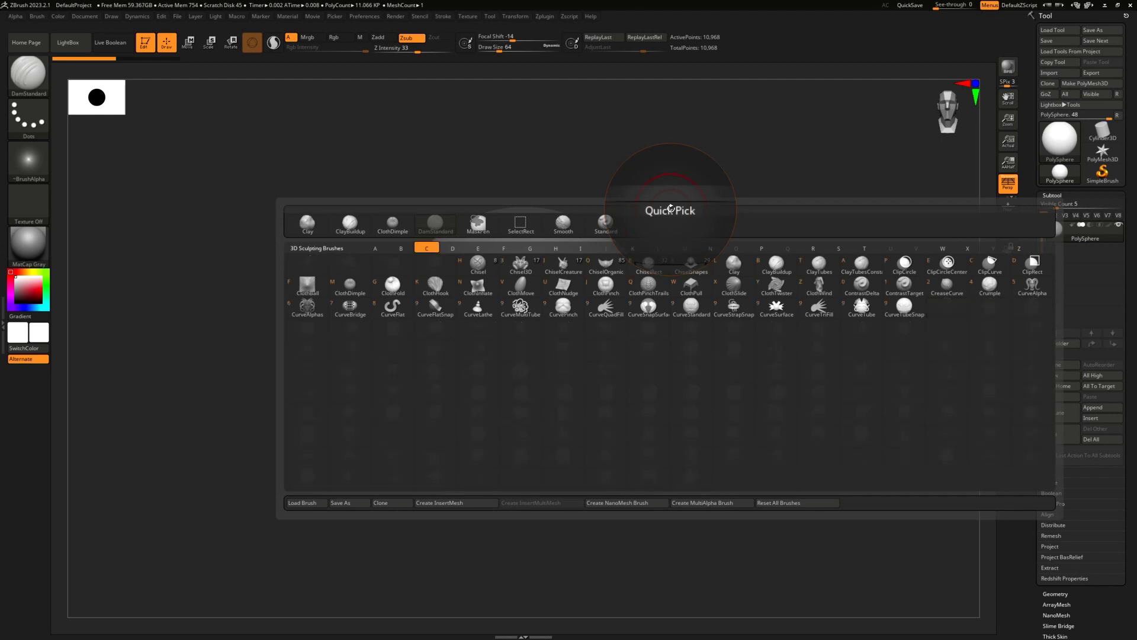
left_click(565, 264)
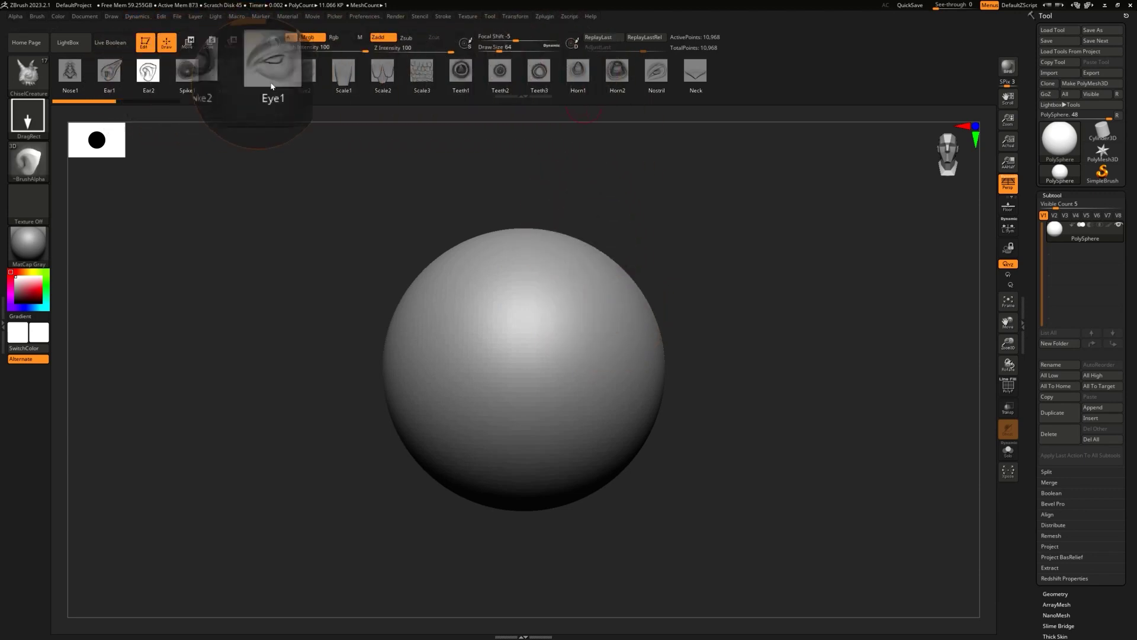
left_click(304, 71)
left_click(420, 76)
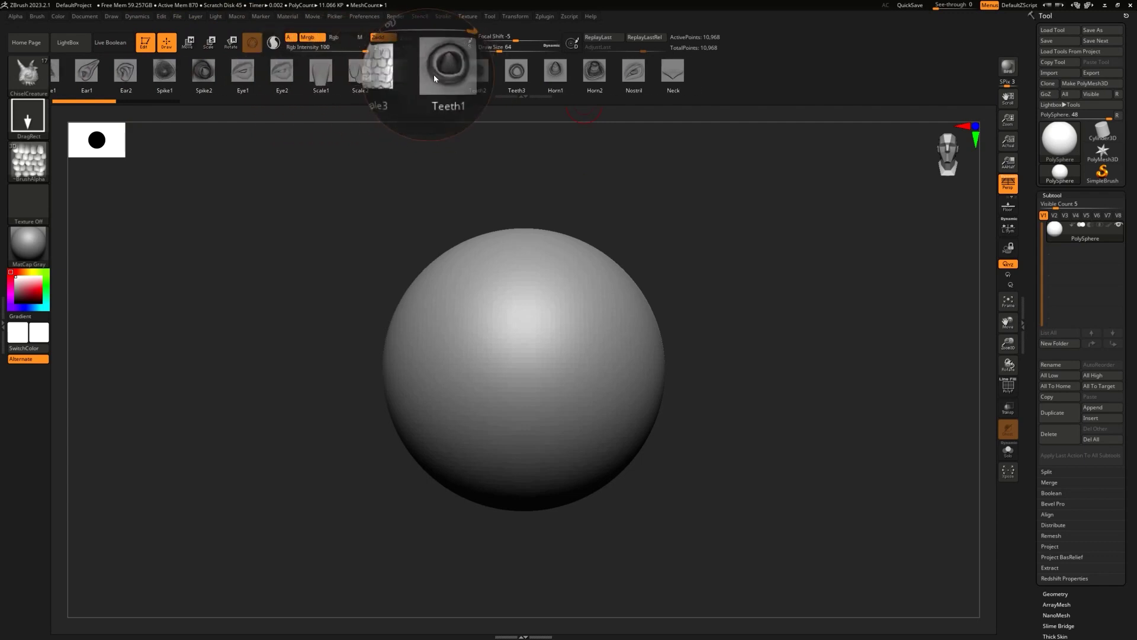
left_click(156, 73)
left_click(126, 75)
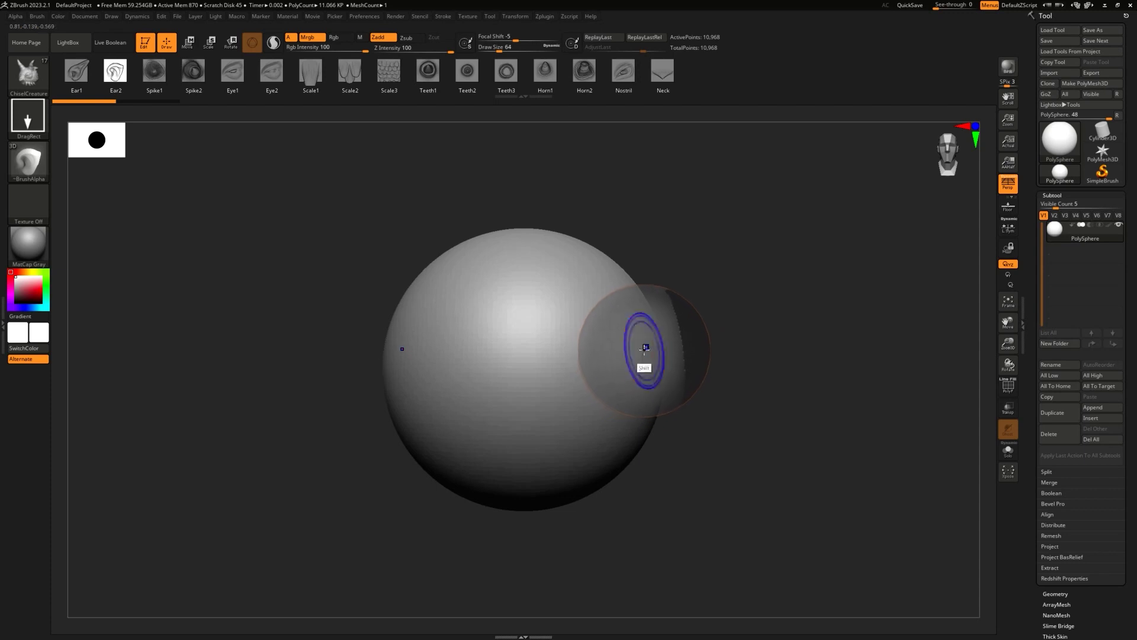
Step: Try the Ear2 shape on the low-resolution sphere, and test subdividing the sphere before undoing the subdivisions
mouse_move(656, 342)
left_mouse_down()
mouse_move(665, 515)
mouse_move(677, 178)
mouse_move(683, 205)
left_mouse_up()
left_click_drag(846, 432, 824, 426)
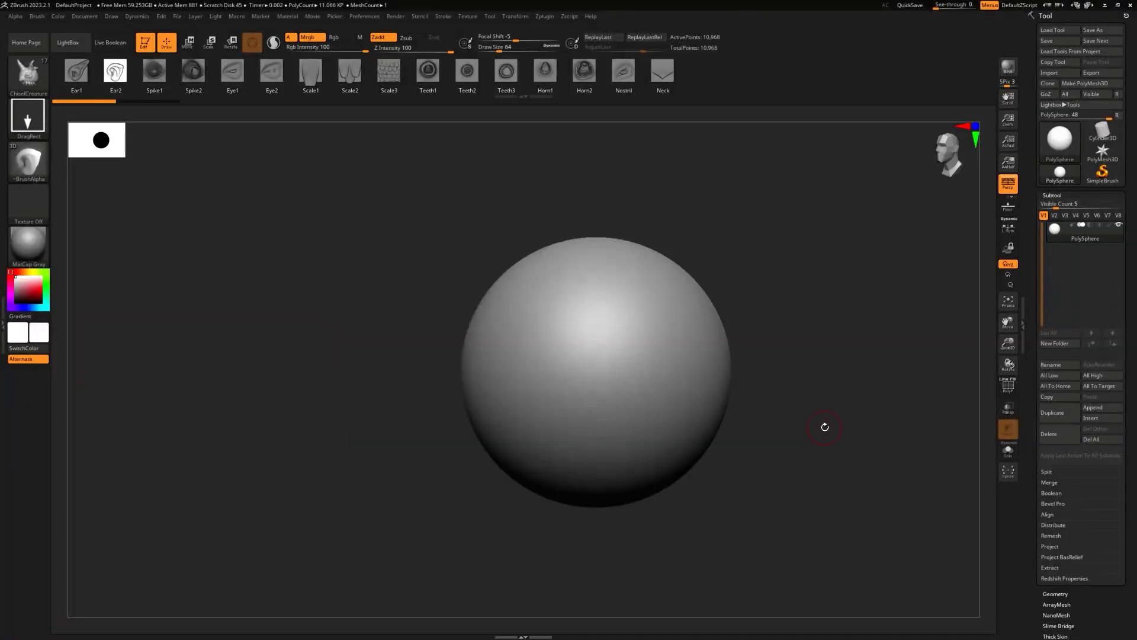
key("ctrl")
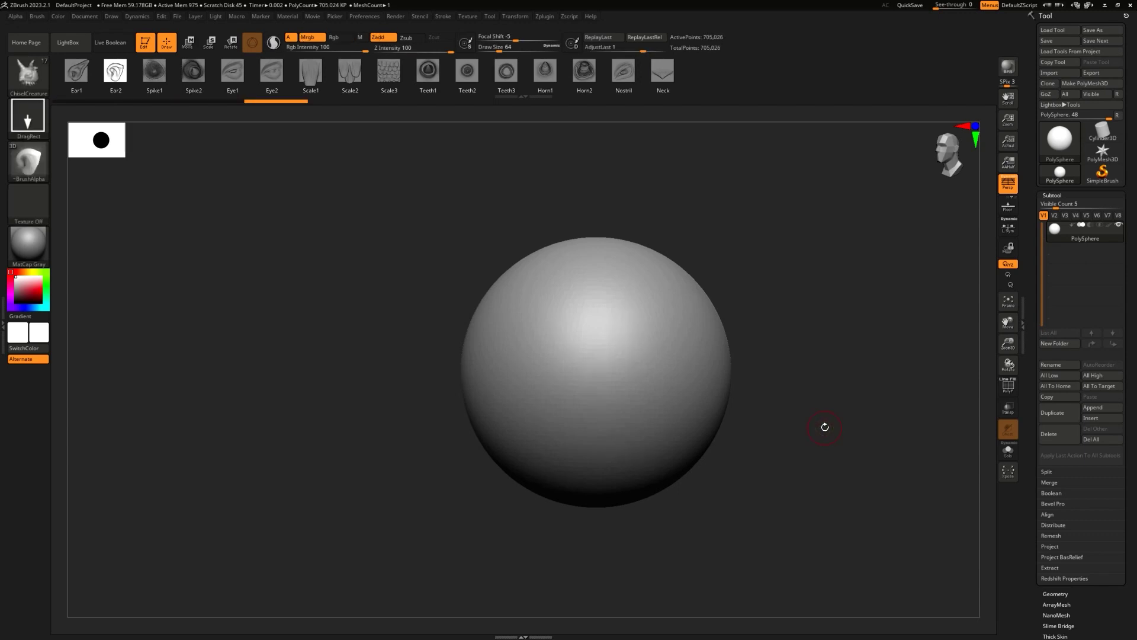
key("ctrl")
key("ctrl+z")
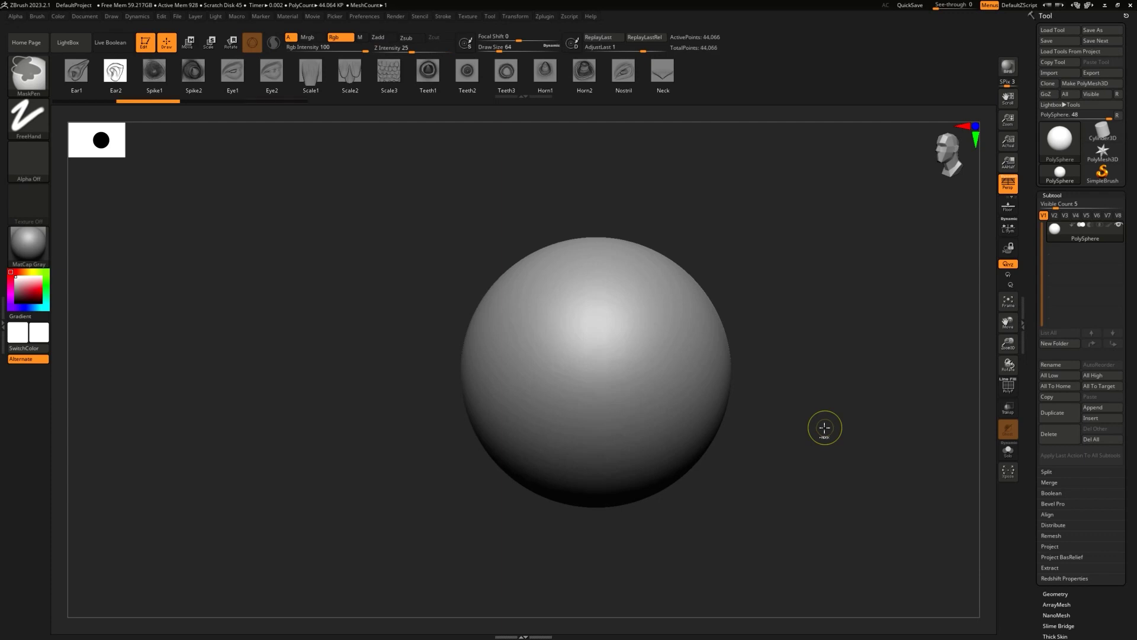
key("shift+d")
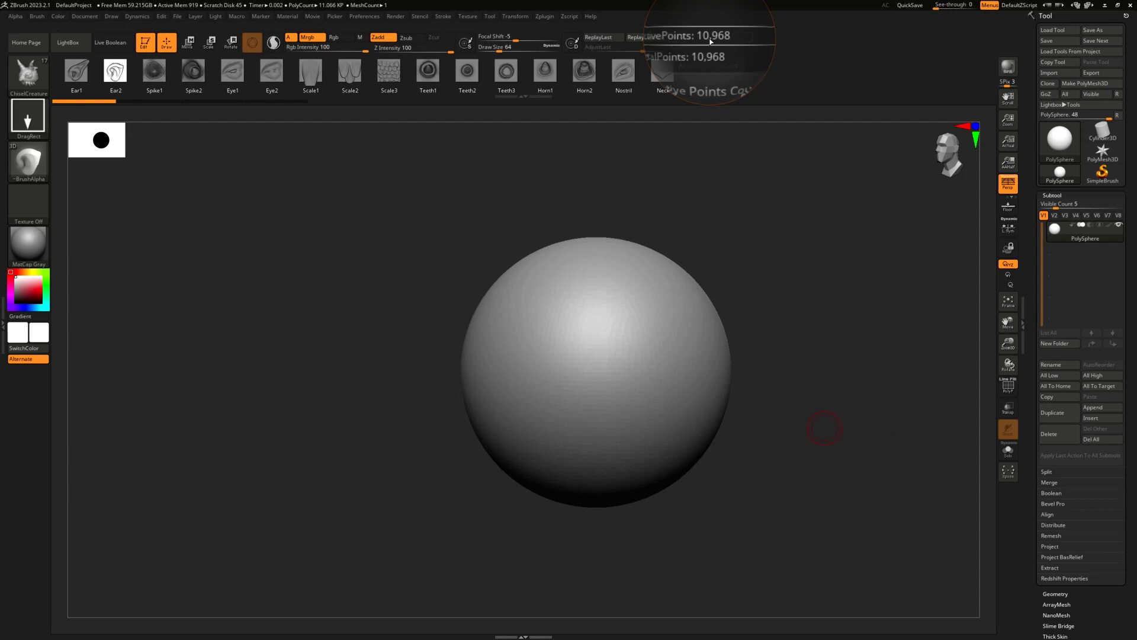
Step: Subdivide the sphere four times to give it enough resolution for detailed shapes
key("ctrl+d")
key("ctrl+d")
key("ctrl+d")
key("ctrl+d")
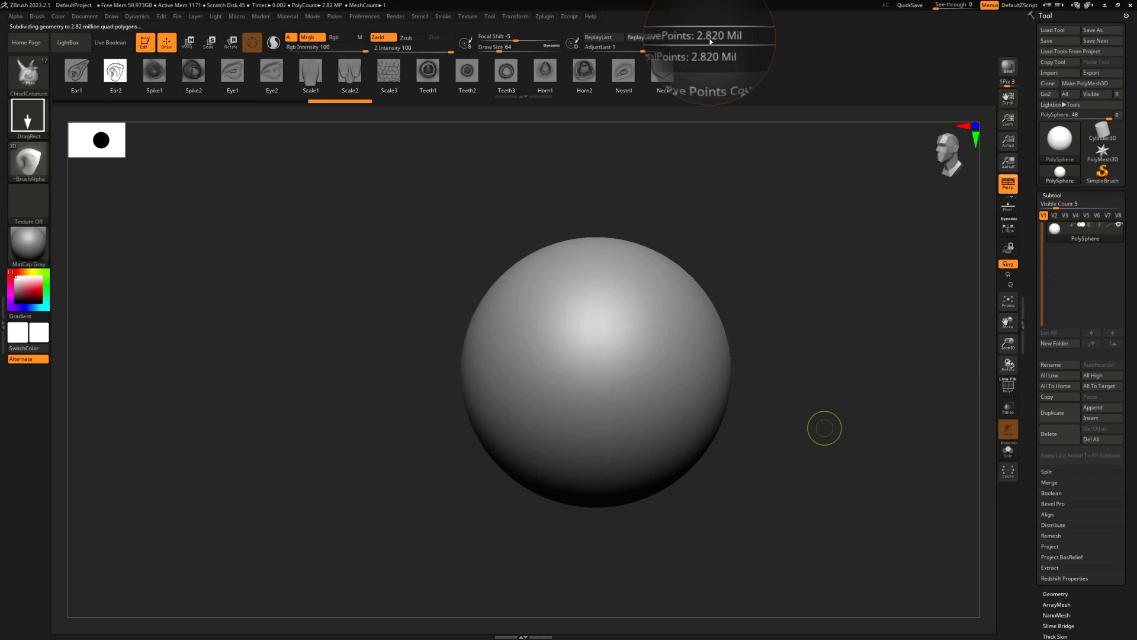
Step: Pull a large Ear2 shape out of the sphere's side, and undo it
left_click_drag(711, 347, 734, 190)
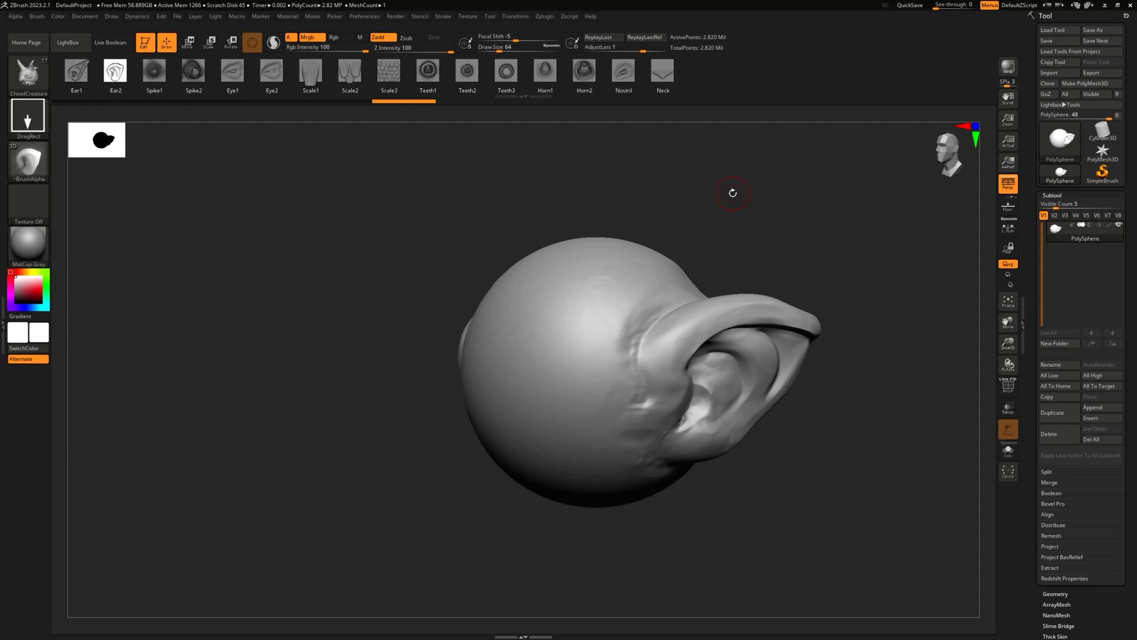
key("ctrl+z")
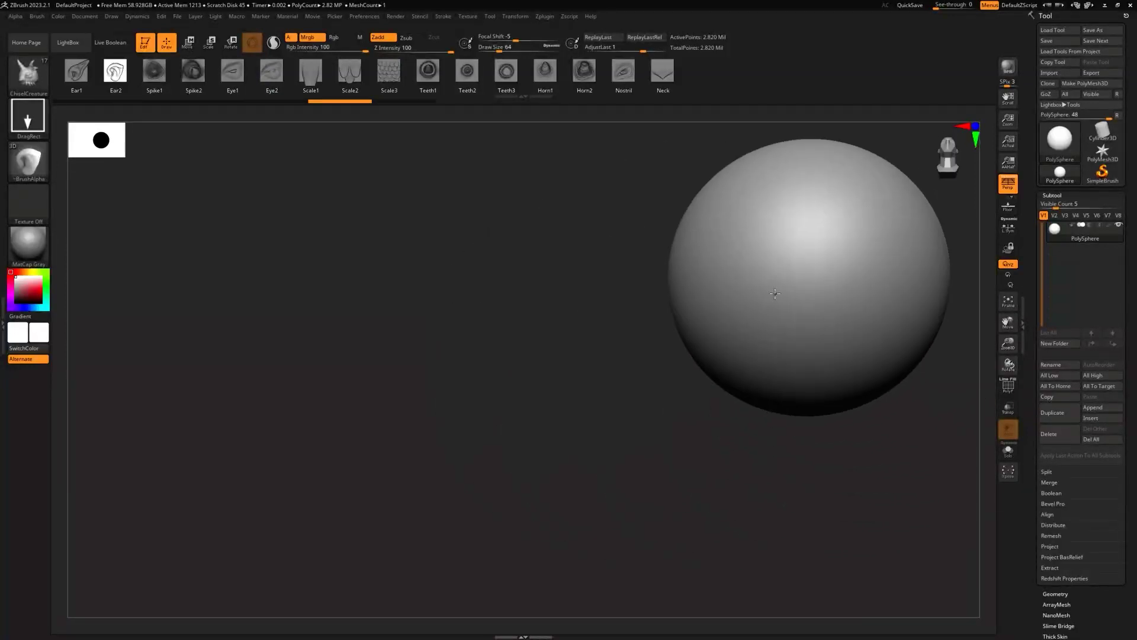
Step: Examine the sphere by orbiting, panning and zooming around it and framing it in the view
right_click_drag(775, 293, 782, 225)
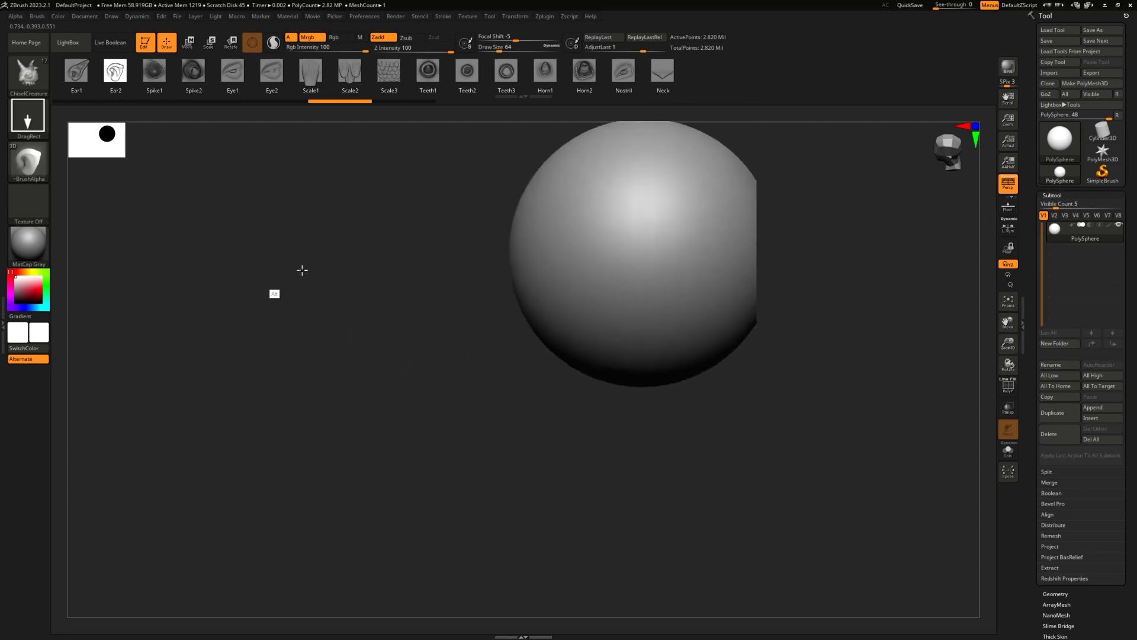
left_click_drag(621, 343, 312, 315, "alt")
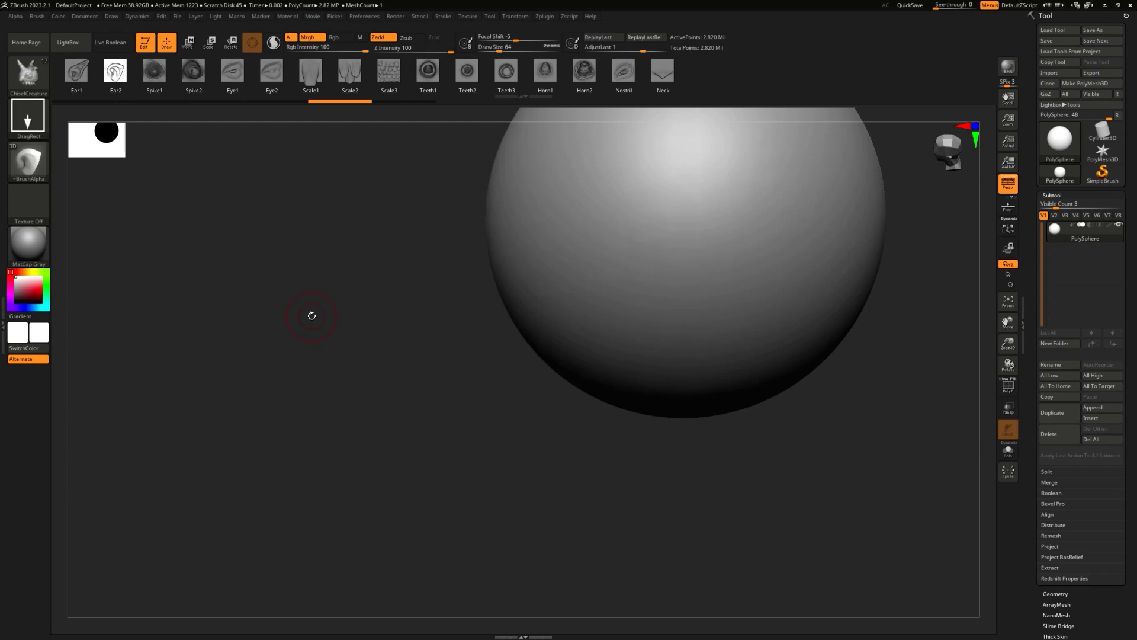
key("b")
mouse_move(901, 439)
right_mouse_down("alt")
mouse_move(808, 464)
mouse_move(878, 381)
mouse_move(865, 315)
mouse_move(717, 392)
right_mouse_up("alt")
key("b")
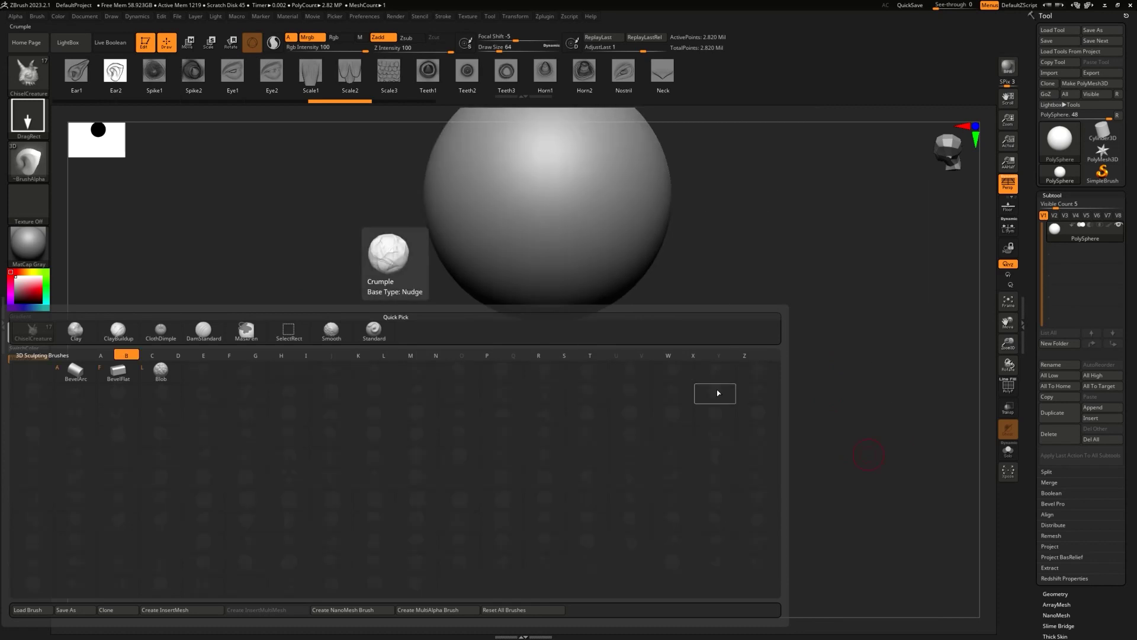
key("Escape")
left_click(716, 391)
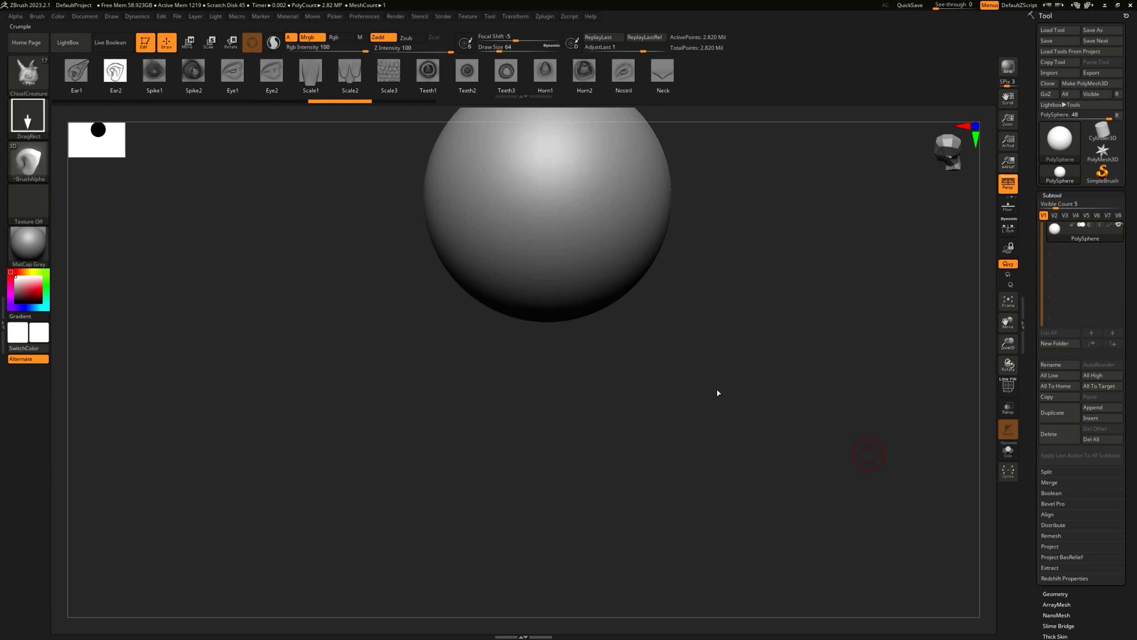
key("f")
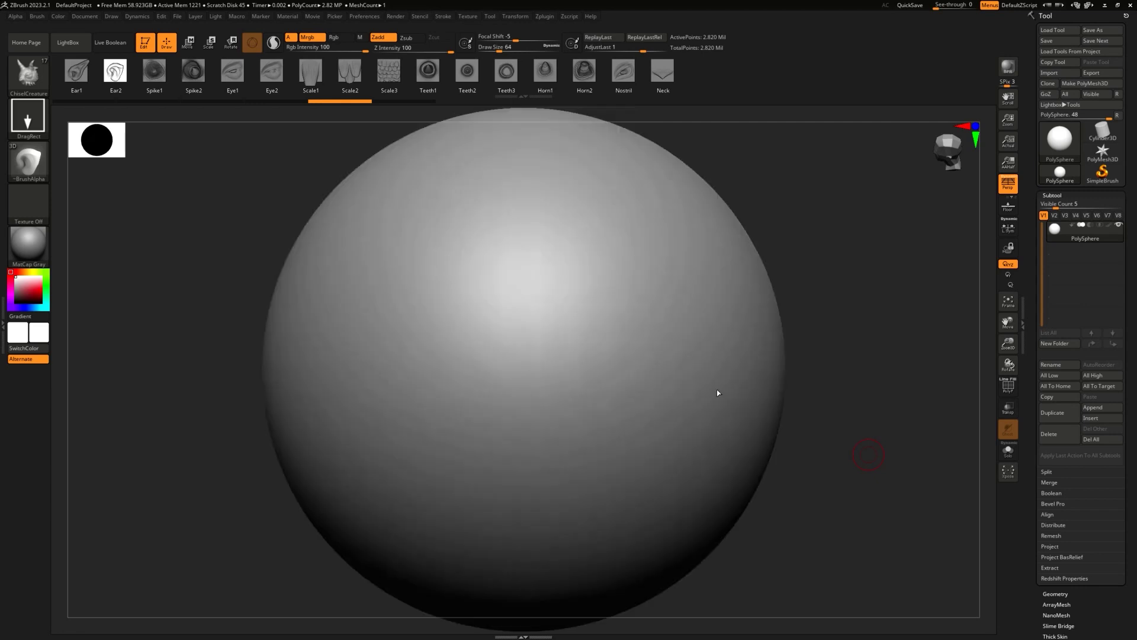
right_click_drag(719, 385, 841, 326, "ctrl")
left_click_drag(841, 324, 824, 315)
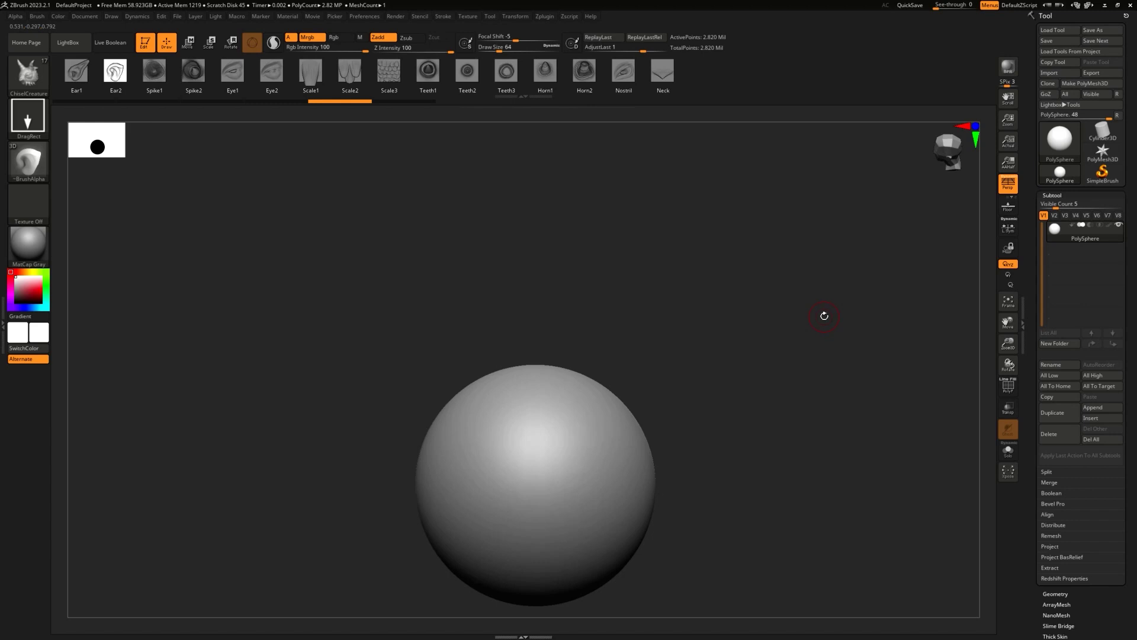
Step: Reopen the SIGGRAPH_2023_Project_Presentation_Breakdown gargoyle project without saving the changes to the sphere project
key("ctrl+o")
left_click(601, 348)
left_click(415, 156)
left_click(488, 316)
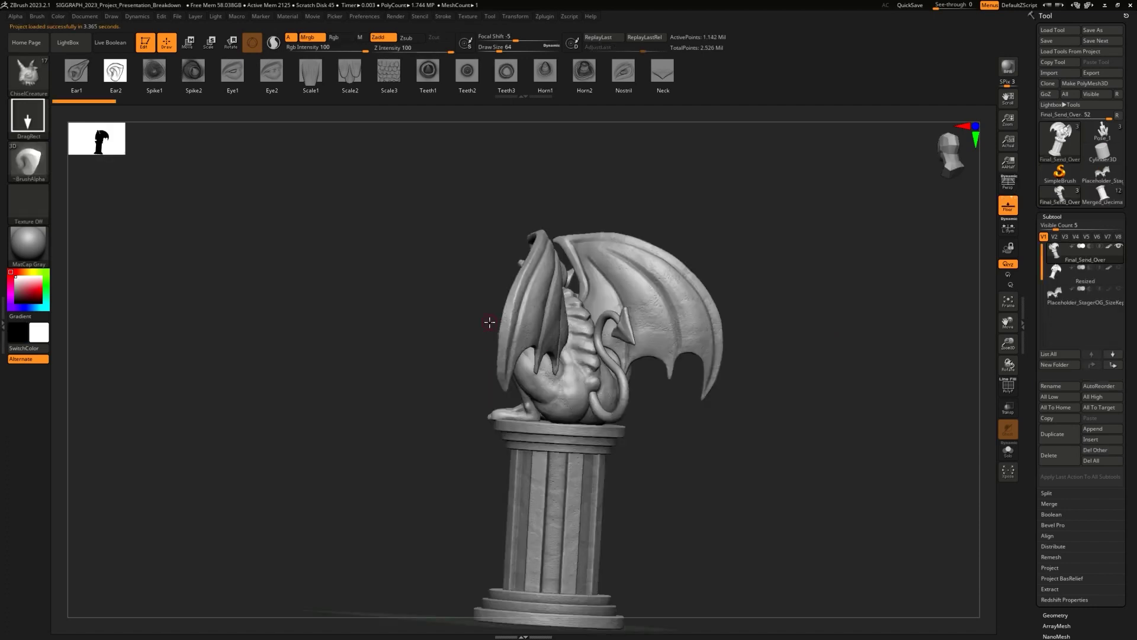
Step: Switch to the Placeholder_StagerOG_SizeKept tool and view the gargoyle placeholder from the front
left_click(1102, 175)
left_click_drag(761, 403, 793, 434)
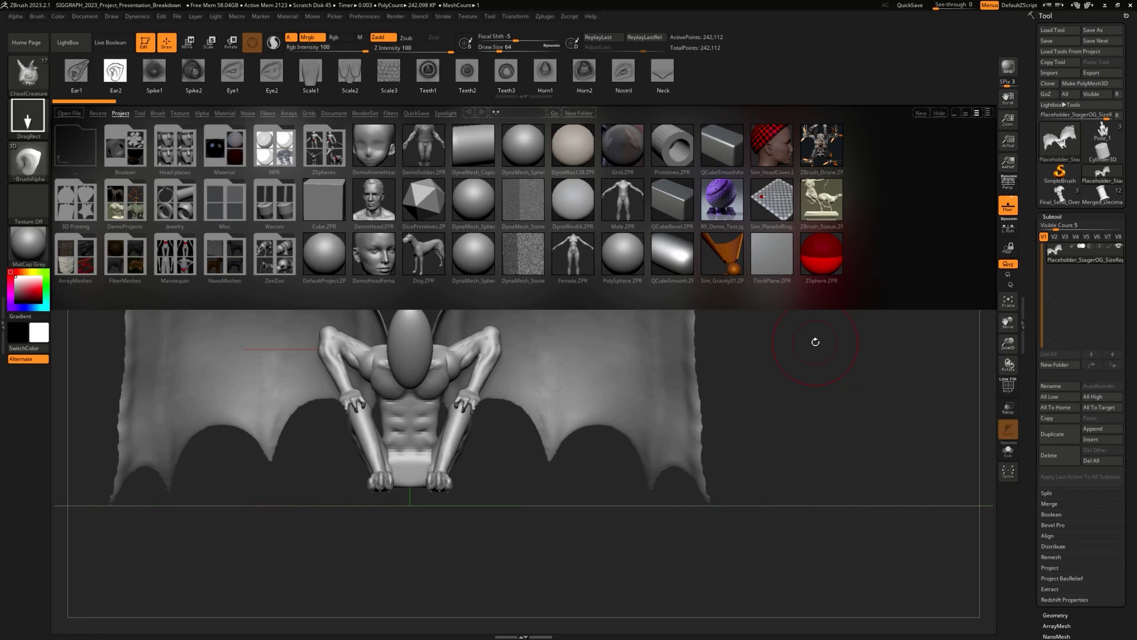
Step: Open the eight-head female mannequin project from the Mannequin sample folder without saving the current project
left_click(180, 252)
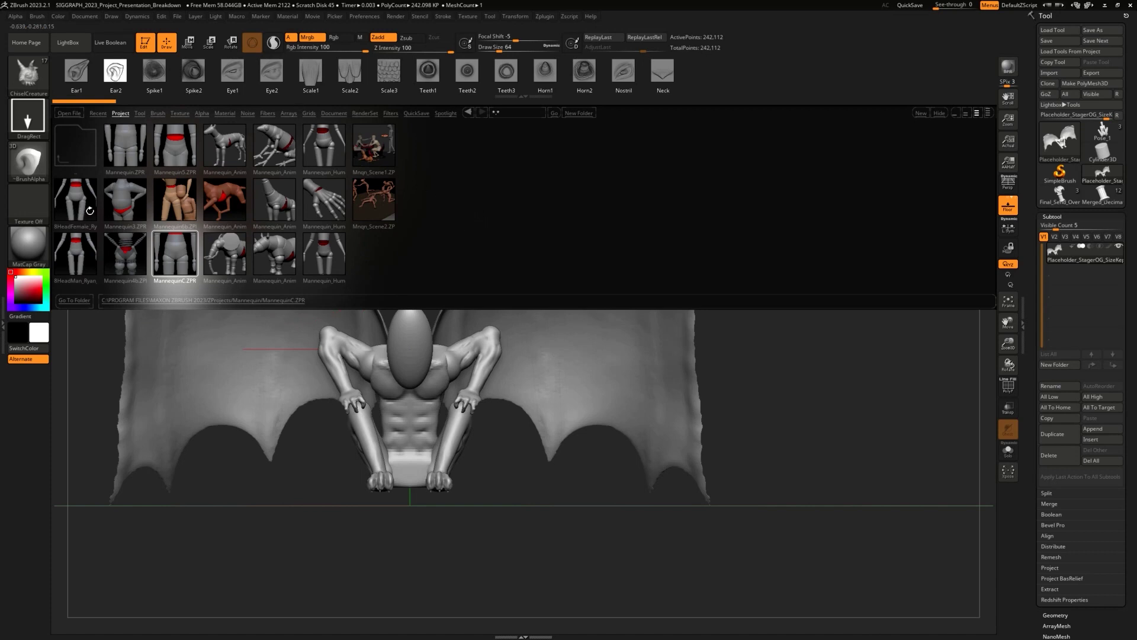
double_click(77, 203)
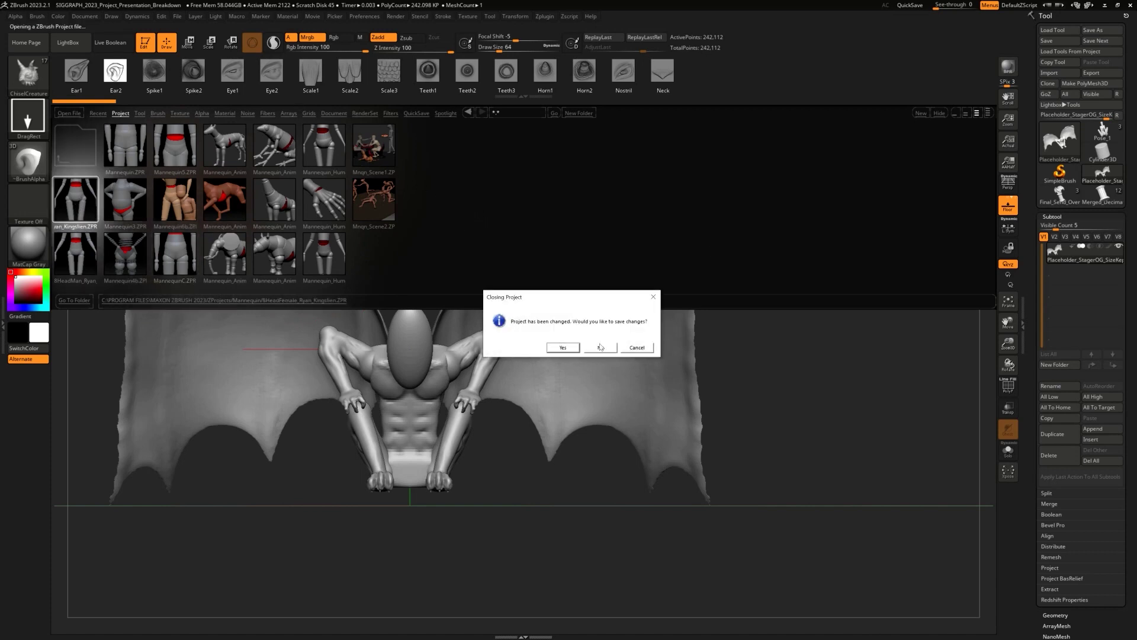
left_click(604, 349)
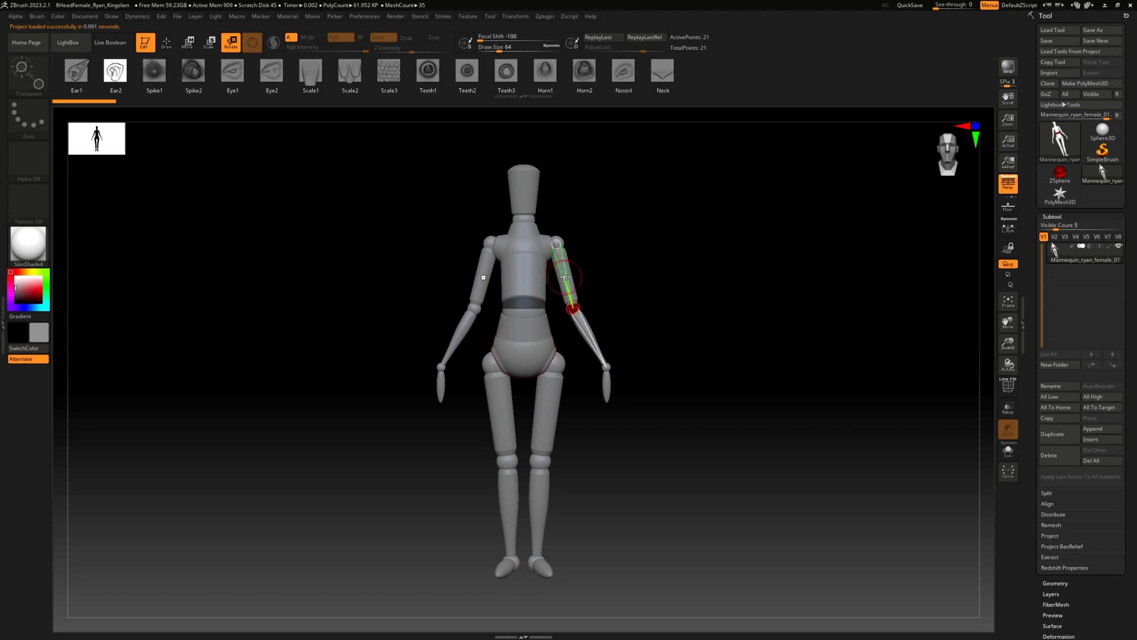
Step: Rotate the mannequin's upper arms outward from the body and tilt its torso sideways
left_click_drag(564, 277, 629, 304)
left_click(524, 281)
left_click_drag(524, 282, 563, 284)
left_click_drag(646, 256, 610, 262)
mouse_move(521, 284)
left_mouse_down()
mouse_move(497, 287)
mouse_move(539, 275)
left_mouse_up()
left_click_drag(649, 256, 701, 244)
Step: Try shifting the hips, swinging one leg outward and adjusting the upper arm of the mannequin
left_click(535, 347)
left_click_drag(544, 355, 549, 338)
mouse_move(493, 358)
left_mouse_down()
mouse_move(457, 363)
mouse_move(482, 361)
left_mouse_up()
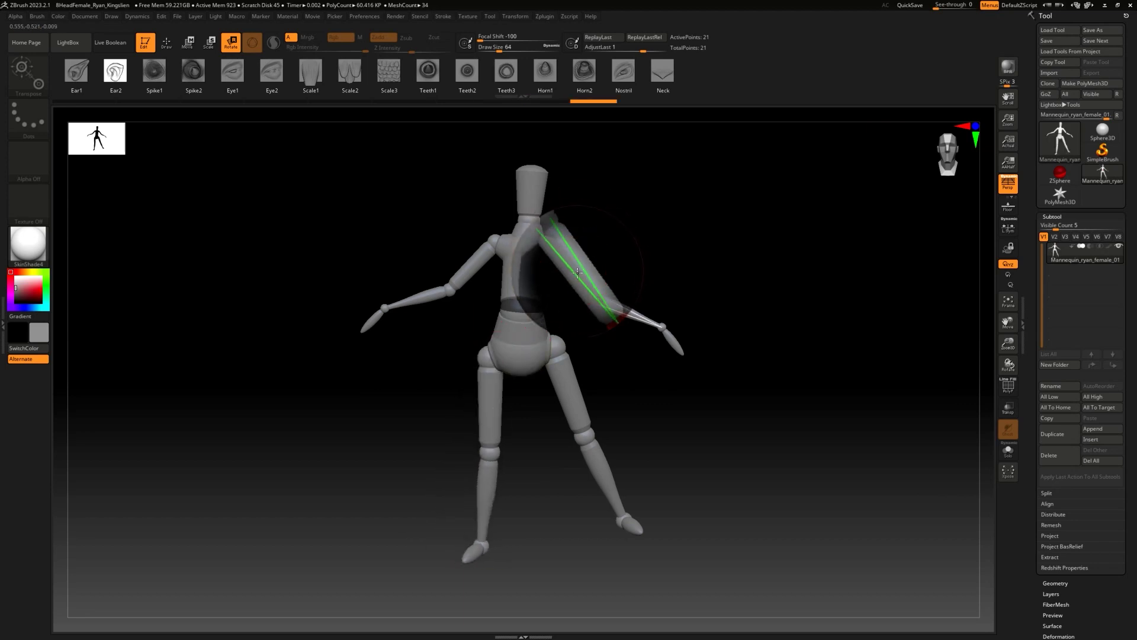
left_click_drag(579, 269, 584, 257)
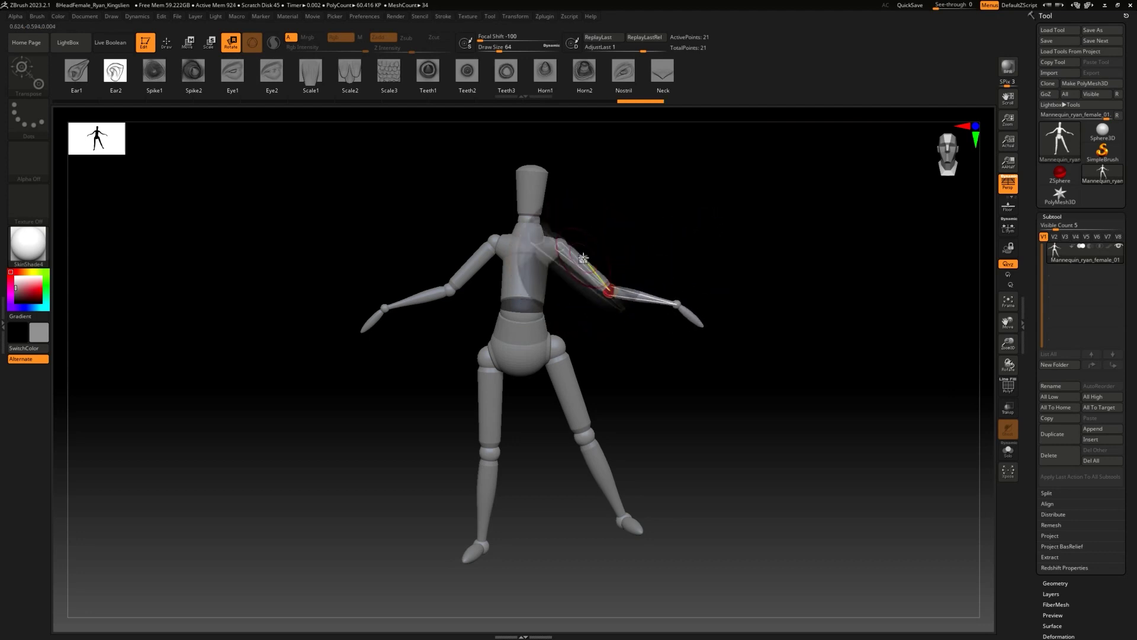
Step: Undo the latest hip, leg and arm changes on the mannequin
key("ctrl+z")
key("ctrl+z")
key("ctrl+z")
key("ctrl+z")
key("ctrl+z")
key("ctrl+z")
key("ctrl+z")
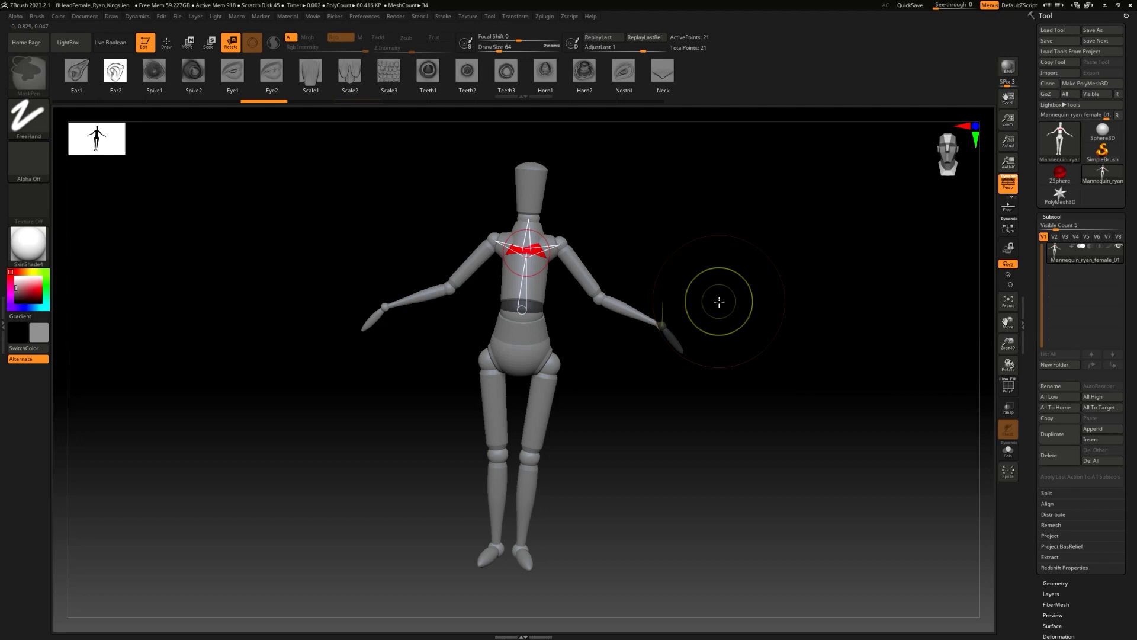
key("alt")
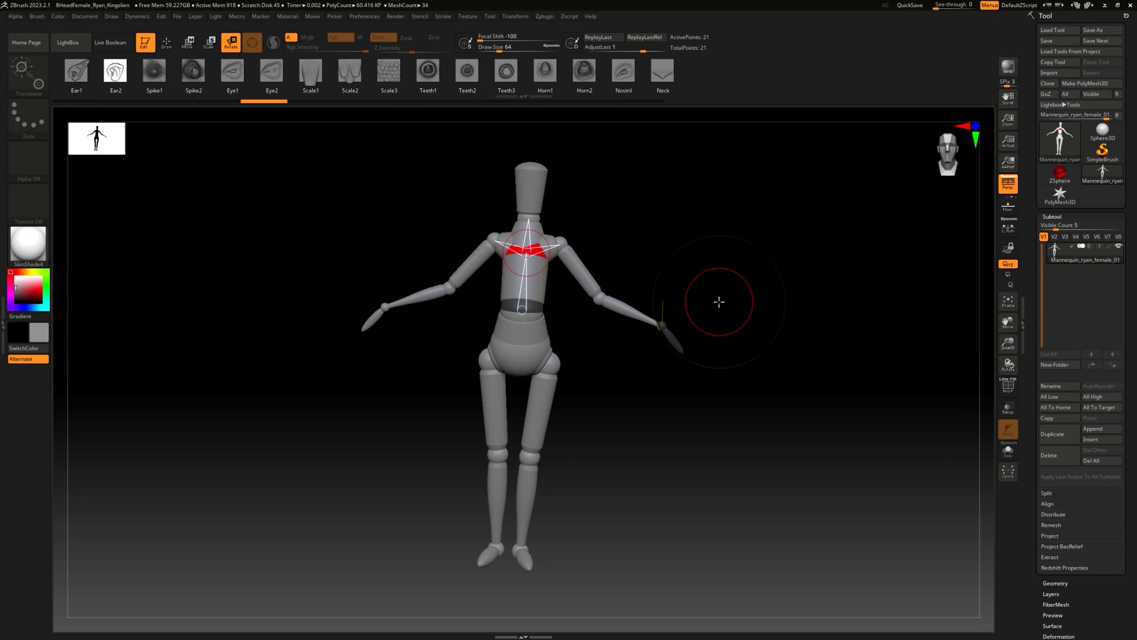
Step: Bend the mannequin's torso forward at the waist, working from a side view
right_click_drag(791, 310, 730, 405, "ctrl")
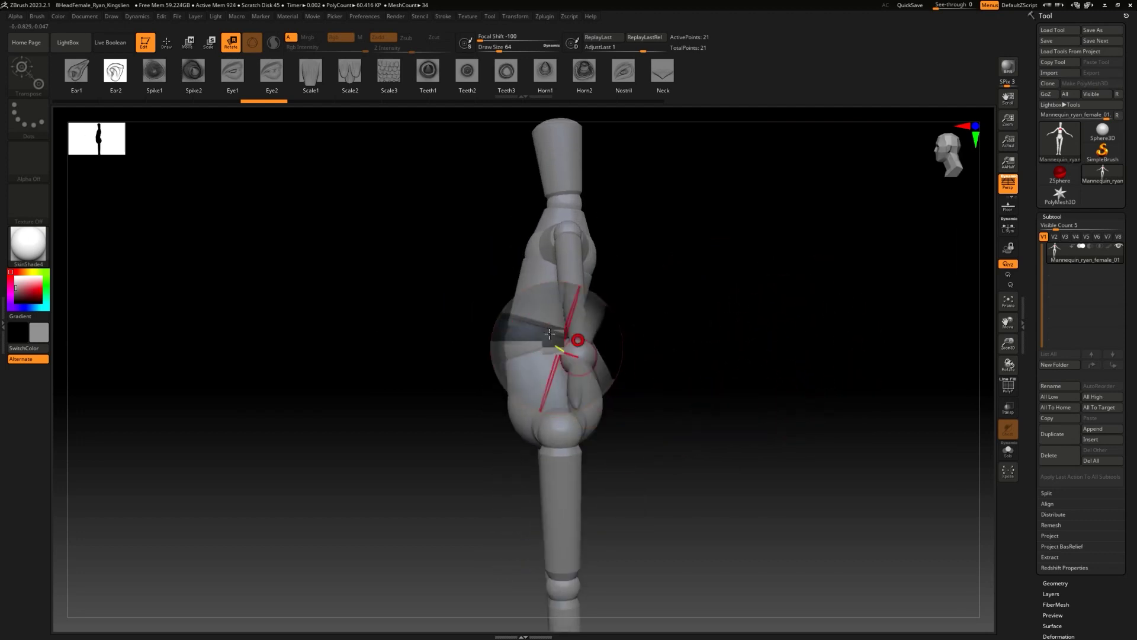
left_click_drag(545, 301, 482, 359)
right_click_drag(616, 319, 711, 309)
right_click_drag(617, 356, 598, 432, "ctrl")
left_click_drag(523, 357, 535, 388)
right_click_drag(602, 497, 748, 325, "ctrl")
Step: Raise the thighs and fold the lower legs and feet to bring the mannequin into a crouch
left_click_drag(578, 447, 476, 276)
left_click_drag(381, 344, 541, 355)
left_click_drag(448, 354, 570, 284)
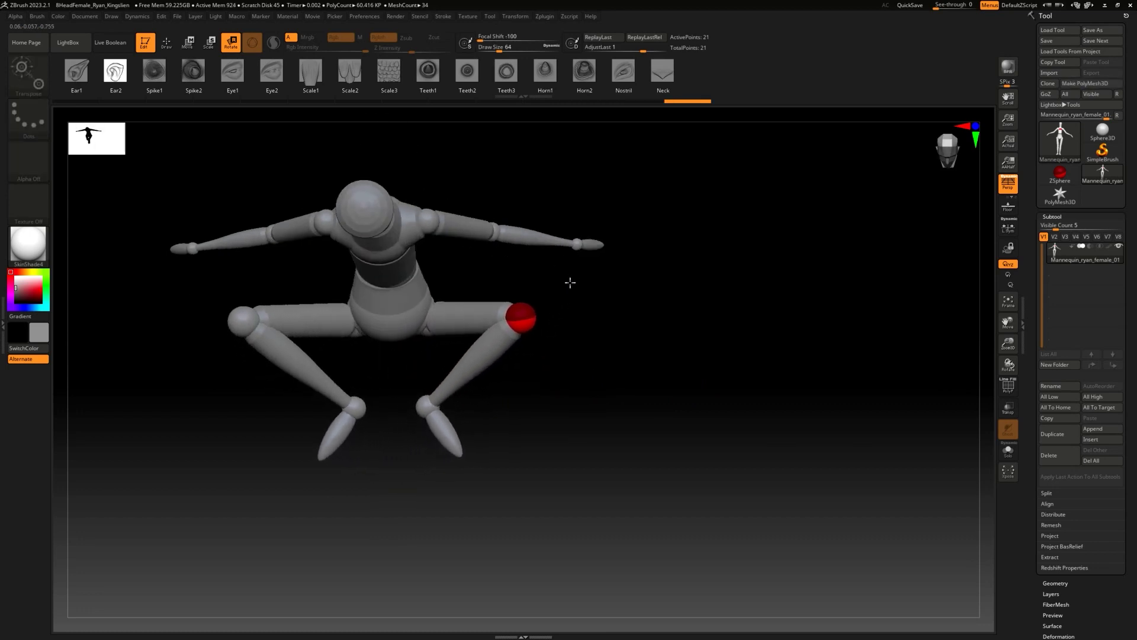
left_click_drag(557, 368, 679, 401)
mouse_move(610, 366)
left_mouse_down()
mouse_move(622, 370)
mouse_move(619, 355)
left_mouse_up()
left_click_drag(558, 406, 593, 385)
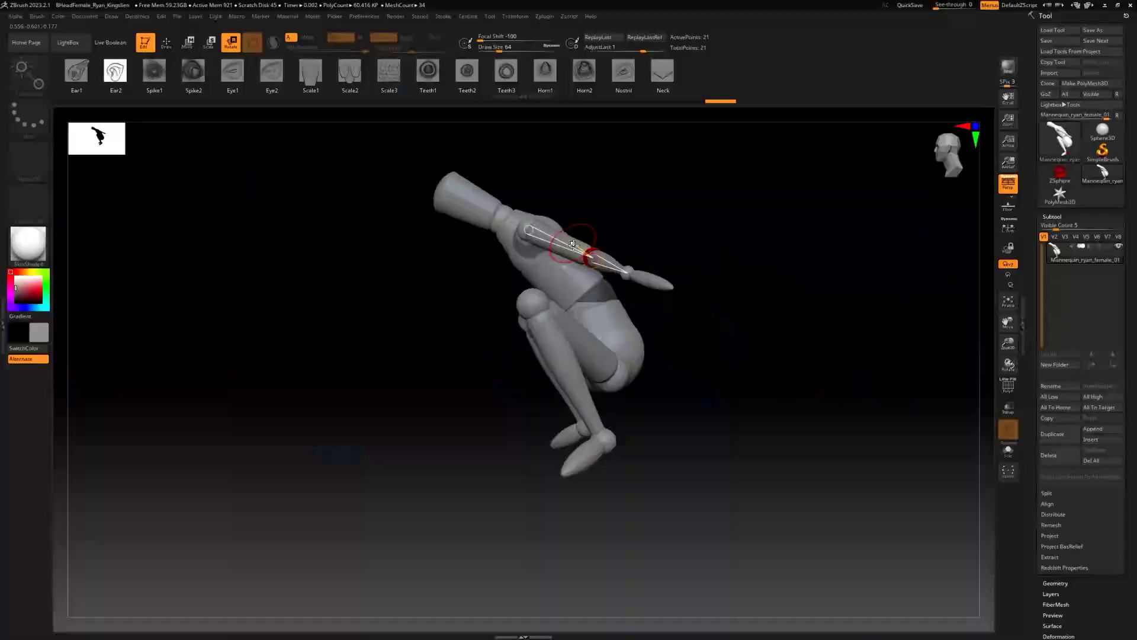
Step: Swing both arms forward and straighten the forearms down in front of the crouching mannequin's legs
left_click_drag(584, 254, 499, 287)
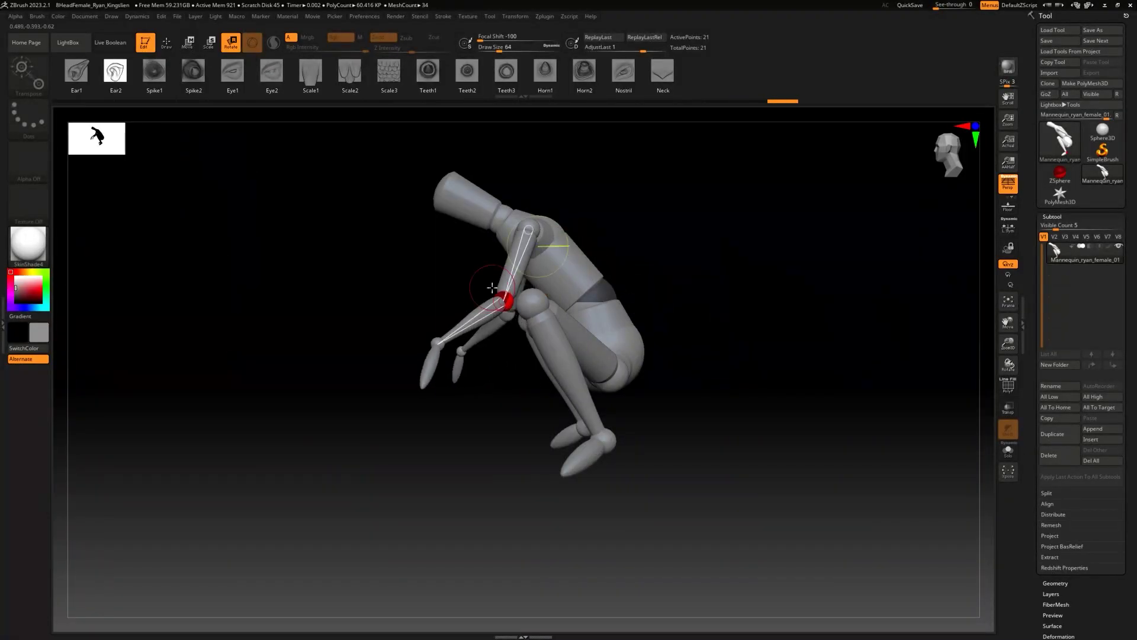
left_click_drag(681, 273, 746, 266)
left_click_drag(552, 262, 502, 298)
left_click_drag(515, 338, 497, 372)
left_click_drag(770, 251, 675, 247)
left_click_drag(794, 265, 764, 285, "alt")
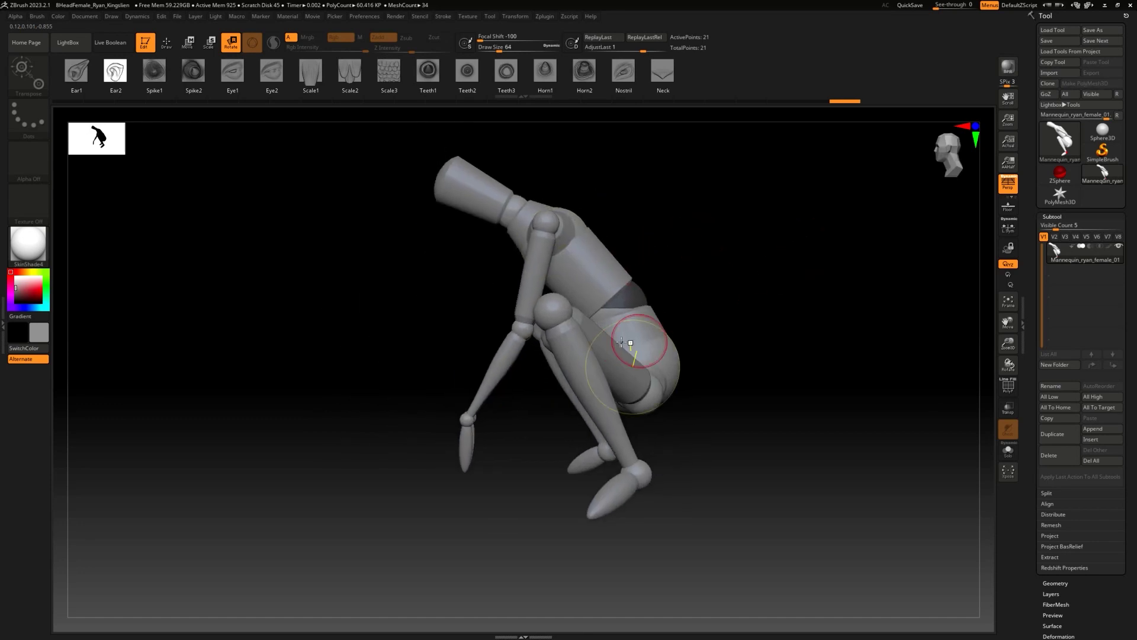
Step: Tilt the mannequin's head up and refine the thighs so the knees spread wide to the sides
left_click_drag(467, 188, 485, 159)
left_click_drag(815, 284, 669, 165, "alt")
left_click_drag(581, 394, 590, 388)
left_click_drag(829, 331, 736, 355)
left_click_drag(848, 274, 770, 267)
mouse_move(606, 318)
left_mouse_down()
mouse_move(578, 334)
mouse_move(616, 313)
left_mouse_up()
left_click_drag(622, 366, 629, 325)
left_click_drag(770, 302, 894, 297)
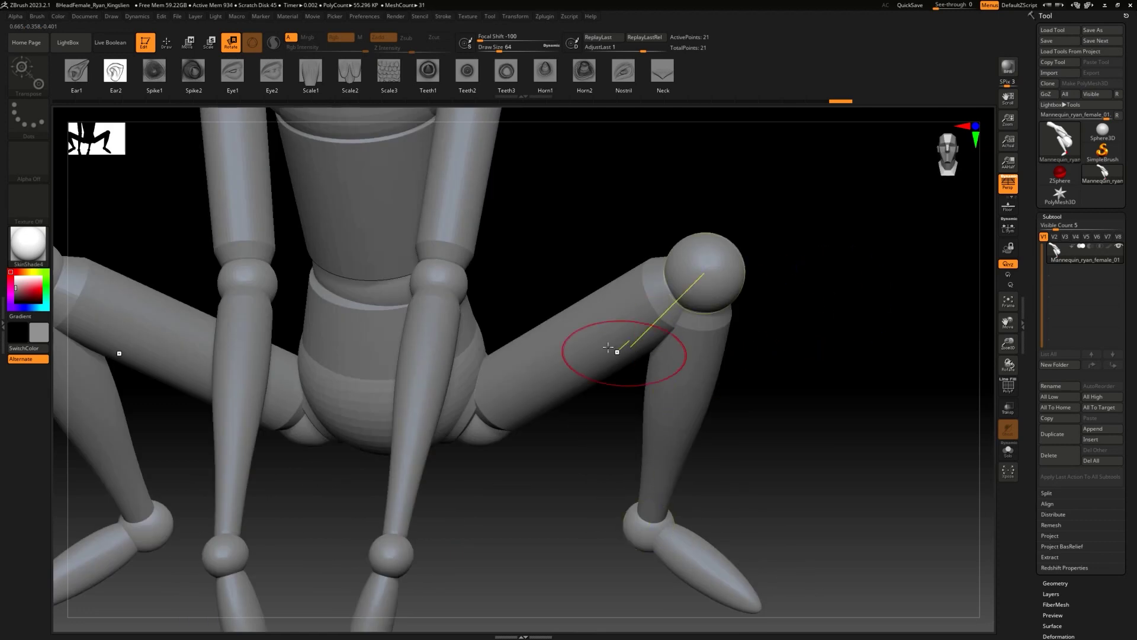
left_click_drag(832, 354, 883, 323, "alt")
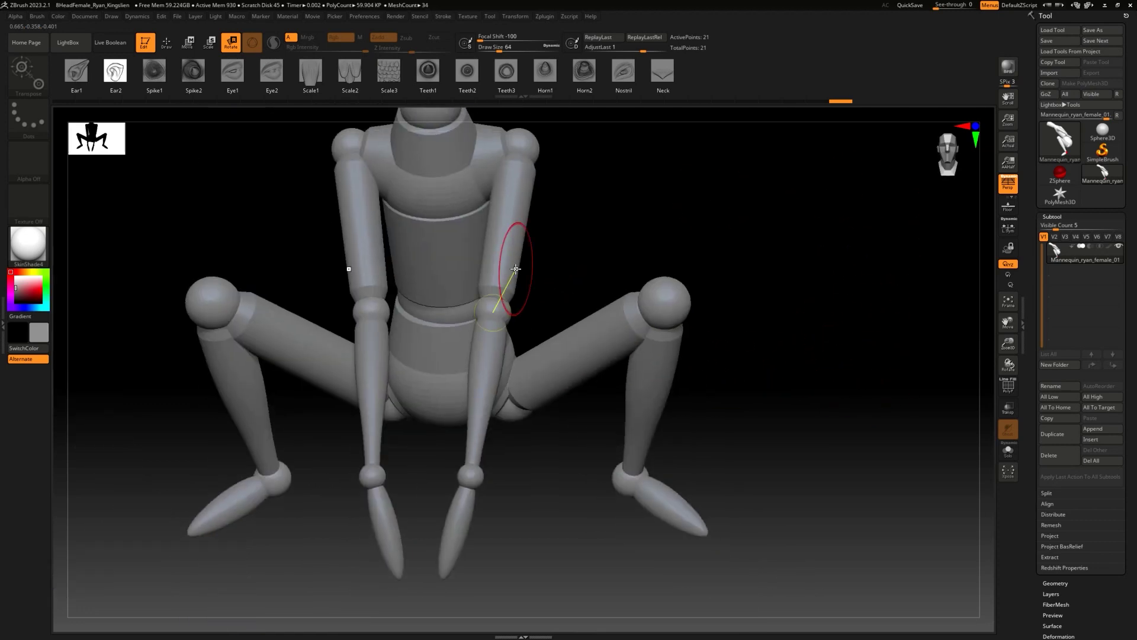
Step: Reopen the SIGGRAPH_2023_Project_Presentation_Breakdown project without saving the mannequin changes
key("ctrl+o")
left_click(603, 348)
left_click(456, 210)
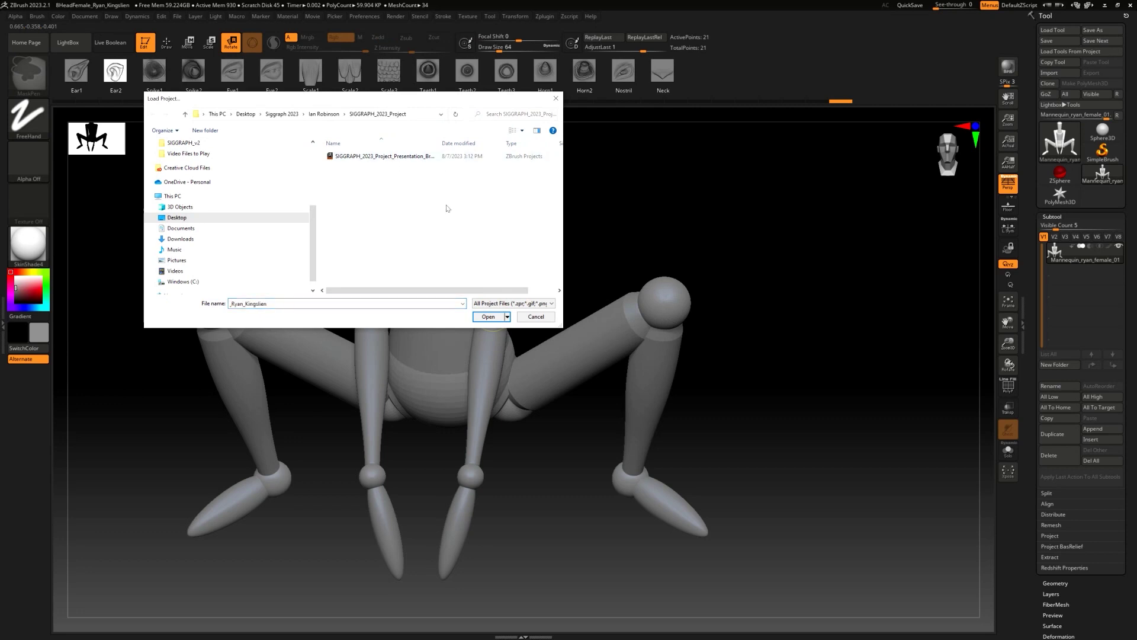
left_click(414, 158)
left_click(490, 316)
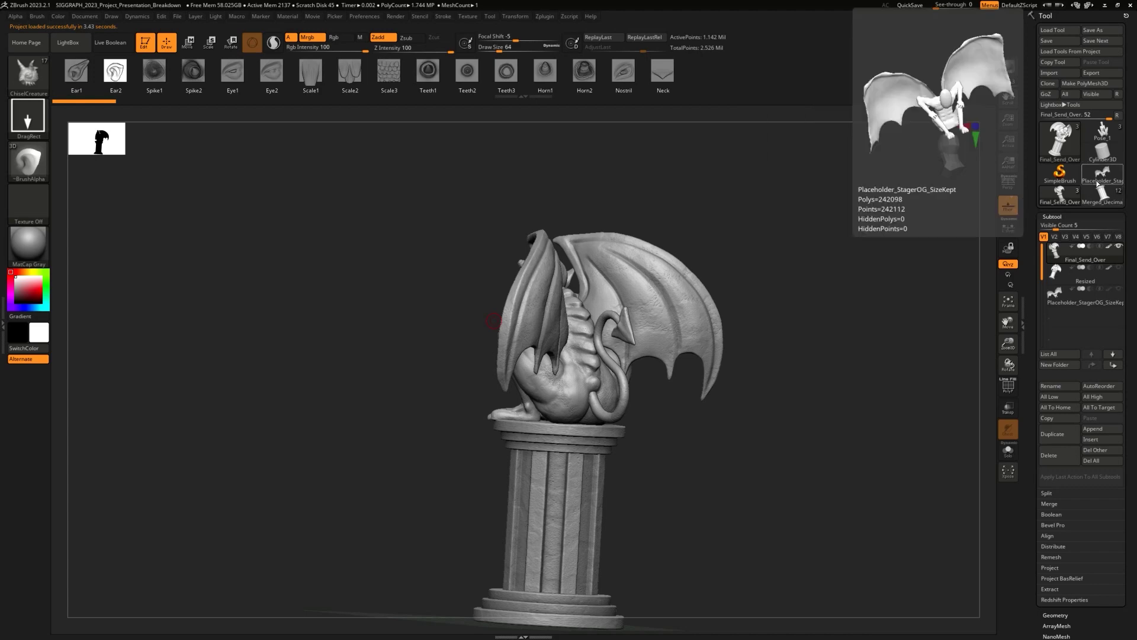
Step: Load the mannequin poses tool, isolate the standing mannequin subtool and leave a snapshot of it on the canvas
left_click(1102, 130)
right_click_drag(726, 342, 756, 418, "shift")
left_click(1070, 254)
left_click(1008, 451)
right_click_drag(729, 459, 584, 399, "shift")
key("shift+s")
right_click_drag(521, 376, 771, 466, "alt")
Step: Compare the Pose_1 and Pose_2 subtools beside the standing mannequin snapshot, ending on a closer front view of Pose_1
left_click(1075, 276)
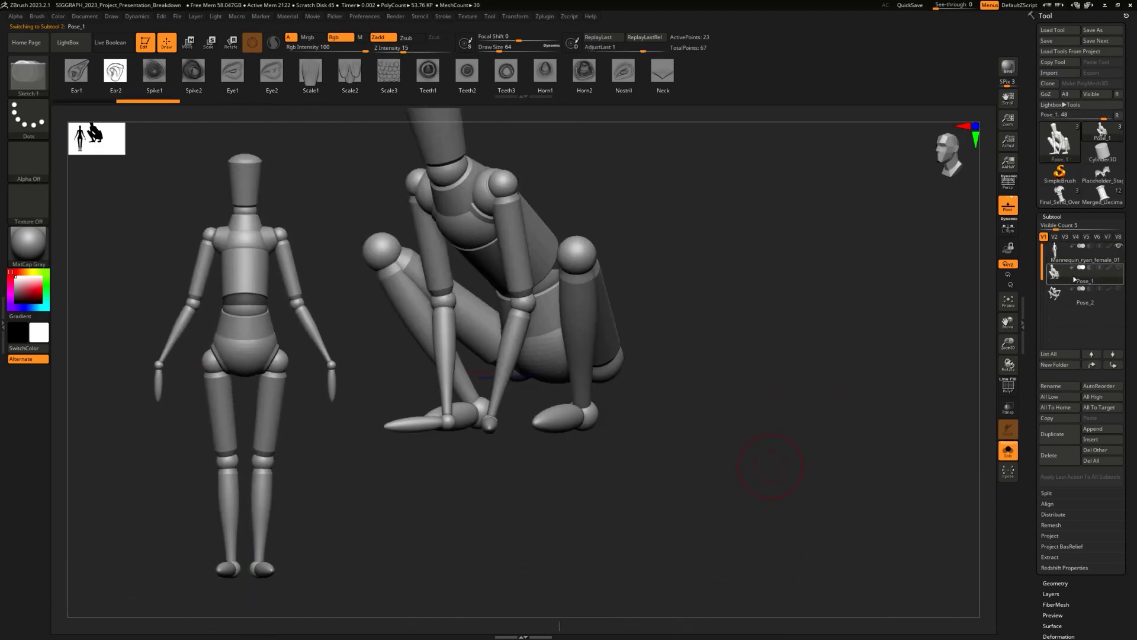
left_click_drag(764, 388, 818, 444)
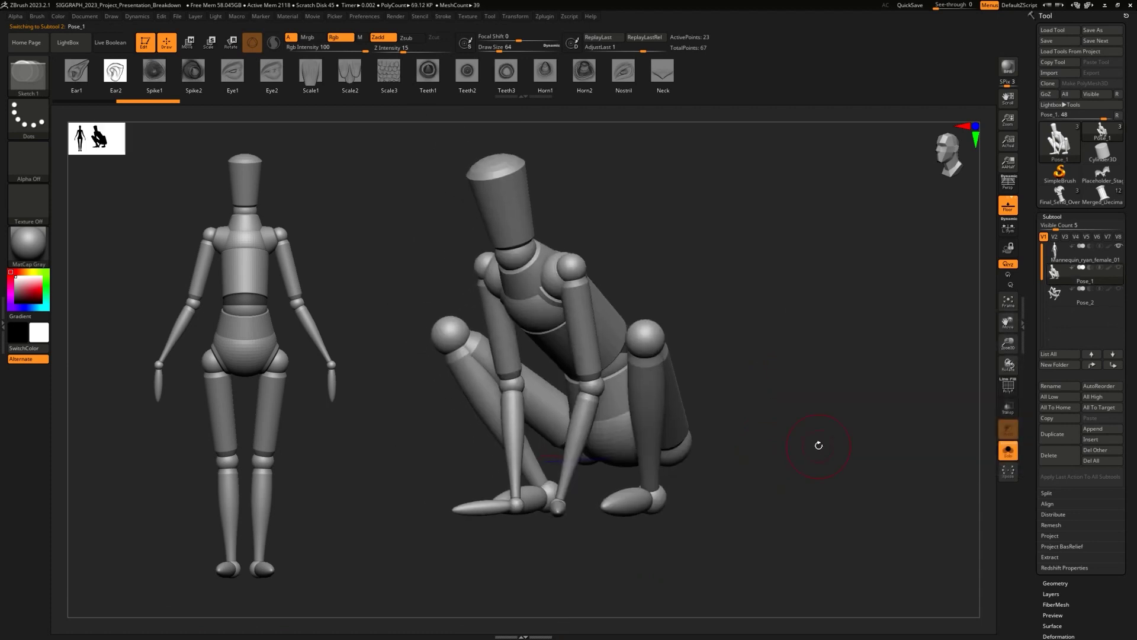
left_click(1069, 304)
right_click_drag(791, 409, 852, 408)
left_click_drag(853, 407, 855, 389, "shift")
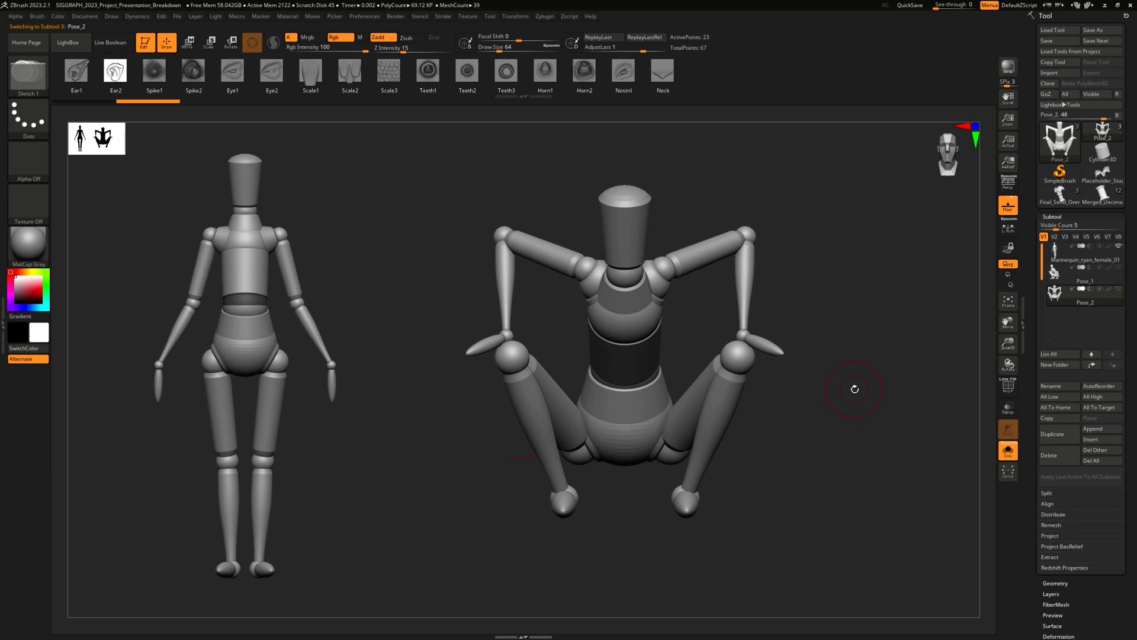
left_click(1068, 274)
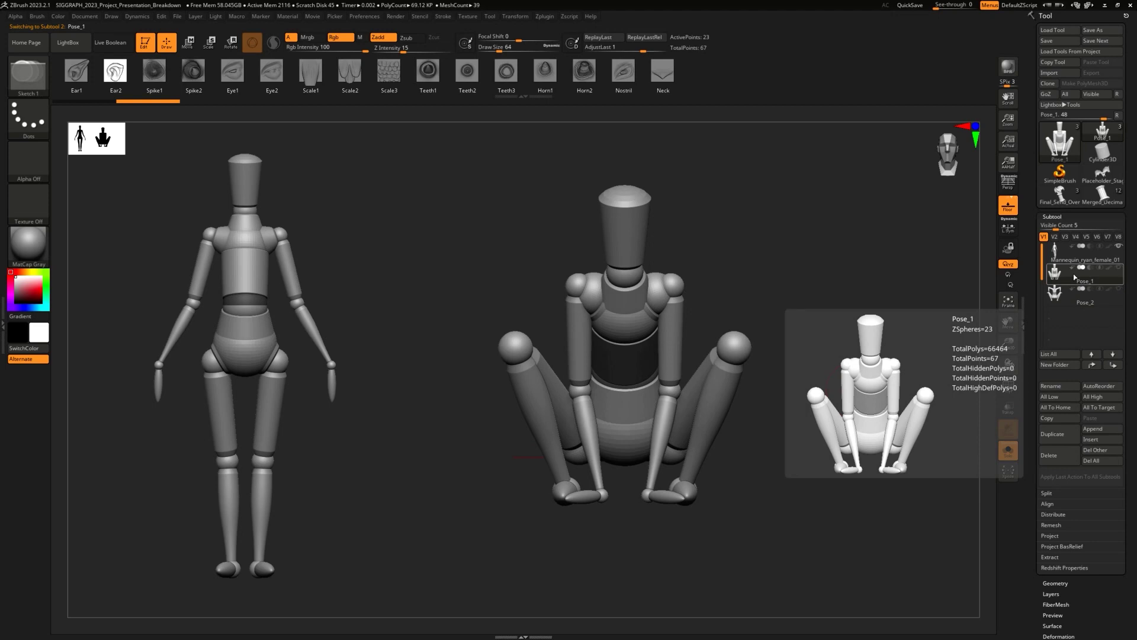
right_click_drag(741, 249, 730, 305, "ctrl")
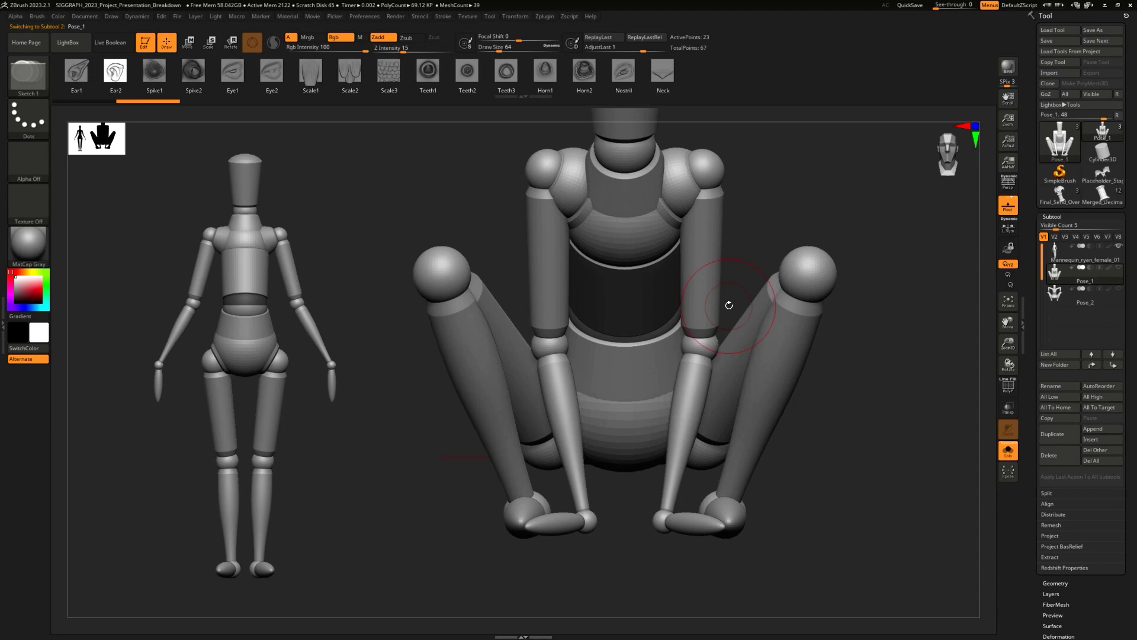
Step: Preview Pose_1 as an adaptive skin mesh and choose the SnakeHook brush, dismissing its SculptrisPro note
key("a")
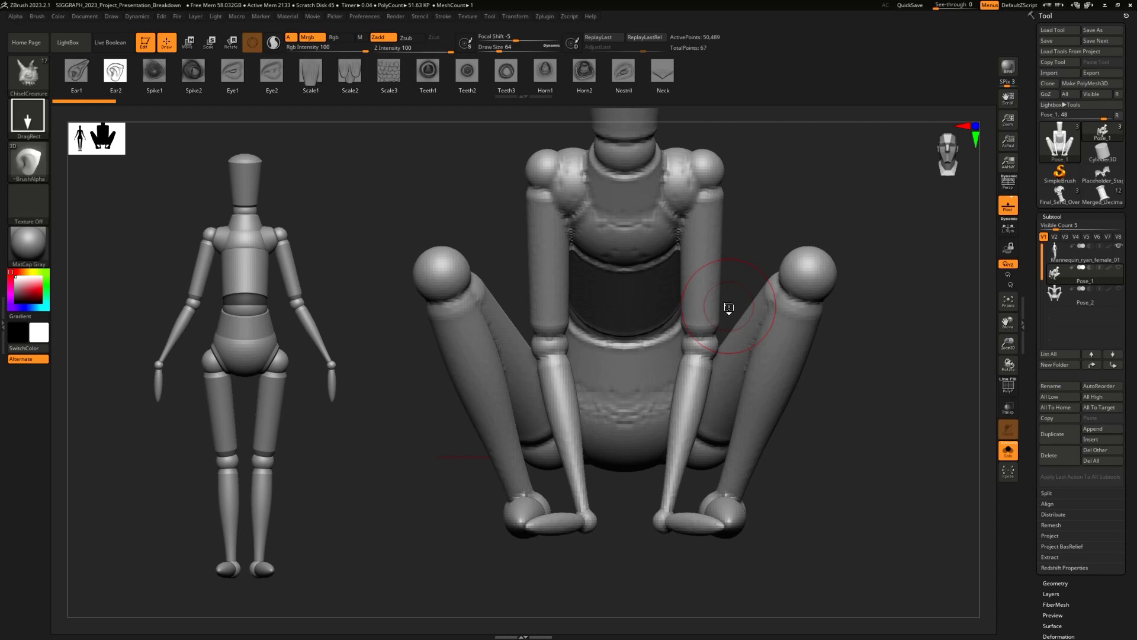
key("b")
key("s")
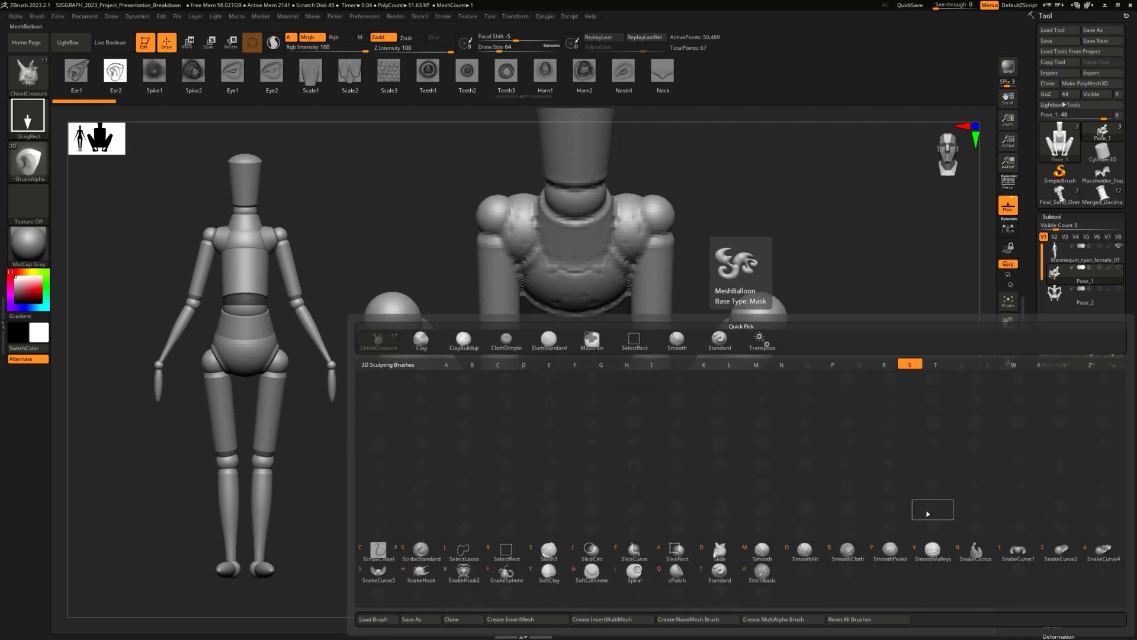
left_click(421, 572)
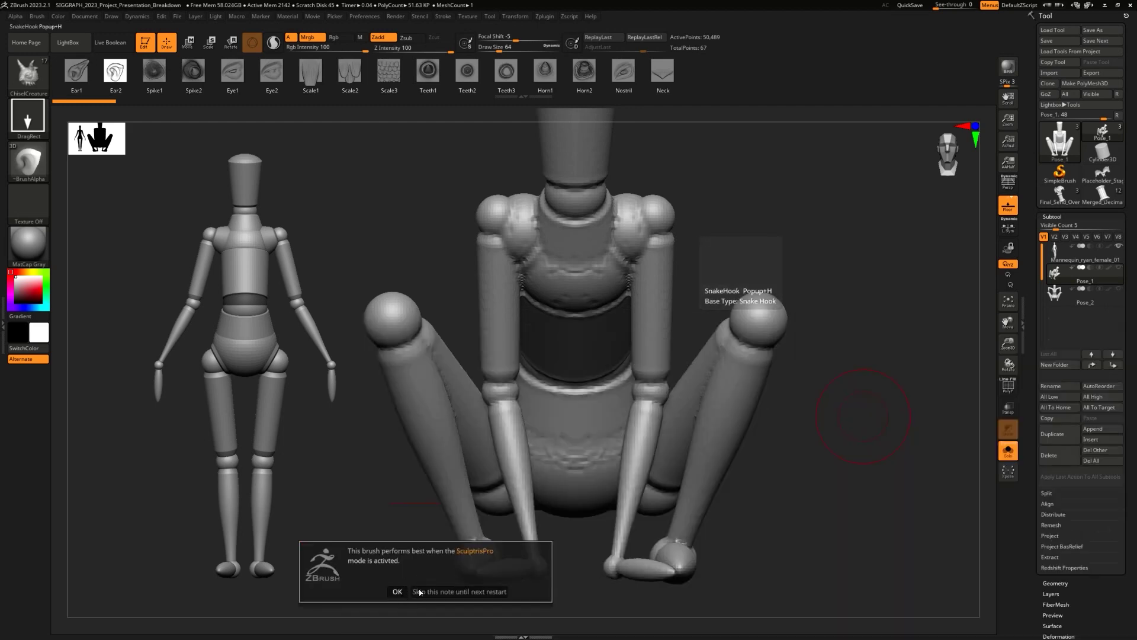
left_click(398, 591)
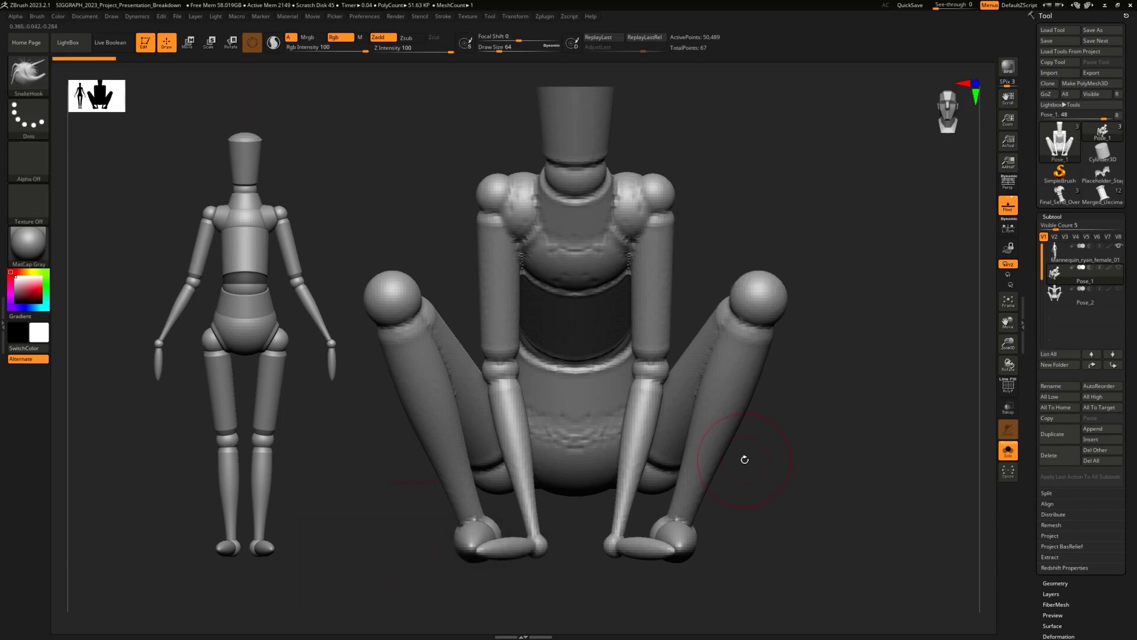
Step: Reduce the brush draw size to about 27 and show the polygon wireframe on the Pose_1 skin preview
left_click_drag(834, 236, 673, 265)
key("s")
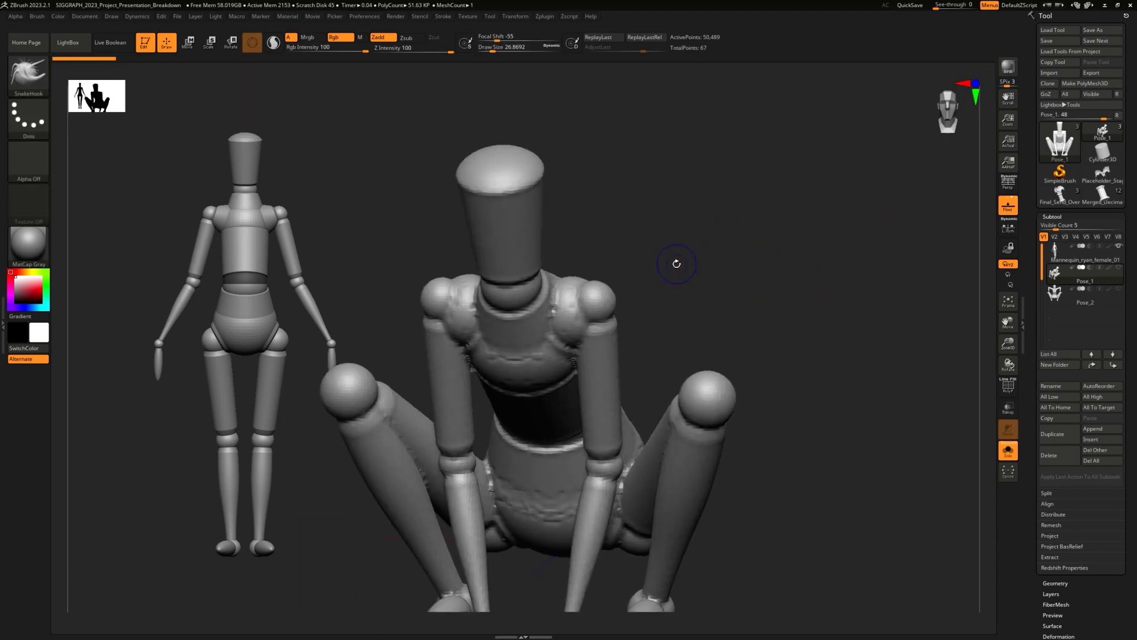
key("shift+f")
left_click_drag(730, 299, 732, 345, "alt")
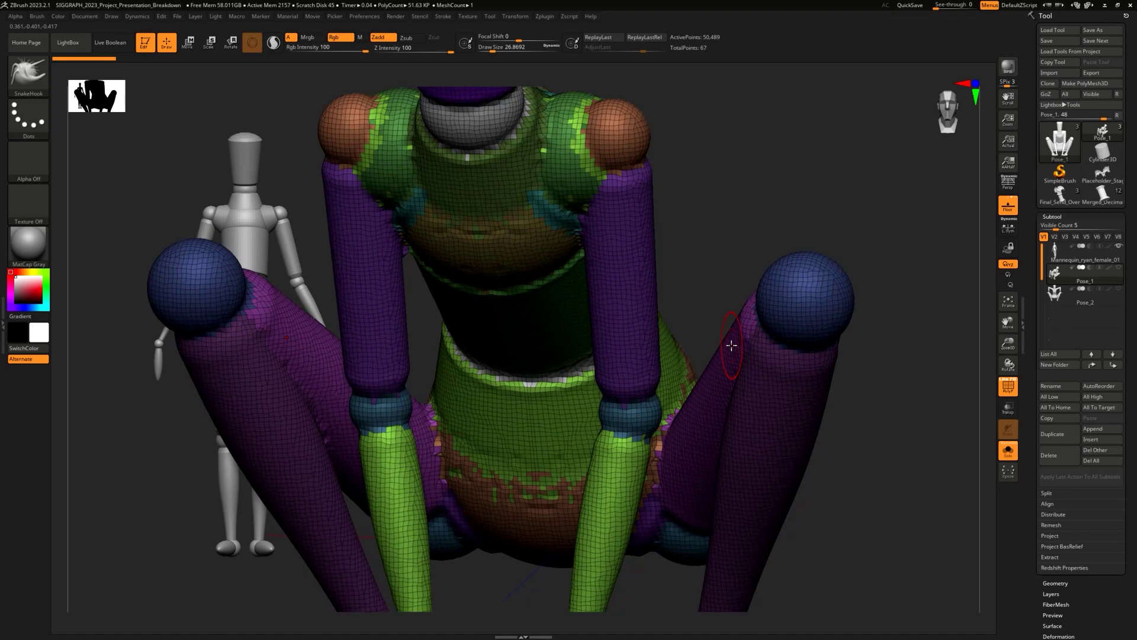
Step: Make an adaptive skin mesh from Pose_1 and switch to the resulting mesh tool
scroll(1084, 285, "down", 5)
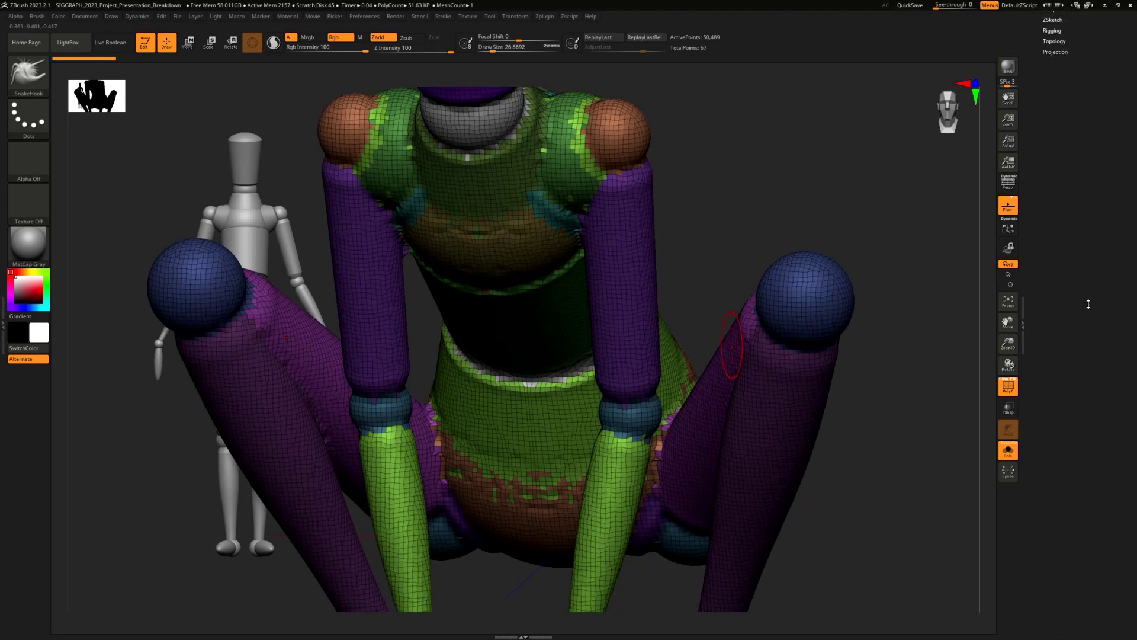
left_click(1067, 218)
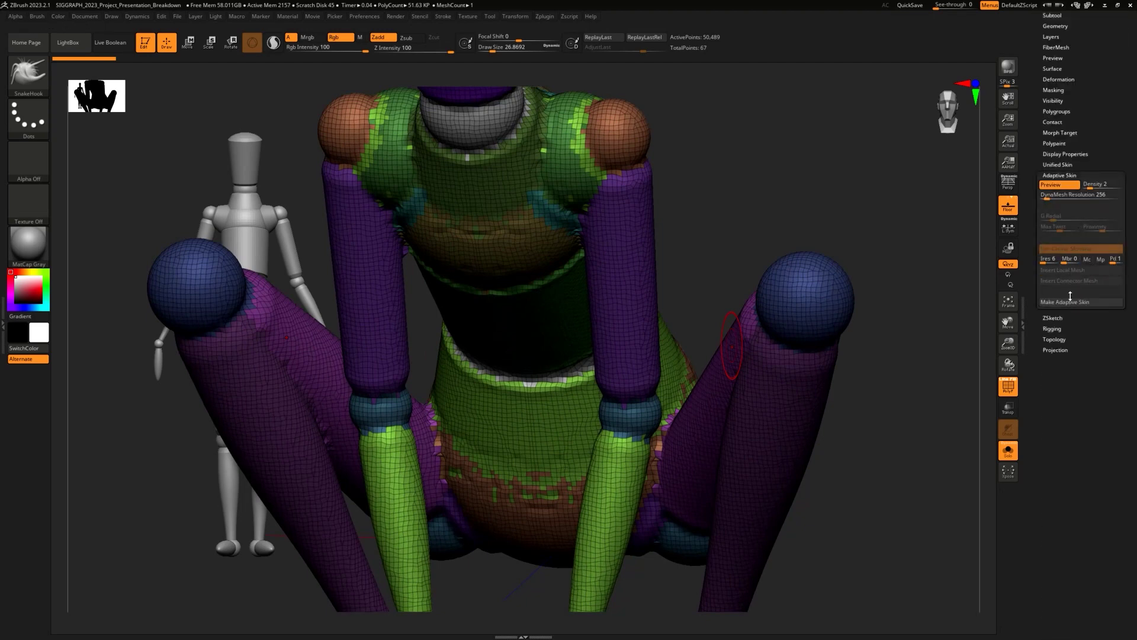
scroll(1107, 278, "up", 5)
left_click(1081, 525)
left_click(1073, 218)
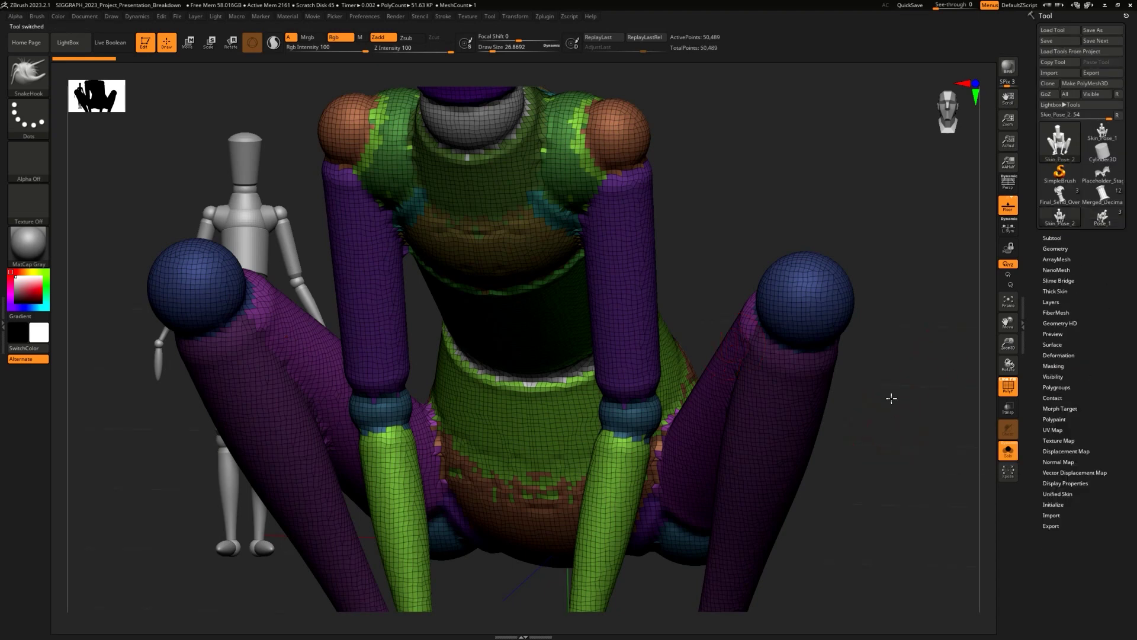
Step: Open the DynaMesh geometry settings for the new skin mesh
key("f")
left_click_drag(877, 377, 814, 243, "alt")
left_click(1062, 247)
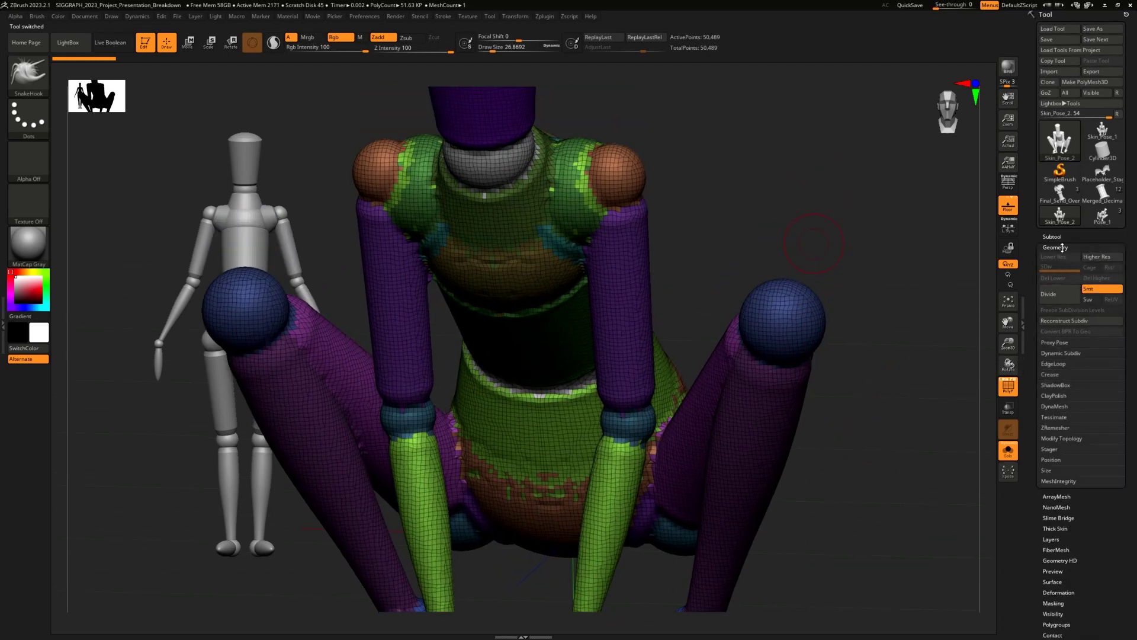
left_click(1064, 407)
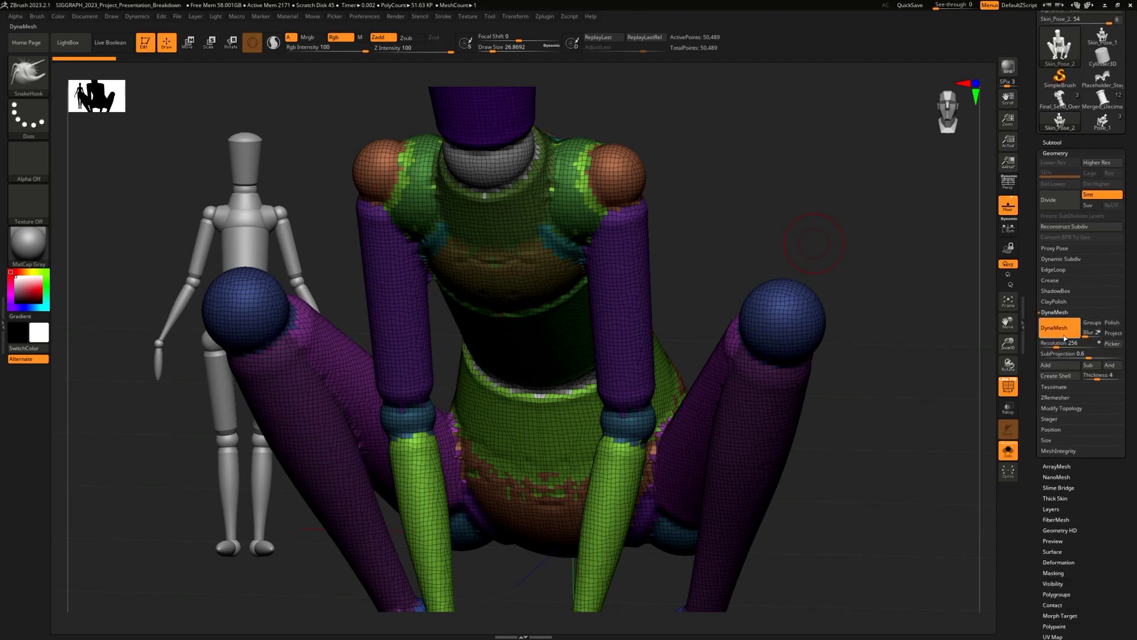
Step: Pull long wing-like shapes up and outward from both shoulders of the mesh with the SnakeHook brush
key("shift")
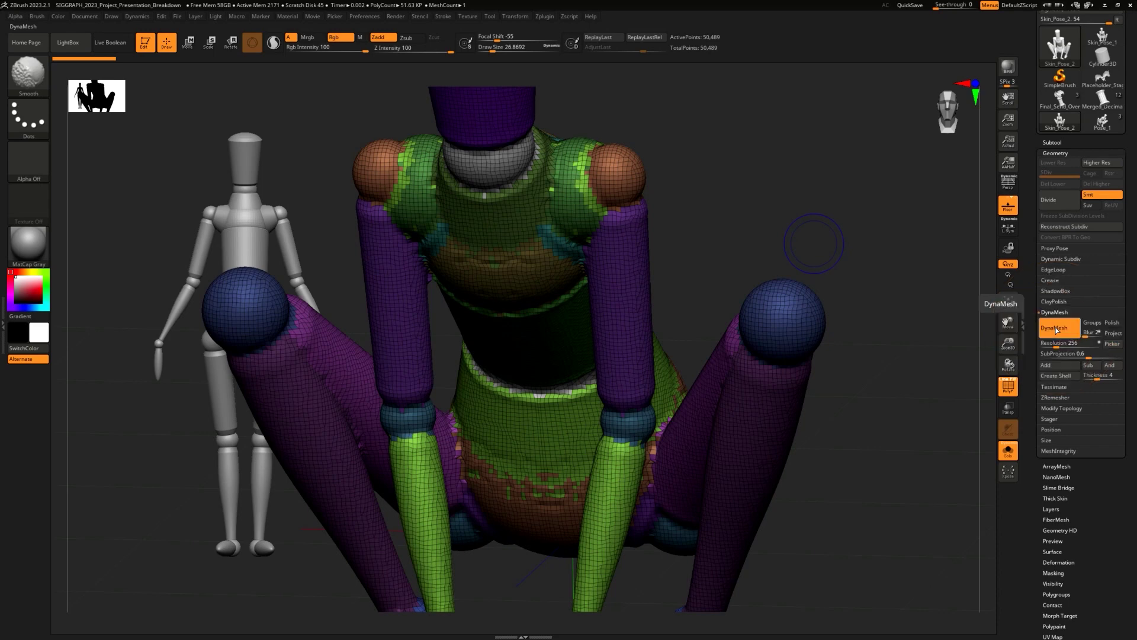
mouse_move(623, 271)
left_mouse_down()
mouse_move(635, 254)
mouse_move(775, 183)
mouse_move(818, 200)
left_mouse_up()
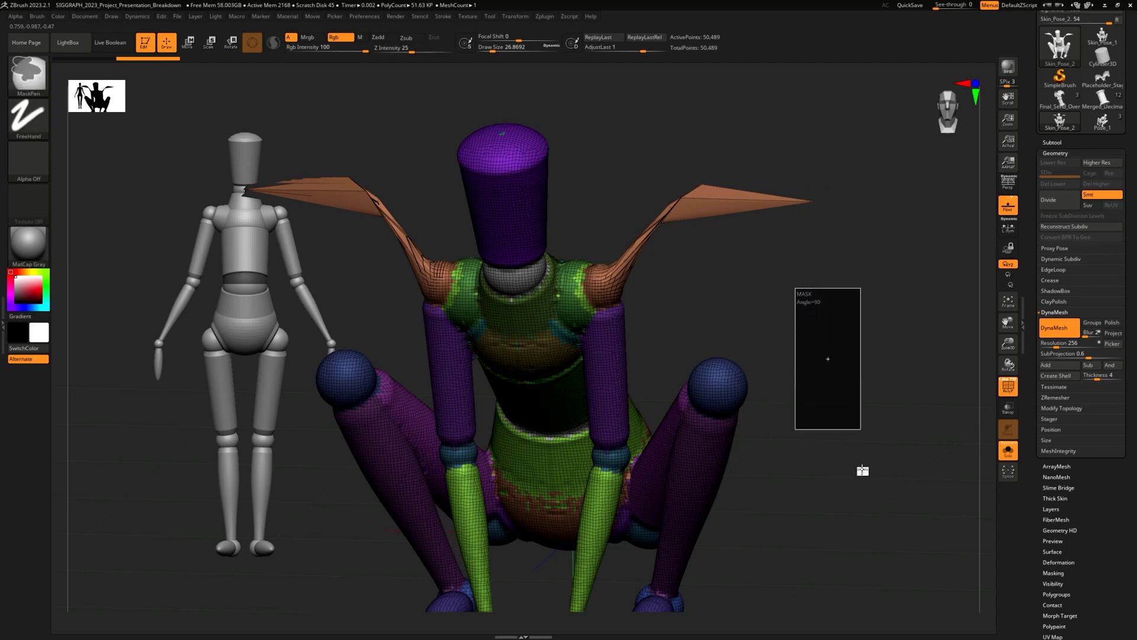
Step: Remesh the body with DynaMesh to even out the stretched wing polygons, comparing the mesh before and after
left_click_drag(852, 426, 848, 515, "ctrl")
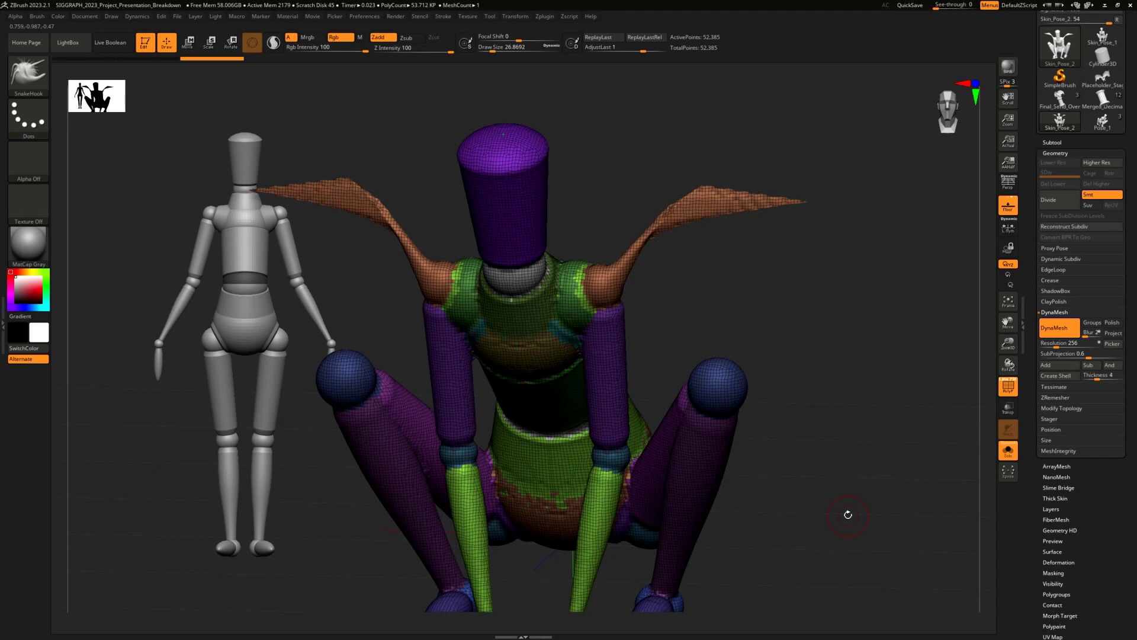
key("ctrl+z")
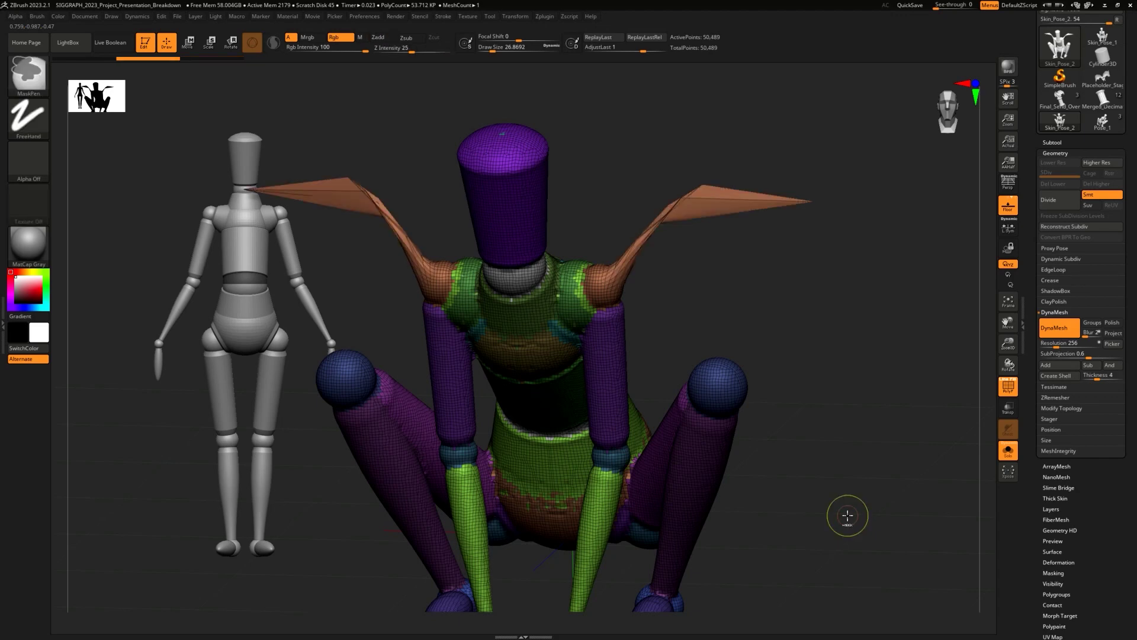
key("ctrl+shift+z")
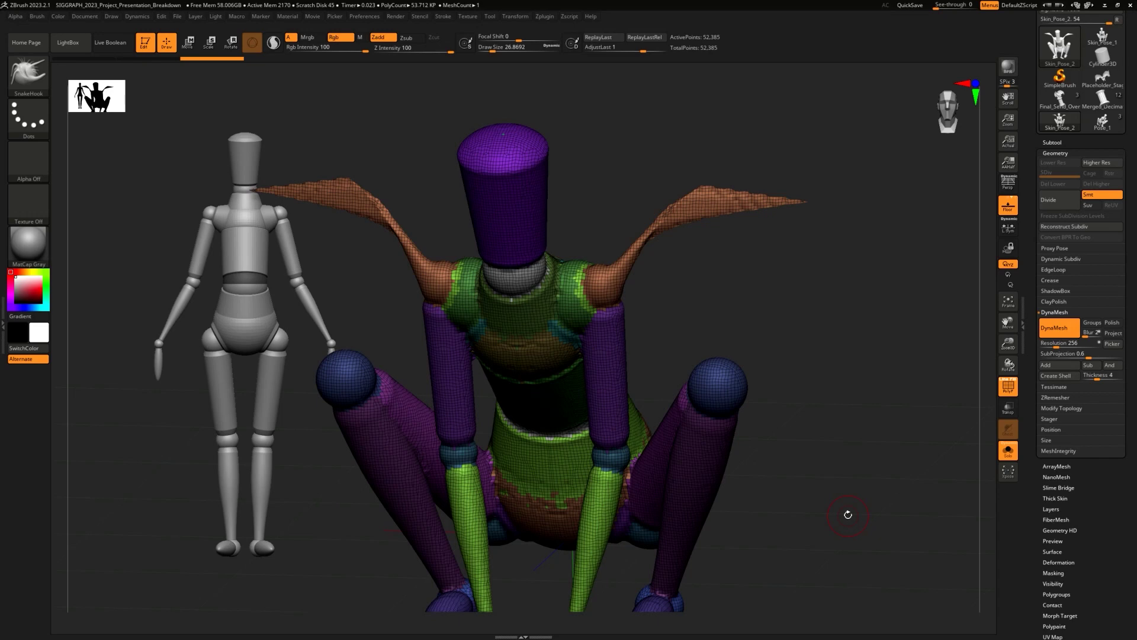
Step: Undo the DynaMesh update and the wing shapes pulled out of the shoulders
left_click_drag(763, 282, 764, 214, "alt")
key("ctrl+z")
key("ctrl+z")
Step: Choose the ClayBuildup brush and build up volume on the outer upper arms
key("b")
key("c")
key("b")
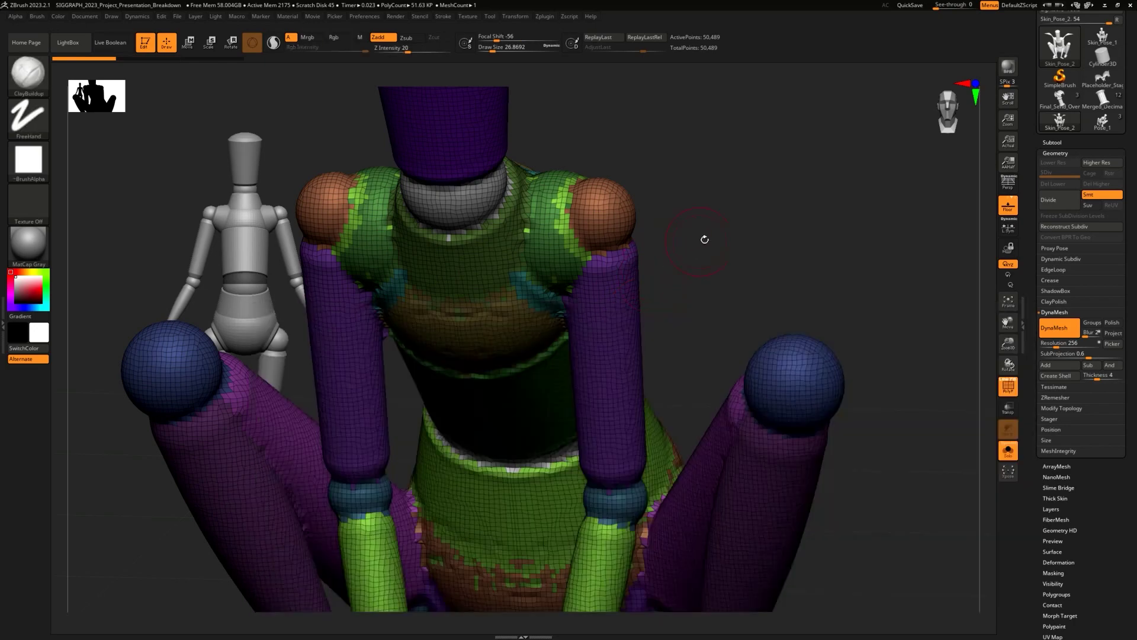
left_click_drag(721, 251, 718, 241, "shift")
mouse_move(611, 280)
left_mouse_down()
mouse_move(616, 350)
mouse_move(620, 299)
mouse_move(621, 320)
mouse_move(711, 266)
mouse_move(678, 406)
left_mouse_up()
mouse_move(664, 357)
left_mouse_down()
mouse_move(654, 296)
mouse_move(672, 255)
left_mouse_up()
Step: Change the model's material to SkinShade4
left_click(28, 243)
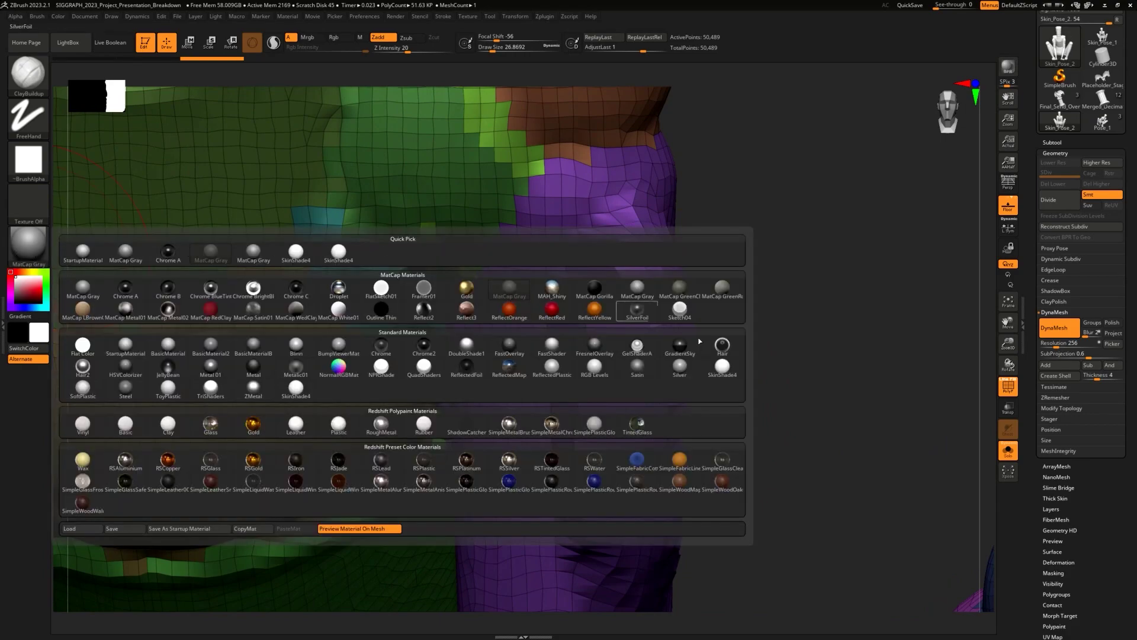
left_click(722, 366)
Step: Add more ClayBuildup strokes on the upper arms, remesh with DynaMesh and frame the whole figure
mouse_move(752, 411)
left_mouse_down()
mouse_move(787, 318)
mouse_move(765, 333)
mouse_move(773, 267)
left_mouse_up()
mouse_move(649, 320)
left_mouse_down()
mouse_move(652, 388)
mouse_move(637, 332)
mouse_move(645, 414)
left_mouse_up()
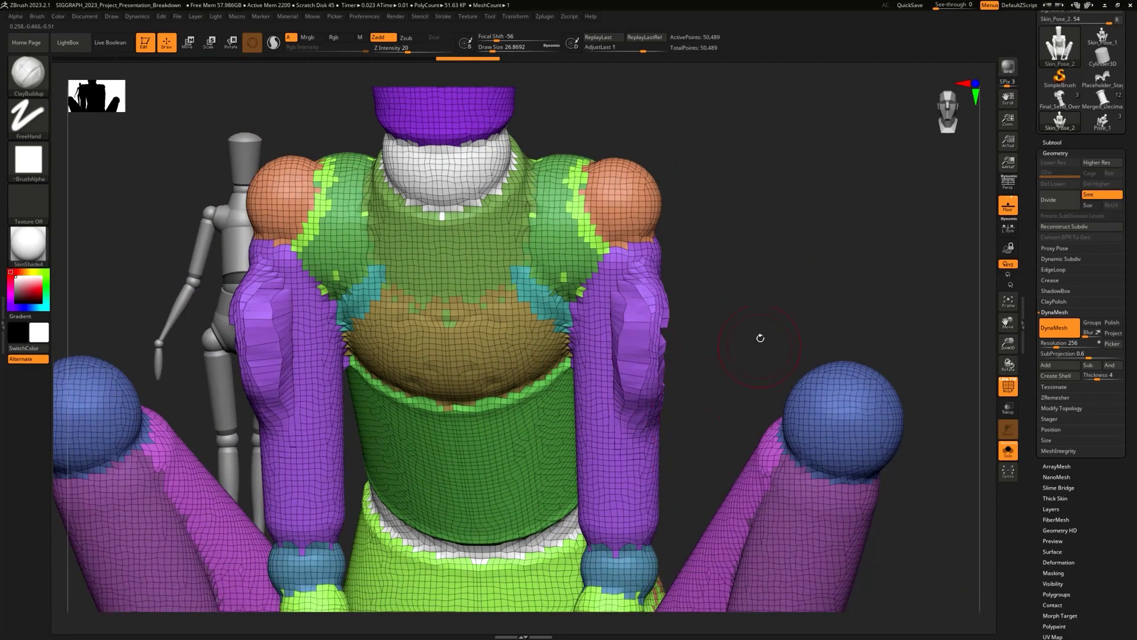
left_click_drag(726, 432, 720, 459, "alt")
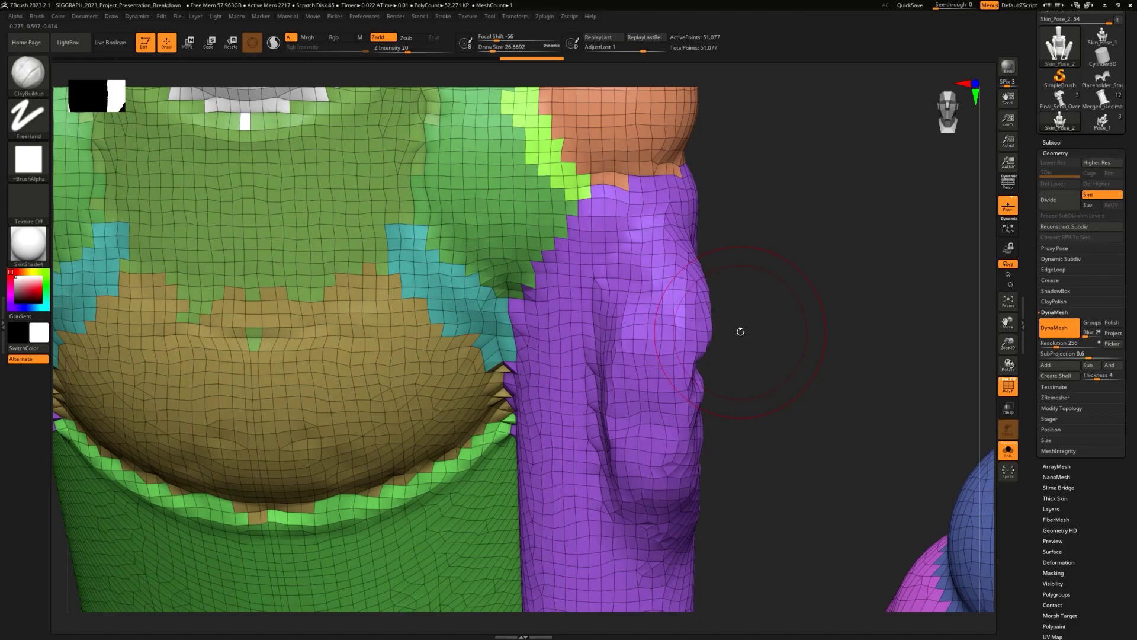
key("f")
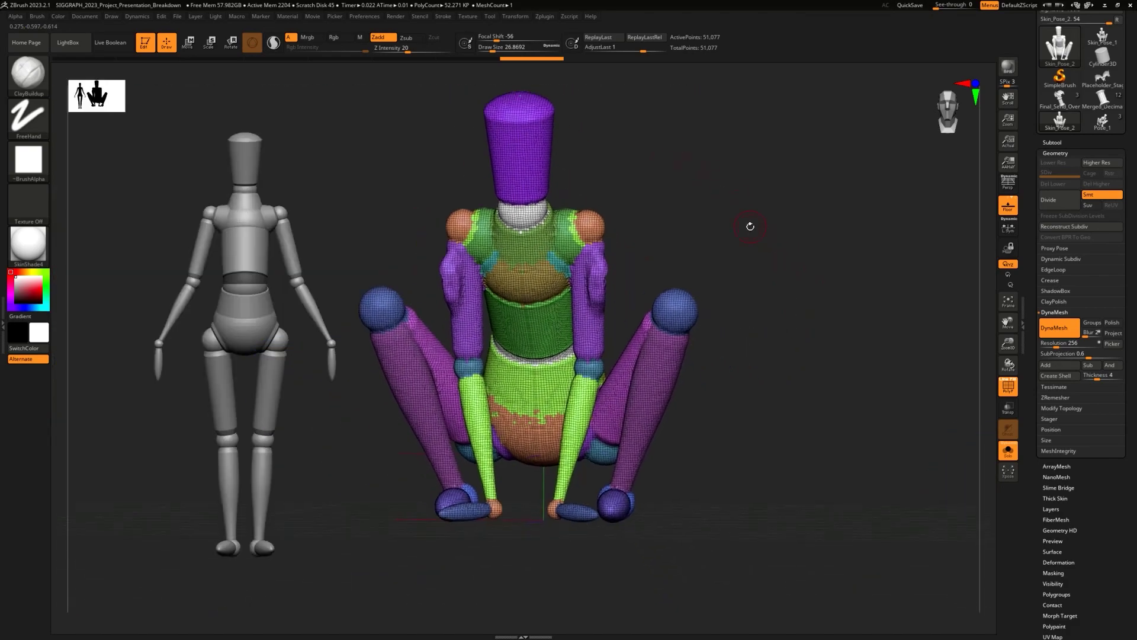
Step: Undo the ClayBuildup strokes and the remesh on the upper arms
key("ctrl")
key("ctrl+z")
key("ctrl+z")
key("ctrl+z")
key("ctrl+z")
key("ctrl+z")
key("ctrl+z")
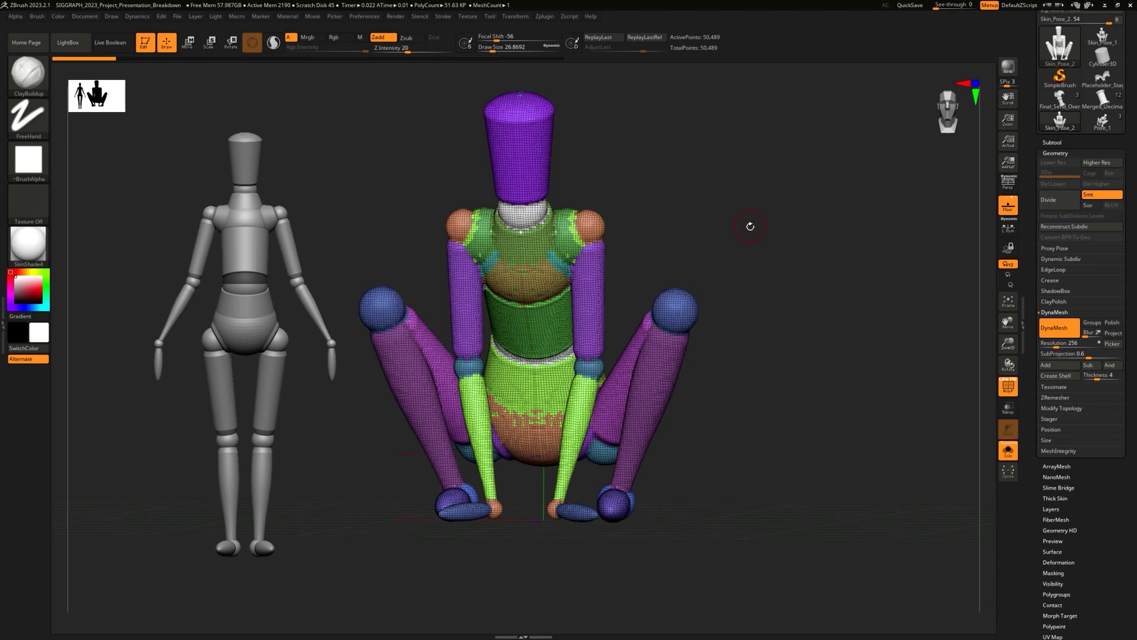
Step: Isolate the orange shoulder-joint polygroup and invert the visibility so that only the shoulder joints are hidden
left_click_drag(750, 227, 749, 247, "alt")
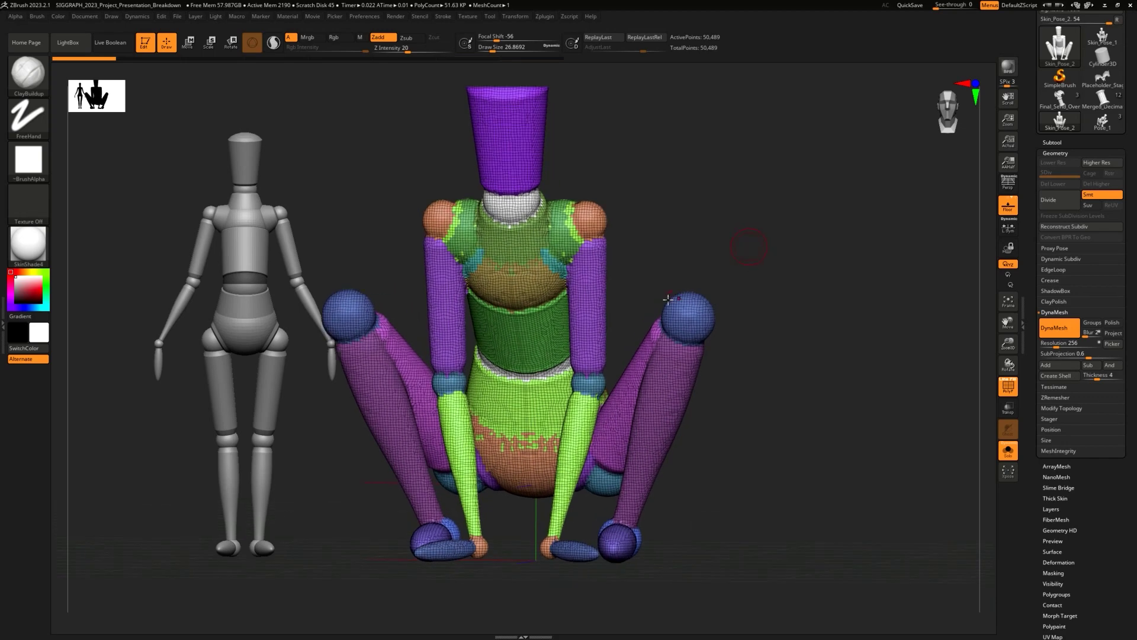
left_click_drag(639, 219, 685, 217)
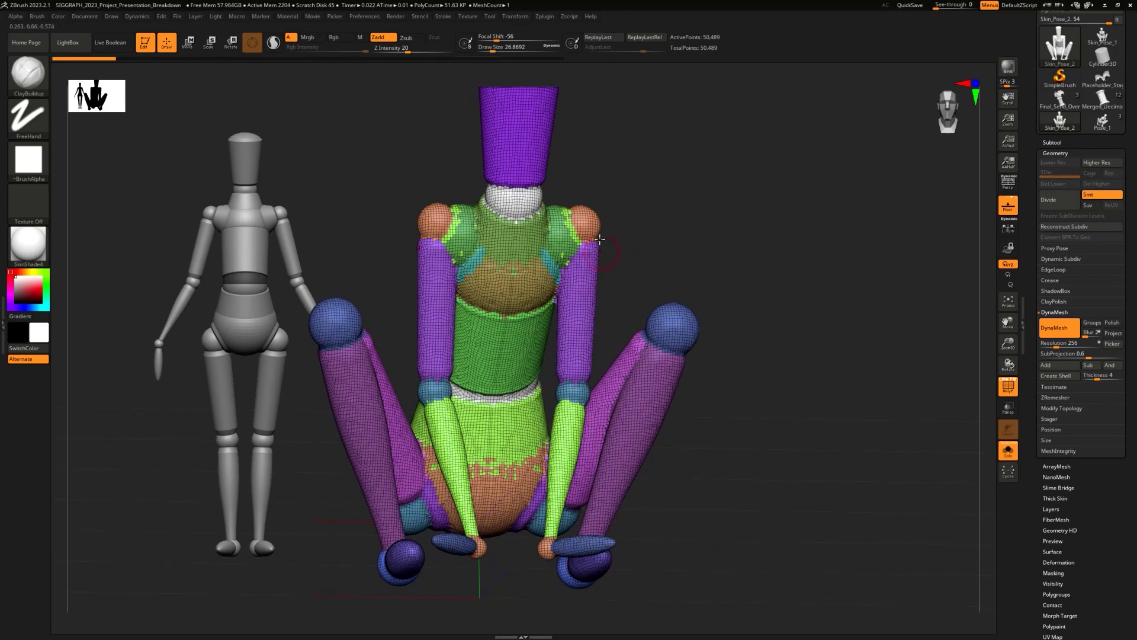
left_click_drag(764, 249, 616, 254)
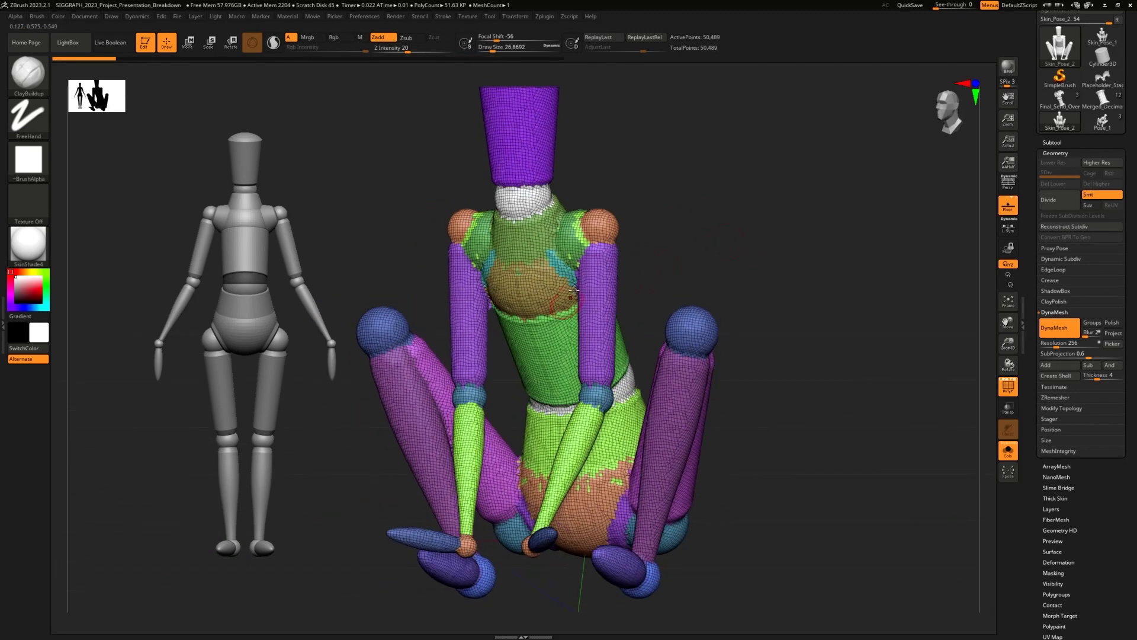
key("ctrl+shift+z")
key("ctrl+z")
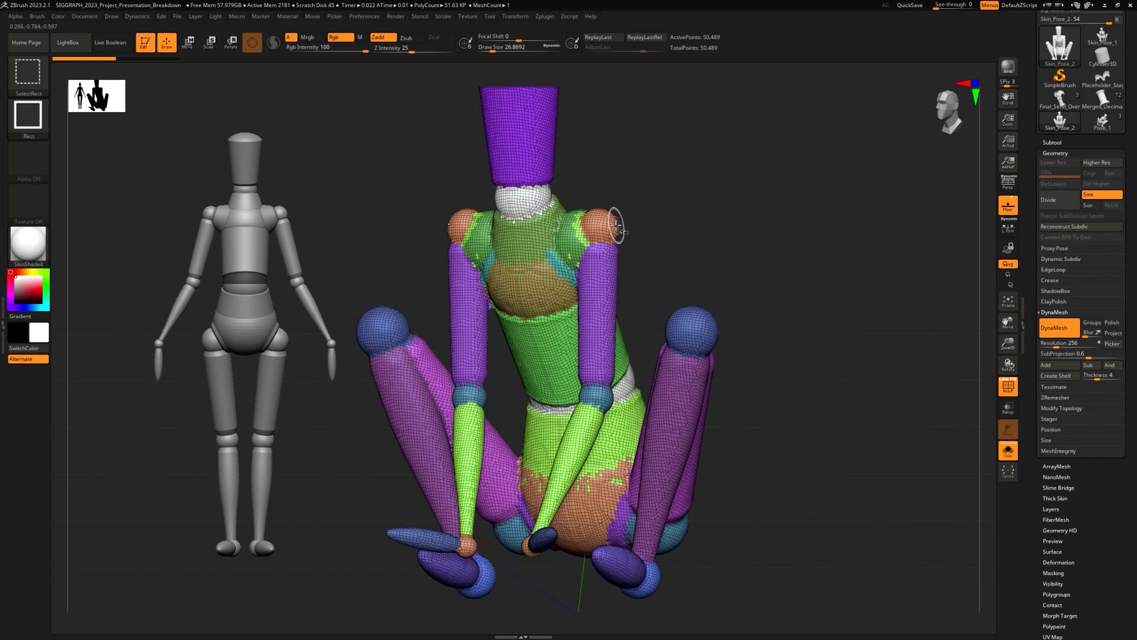
left_click(616, 225, "ctrl+shift")
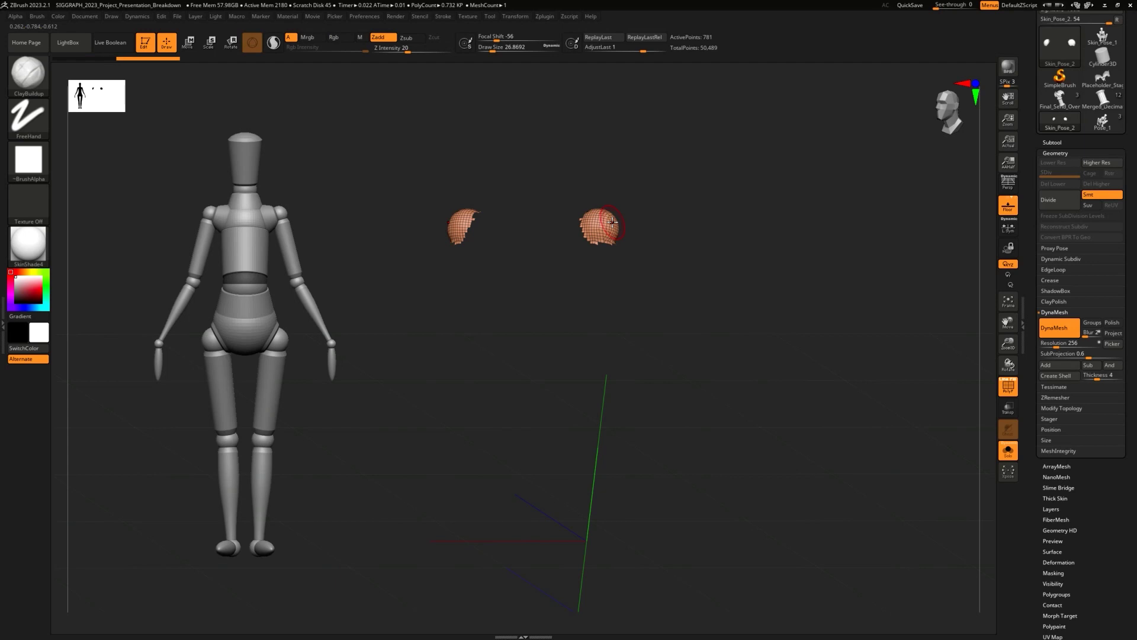
key("ctrl+shift")
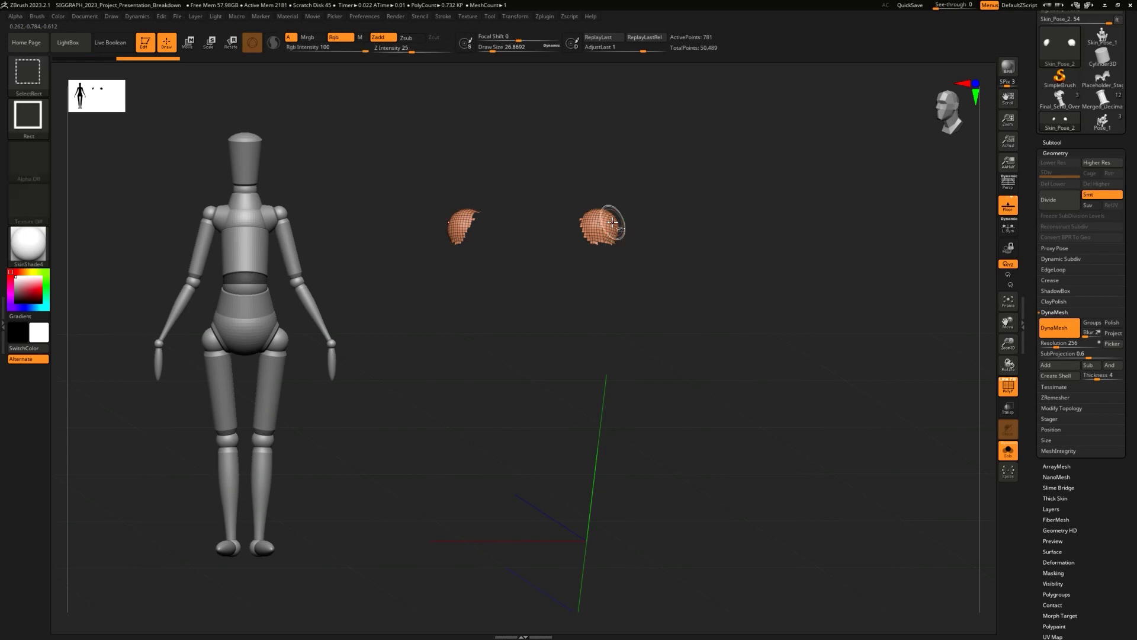
left_click(836, 389, "ctrl+shift")
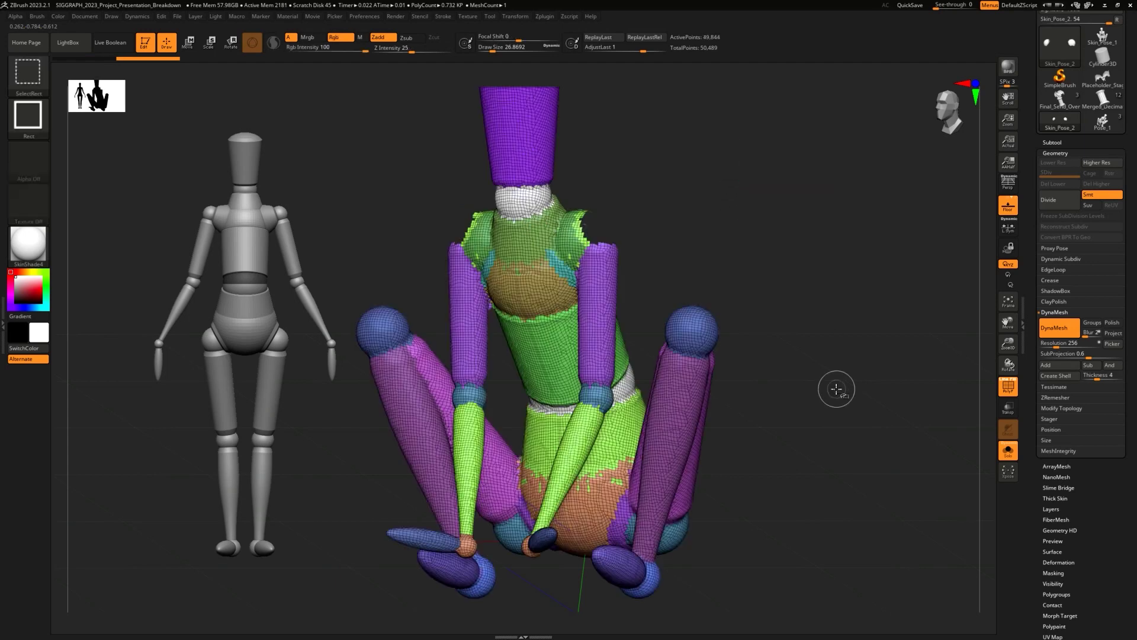
Step: Hide the upper arms, elbows, forearms, wrists and hands, and invert the visibility to show only the arms
left_click(608, 289, "ctrl+shift")
left_click(598, 393, "ctrl+shift")
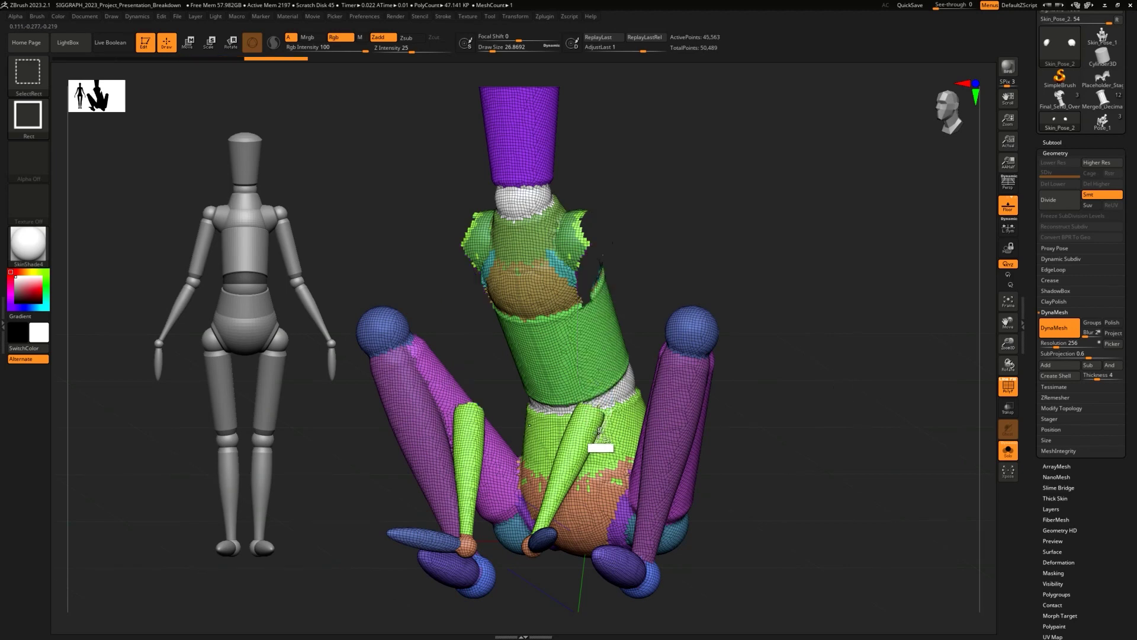
left_click(591, 432, "ctrl+shift")
left_click_drag(792, 333, 829, 332)
left_click(563, 553, "ctrl+shift")
left_click(542, 547, "ctrl+shift")
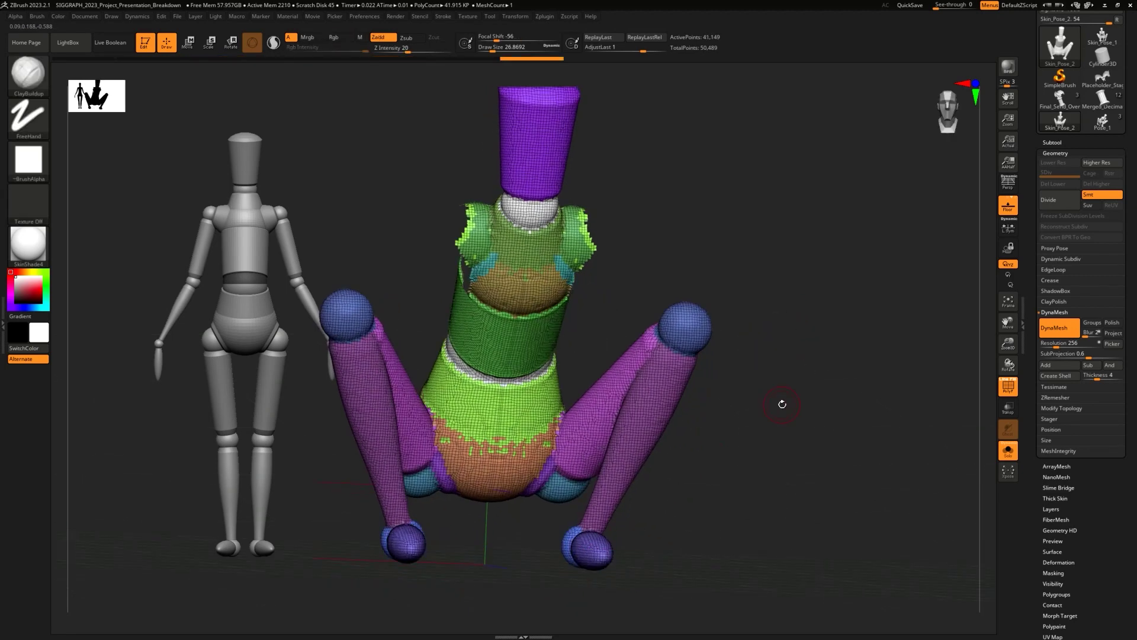
left_click_drag(784, 233, 837, 338, "ctrl+shift")
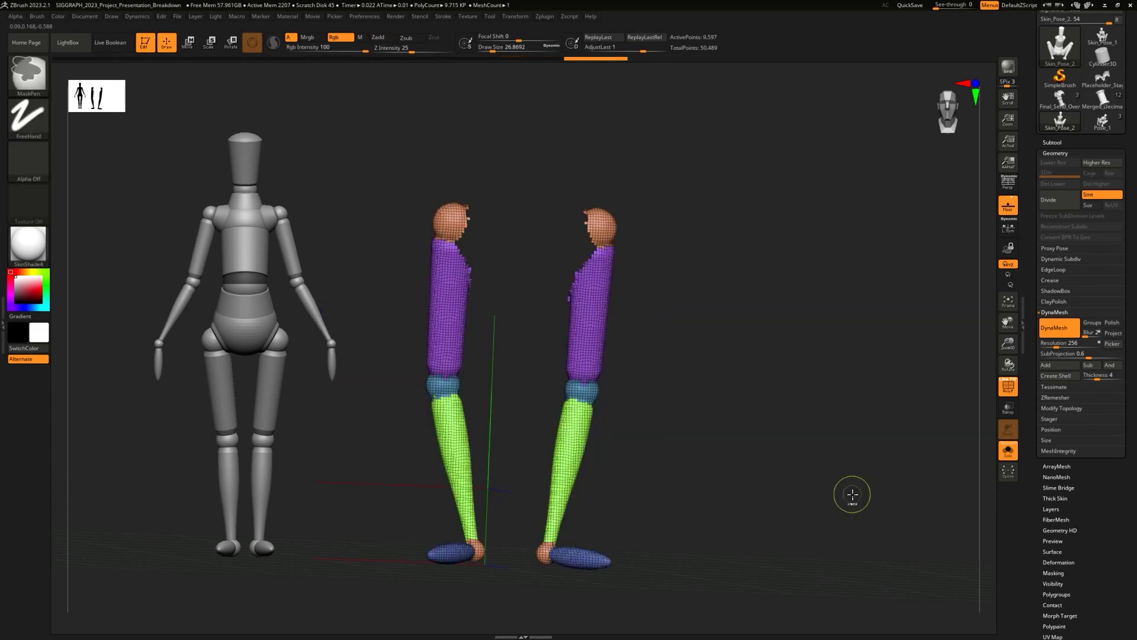
Step: Assign the visible arms to one new polygroup and check it by isolating the arms and unhiding the whole mesh
key("ctrl+w")
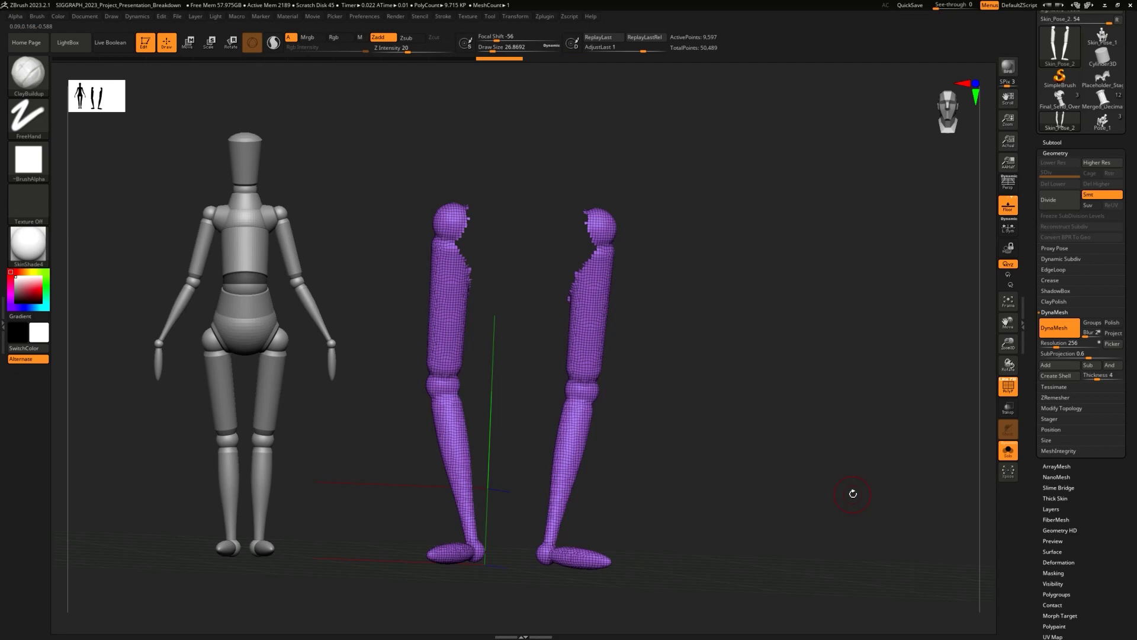
key("ctrl+shift+z")
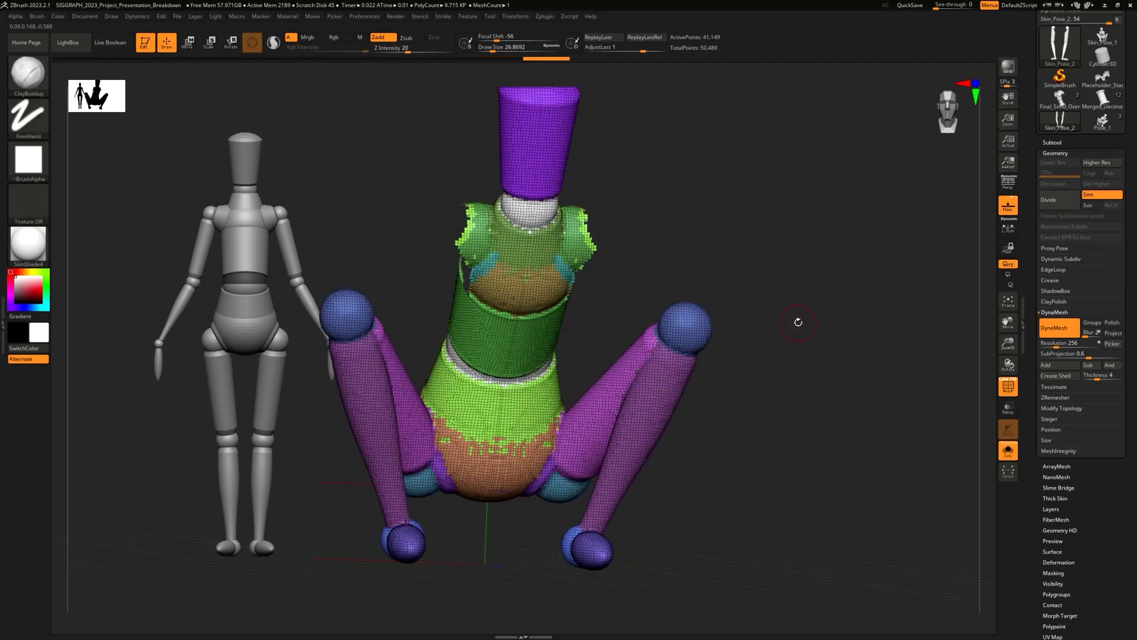
key("ctrl+shift+z")
left_click(632, 312, "ctrl+shift")
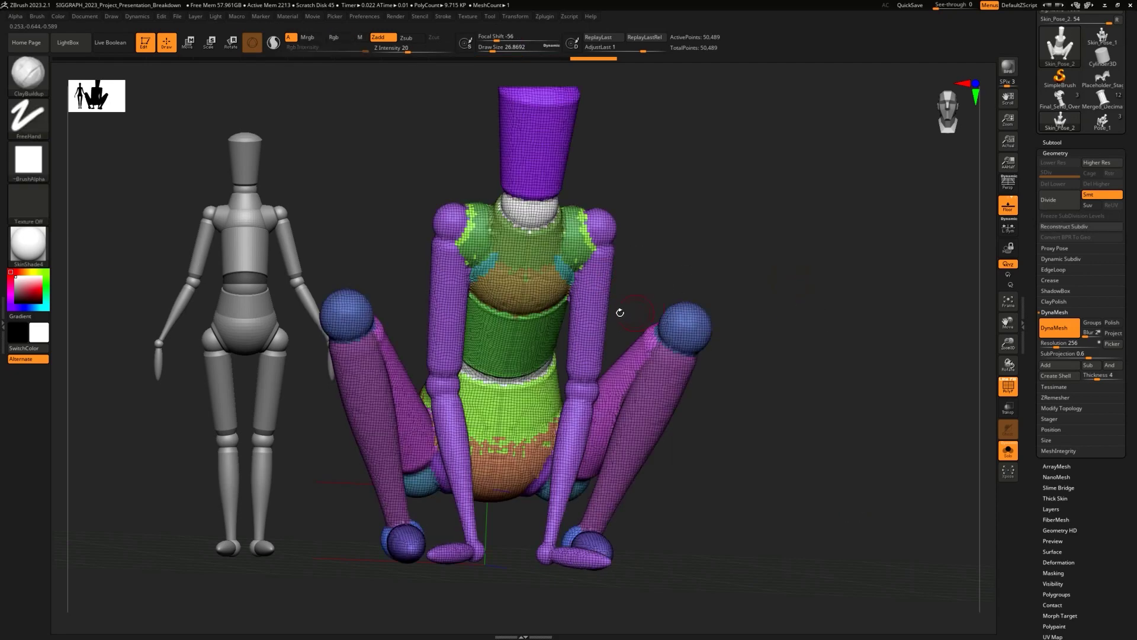
left_click(604, 294, "ctrl+shift")
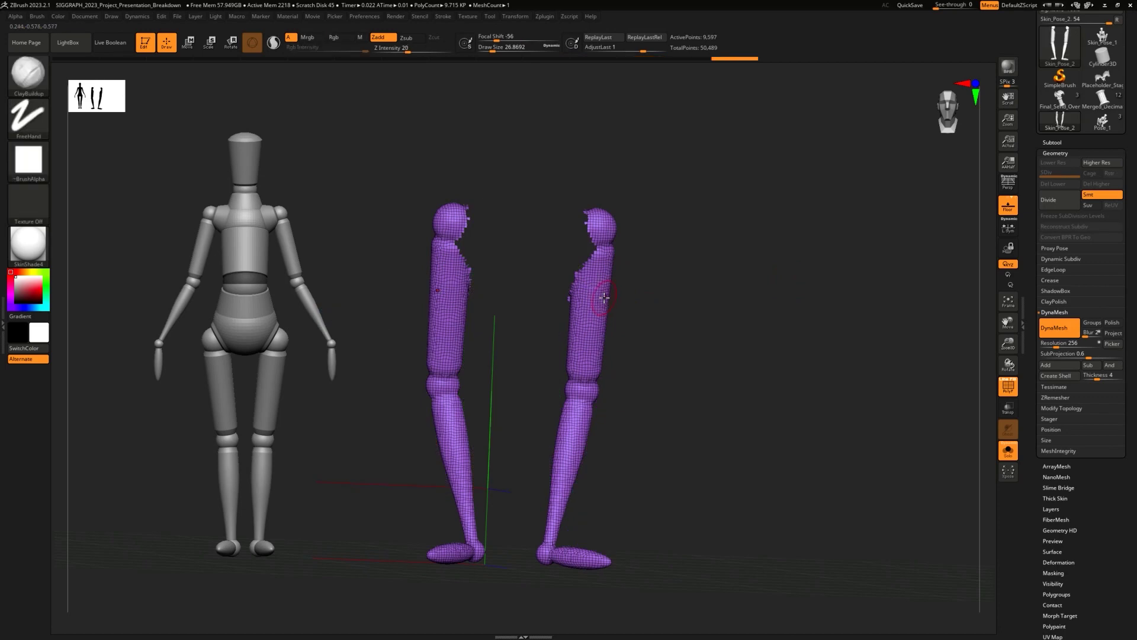
left_click(736, 300, "ctrl+shift")
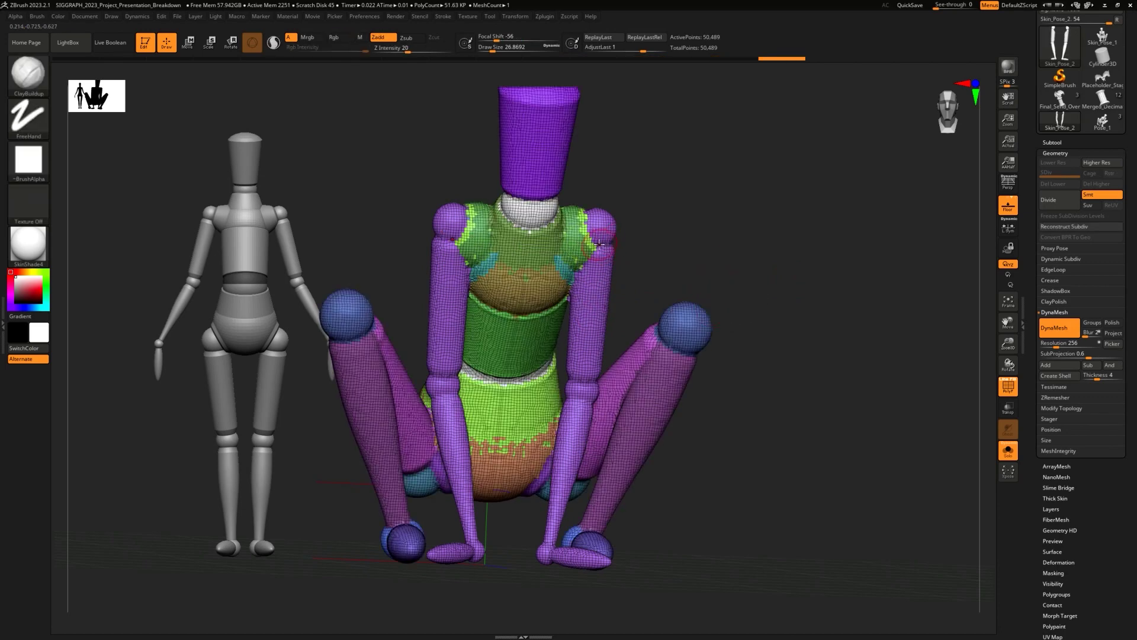
Step: Hide the arms and all leg pieces polygroup by polygroup, and invert the visibility to show only arms and legs
left_click(607, 298, "ctrl+shift")
left_click_drag(725, 222, 773, 320, "ctrl+shift")
left_click_drag(776, 395, 761, 362, "alt")
left_click(605, 384, "ctrl+shift")
left_click(646, 339, "ctrl+shift")
left_click(688, 273, "ctrl+shift")
left_click(596, 478, "ctrl+alt+shift")
left_click_drag(693, 417, 723, 489, "ctrl+shift")
left_click_drag(675, 421, 710, 477, "ctrl+shift")
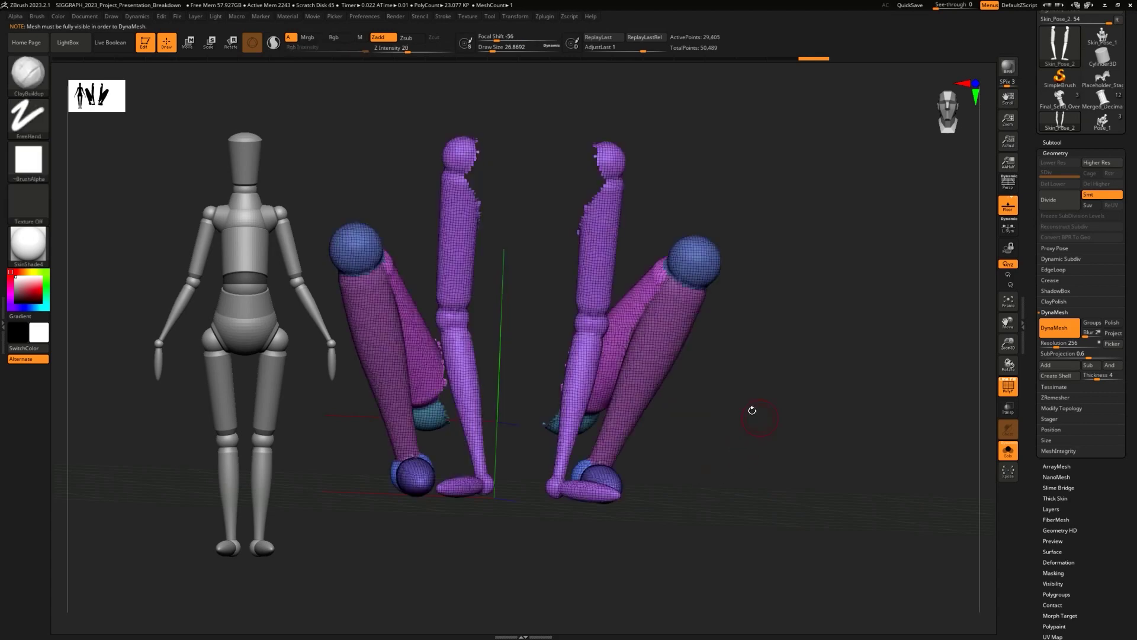
Step: Hide the arms, assign both legs to one new polygroup and unhide the whole mesh
left_click(599, 275, "ctrl+alt+shift")
key("ctrl+w")
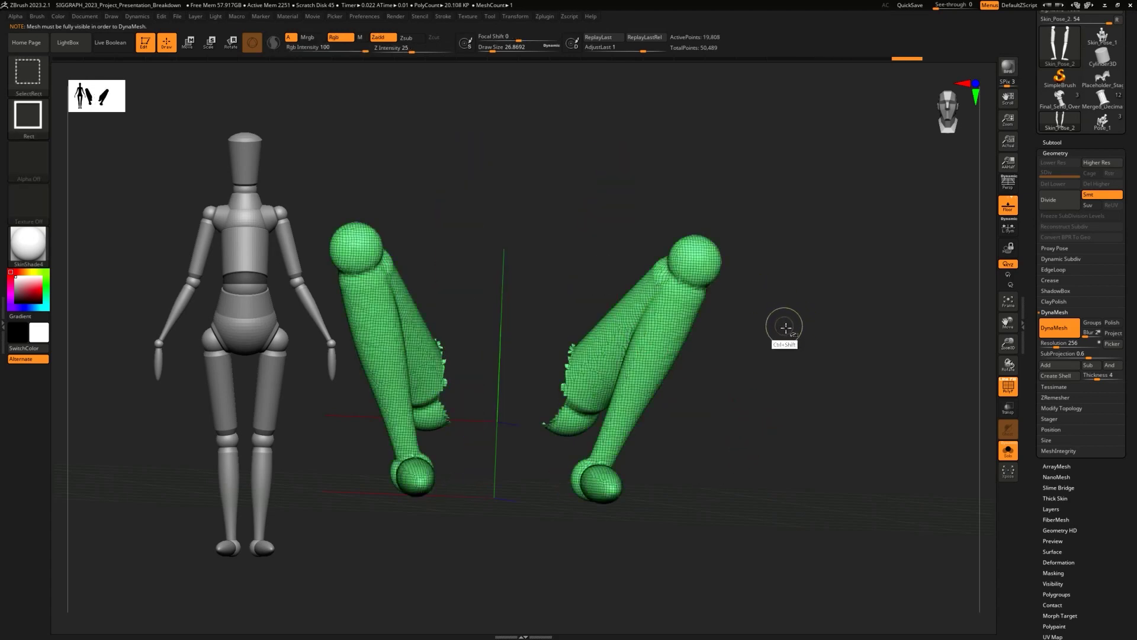
left_click(785, 321, "ctrl+shift")
Step: Show only the head and torso, assign them to one new polygroup and unhide the whole mesh
left_click(597, 215, "ctrl+shift")
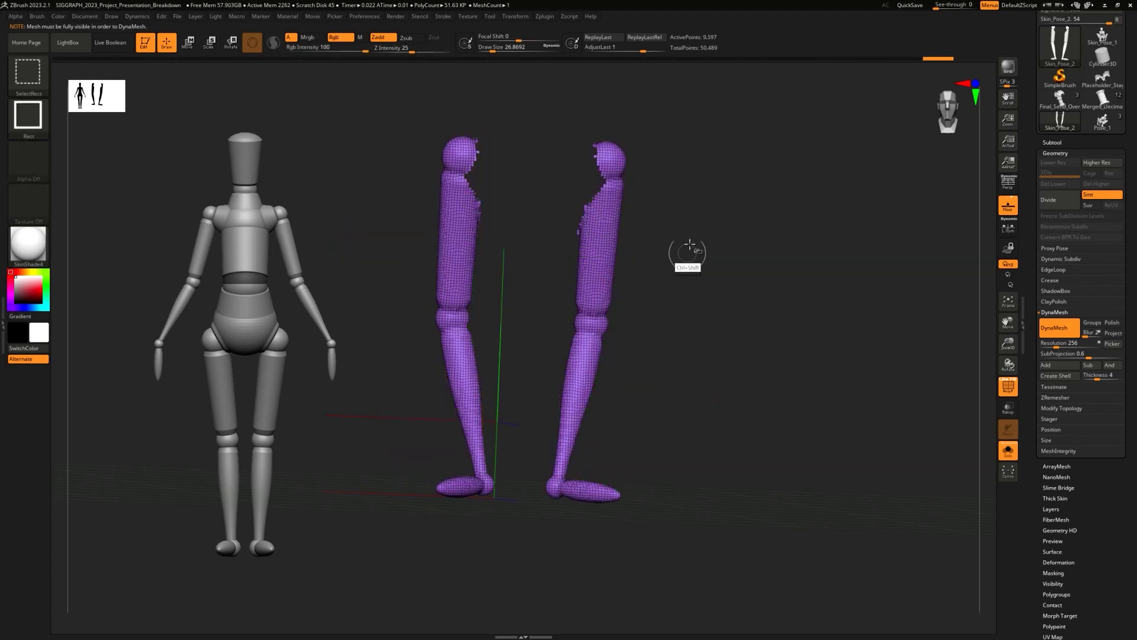
left_click_drag(684, 262, 727, 302, "ctrl+shift")
left_click(681, 311, "ctrl+alt+shift")
key("ctrl+w")
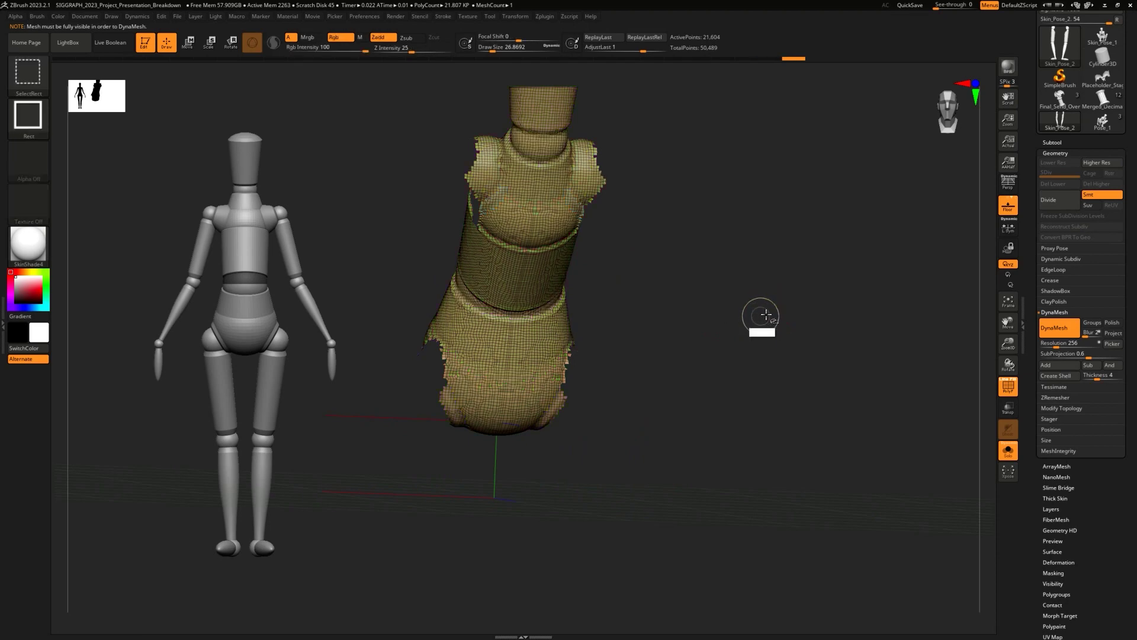
left_click(760, 320, "ctrl+shift")
Step: Enable the DynaMesh Groups option and isolate the torso polygroup to inspect its edges at the limb joints
mouse_move(807, 357)
left_mouse_down()
mouse_move(788, 385)
mouse_move(796, 359)
mouse_move(802, 383)
mouse_move(815, 354)
left_mouse_up()
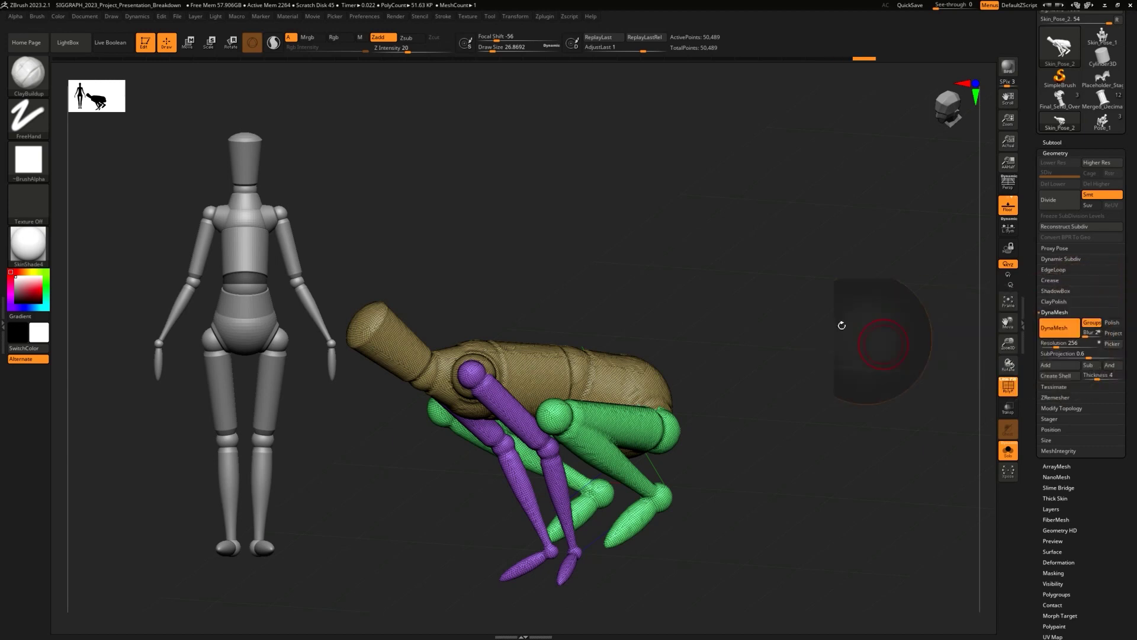
right_click_drag(728, 250, 488, 308, "ctrl")
left_click(440, 265, "ctrl+shift")
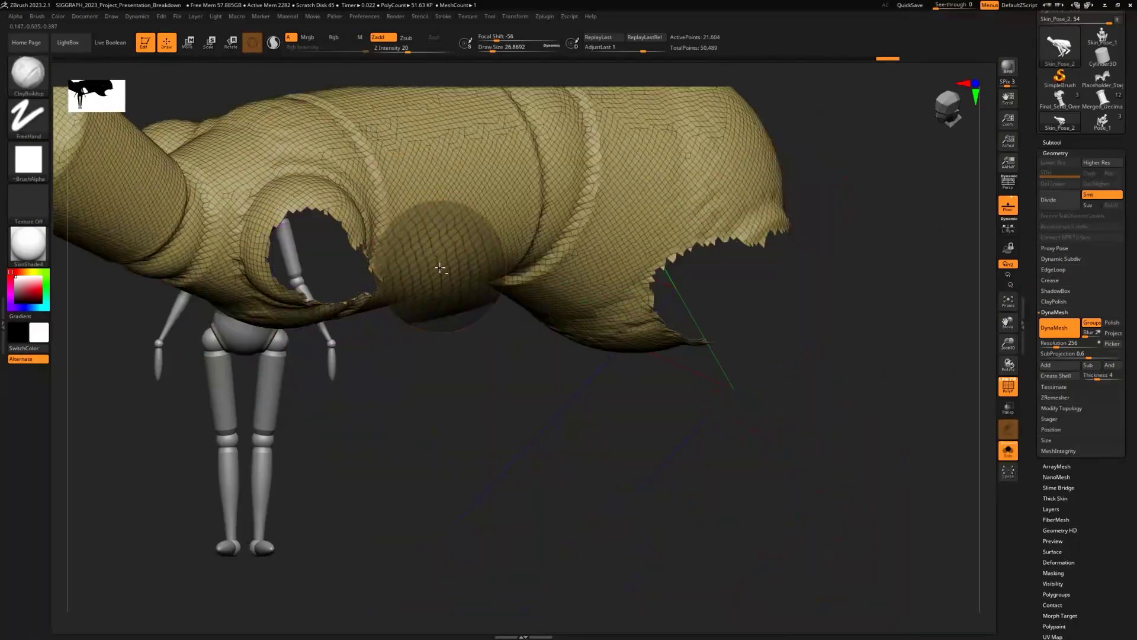
left_click_drag(445, 436, 629, 415)
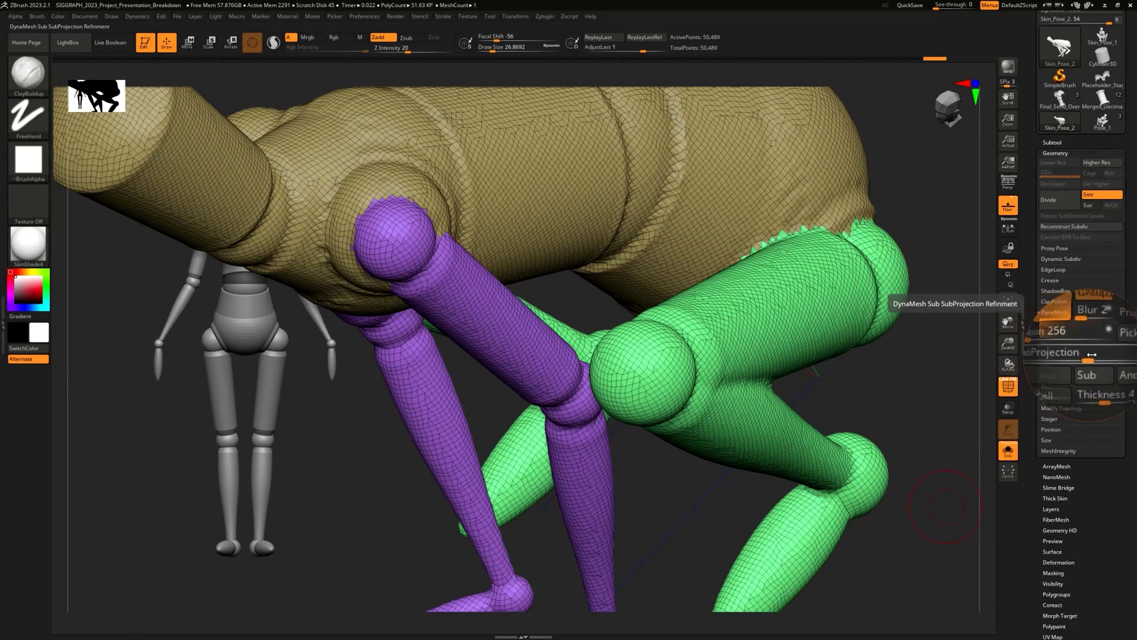
Step: Sample the polygon size with the DynaMesh Picker, set the resolution to 376 and remesh the body
left_click(1112, 344)
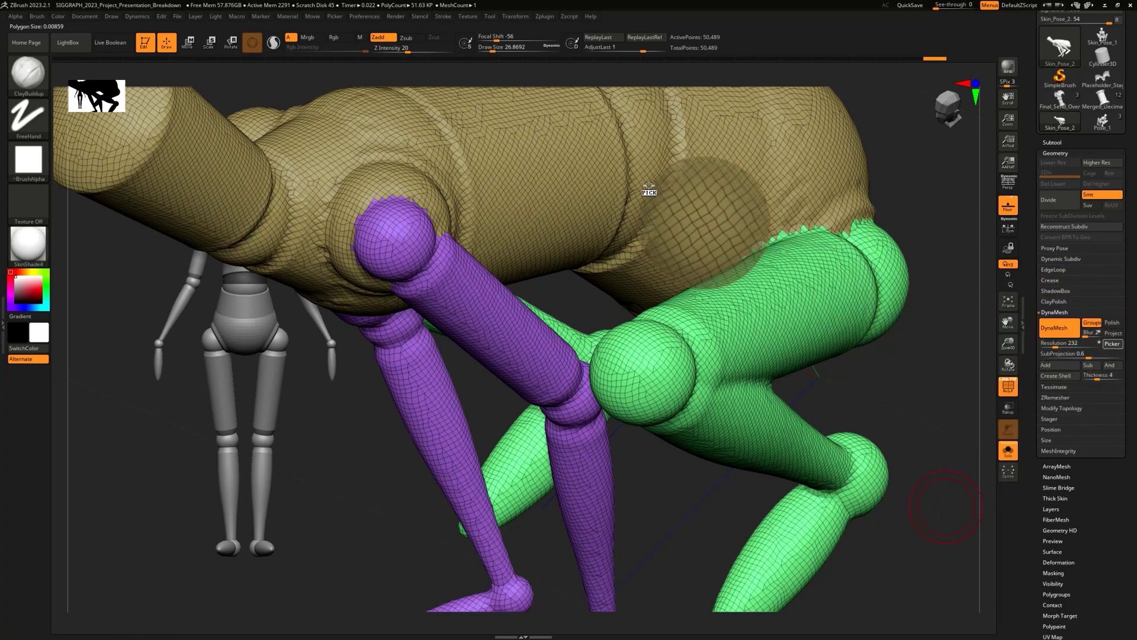
left_click(398, 234)
left_click_drag(1056, 347, 1060, 347)
left_click_drag(920, 388, 957, 468, "ctrl")
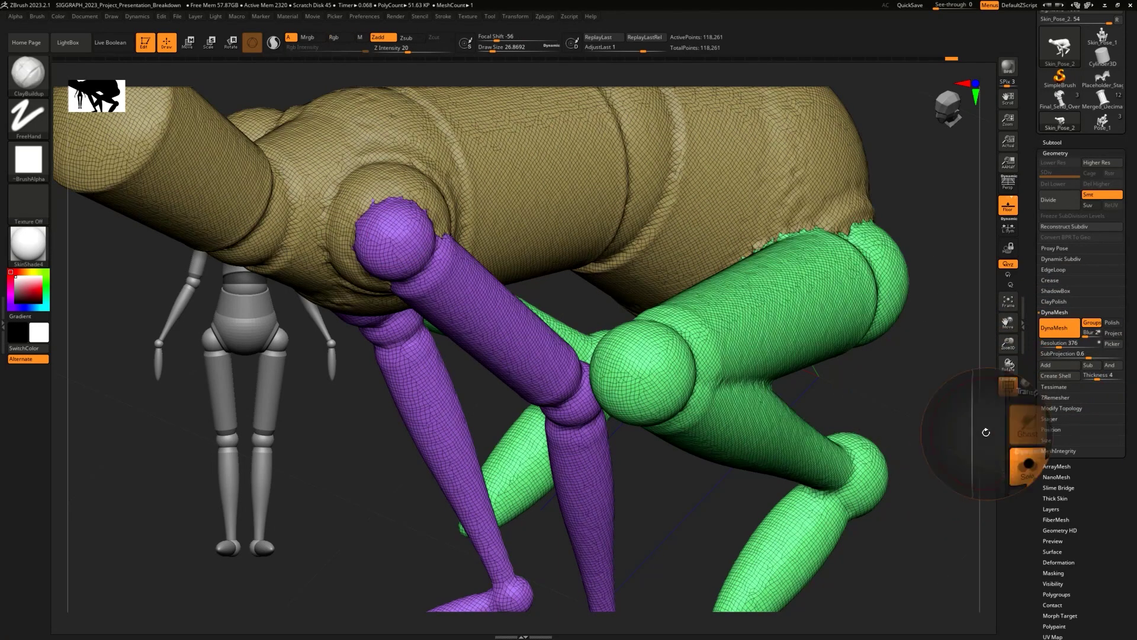
Step: Isolate the legs polygroup to inspect the remeshed geometry, and unhide the whole mesh
left_click(847, 351, "ctrl+shift")
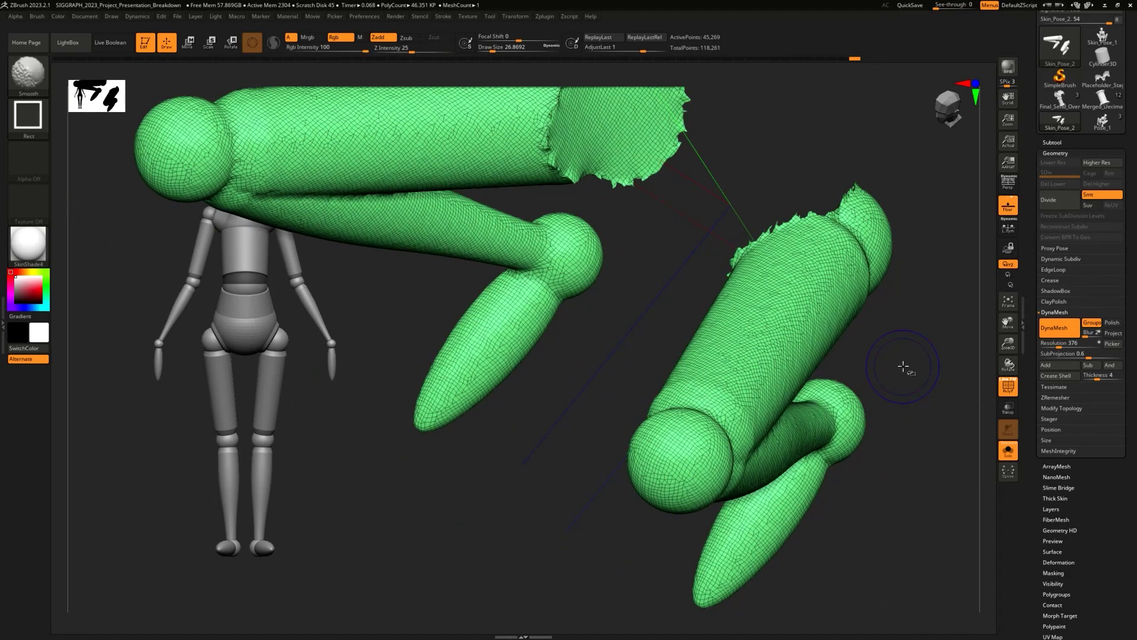
left_click(904, 365, "ctrl+shift")
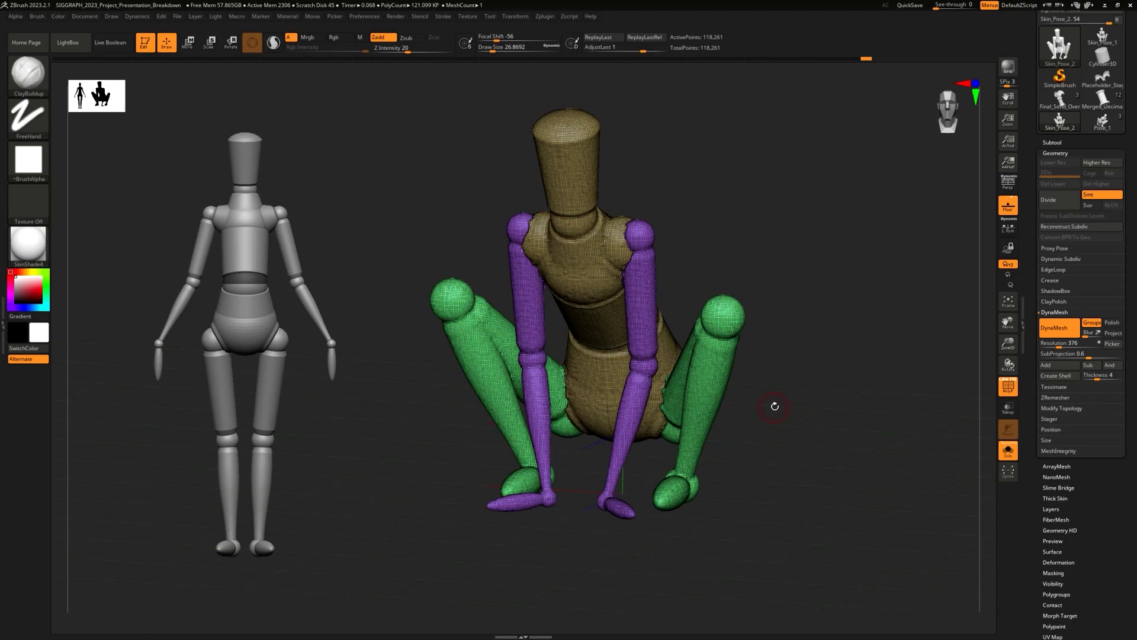
Step: Build up clay along both collarbones and down the upper chest with symmetrical ClayBuildup strokes
left_click_drag(711, 261, 940, 503, "alt")
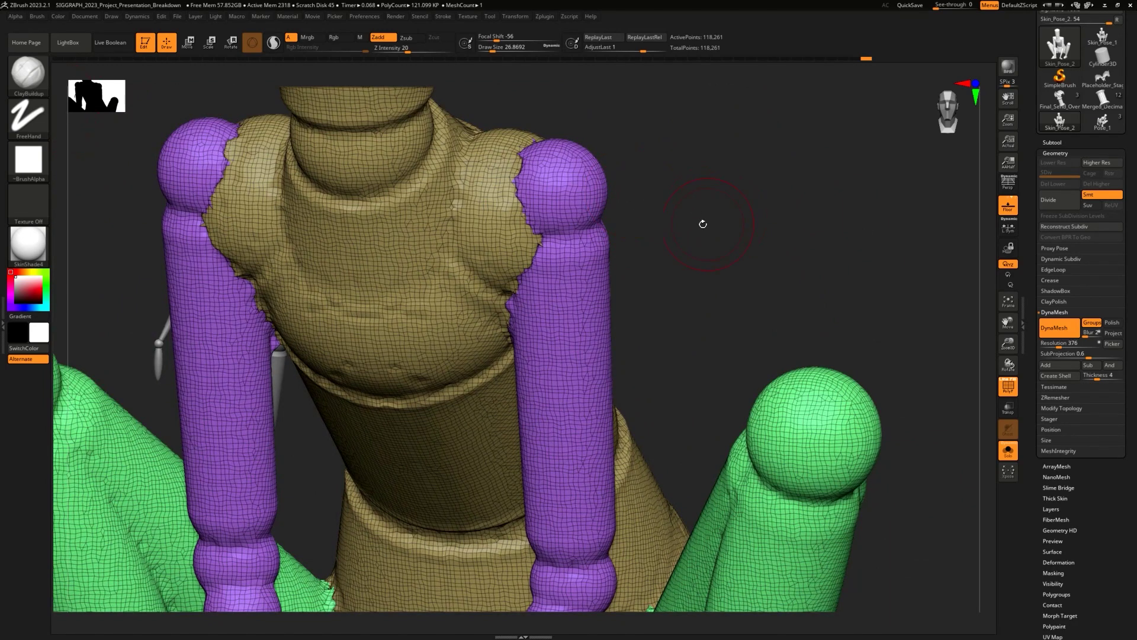
left_click_drag(714, 221, 691, 203)
left_click_drag(564, 222, 453, 358)
mouse_move(563, 251)
left_mouse_down()
mouse_move(477, 332)
mouse_move(450, 320)
left_mouse_up()
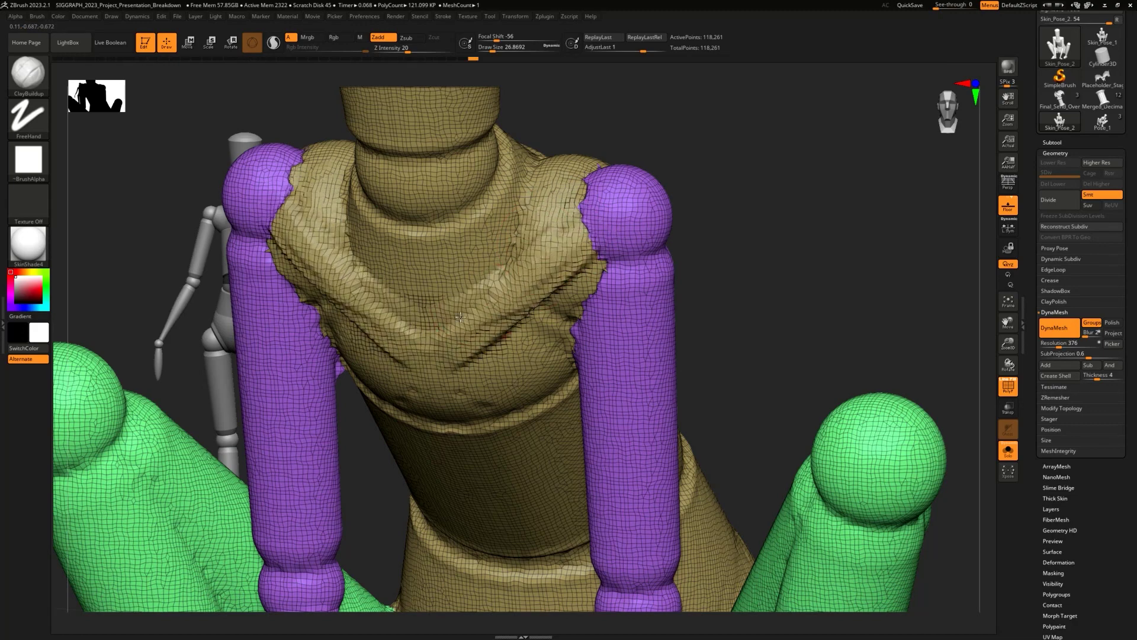
left_click_drag(533, 267, 430, 332)
left_click_drag(548, 249, 439, 326)
mouse_move(763, 220)
left_mouse_down("alt")
mouse_move(772, 183)
mouse_move(757, 299)
left_mouse_up("alt")
mouse_move(467, 358)
left_mouse_down()
mouse_move(483, 224)
mouse_move(462, 389)
mouse_move(438, 252)
left_mouse_up()
Step: Sculpt the shoulder joints at a draw size of about 46.17 and remesh the body with DynaMesh
left_click_drag(748, 201, 770, 169, "alt")
key("s")
mouse_move(671, 242)
left_mouse_down()
mouse_move(682, 242)
mouse_move(662, 234)
mouse_move(690, 349)
left_mouse_up()
key("s")
mouse_move(690, 350)
left_mouse_down()
mouse_move(660, 220)
mouse_move(649, 349)
mouse_move(637, 332)
left_mouse_up()
mouse_move(785, 295)
left_mouse_down()
mouse_move(793, 278)
mouse_move(718, 284)
mouse_move(697, 206)
mouse_move(720, 183)
mouse_move(683, 143)
mouse_move(724, 248)
left_mouse_up()
left_click_drag(493, 306, 533, 415, "ctrl")
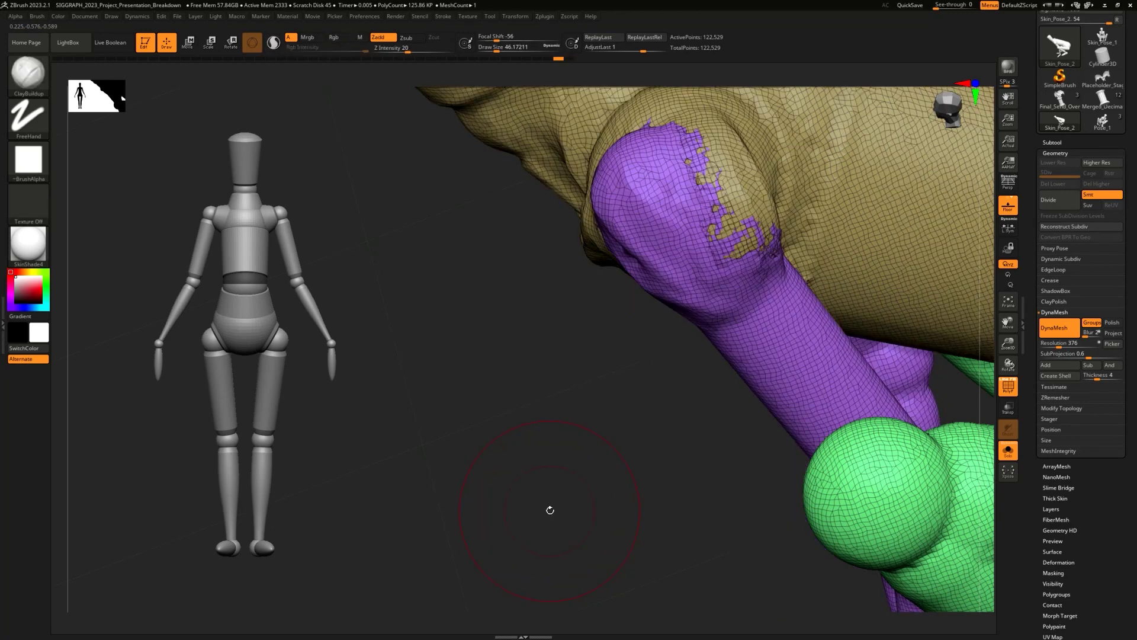
Step: Check and fix the body mesh with the MeshIntegrity tools, and remesh it with DynaMesh at resolution 376
left_click_drag(1113, 455, 1070, 353)
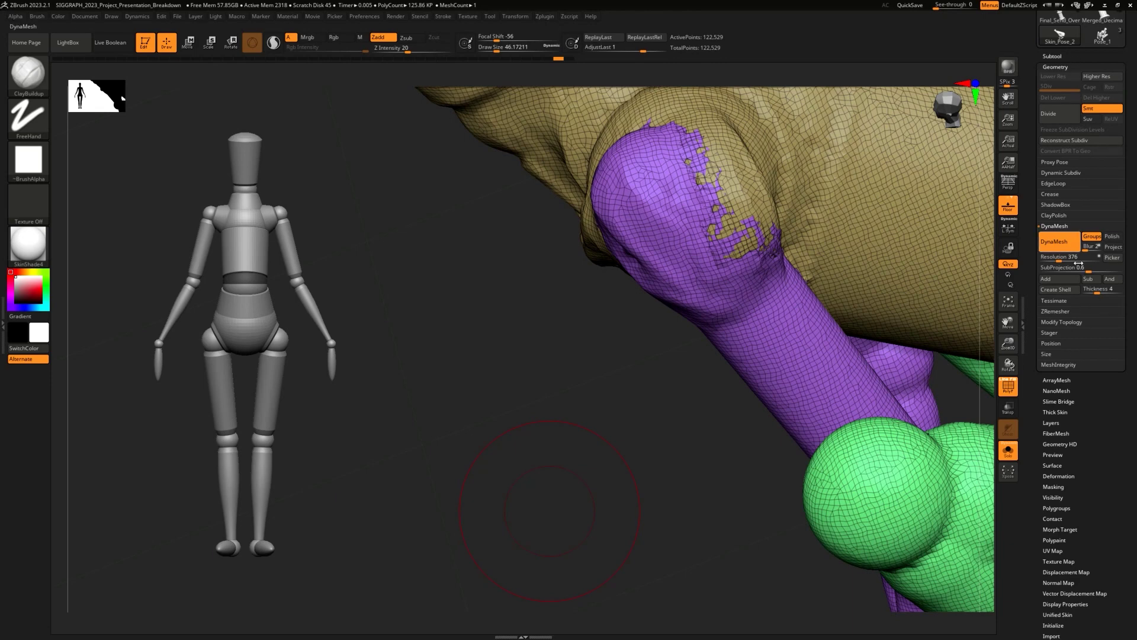
left_click(1067, 366)
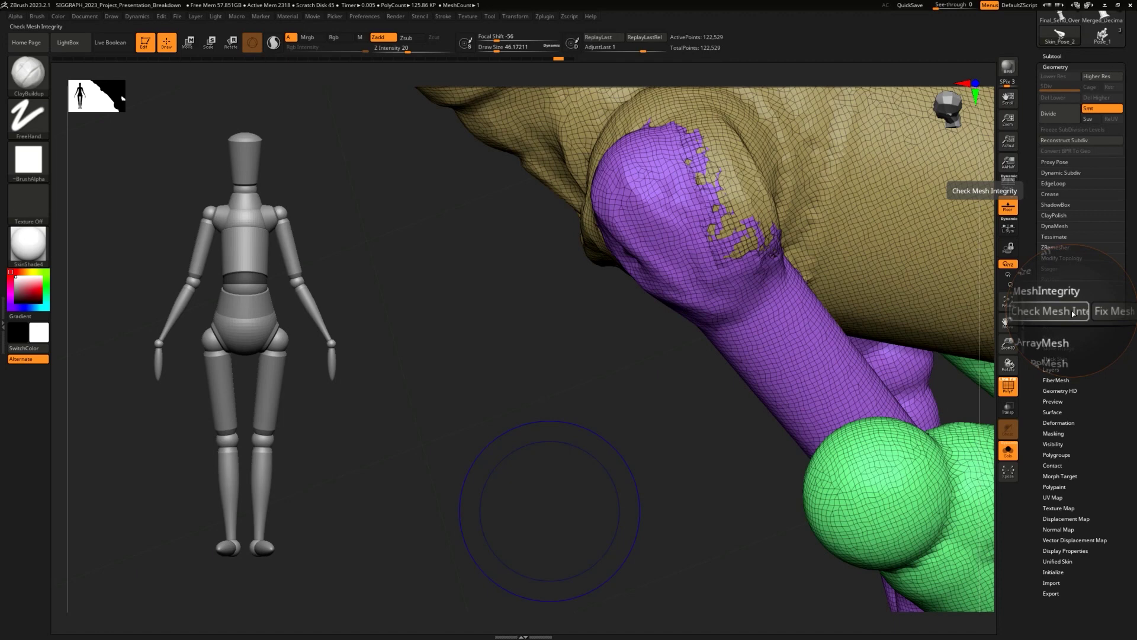
left_click(1066, 314)
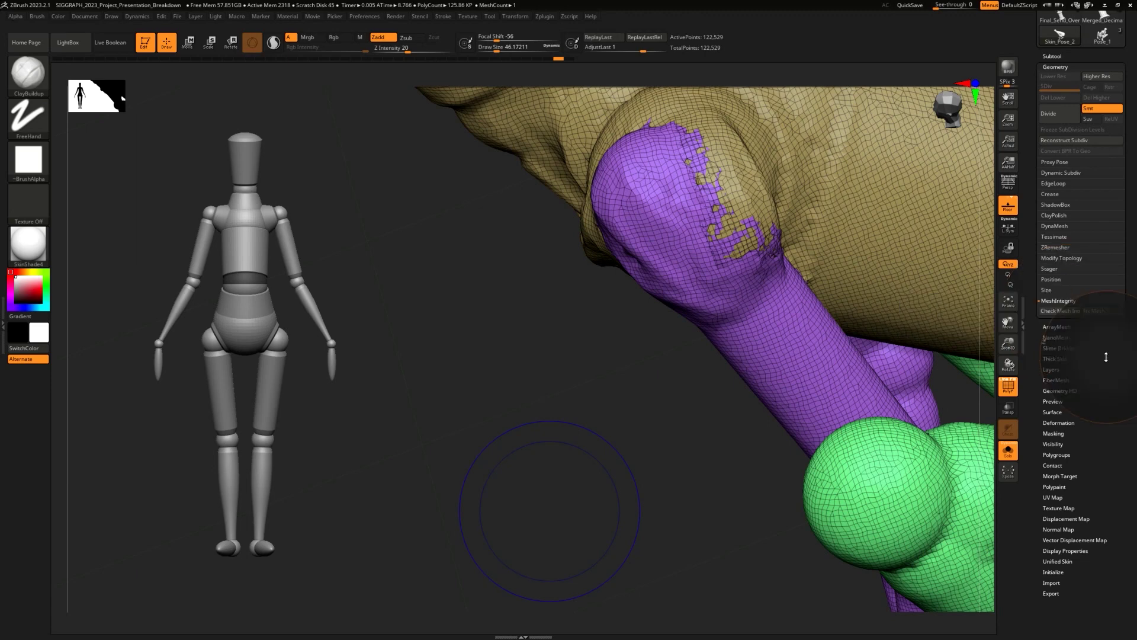
left_click(1100, 314)
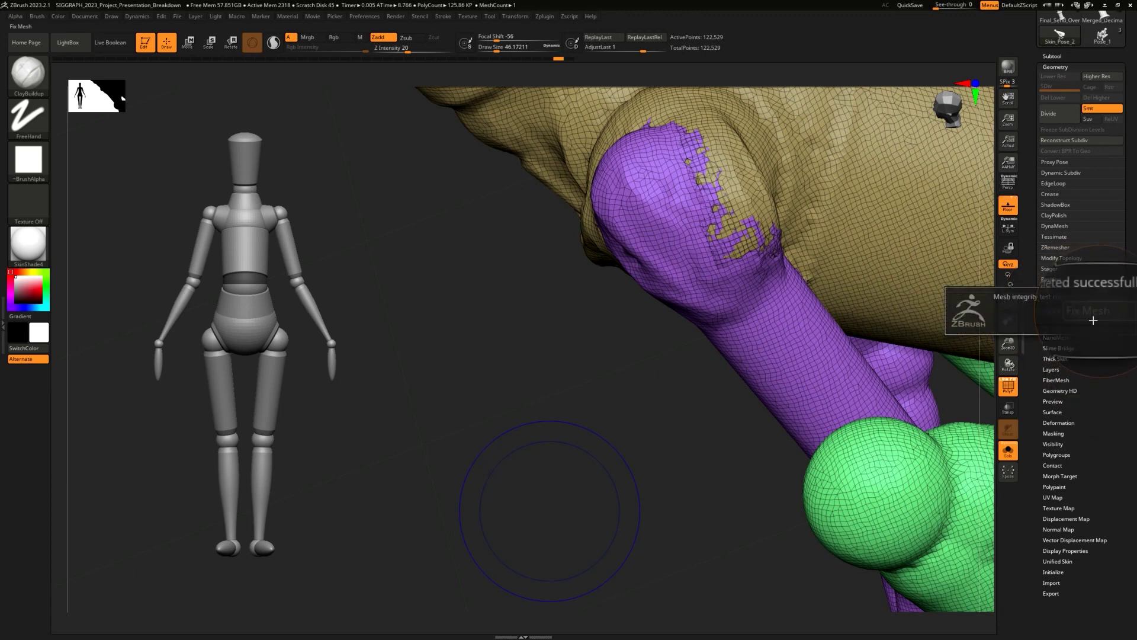
left_click(1093, 313)
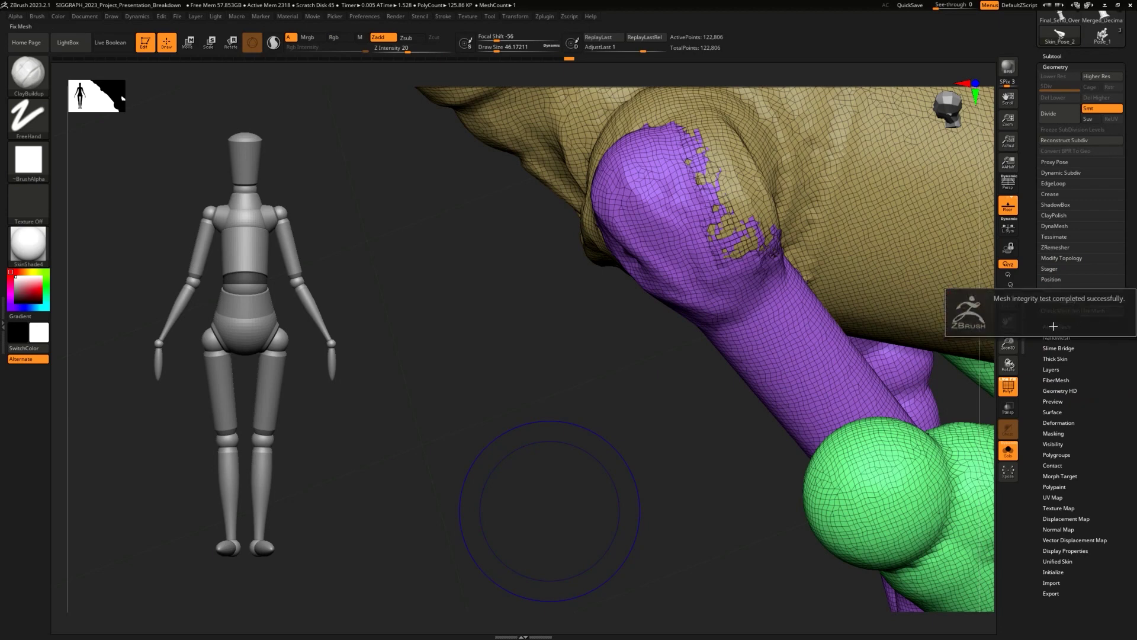
left_click(1052, 319)
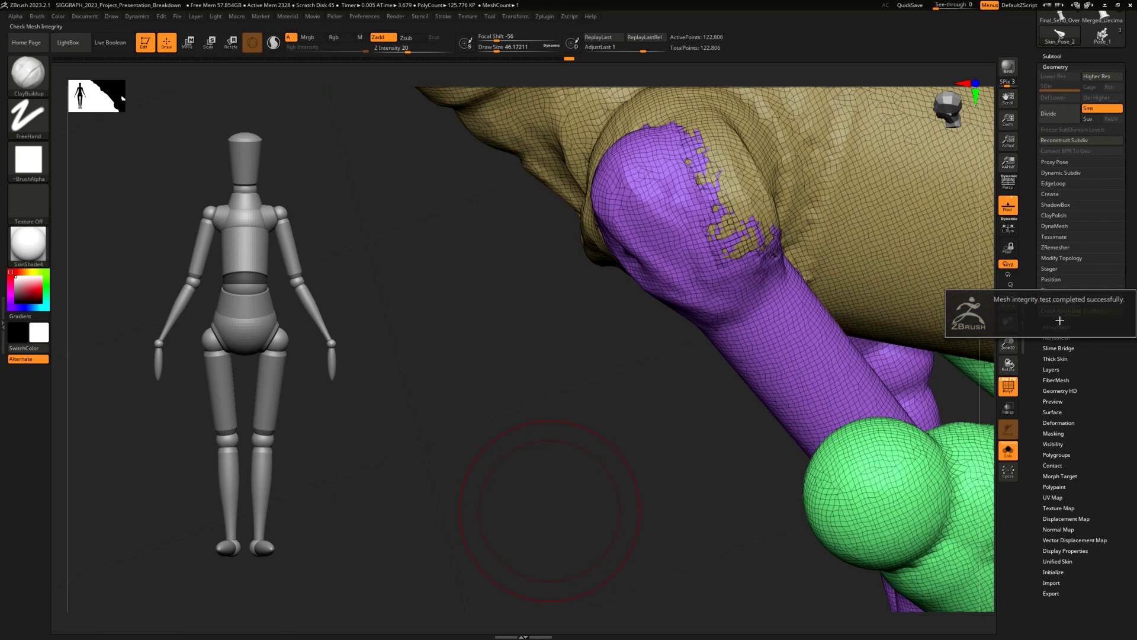
left_click(1090, 314)
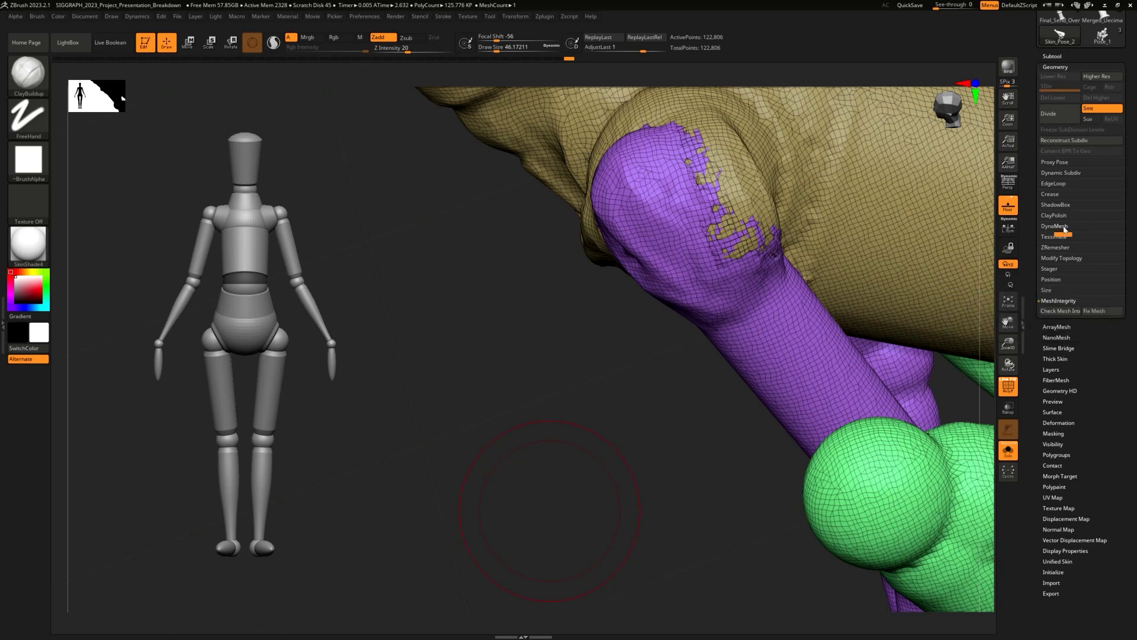
left_click(1054, 226)
left_click(1059, 241)
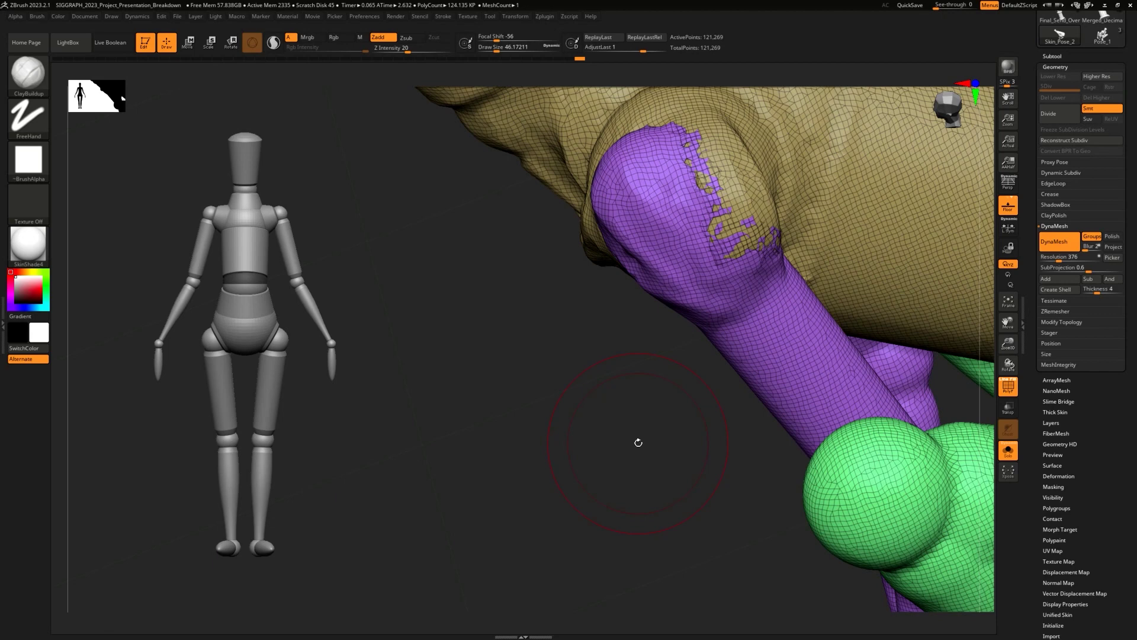
Step: Build up clay over the back of the shoulders and the shoulder blades with ClayBuildup strokes
left_click_drag(638, 442, 526, 482)
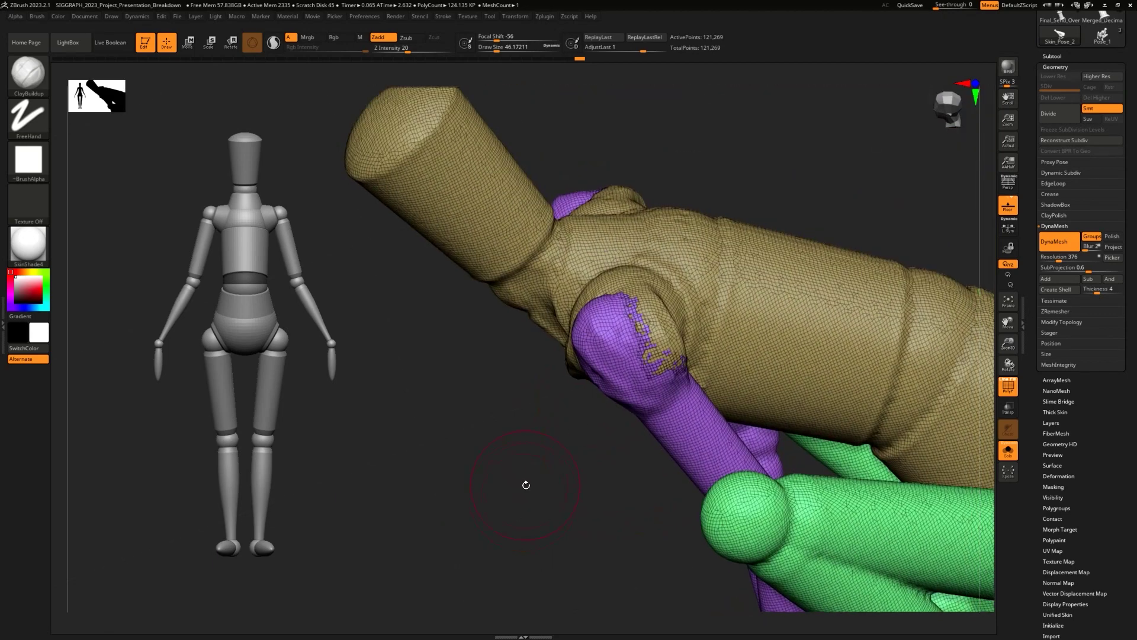
left_click_drag(648, 300, 679, 338)
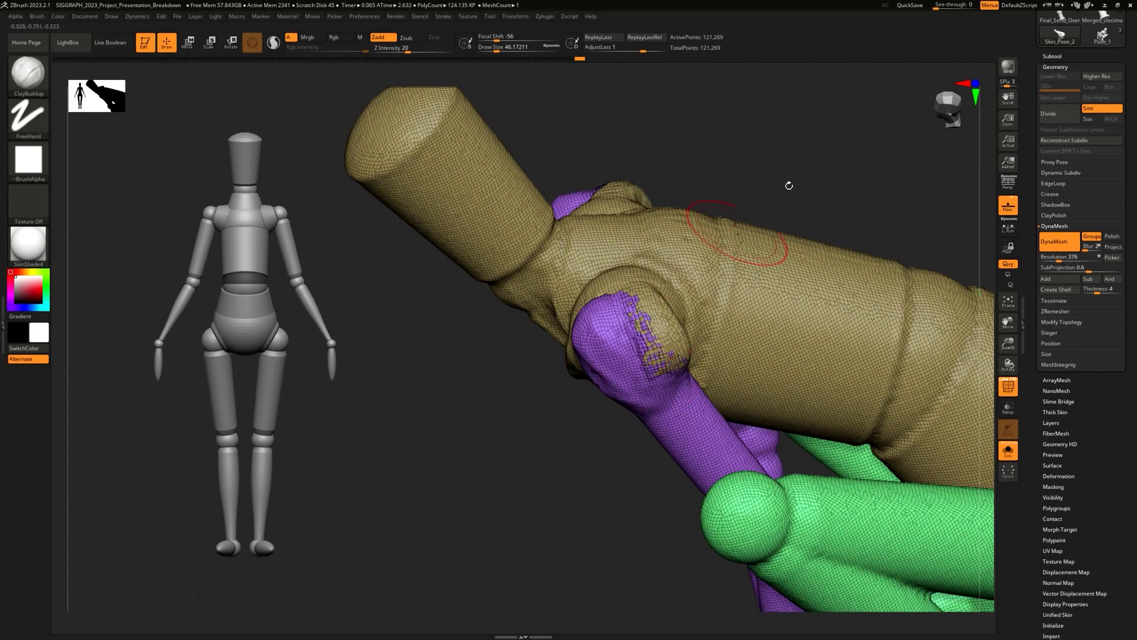
right_click_drag(716, 259, 736, 266)
mouse_move(727, 245)
left_mouse_down()
mouse_move(715, 151)
mouse_move(684, 227)
mouse_move(714, 184)
mouse_move(743, 279)
left_mouse_up()
mouse_move(829, 155)
left_mouse_down()
mouse_move(853, 223)
mouse_move(840, 225)
left_mouse_up()
mouse_move(751, 256)
left_mouse_down()
mouse_move(735, 284)
mouse_move(740, 302)
left_mouse_up()
mouse_move(845, 217)
left_mouse_down()
mouse_move(690, 317)
mouse_move(708, 266)
mouse_move(690, 302)
left_mouse_up()
right_click_drag(690, 302, 652, 373)
mouse_move(658, 316)
left_mouse_down()
mouse_move(645, 296)
mouse_move(681, 438)
mouse_move(655, 349)
left_mouse_up()
Step: Sculpt clay strokes along the shoulders and upper arms, and check the body from the side and back
left_click_drag(744, 301, 745, 262, "alt")
mouse_move(767, 217)
left_mouse_down()
mouse_move(648, 290)
mouse_move(661, 409)
left_mouse_up()
left_click_drag(629, 302, 655, 409)
mouse_move(780, 224)
left_mouse_down()
mouse_move(711, 216)
mouse_move(696, 256)
mouse_move(645, 300)
mouse_move(638, 266)
mouse_move(651, 299)
mouse_move(637, 222)
mouse_move(635, 243)
left_mouse_up()
left_click_drag(632, 193, 595, 228)
right_click_drag(551, 266, 802, 171)
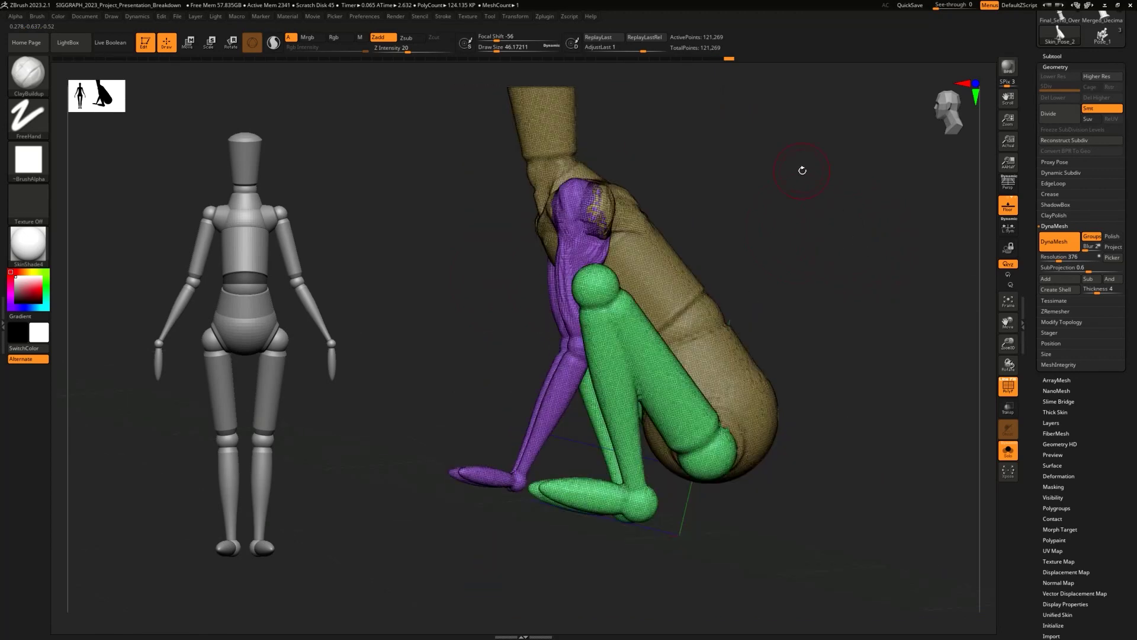
right_click_drag(803, 171, 652, 236)
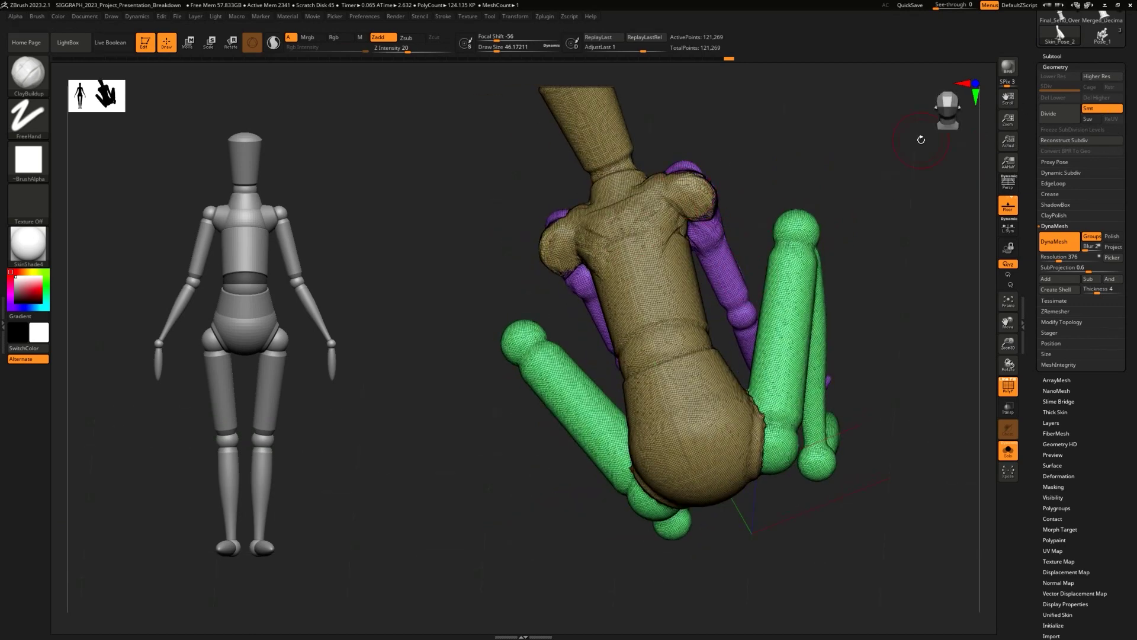
right_click_drag(921, 139, 859, 250)
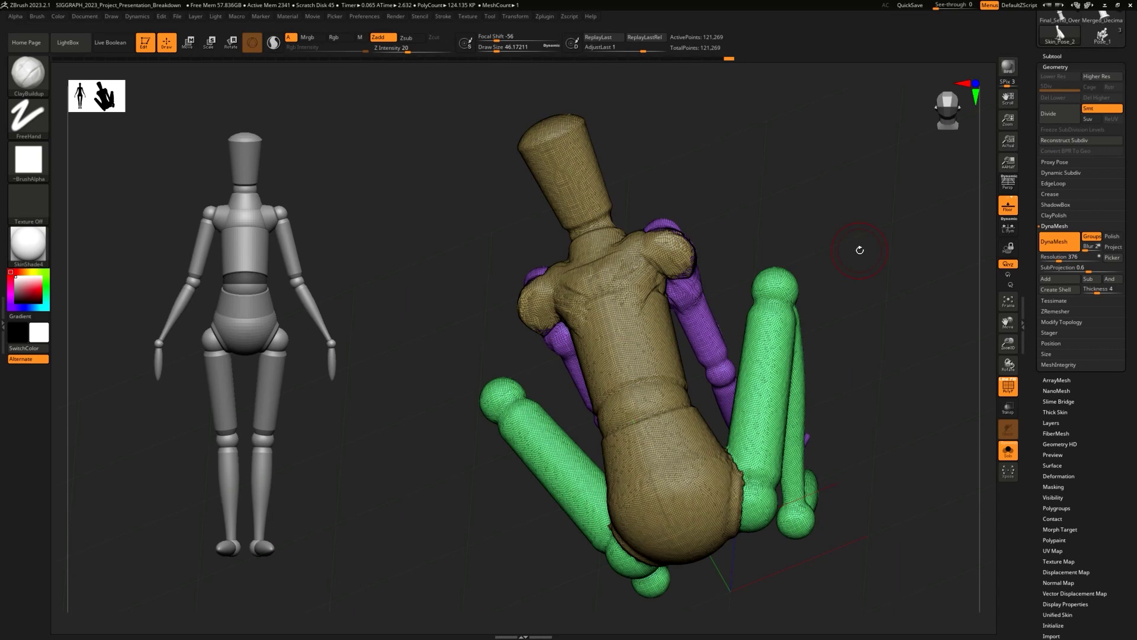
Step: Switch to the CurveTriFill brush and set its draw size to about 21.62, facing the figure's back
left_click_drag(848, 224, 872, 234)
key("b")
key("c")
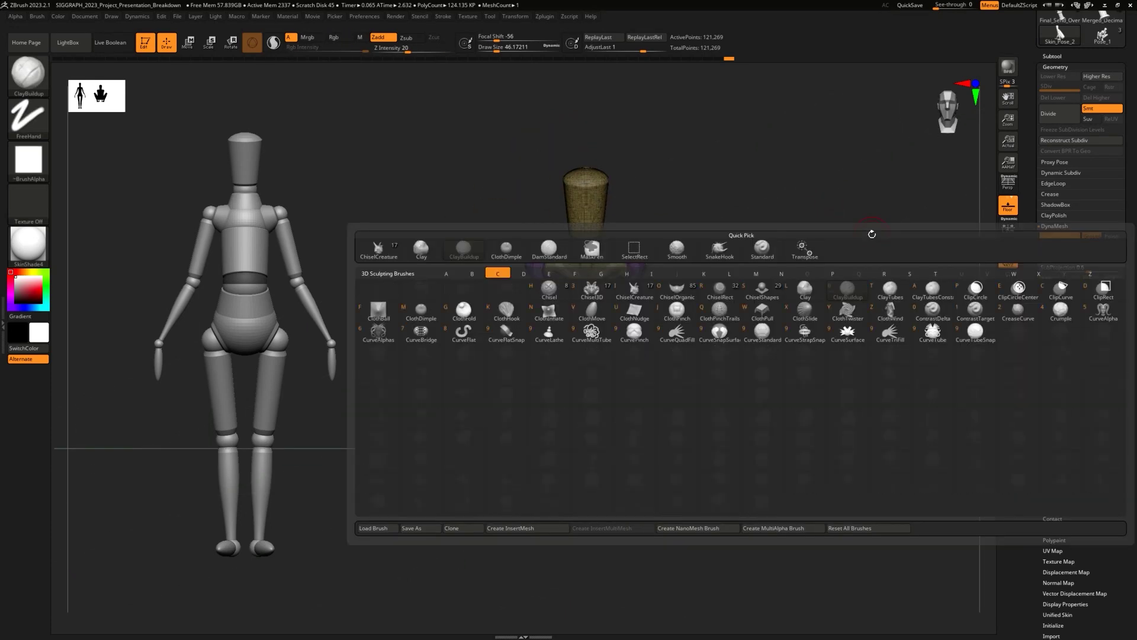
left_click(903, 337)
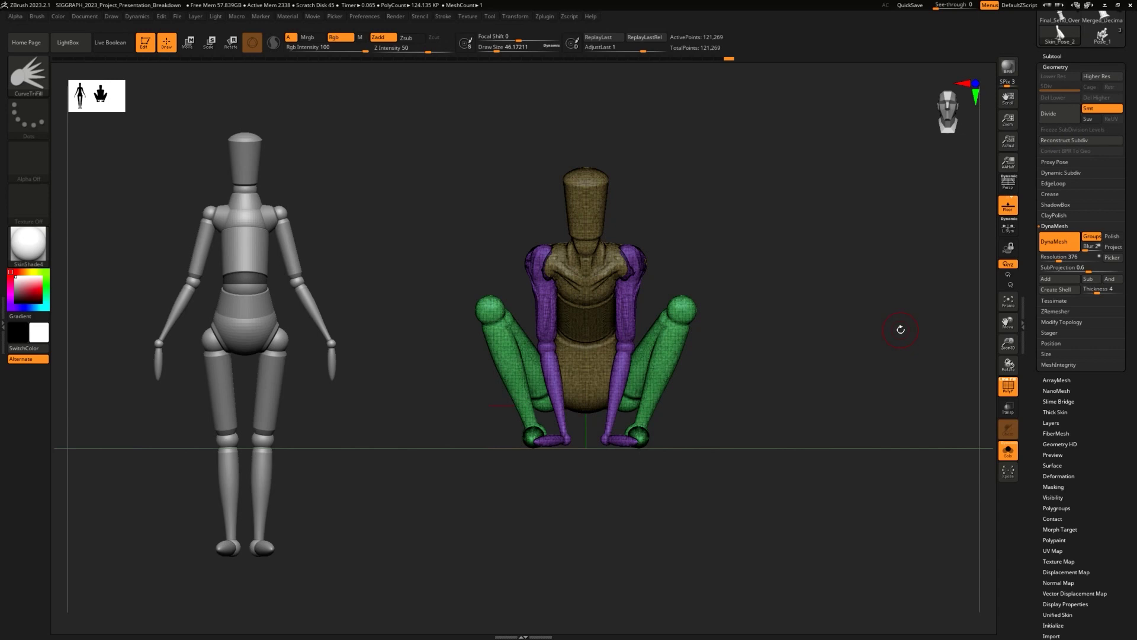
mouse_move(900, 329)
left_mouse_down()
mouse_move(779, 274)
mouse_move(841, 213)
mouse_move(732, 201)
left_mouse_up()
key("s")
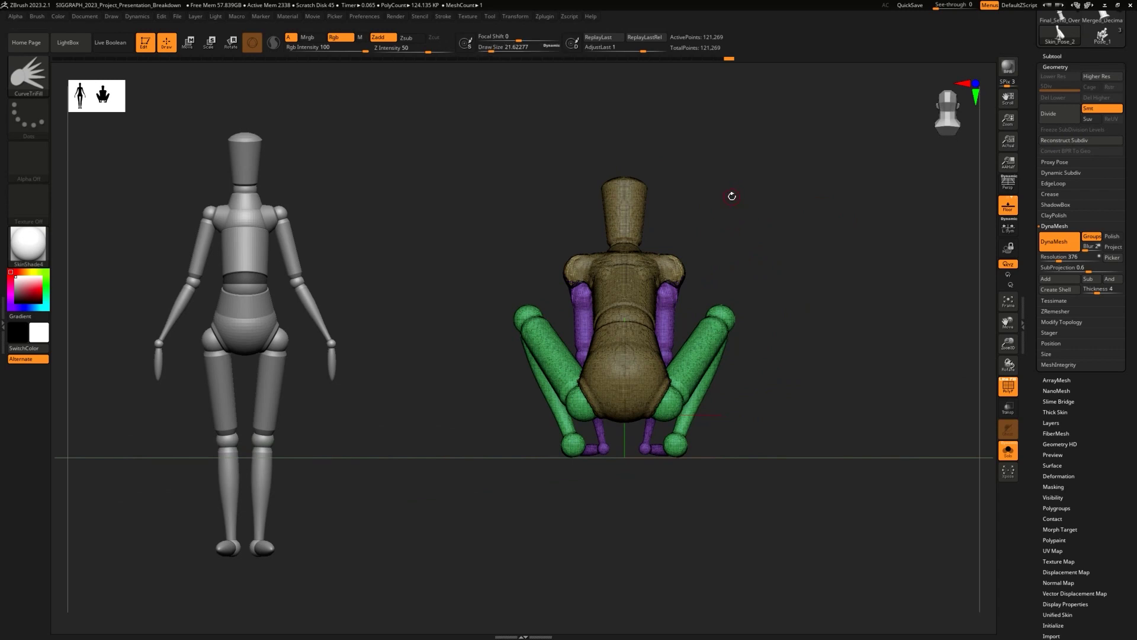
Step: Draw a mirrored pair of scalloped bat wings from the upper back with CurveTriFill and examine their thickness
mouse_move(638, 274)
left_mouse_down()
mouse_move(805, 183)
mouse_move(930, 351)
mouse_move(764, 330)
mouse_move(652, 278)
mouse_move(632, 299)
left_mouse_up()
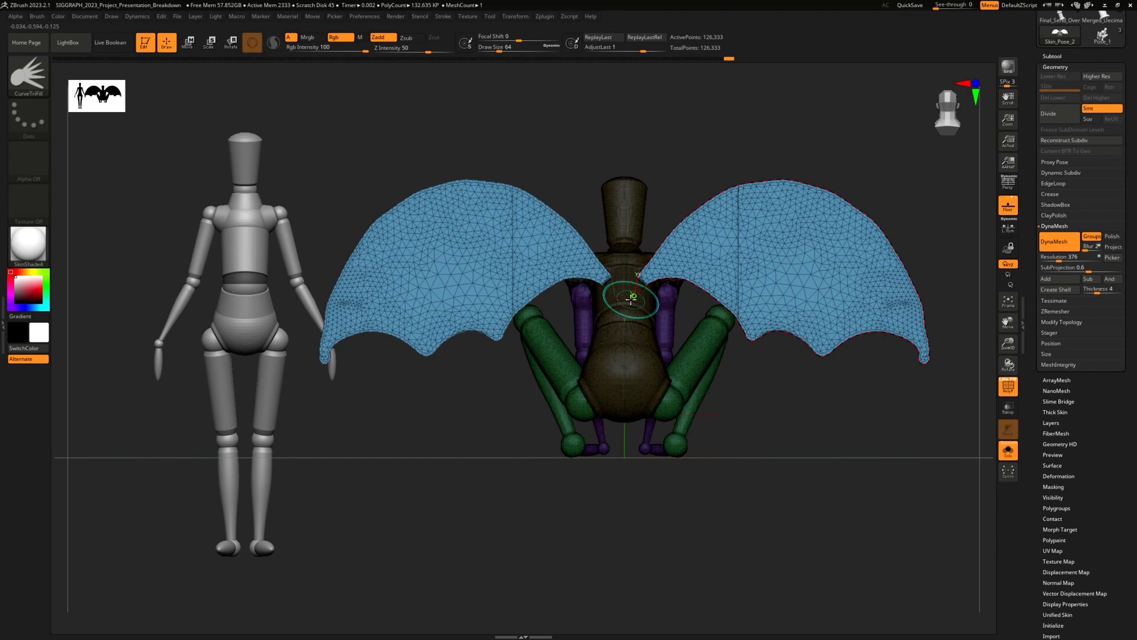
left_click_drag(797, 460, 760, 375)
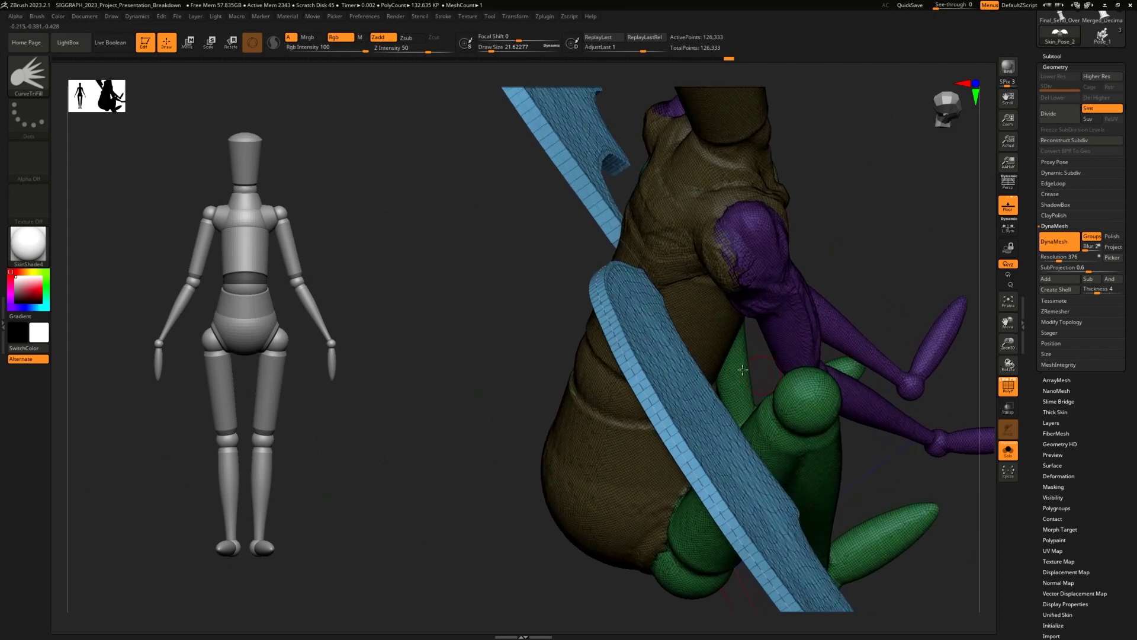
left_click_drag(891, 222, 768, 365)
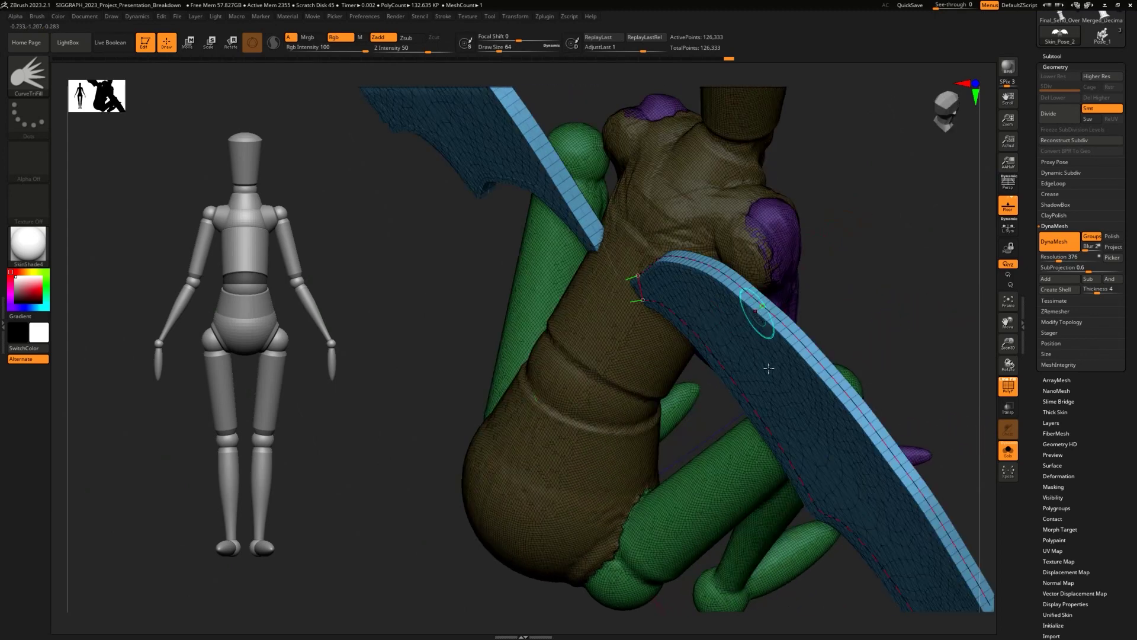
left_click_drag(868, 273, 871, 333, "alt")
Step: Set the draw size to about 7.47 and update the wing curve to rebuild thinner wings
left_click(880, 339, "shift")
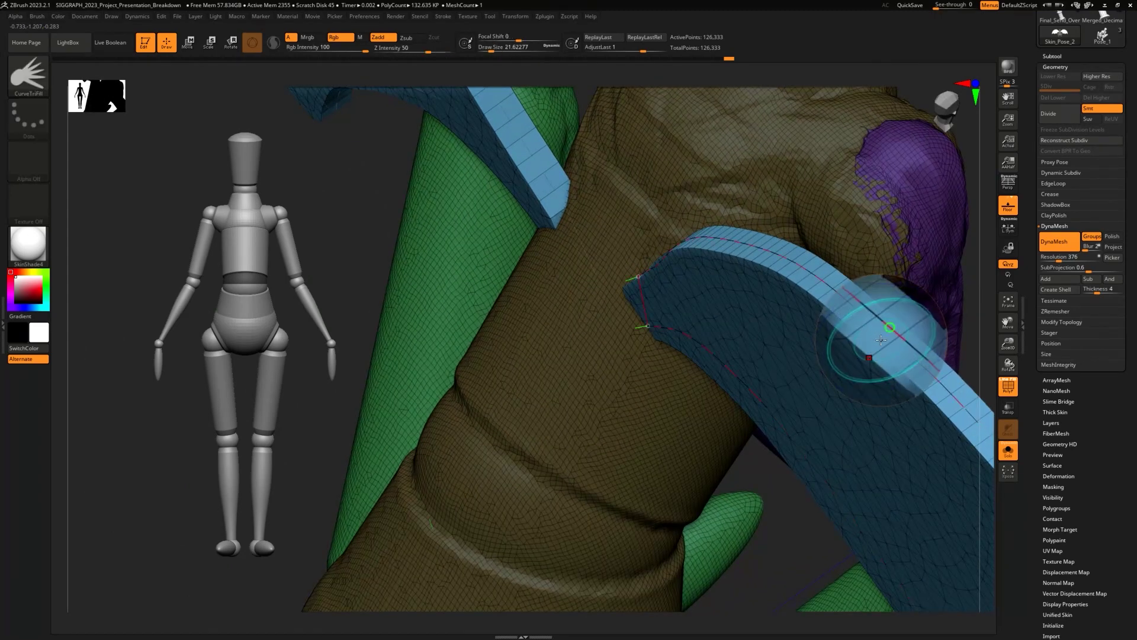
key("shift")
left_click(524, 371)
key("s")
left_click_drag(521, 350, 530, 351)
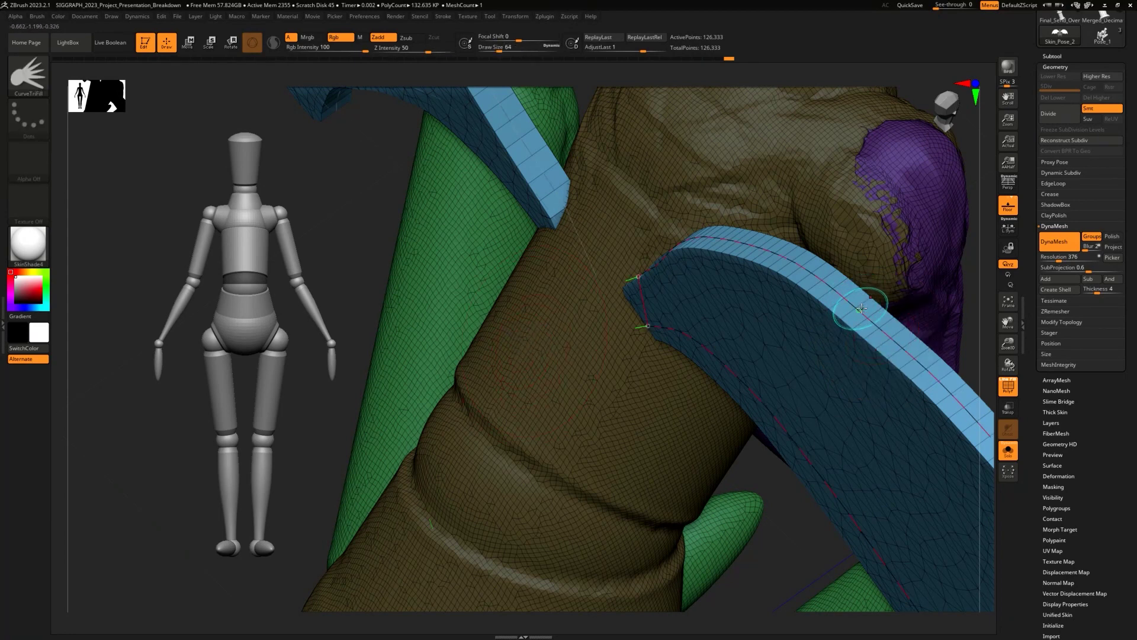
left_click(859, 308)
key("s")
left_click_drag(892, 268, 880, 270)
left_click(863, 313)
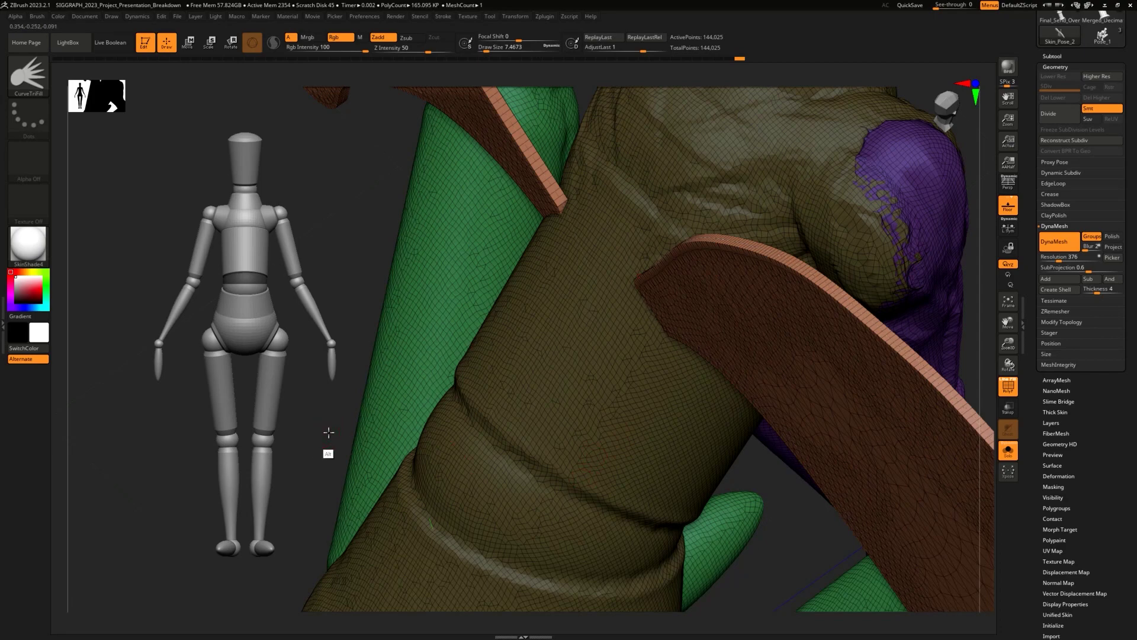
Step: Examine the thin wings from several angles and compare their thickness at a draw size of about 46.17
left_click_drag(326, 438, 383, 373, "alt")
left_click_drag(544, 338, 635, 353, "alt")
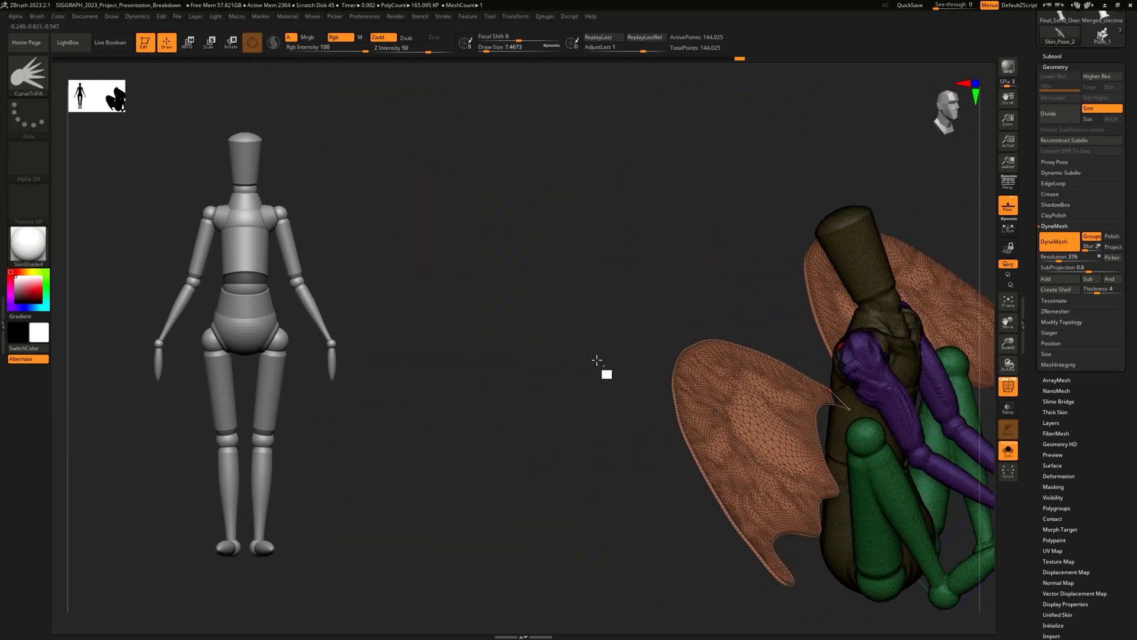
left_click_drag(719, 328, 399, 216, "alt")
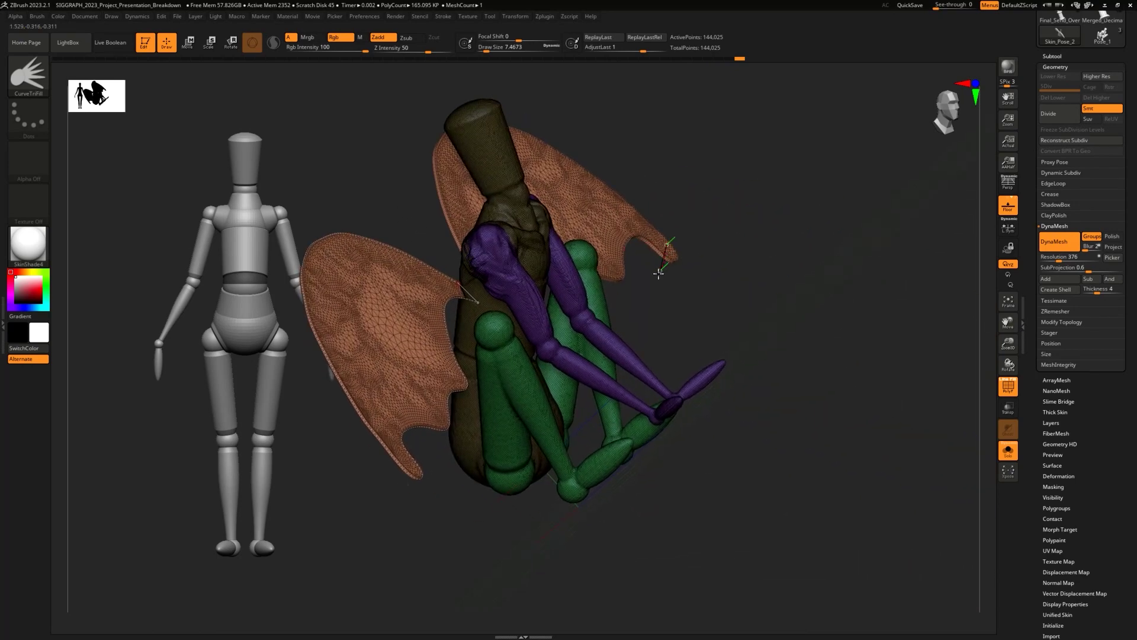
left_click_drag(749, 264, 683, 256)
left_click_drag(616, 222, 747, 227)
key("ctrl+z")
key("s")
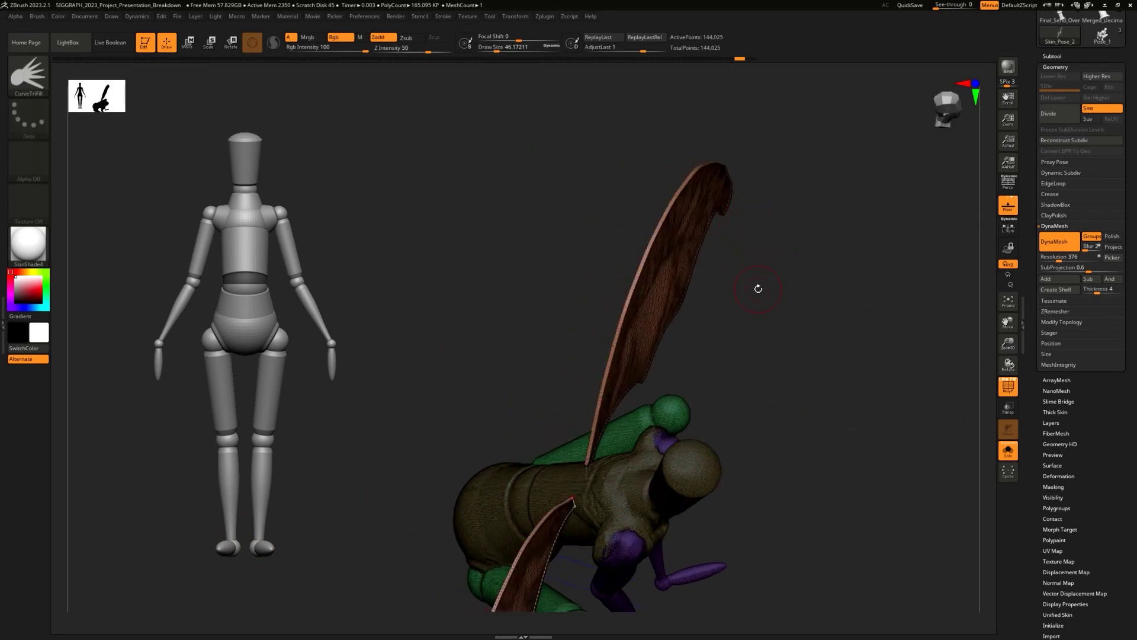
left_click_drag(759, 277, 792, 373, "alt")
left_click(681, 268)
key("ctrl+z")
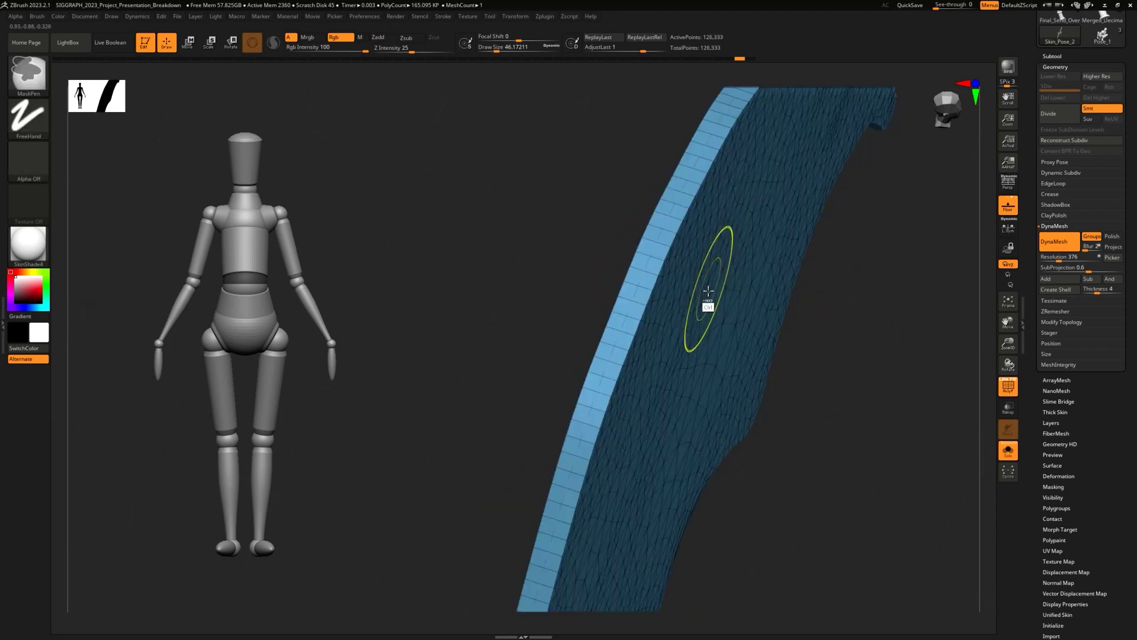
key("ctrl+shift+z")
Step: Undo the wing thickness changes and the first pair of wings
left_click_drag(867, 335, 683, 307, "alt")
mouse_move(786, 317)
left_mouse_down("alt")
mouse_move(784, 294)
mouse_move(757, 301)
mouse_move(792, 327)
mouse_move(794, 303)
mouse_move(673, 177)
mouse_move(663, 340)
left_mouse_up("alt")
key("ctrl+z")
key("ctrl+z")
Step: Draw a new mirrored pair of scalloped wings from the back with CurveTriFill and update their thickness along the curve
mouse_move(546, 309)
left_mouse_down()
mouse_move(906, 295)
mouse_move(785, 445)
mouse_move(620, 350)
mouse_move(517, 407)
left_mouse_up()
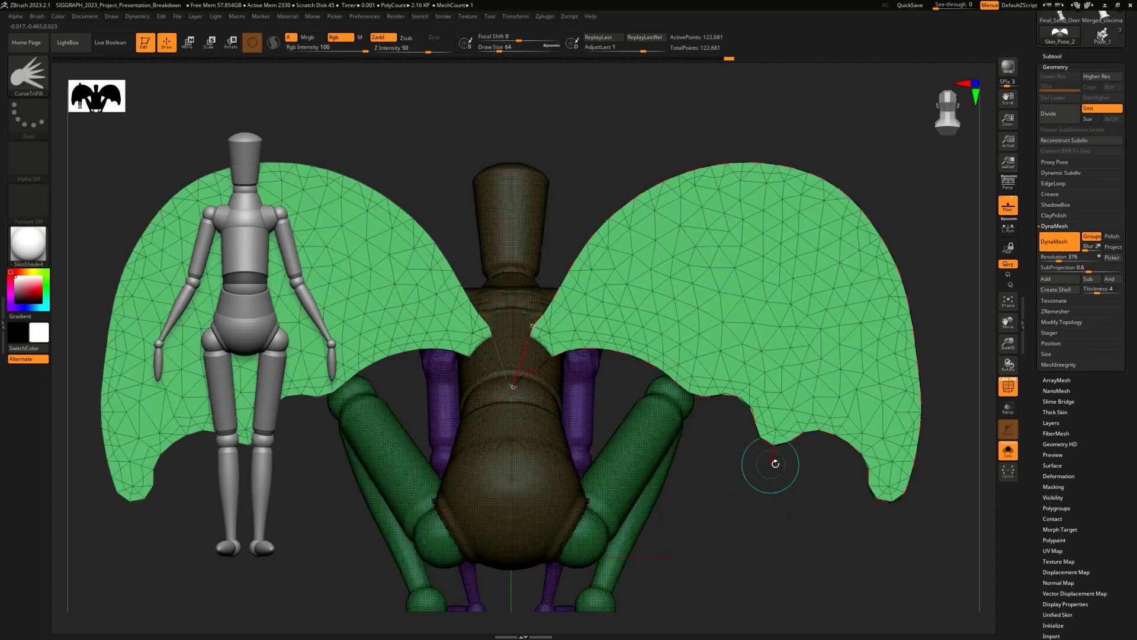
left_click_drag(853, 142, 839, 179)
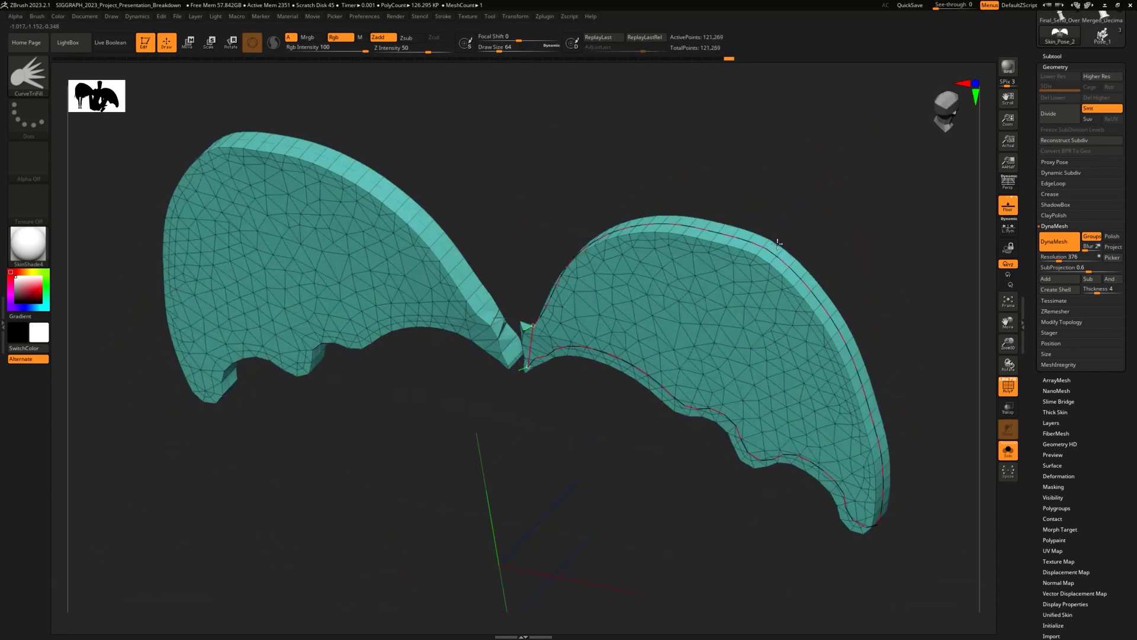
left_click_drag(777, 244, 780, 310)
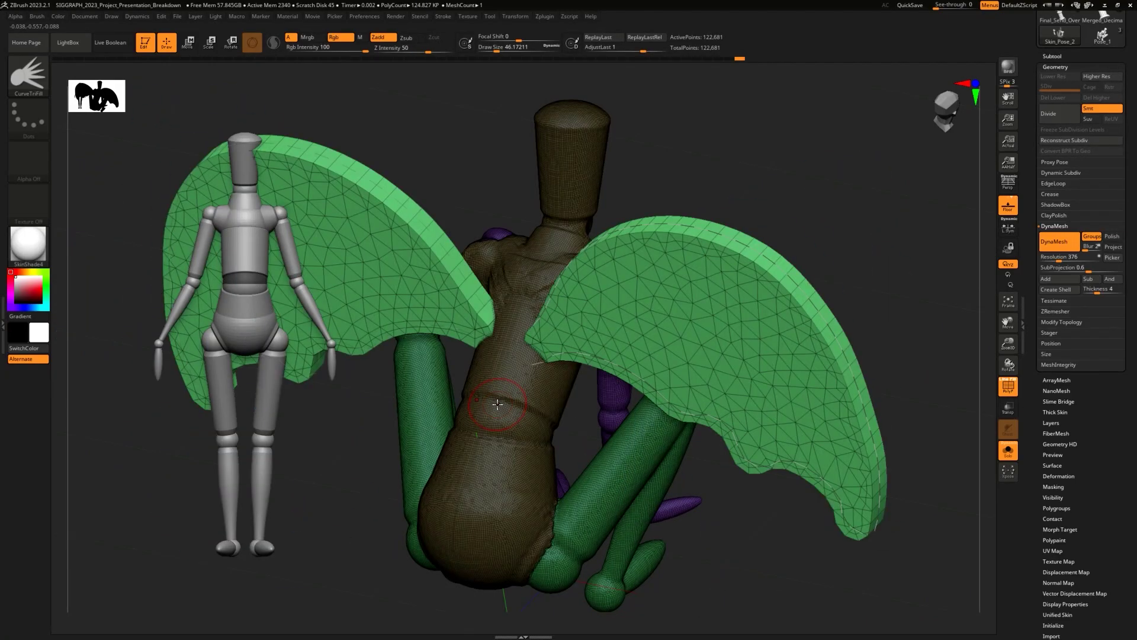
left_click_drag(823, 201, 837, 115)
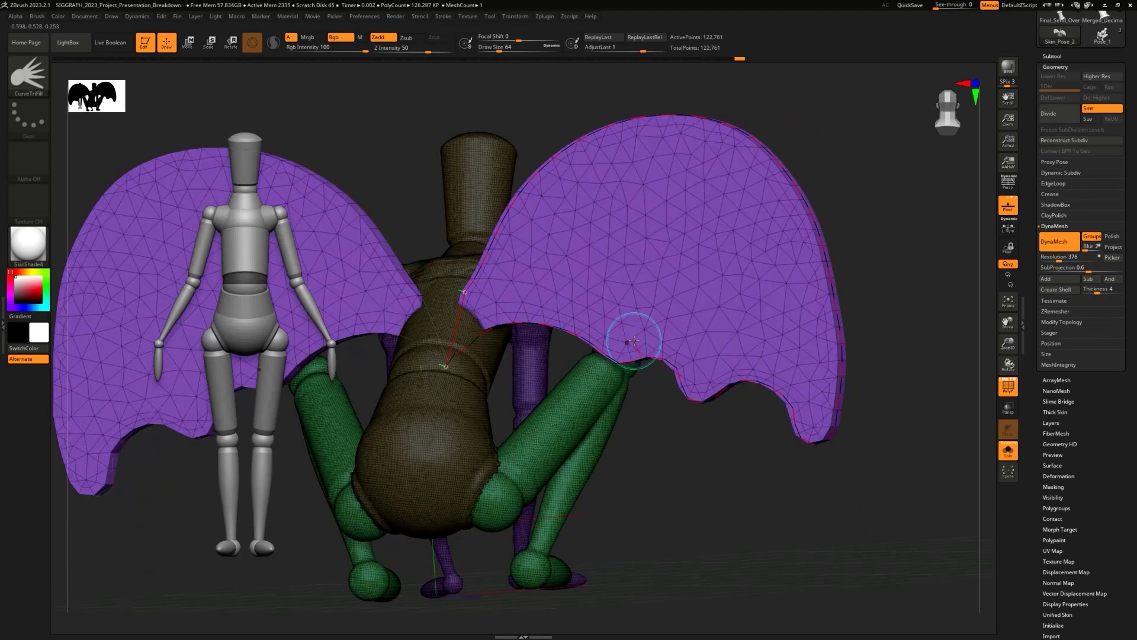
left_click_drag(860, 191, 870, 200, "alt")
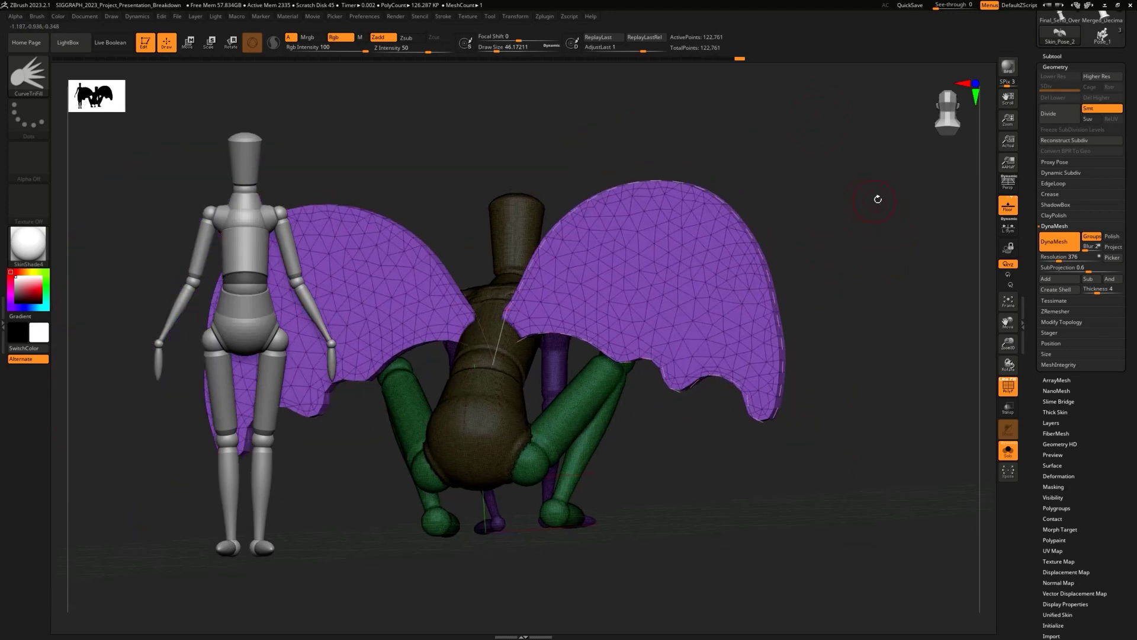
left_click_drag(881, 295, 862, 348)
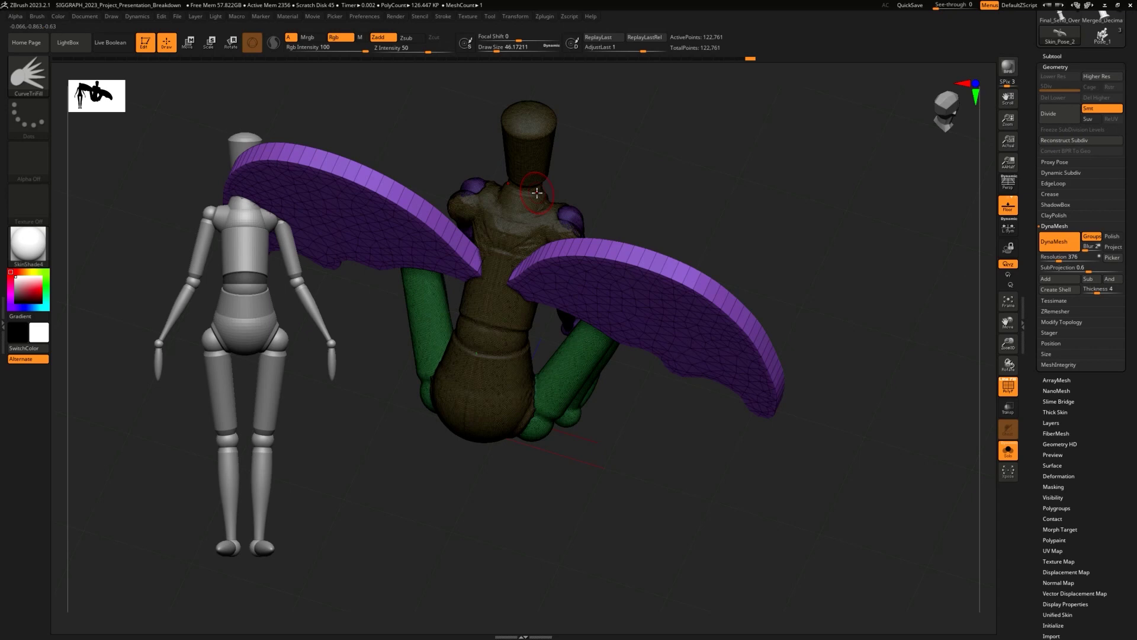
Step: Switch to the ClayBuildup brush and compare the body's dense mesh with the coarse triangles of the wings
left_click_drag(759, 176, 771, 147)
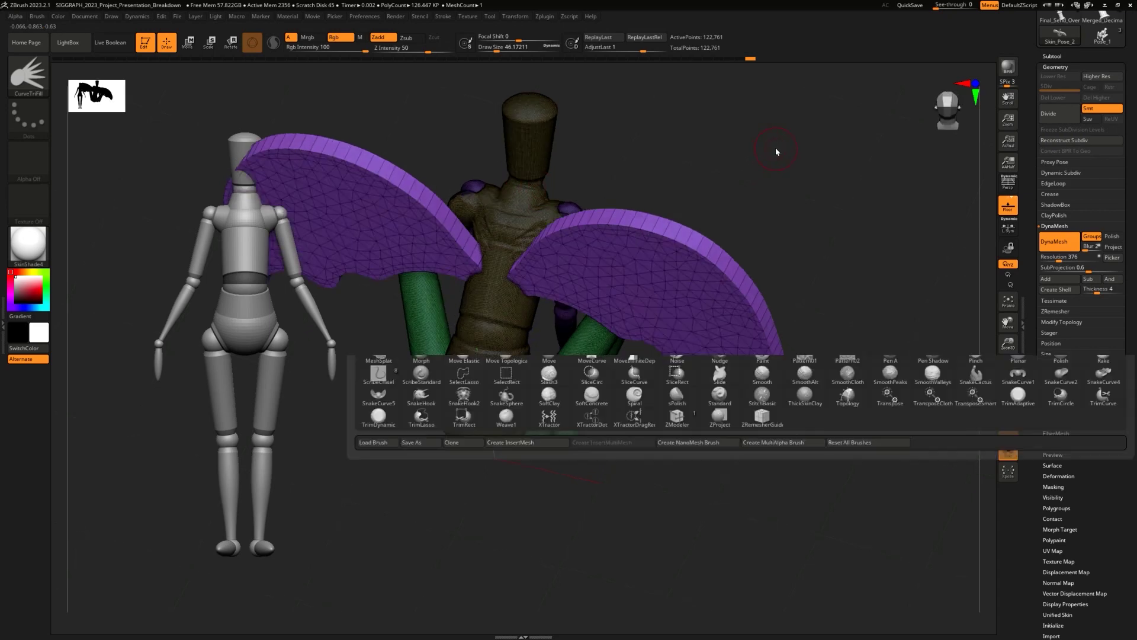
key("b")
key("c")
key("b")
left_click_drag(597, 151, 663, 233, "alt")
left_click_drag(620, 265, 549, 322, "alt")
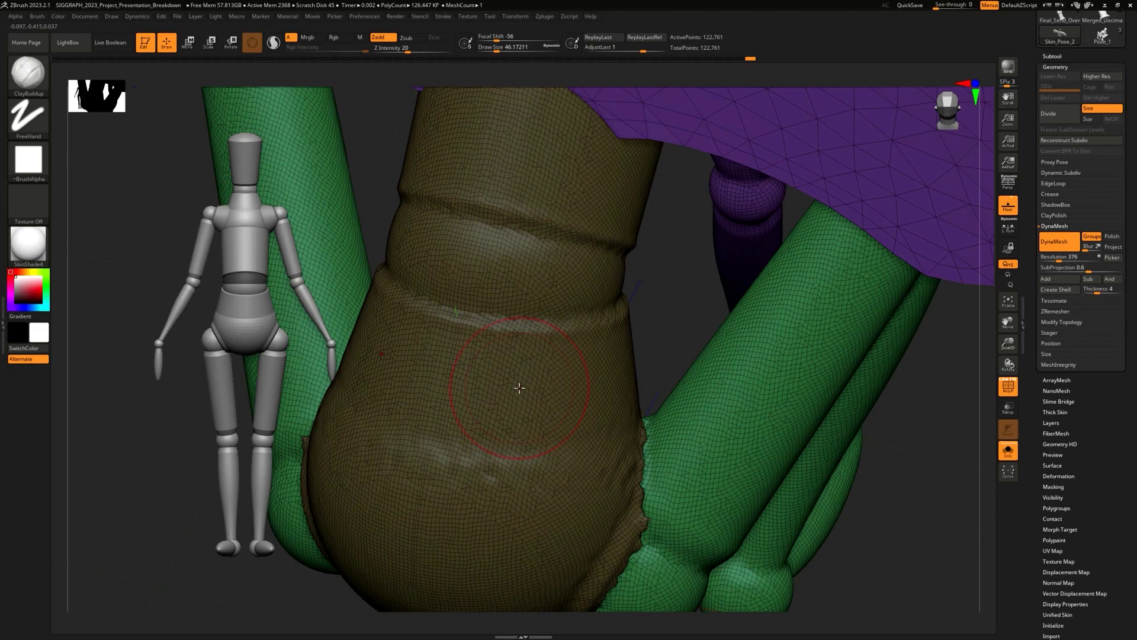
left_click_drag(670, 284, 660, 278, "ctrl")
mouse_move(398, 331)
left_mouse_down()
mouse_move(512, 364)
mouse_move(437, 589)
left_mouse_up()
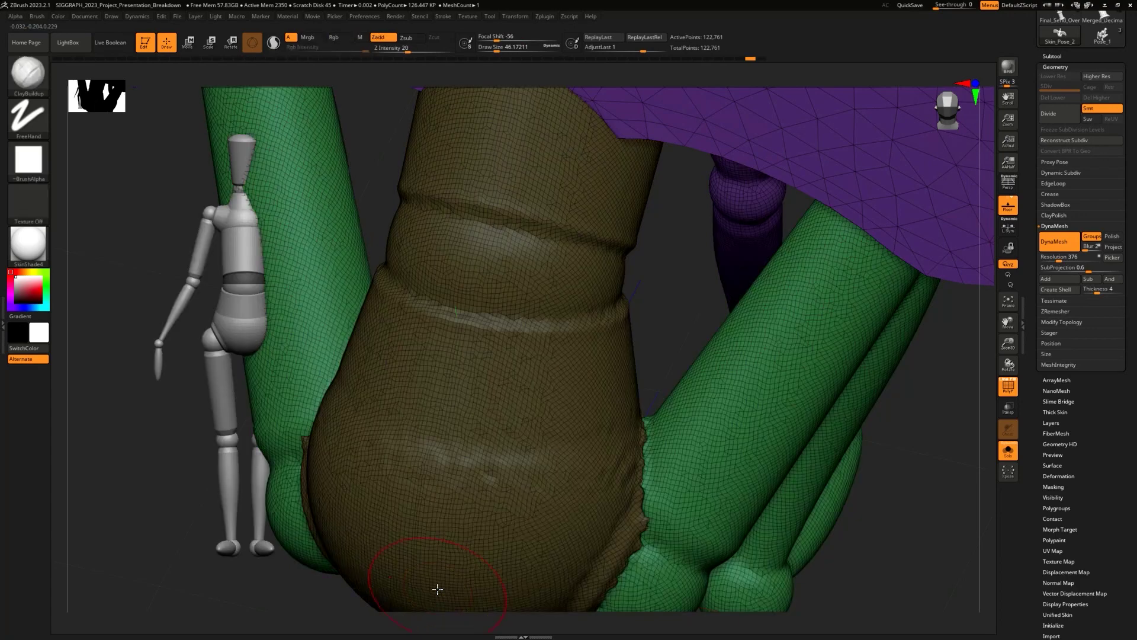
right_click_drag(645, 286, 810, 301, "ctrl")
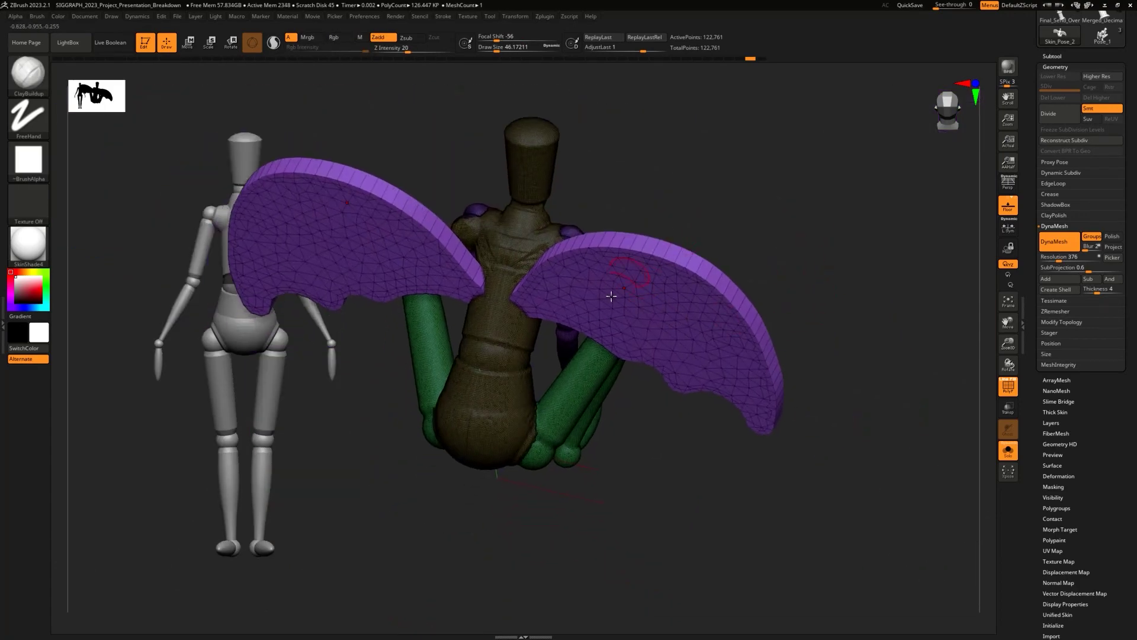
Step: Rebuild the wings from their existing curve with the CurveQuadFill brush and drop the curve
key("shift+s")
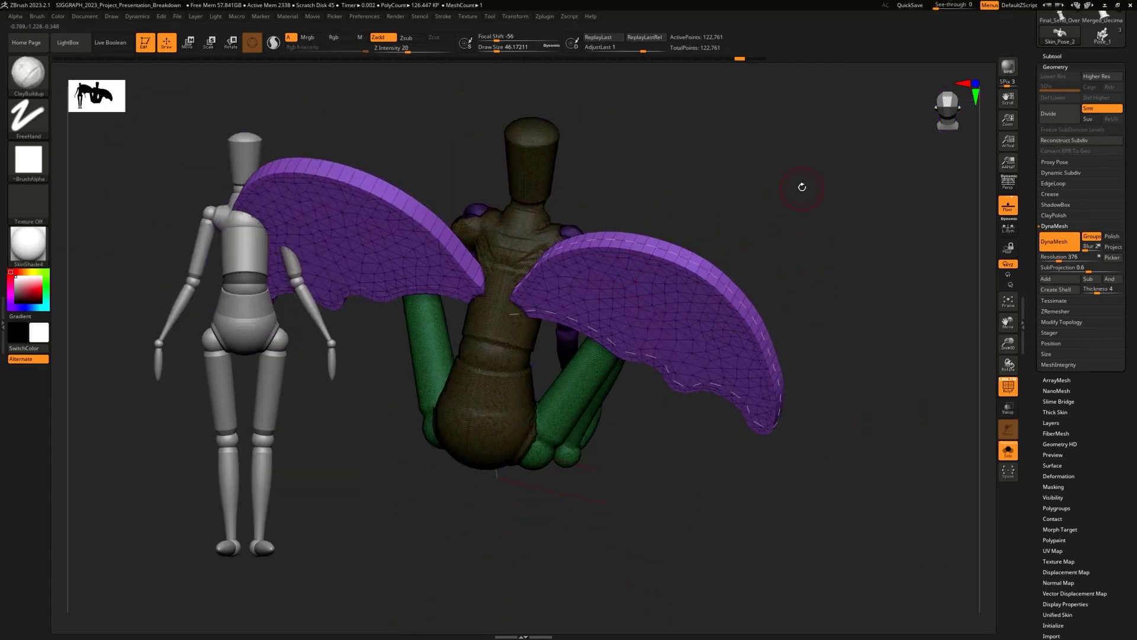
key("v")
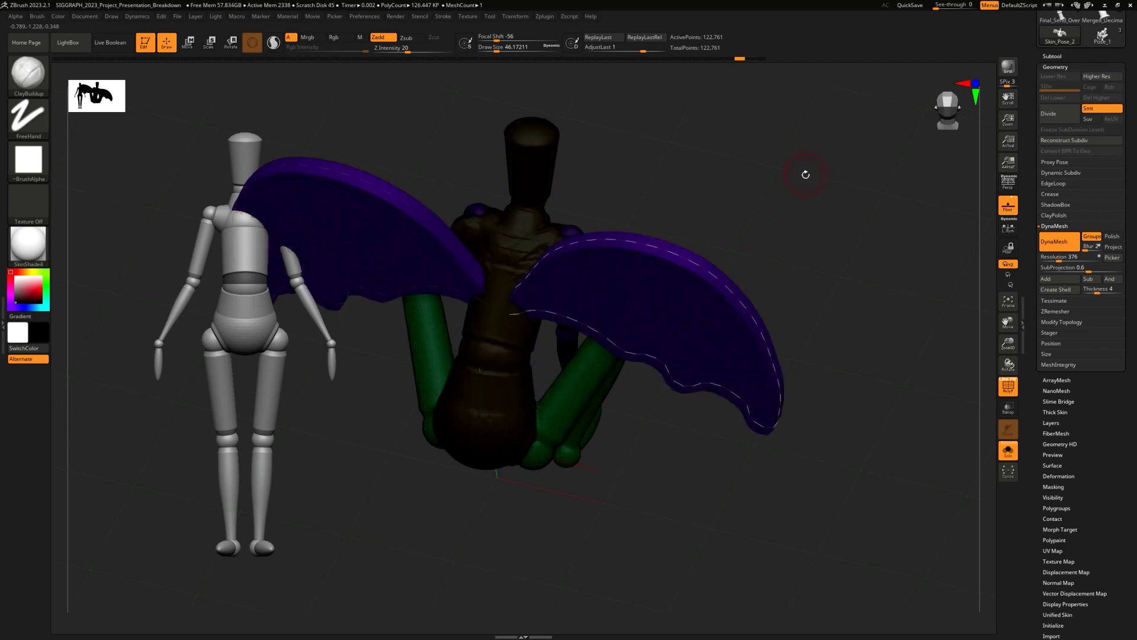
key("v")
key("b")
key("c")
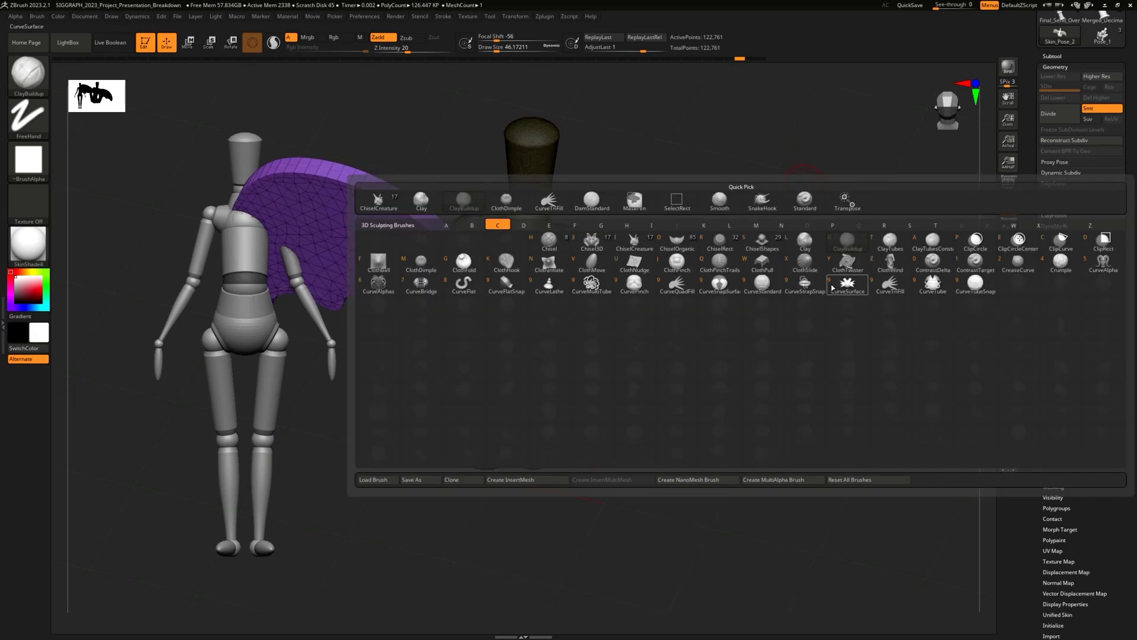
left_click(677, 283)
left_click(701, 264)
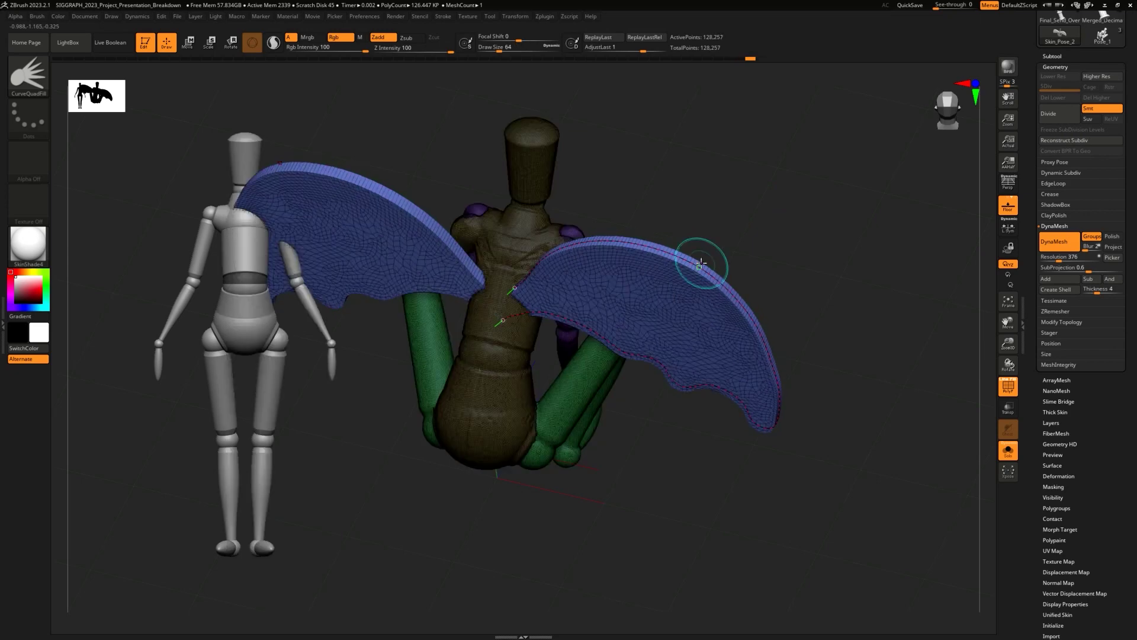
left_click(597, 294)
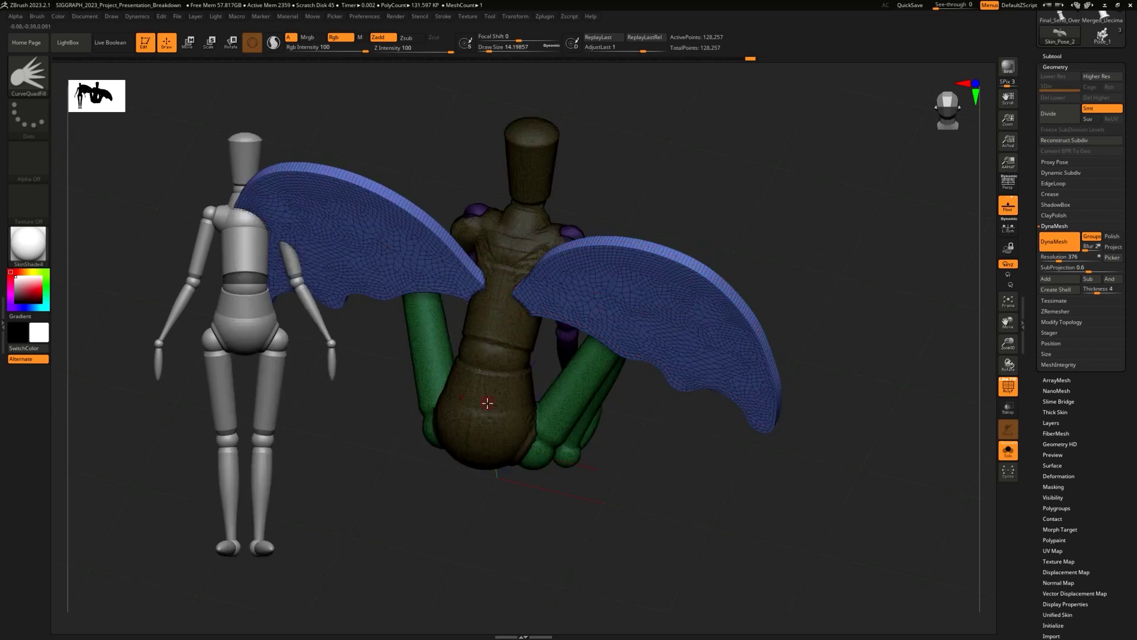
Step: Split the unmasked wings from the body into their own subtool and turn off the dynamic solo display
left_click(1052, 55)
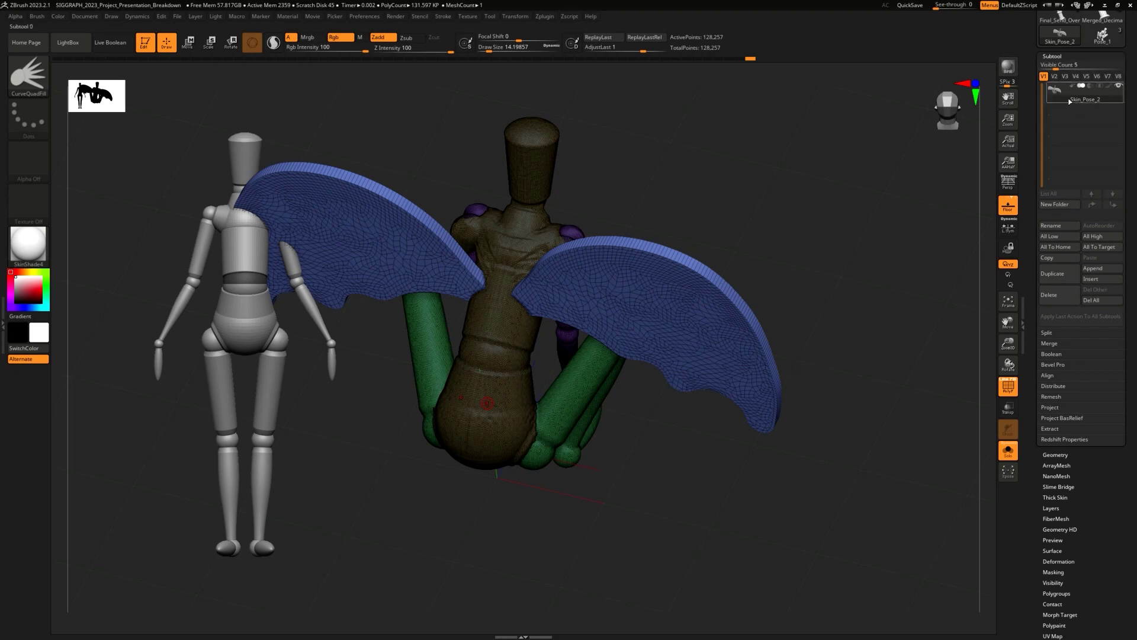
left_click(1055, 334)
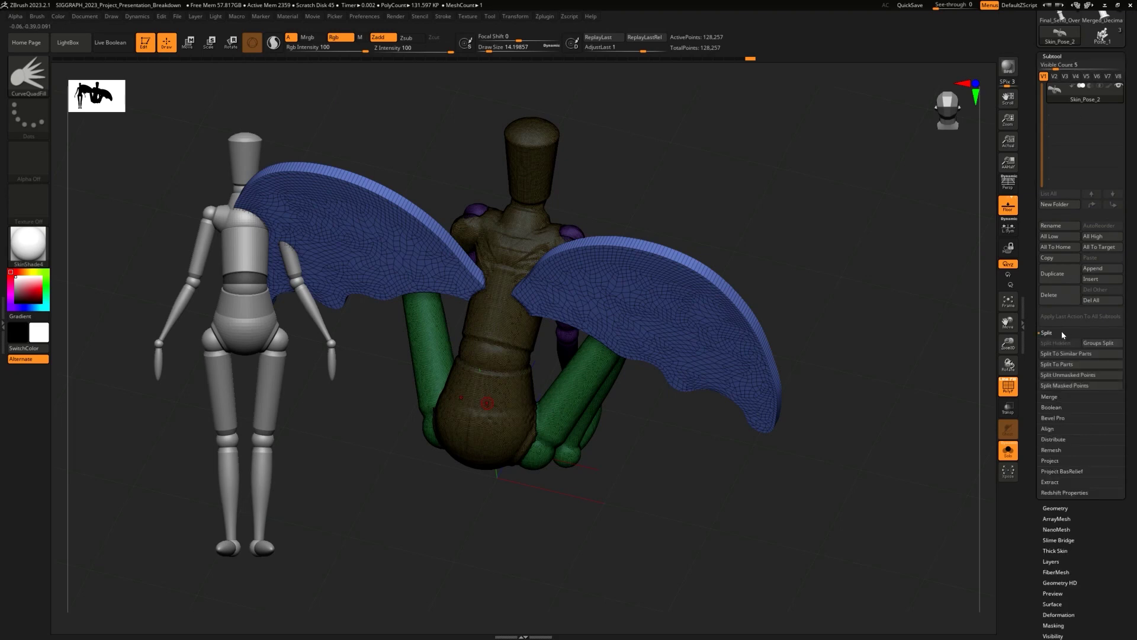
left_click(1084, 376)
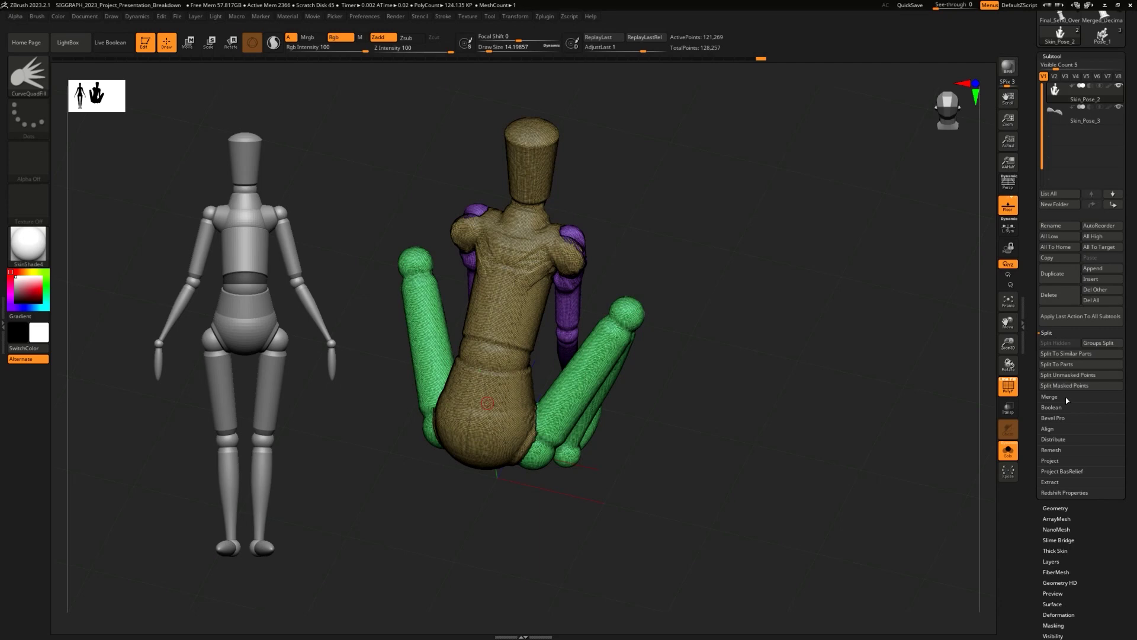
left_click(1008, 450)
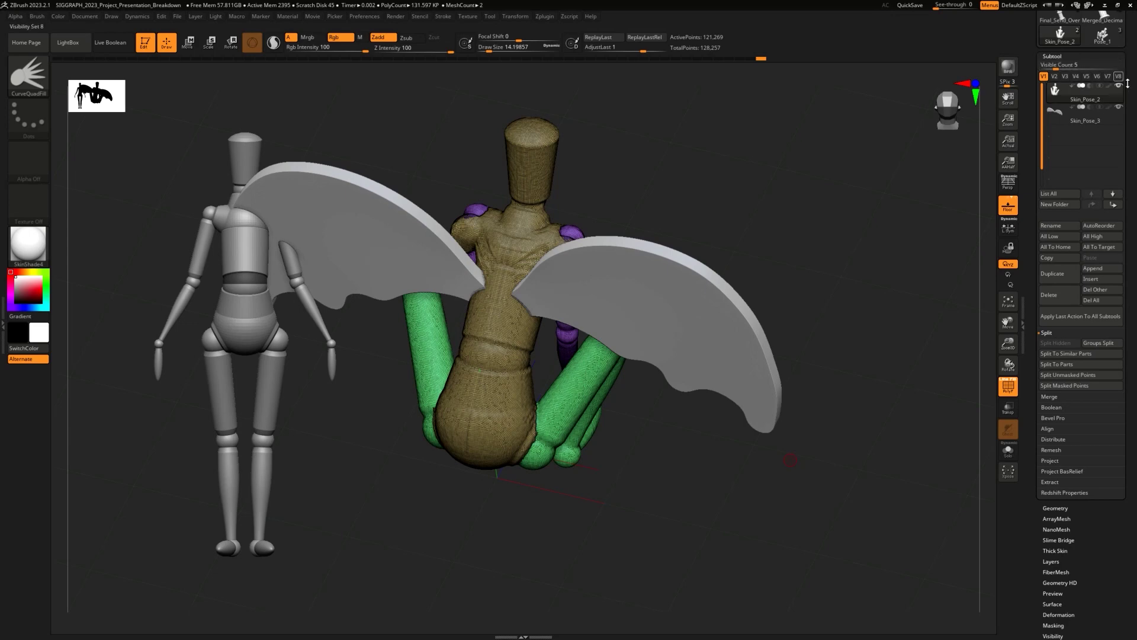
scroll(1084, 236, "up", 3)
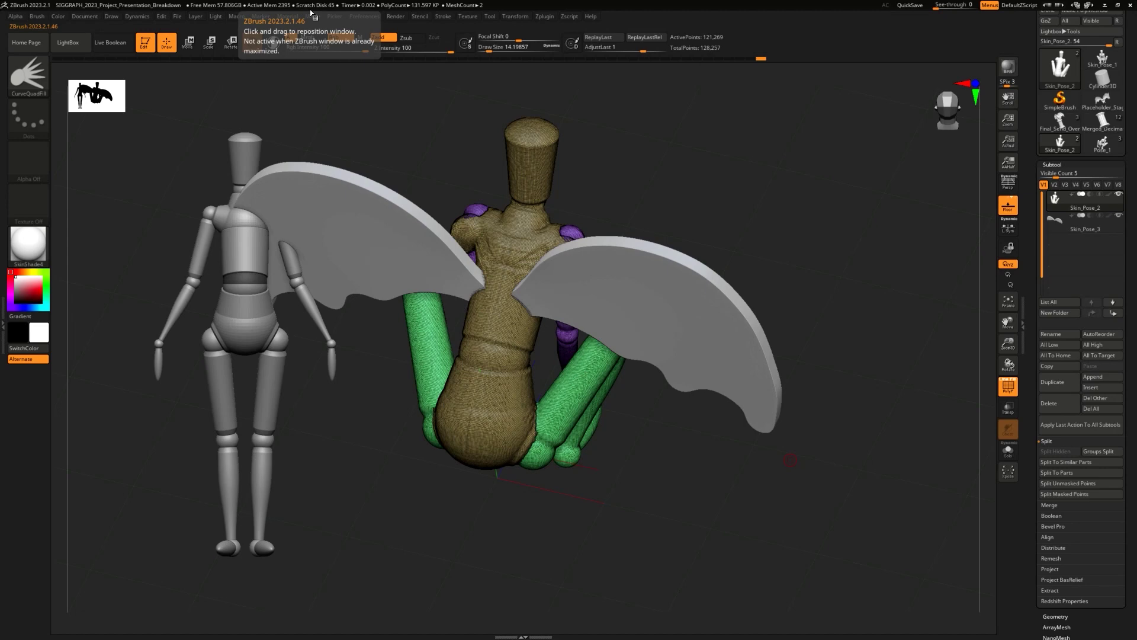
Step: Bring up the Move gizmo, unlock it and reposition its pivot onto the middle of one wing
mouse_move(809, 264)
left_mouse_down("shift")
mouse_move(812, 236)
mouse_move(822, 251)
left_mouse_up("shift")
left_click_drag(897, 307, 858, 320, "alt")
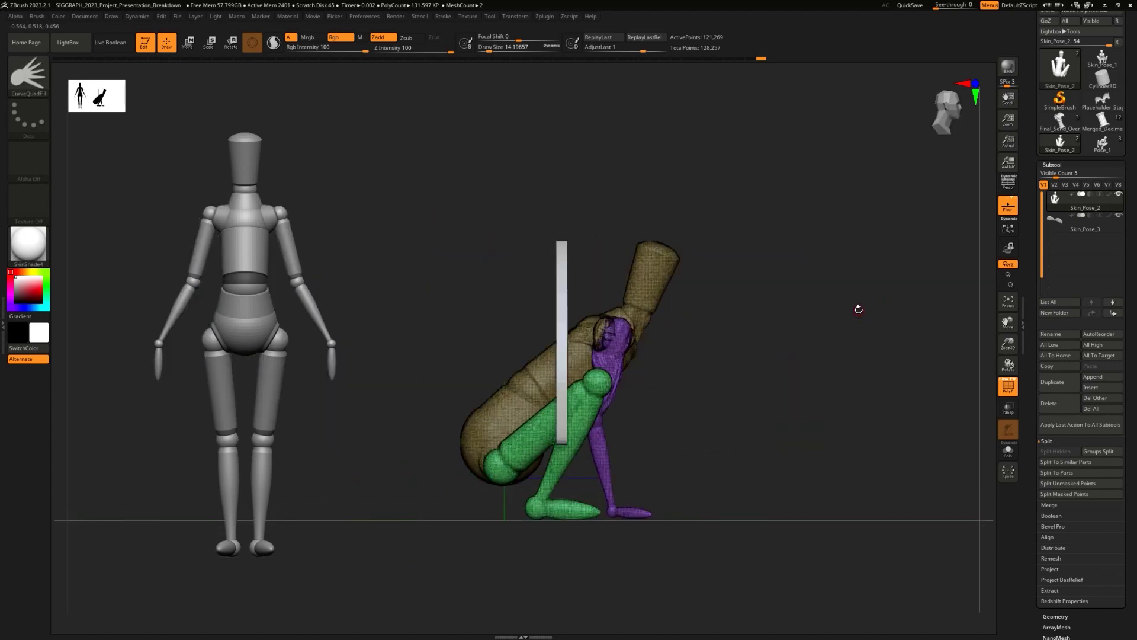
key("w")
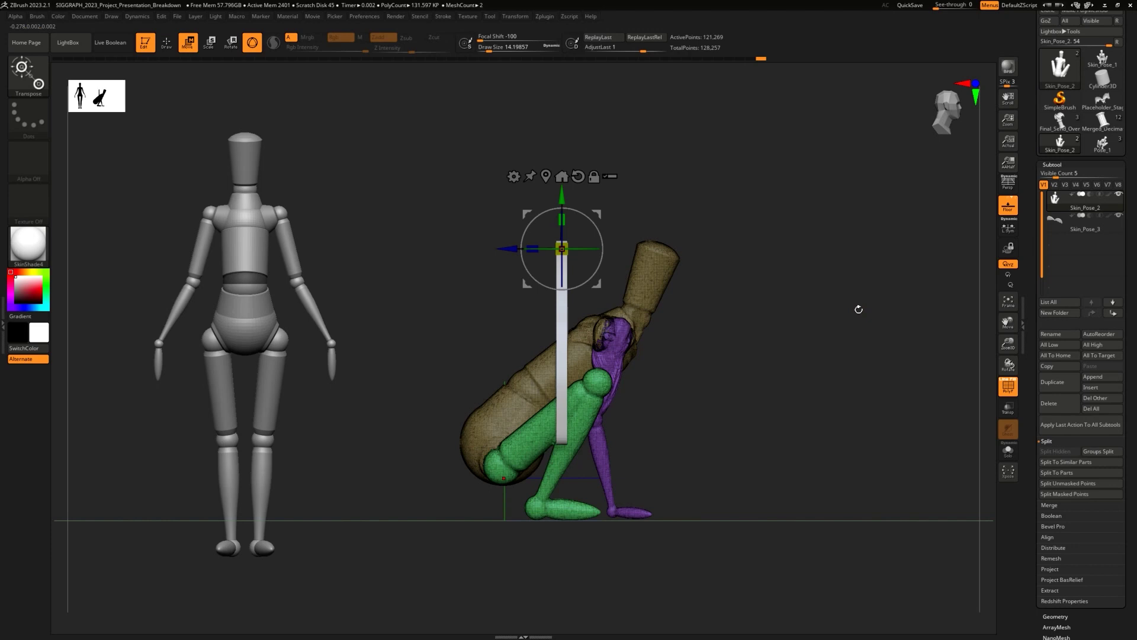
key("q")
key("w")
right_click_drag(774, 234, 777, 286, "ctrl")
right_click_drag(838, 420, 655, 247, "alt")
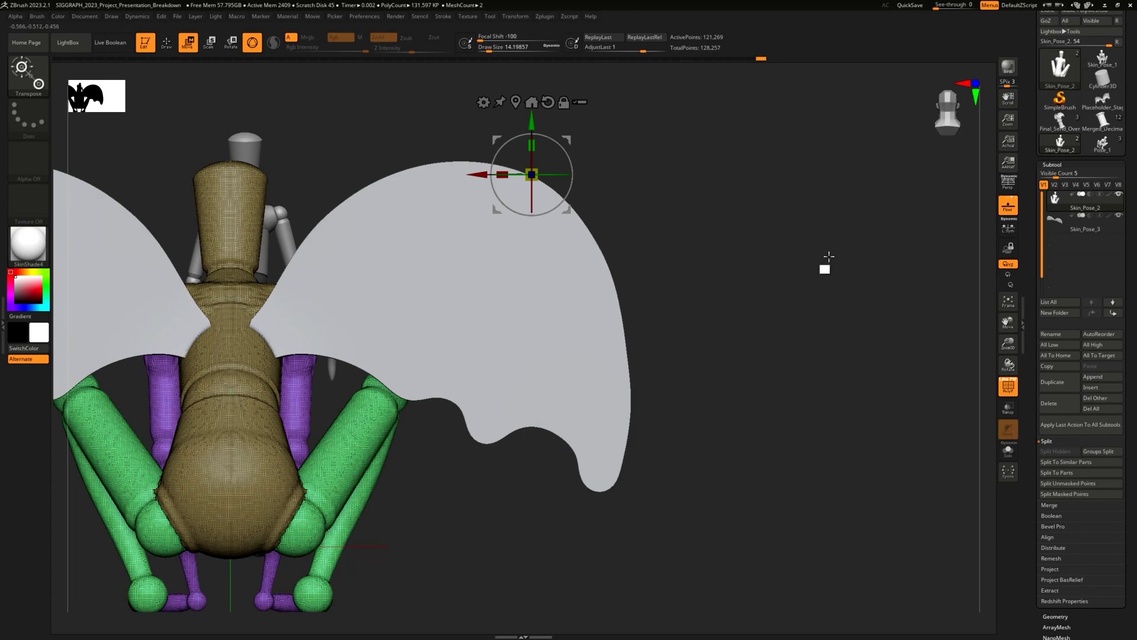
right_click_drag(819, 250, 901, 285, "alt")
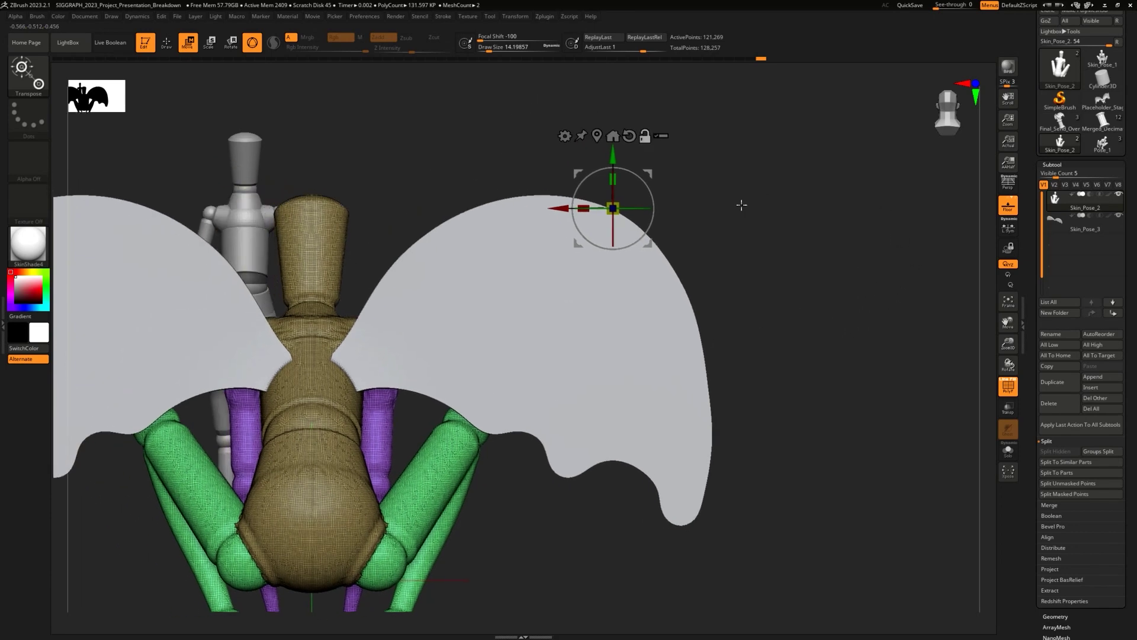
left_click(640, 135, "alt")
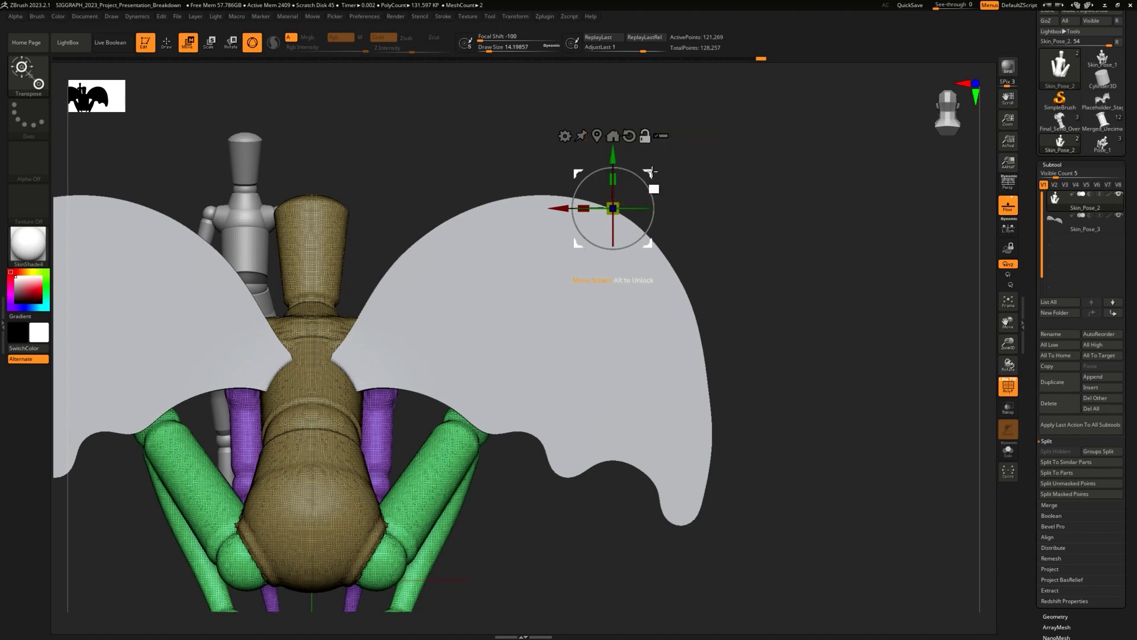
left_click(642, 337, "alt")
left_click_drag(436, 464, 571, 364, "alt")
left_click_drag(770, 255, 734, 275, "alt")
mouse_move(519, 353)
left_mouse_down()
mouse_move(506, 332)
mouse_move(521, 349)
left_mouse_up()
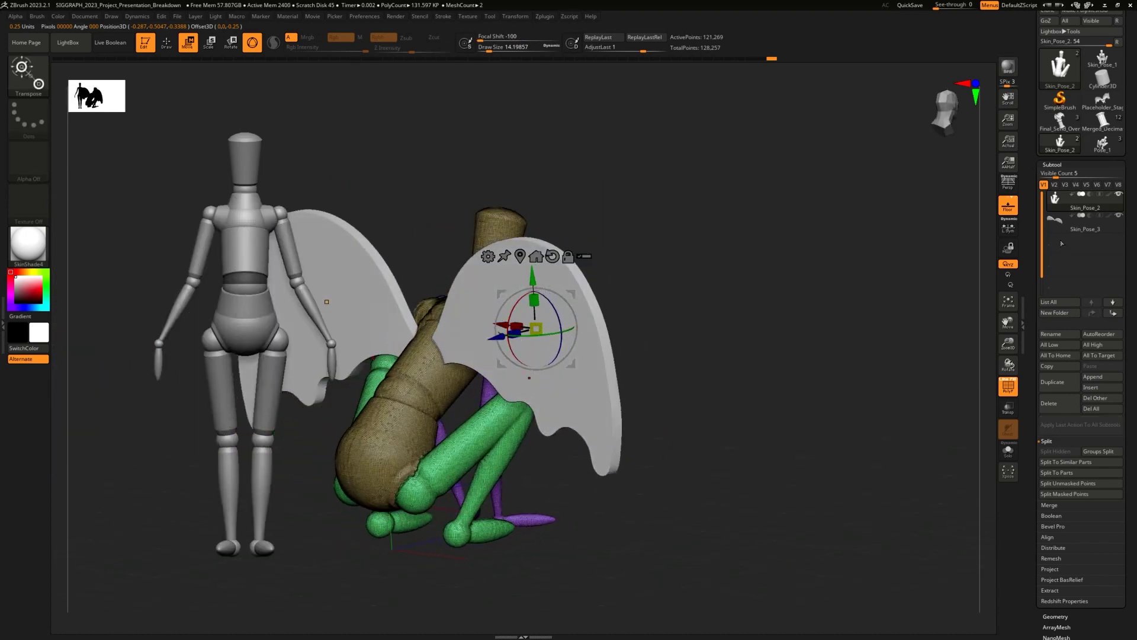
Step: Make the wings the active subtool and rotate them symmetrically with the gizmo so they tilt along the back
left_click(1083, 224)
left_click_drag(781, 270, 770, 314, "alt")
left_click(544, 179, "alt")
left_click_drag(783, 263, 703, 295, "shift")
left_click_drag(498, 428, 498, 385)
left_click_drag(749, 231, 732, 200)
left_click_drag(523, 385, 404, 312)
left_click_drag(642, 198, 740, 168, "alt")
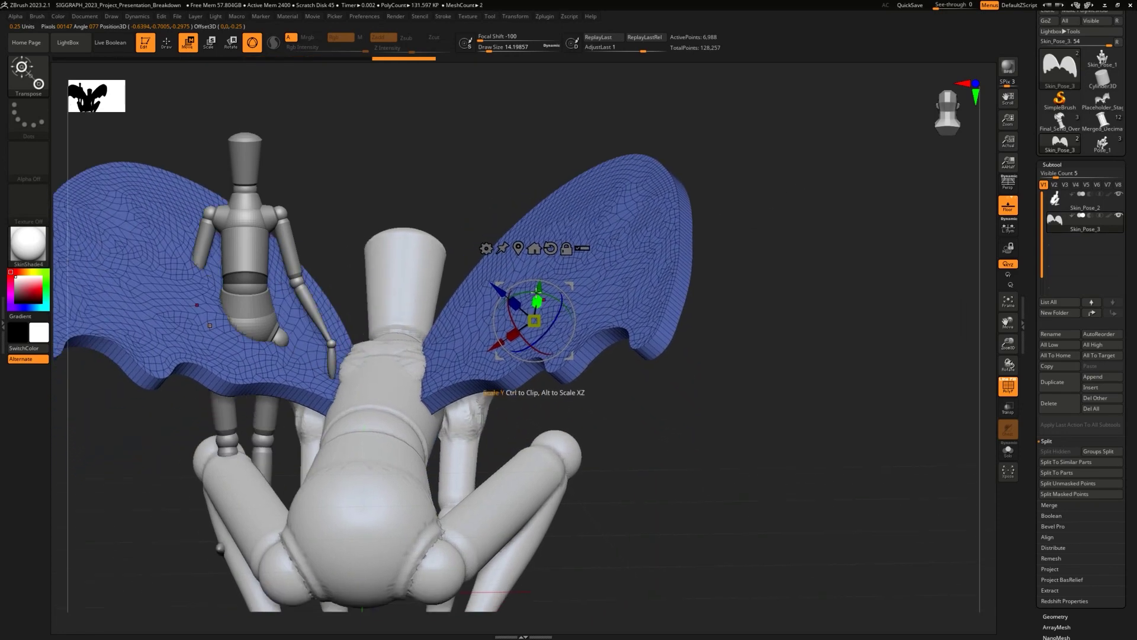
Step: Try several wing rotations around the gizmo axes, undo an unwanted one and swing the wings outward from the back
left_click_drag(802, 265, 785, 297)
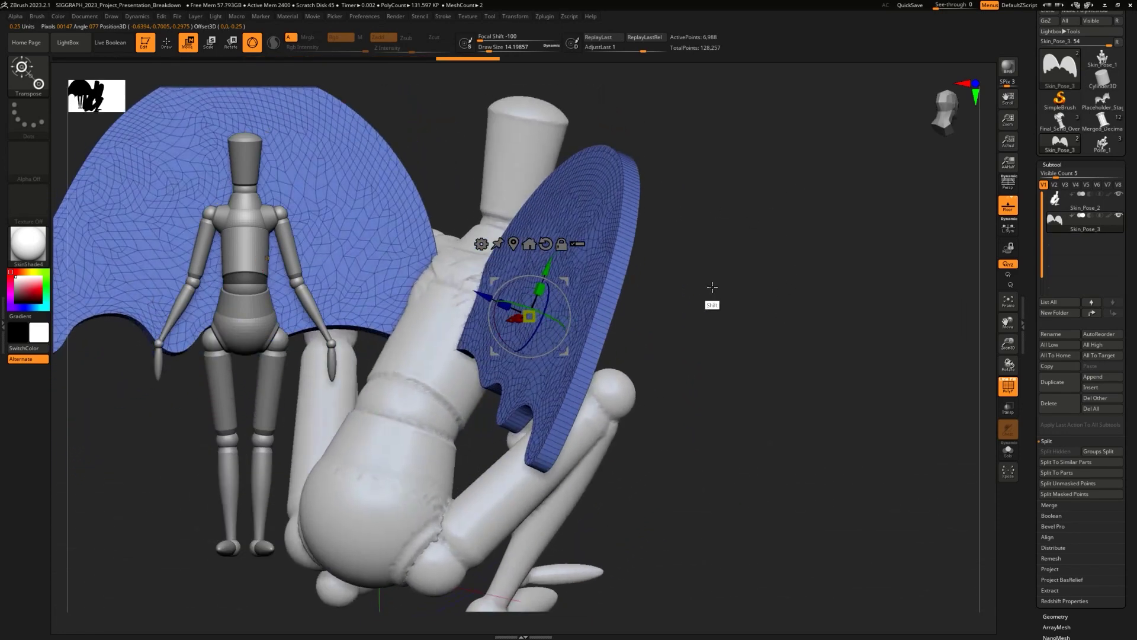
left_click_drag(508, 300, 517, 331)
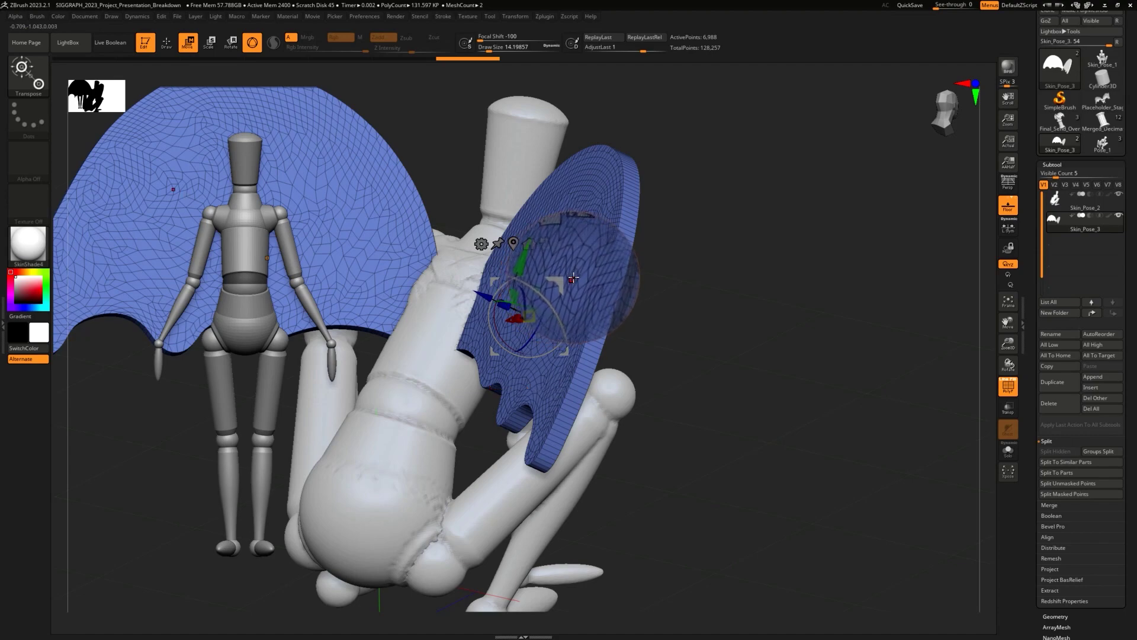
left_click_drag(574, 274, 349, 348)
left_click_drag(666, 277, 805, 268)
left_click_drag(563, 521, 778, 474)
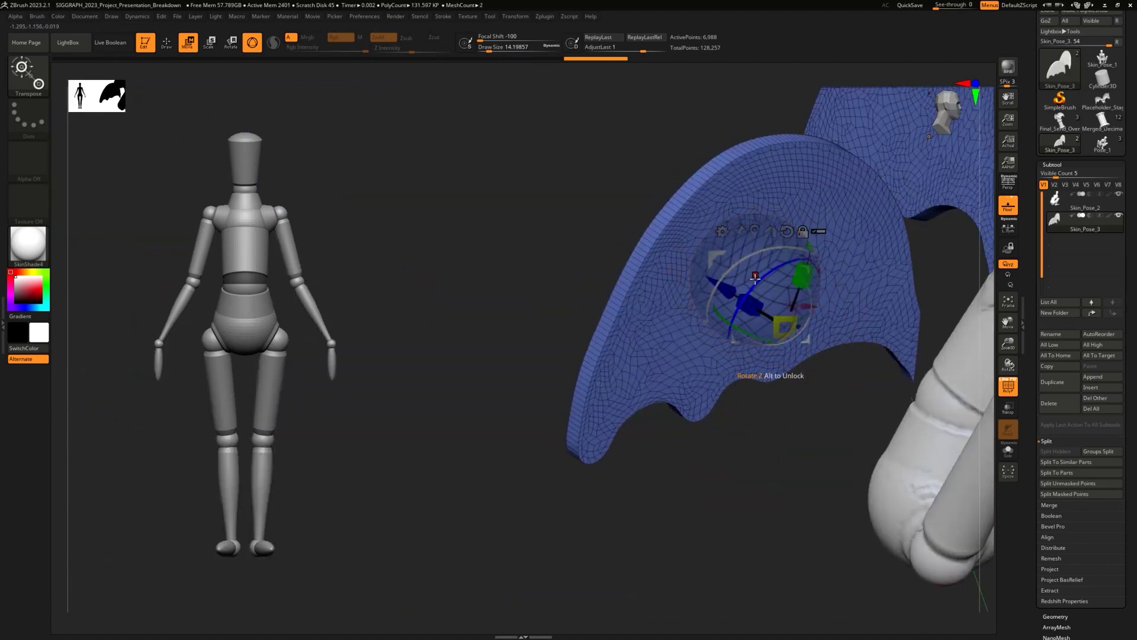
left_click_drag(624, 526, 670, 513)
key("ctrl+z")
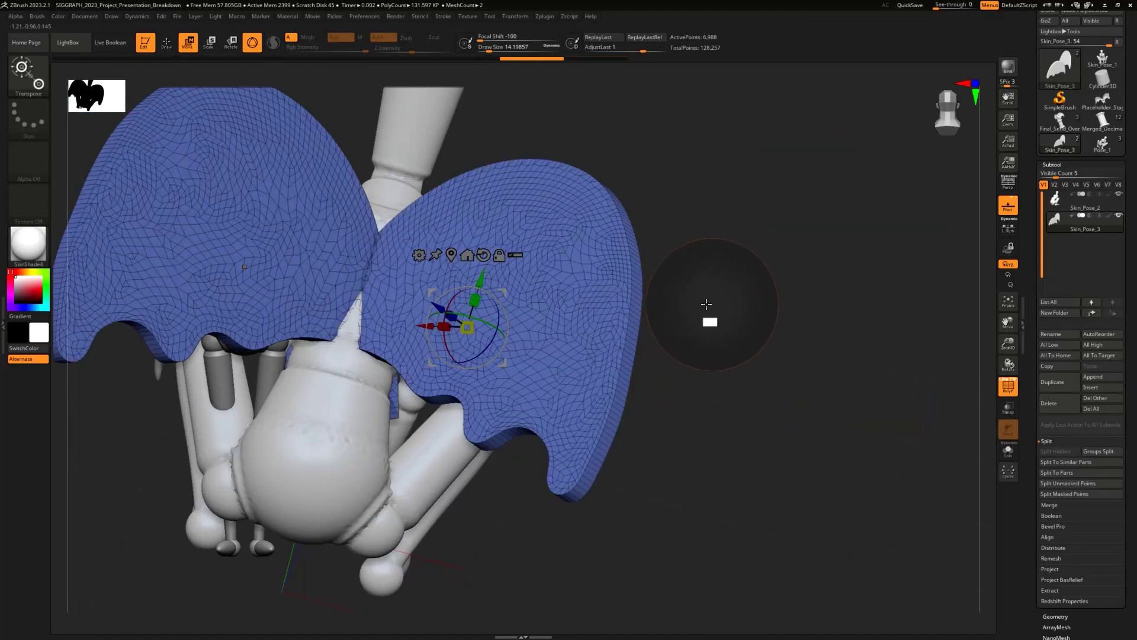
right_click_drag(753, 265, 747, 312, "ctrl")
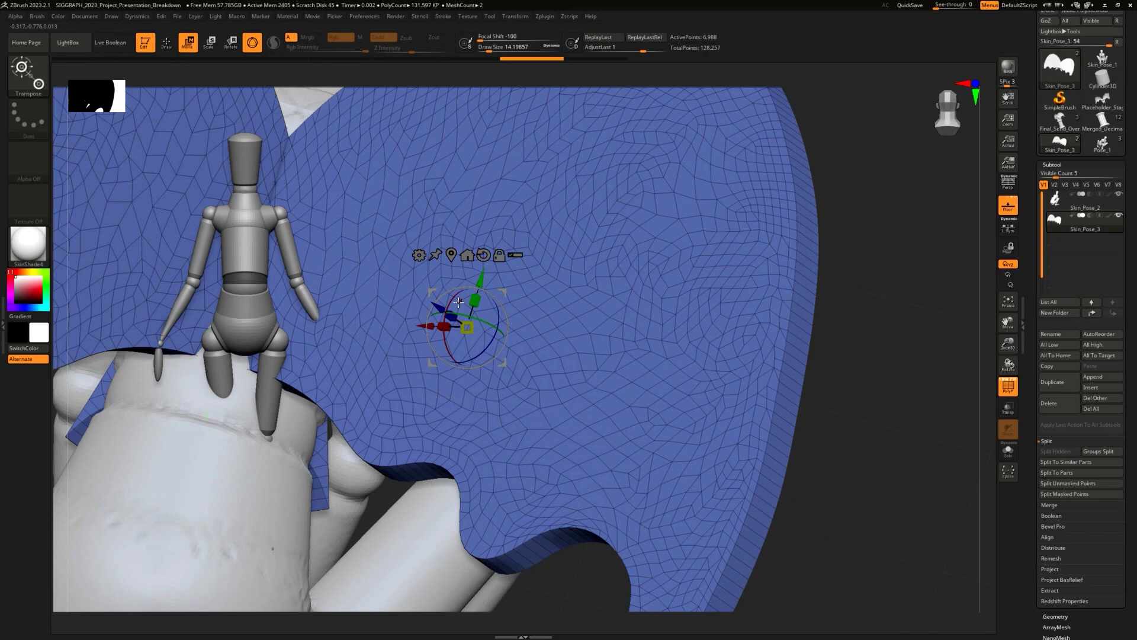
left_click_drag(482, 324, 431, 302)
left_click_drag(858, 338, 862, 274)
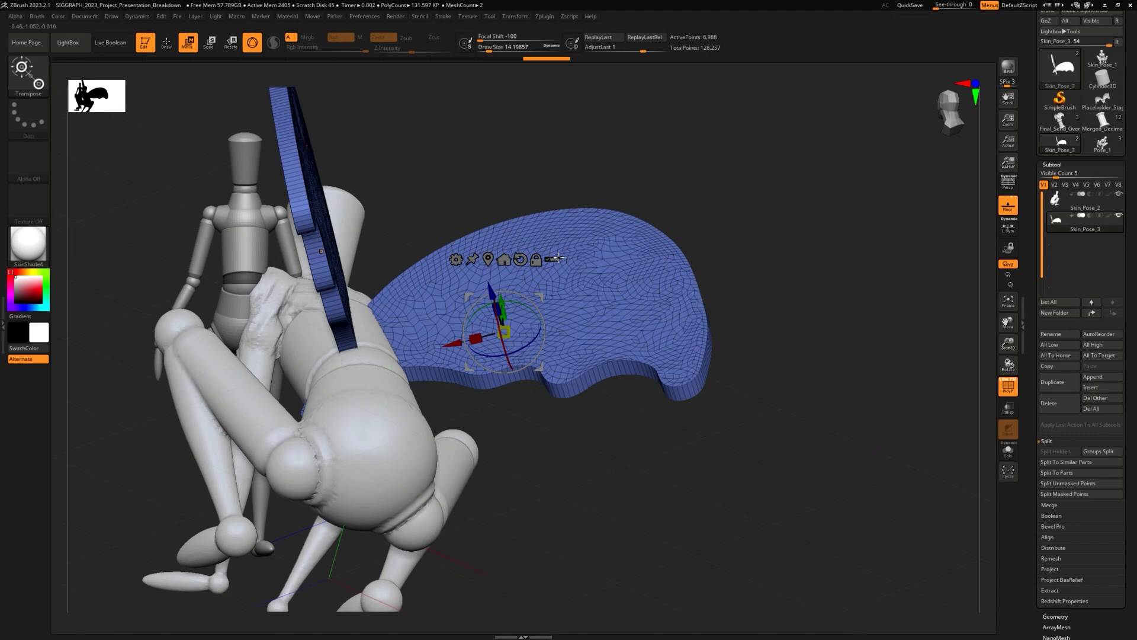
Step: Apply the Bend Curve deformer to the wings and adjust its curve resolution
left_click(456, 255)
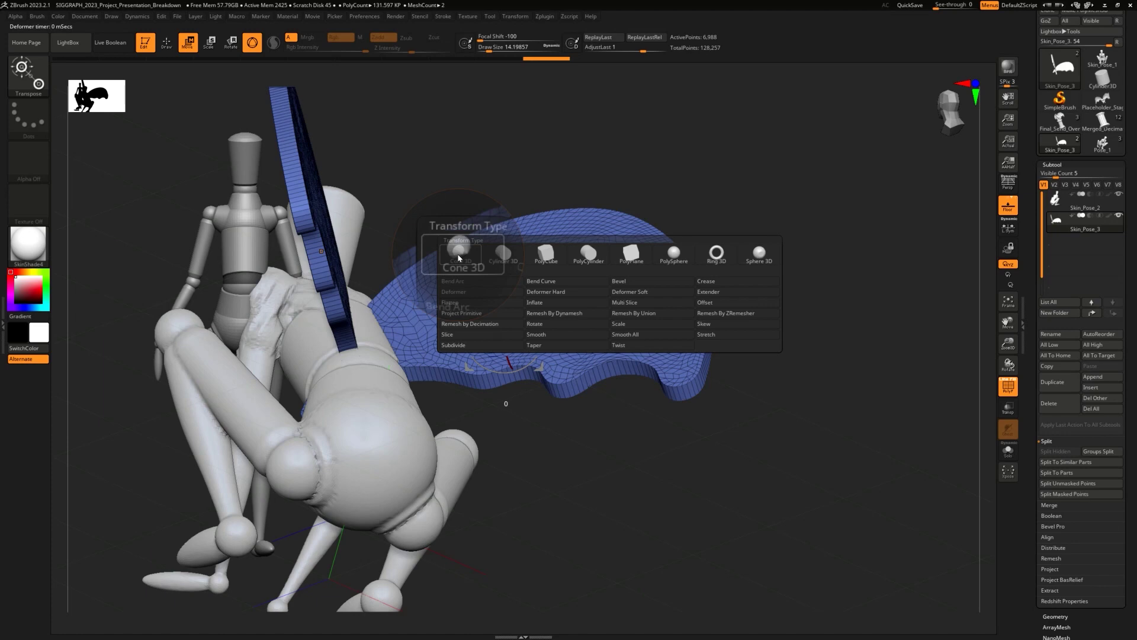
left_click(542, 282)
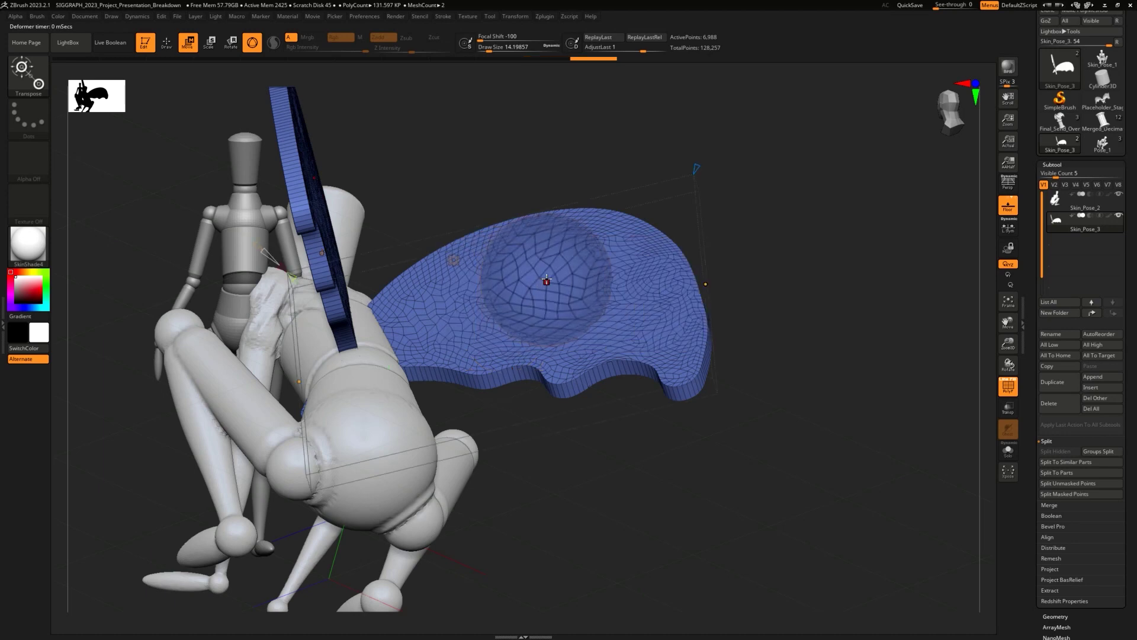
left_click_drag(783, 290, 726, 294)
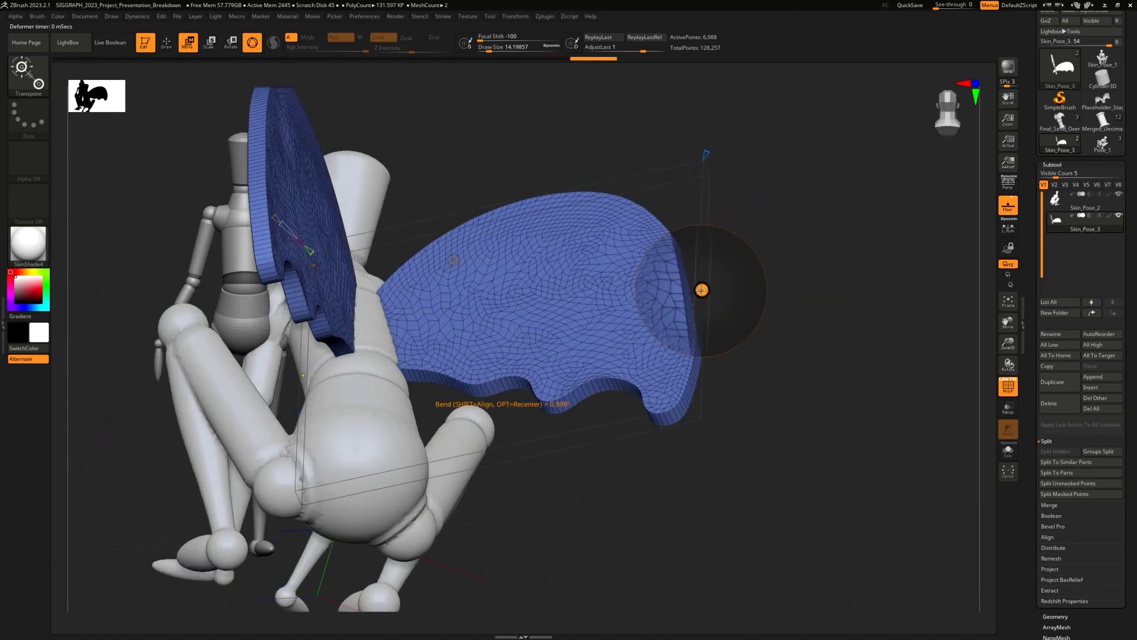
left_click_drag(711, 213, 711, 251)
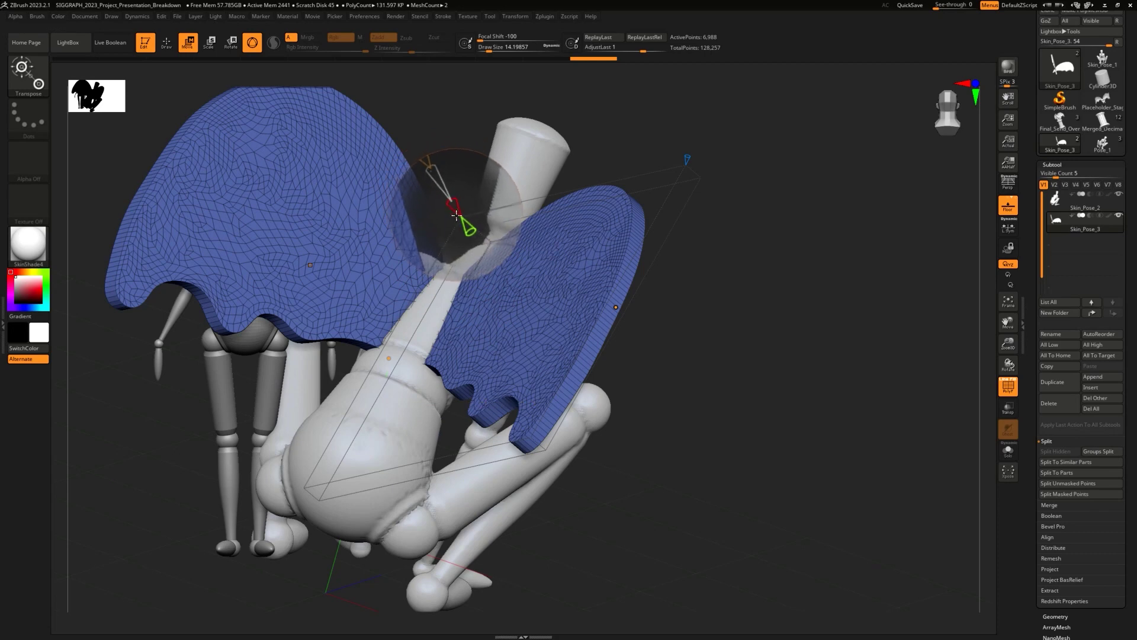
left_click_drag(468, 232, 441, 186)
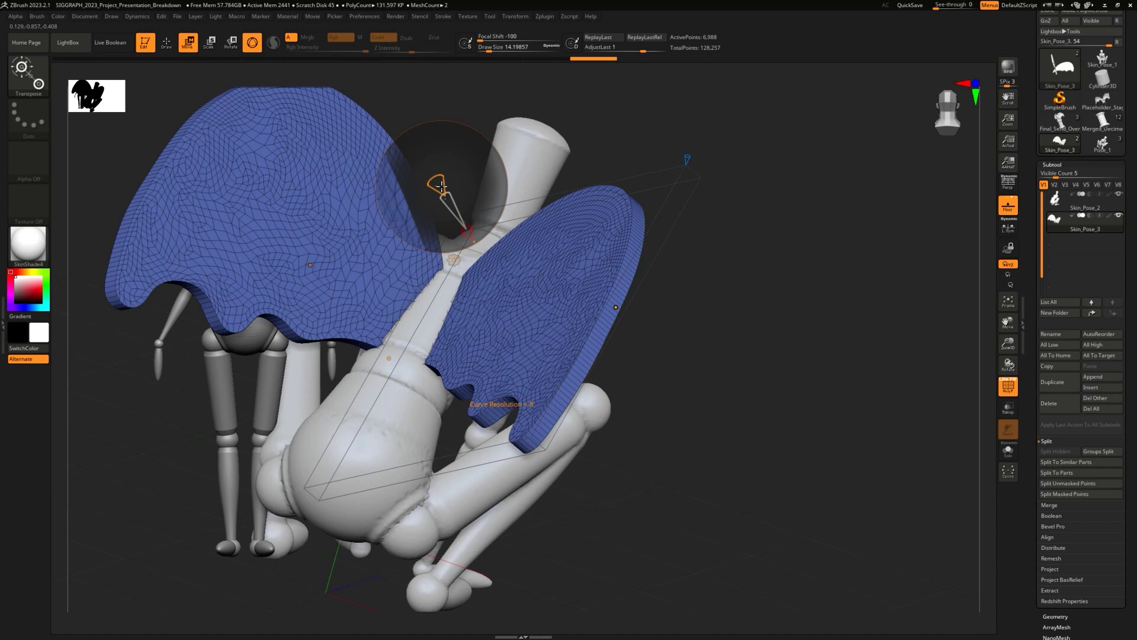
left_click(442, 185)
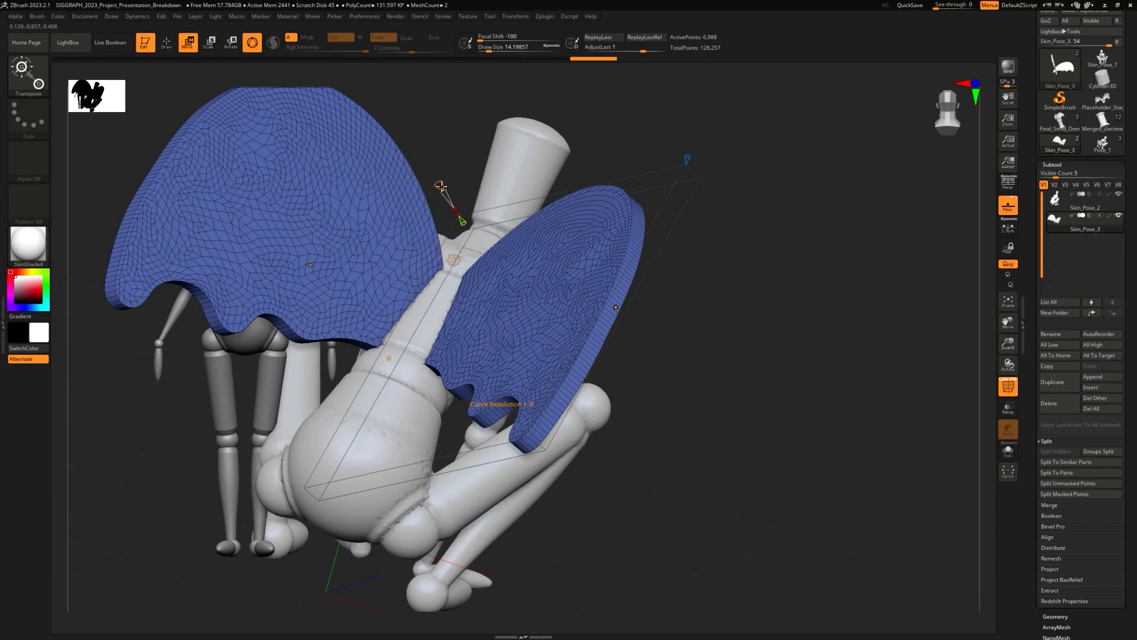
left_click_drag(773, 265, 783, 269)
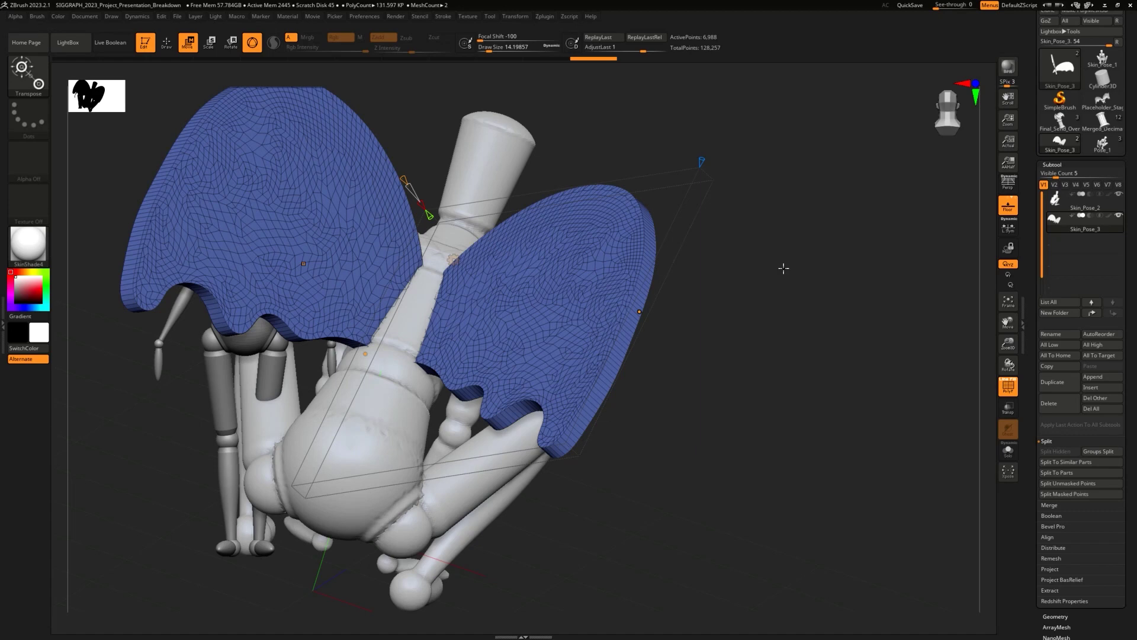
mouse_move(403, 179)
left_mouse_down()
mouse_move(395, 160)
mouse_move(400, 169)
left_mouse_up()
Step: Move the Bend Curve control points to curl the wings forward around the body, undoing the last unwanted bend
left_click_drag(638, 312, 776, 352)
left_click_drag(601, 301, 589, 253)
left_click_drag(502, 333, 472, 255)
left_click_drag(589, 252, 602, 228)
left_click_drag(870, 255, 658, 457)
left_click_drag(803, 409, 738, 362, "alt")
left_click_drag(436, 451, 479, 465)
key("ctrl+z")
left_click_drag(704, 449, 773, 277)
mouse_move(448, 260)
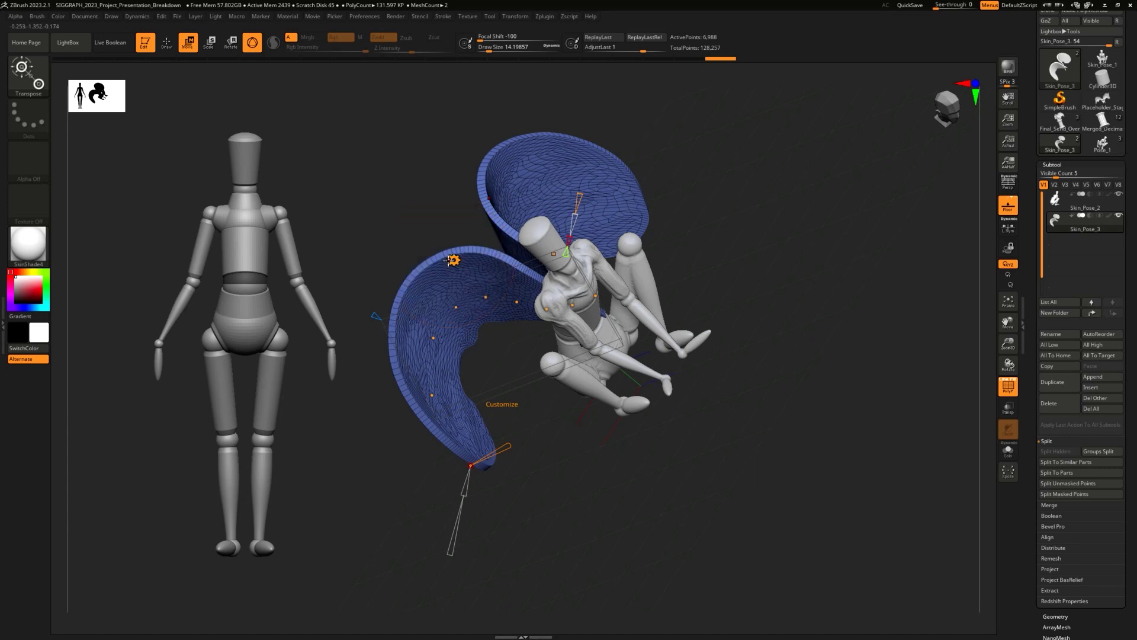
Step: Accept the Bend Curve deformation on the wings and return to Draw mode with a front view of the figure
left_click(459, 259)
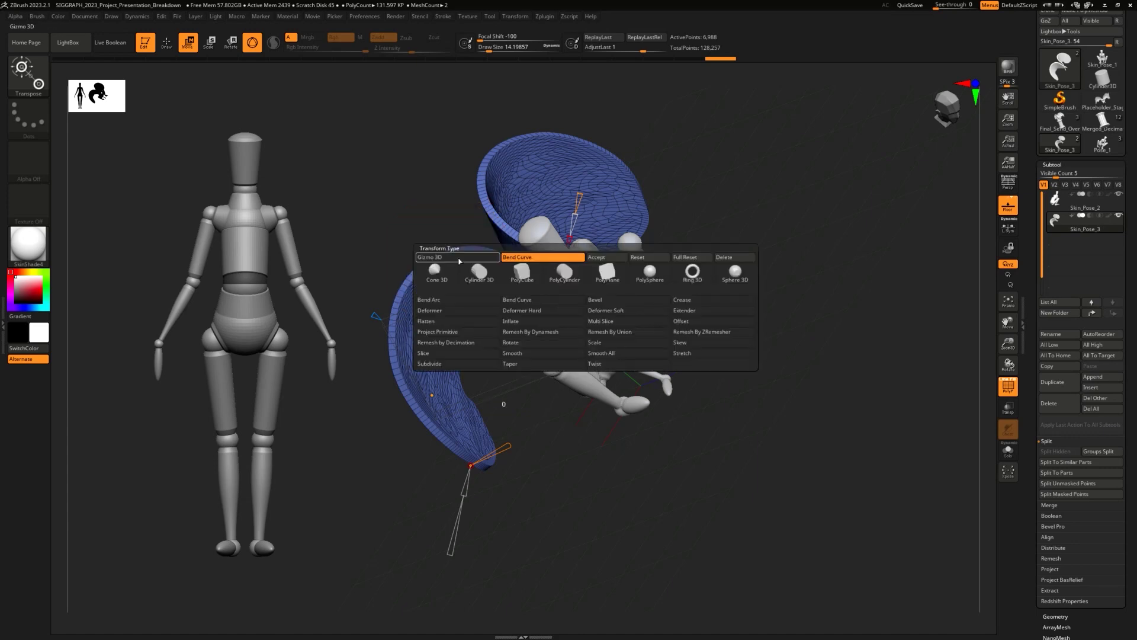
left_click(592, 257)
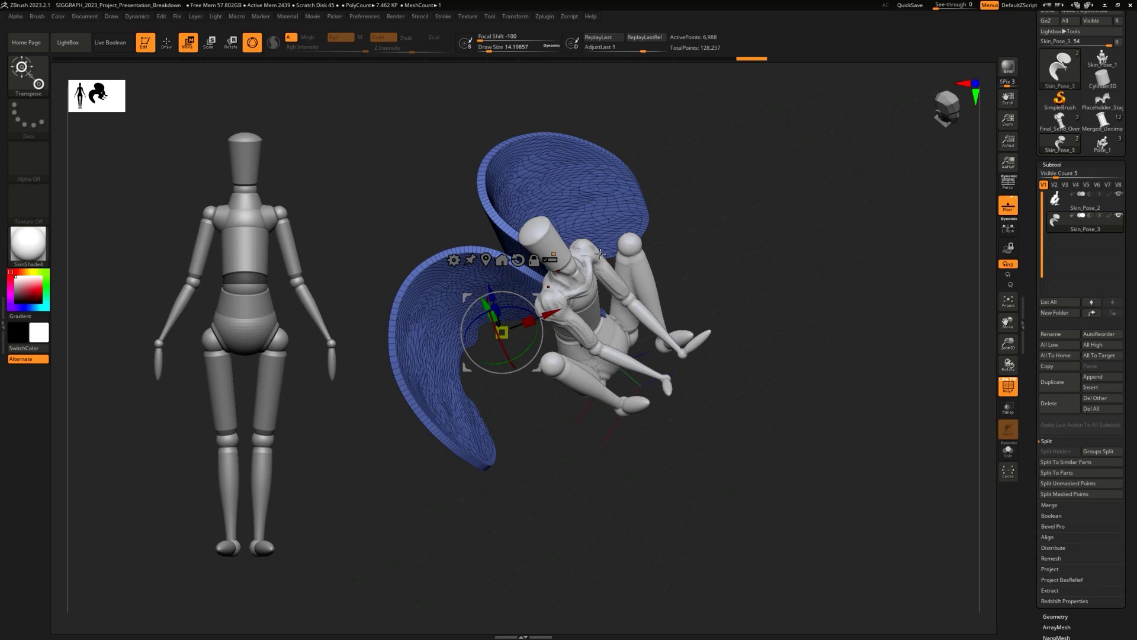
left_click_drag(600, 253, 823, 406)
key("q")
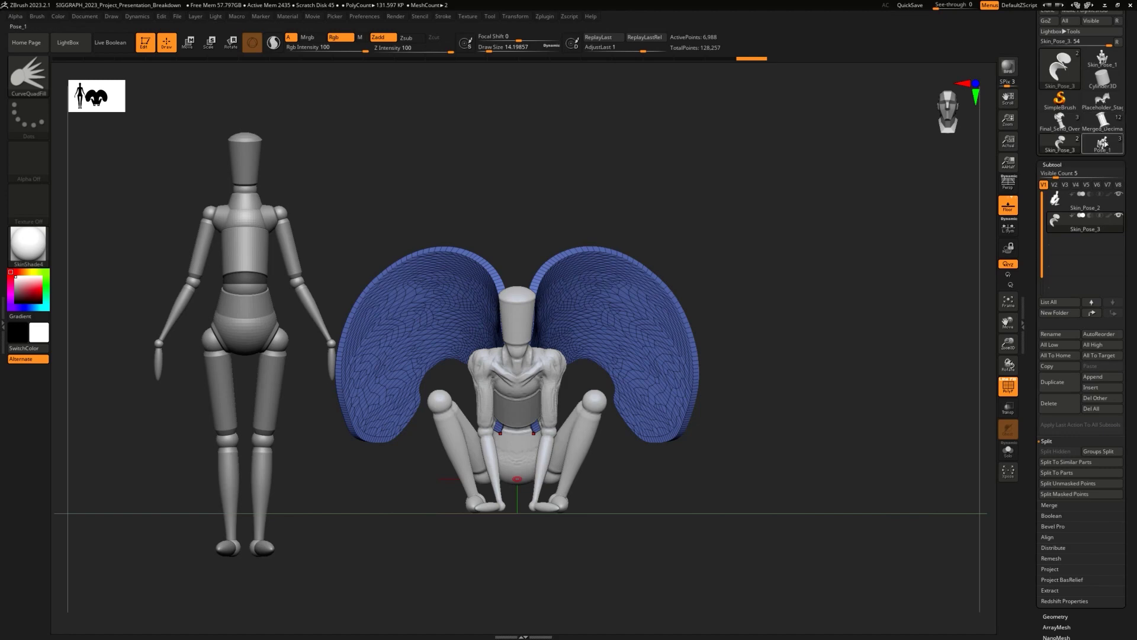
Step: Switch to the merged decimated gargoyle tool, make the gargoyle body subtool inside the Gargoyle folder active and isolate it with Solo
mouse_move(1102, 145)
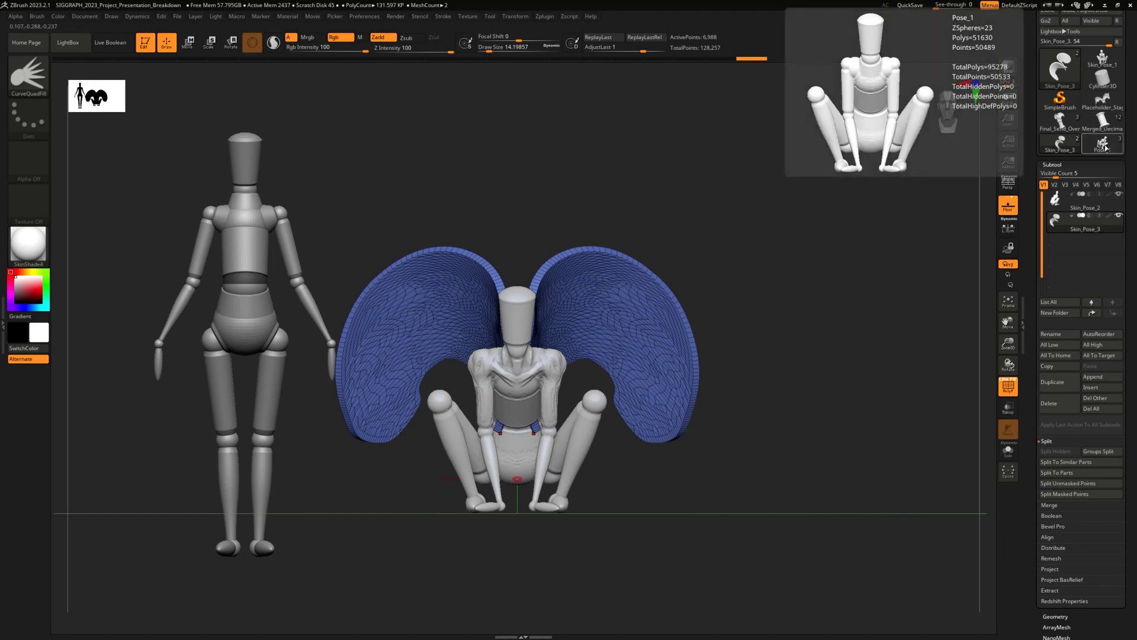
left_click(1099, 149)
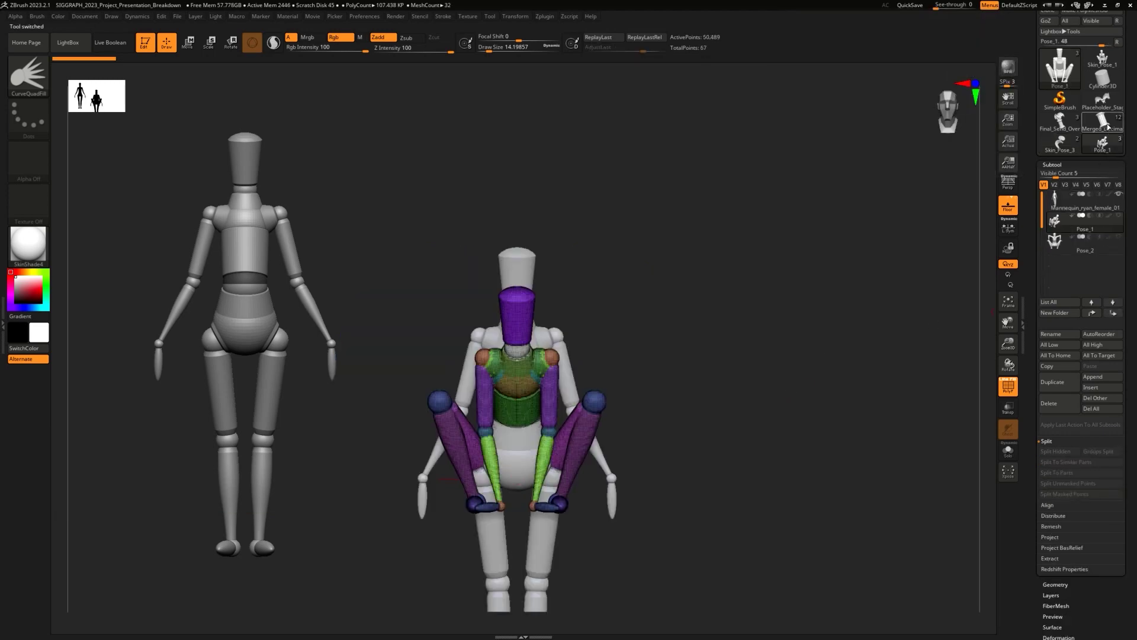
left_click(1102, 121)
left_click_drag(926, 489, 935, 414, "alt")
left_click(1056, 200)
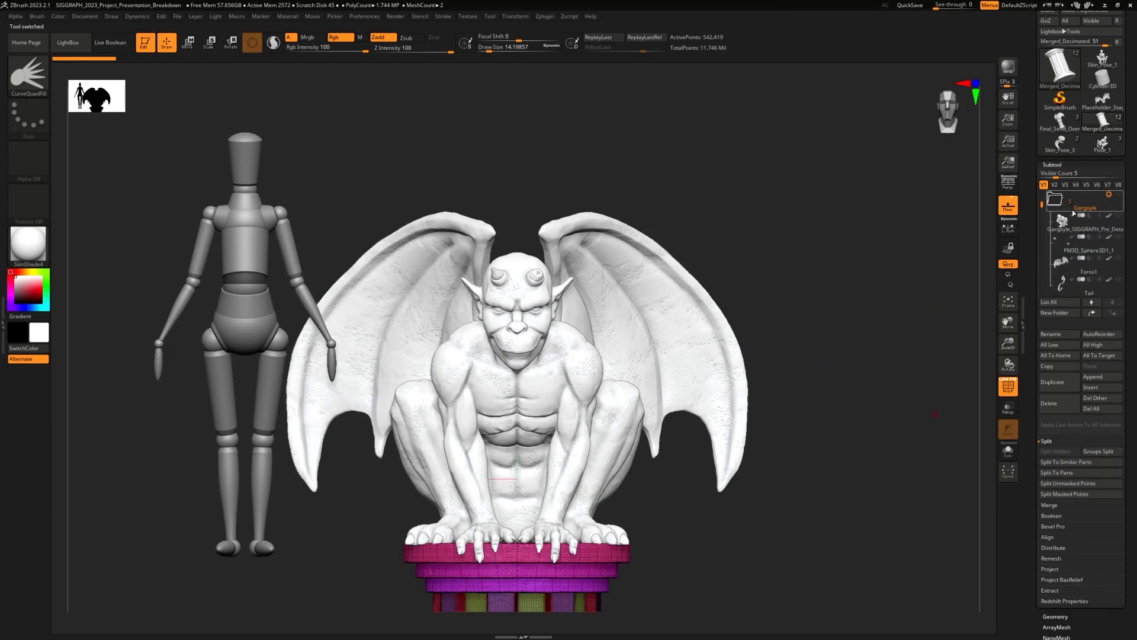
left_click(1076, 231)
left_click(1008, 451)
mouse_move(871, 397)
left_mouse_down()
mouse_move(853, 401)
mouse_move(861, 427)
mouse_move(887, 388)
left_mouse_up()
left_click_drag(1042, 204, 1043, 186)
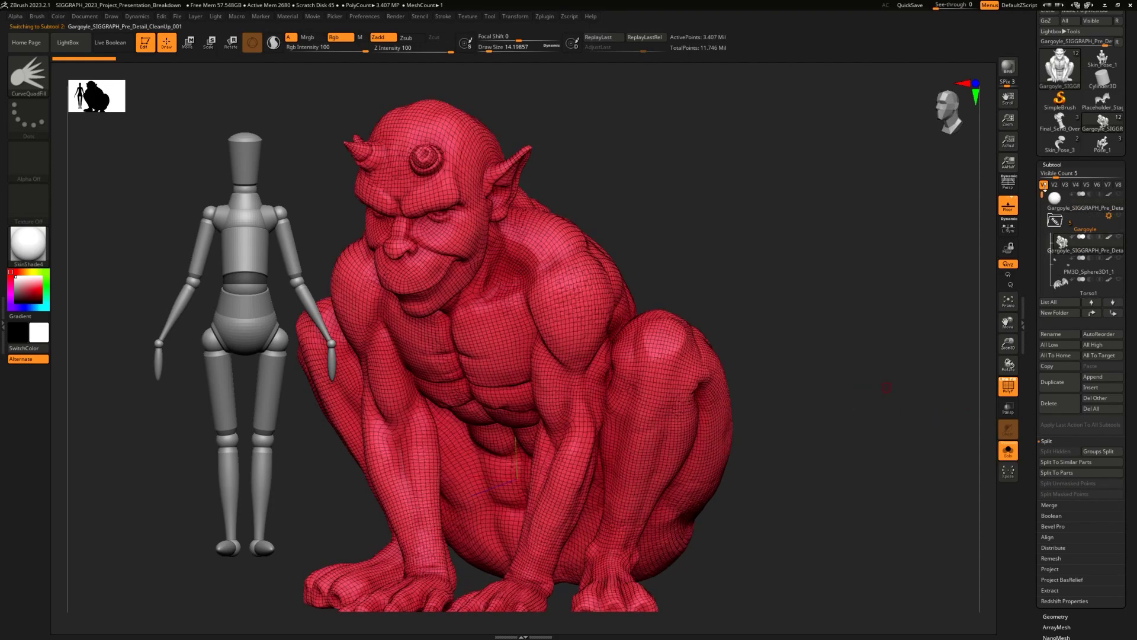
Step: Examine the gargoyle's skin detail and quad topology around the shoulder and knee, with and without the wireframe
left_click_drag(853, 330, 854, 293, "alt")
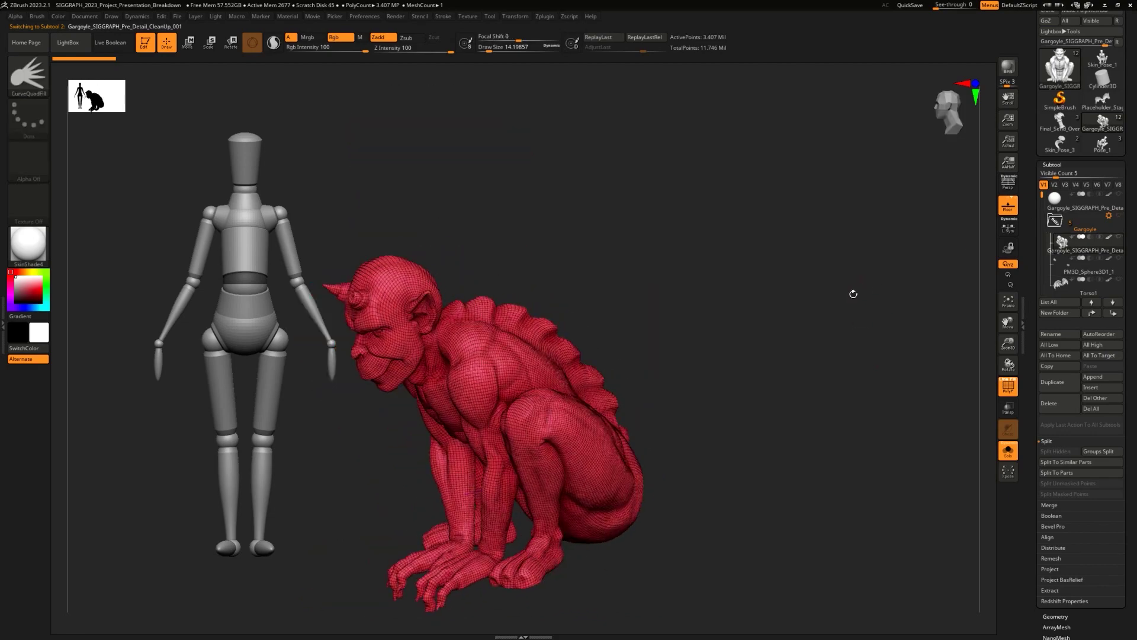
left_click_drag(685, 313, 659, 445, "alt")
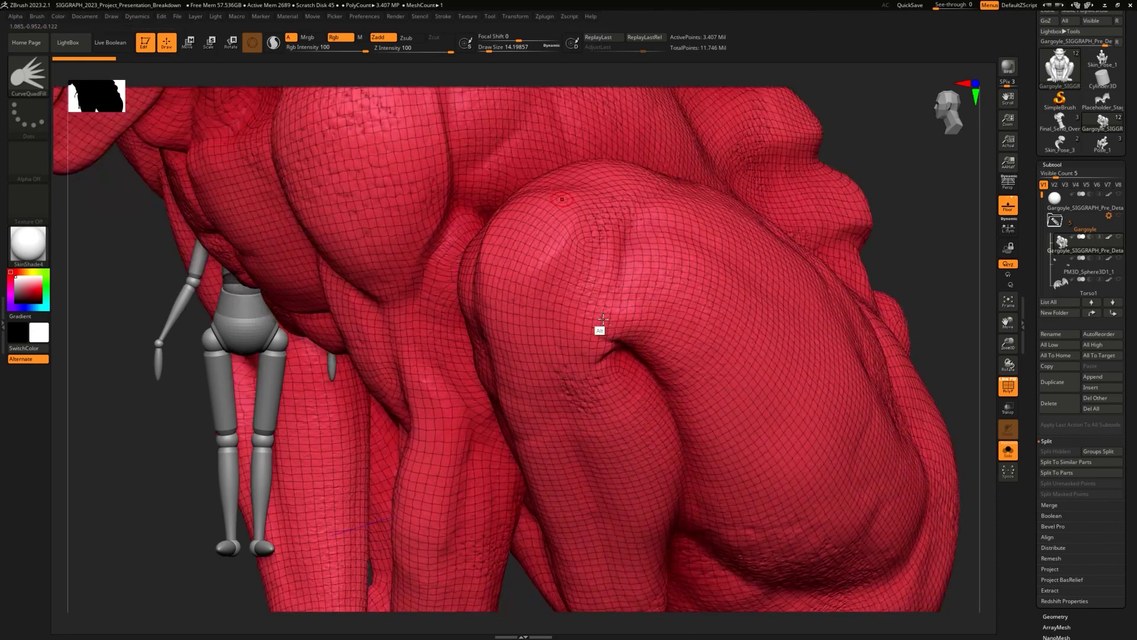
left_click_drag(886, 199, 883, 327, "alt")
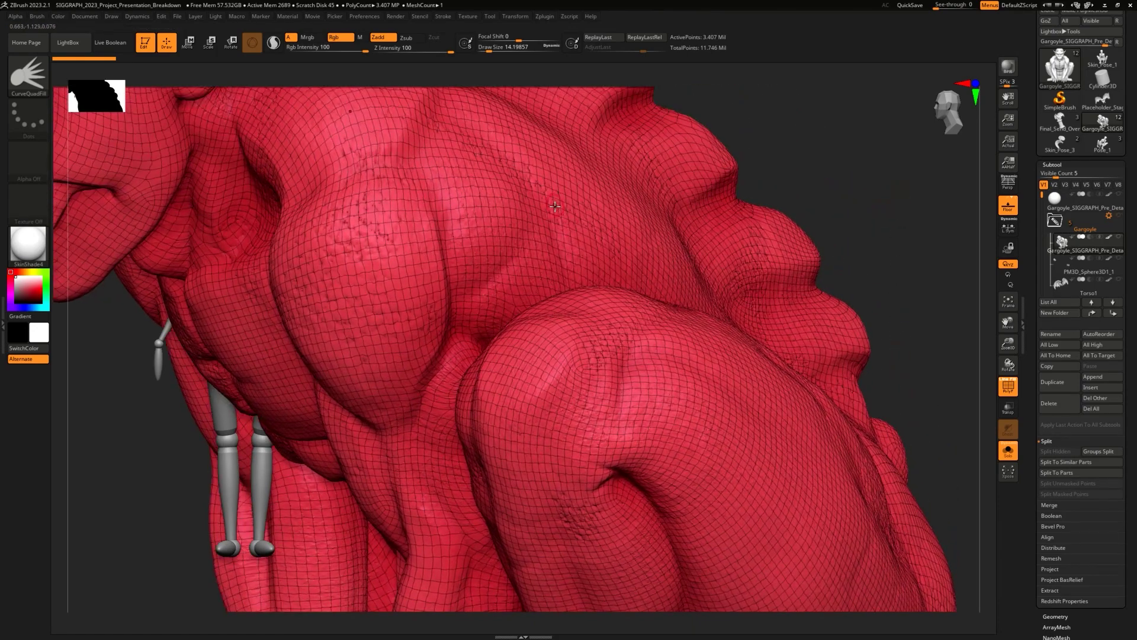
key("shift+f")
key("shift+f")
key("shift+f")
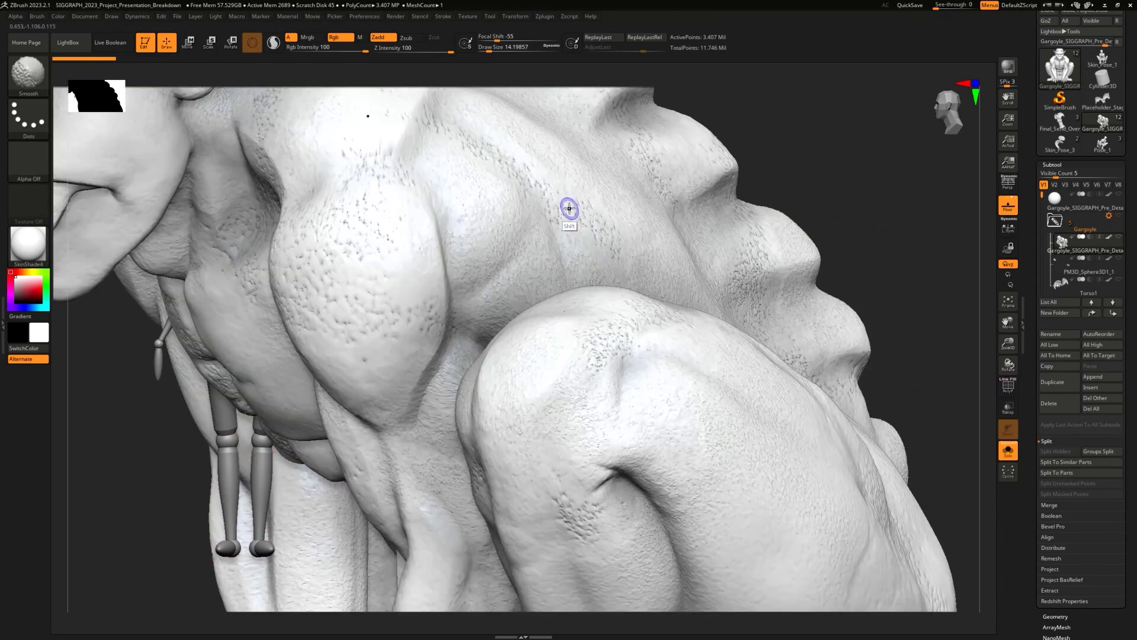
key("shift+f")
Step: Step the gargoyle body down to its lowest subdivision level and back up to the highest, finishing with the wireframe hidden
key("shift+d")
key("shift+d")
key("shift+d")
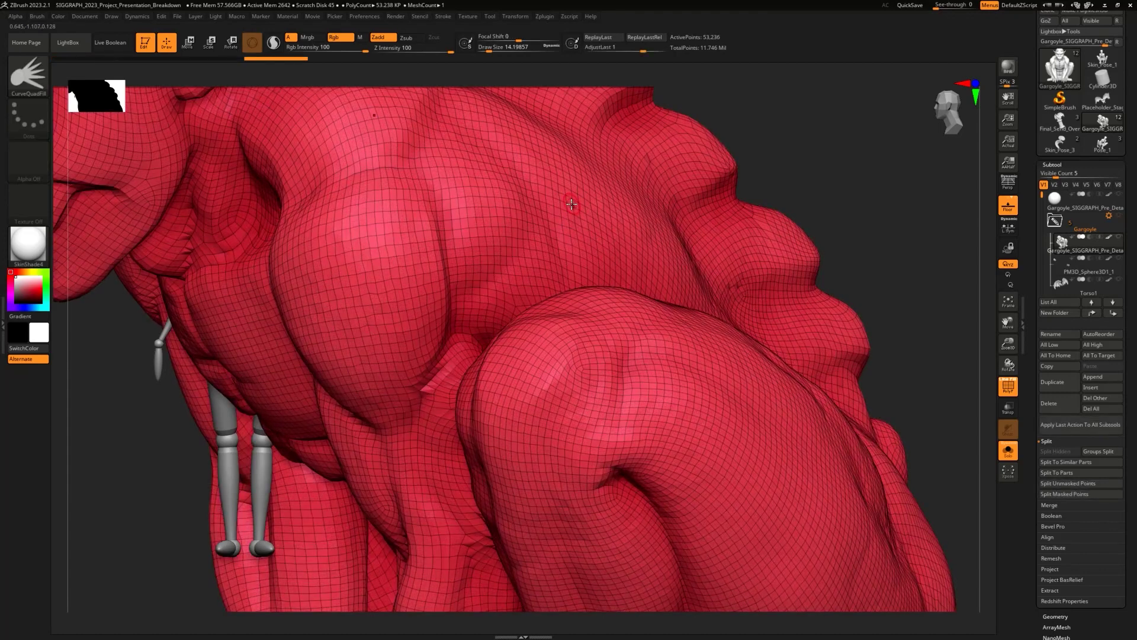
key("d")
key("d")
key("d")
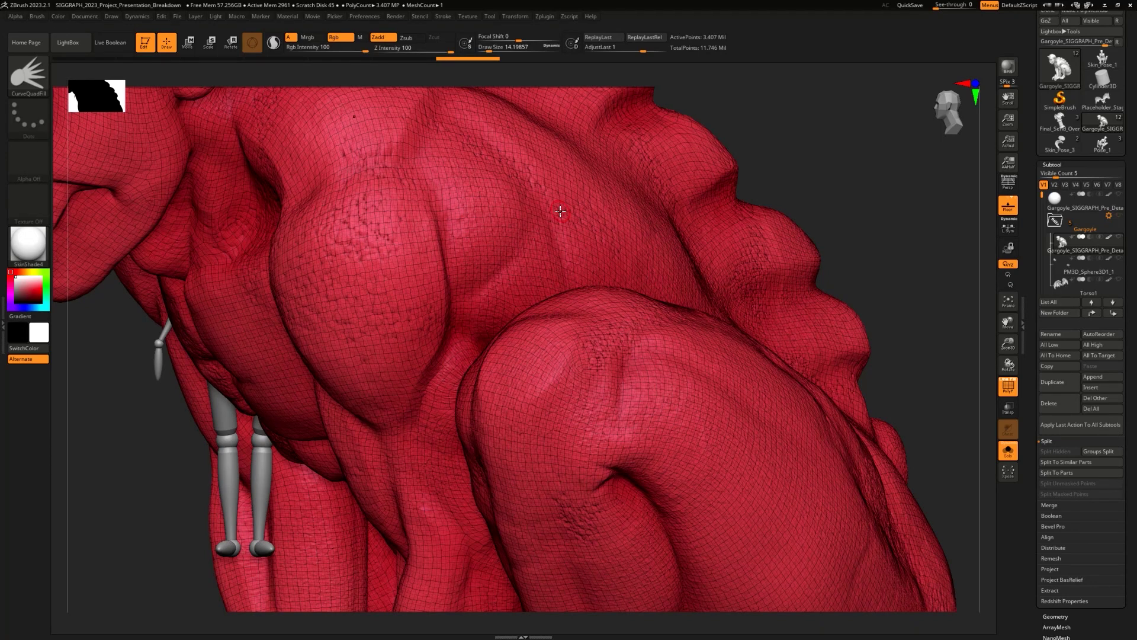
key("shift+f")
key("f")
left_click_drag(821, 153, 810, 264)
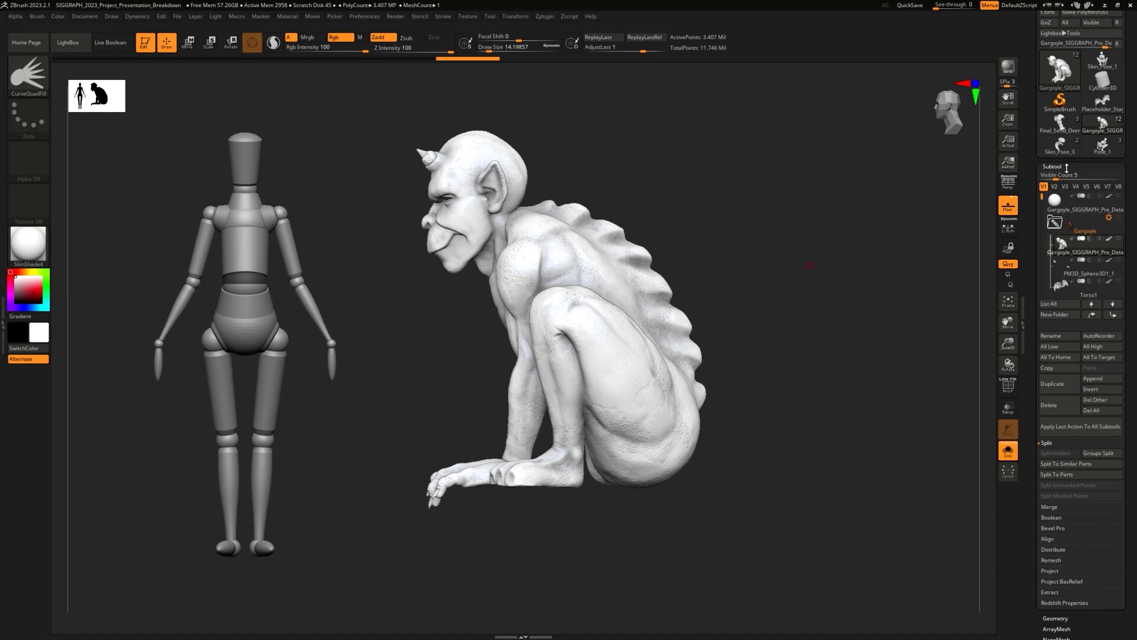
Step: Delete the body's lower subdivision levels, DynaMesh it at resolution 744 and check the resulting wireframe
left_click(1066, 167)
left_click(1057, 176)
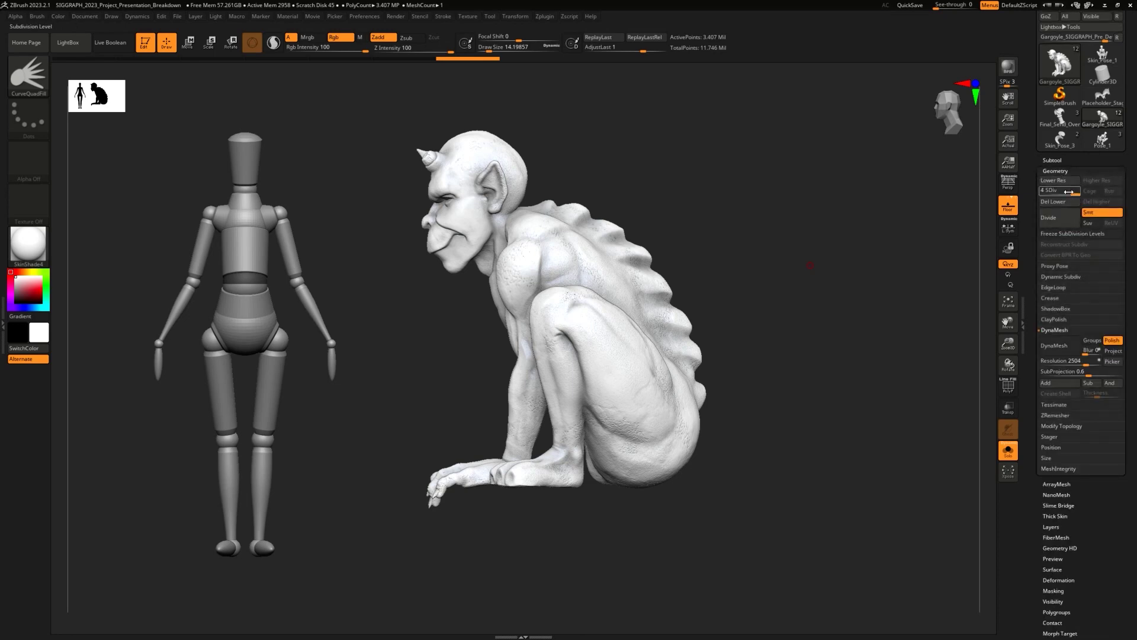
left_click(1053, 201)
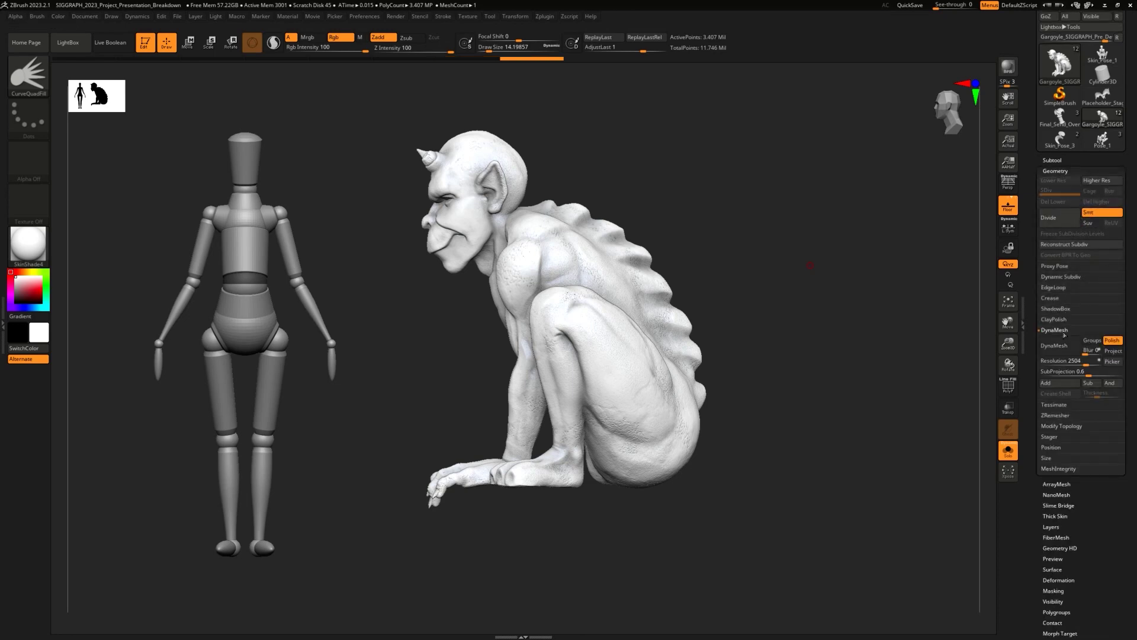
left_click_drag(1113, 362, 552, 264)
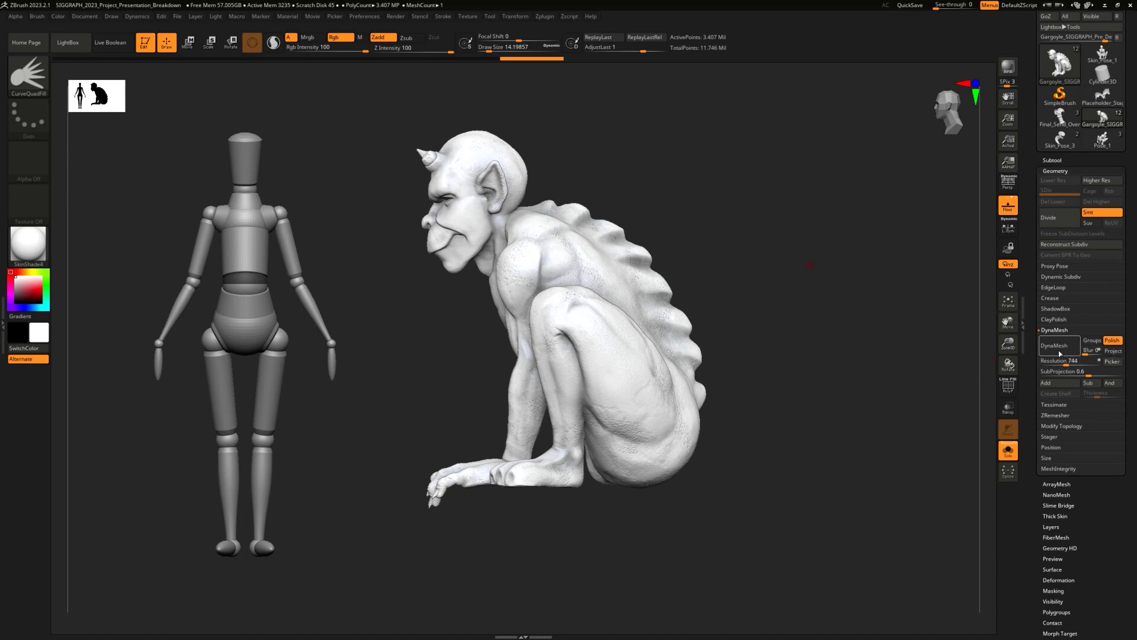
left_click(1055, 346)
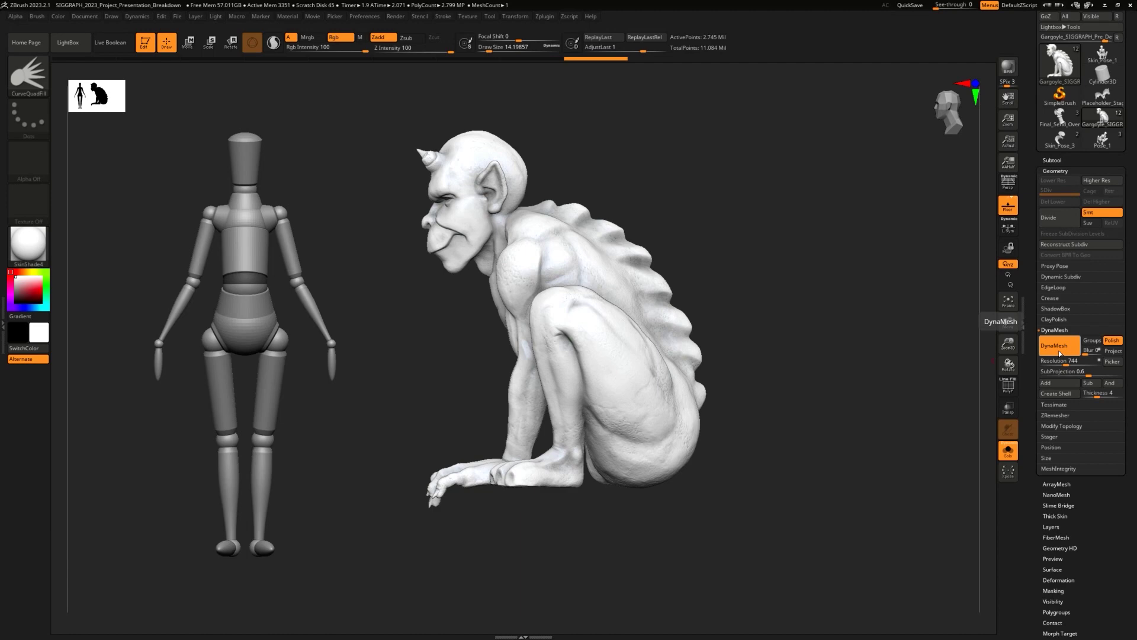
key("shift+f")
right_click_drag(749, 233, 725, 389, "ctrl")
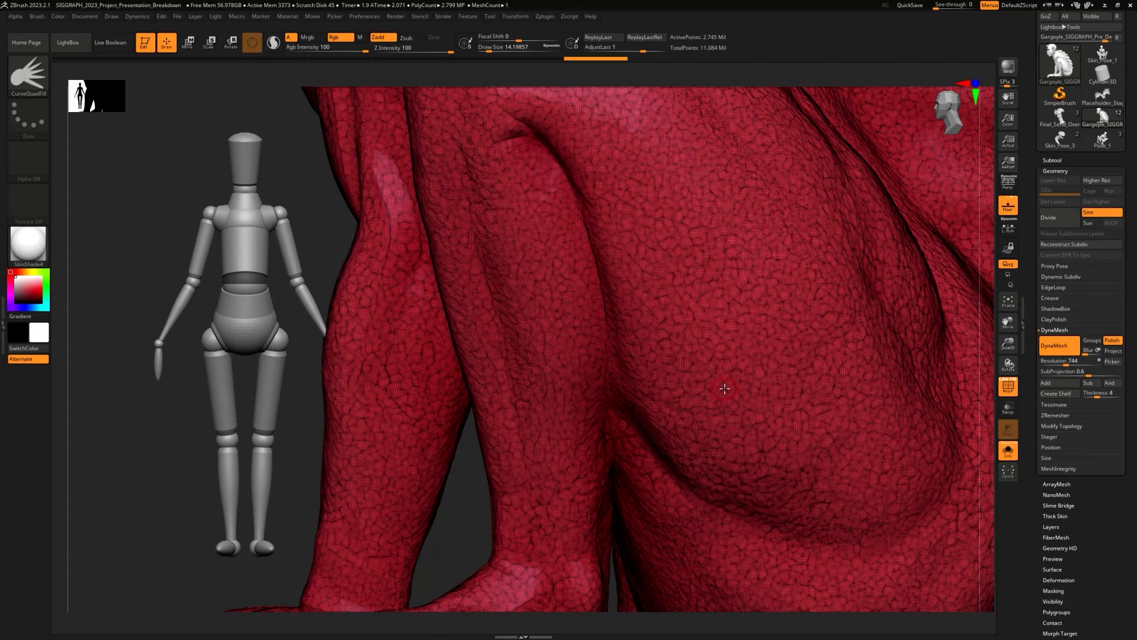
right_click_drag(462, 528, 810, 279, "ctrl")
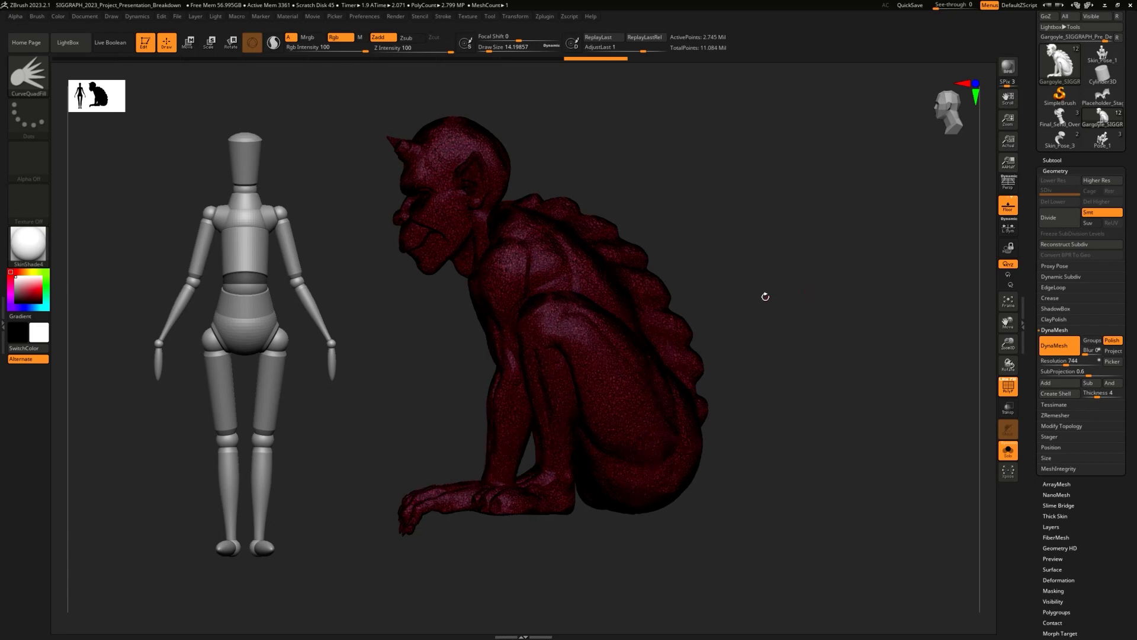
key("shift+f")
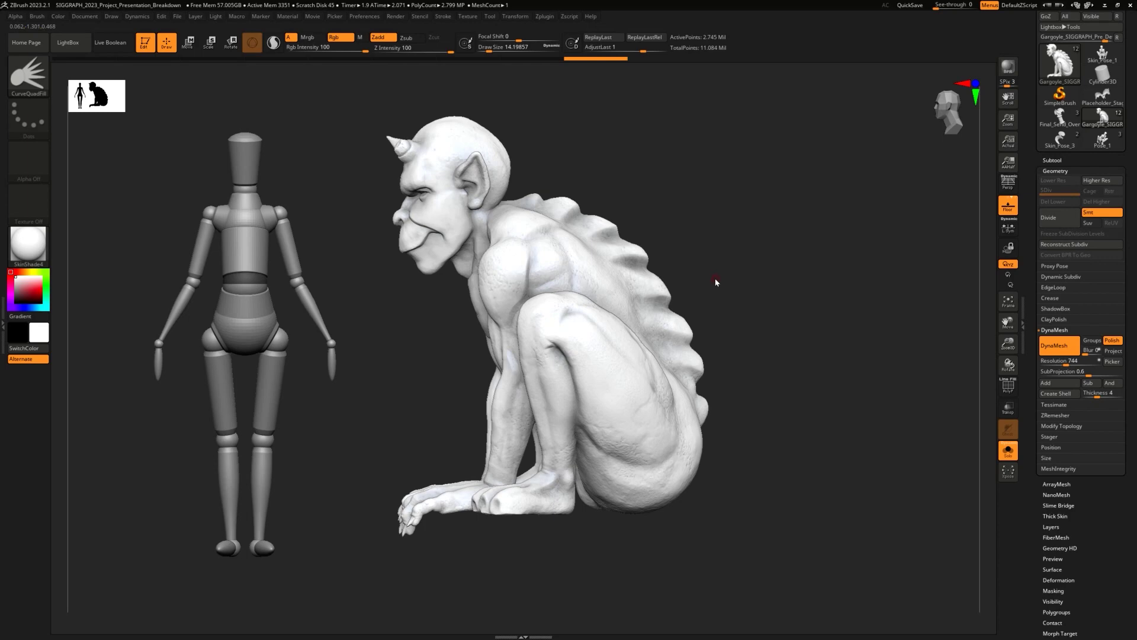
Step: Open the ZRemesher settings and set the Target Polygons Count to 34.42948
left_click(1066, 415)
left_click_drag(1133, 336, 1135, 283)
scroll(1135, 282, "down", 3)
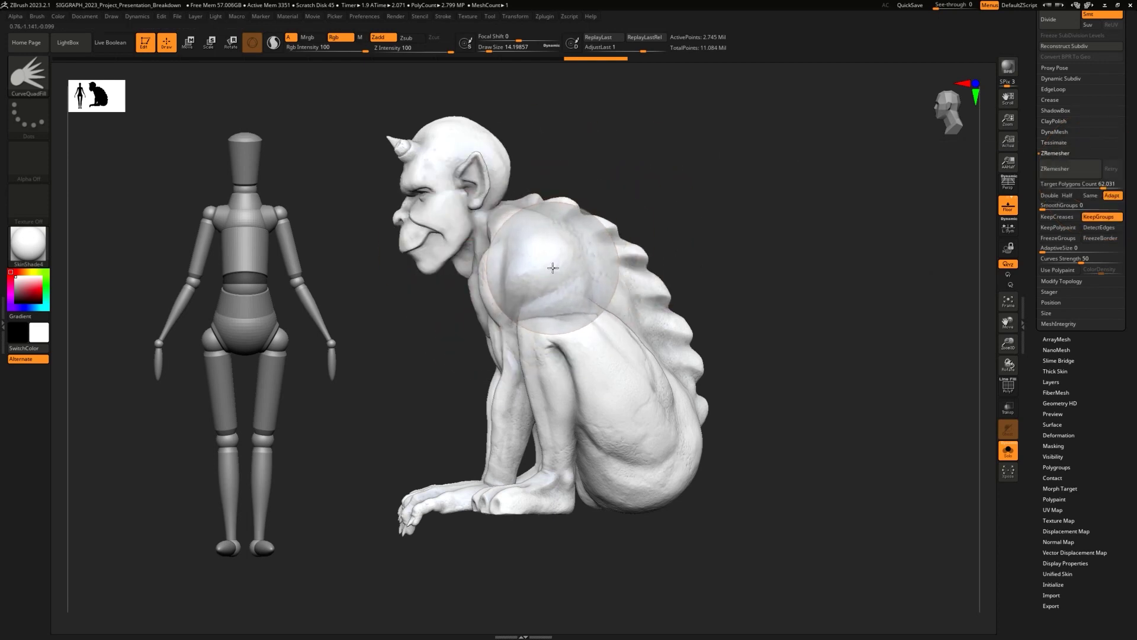
left_click(1097, 185)
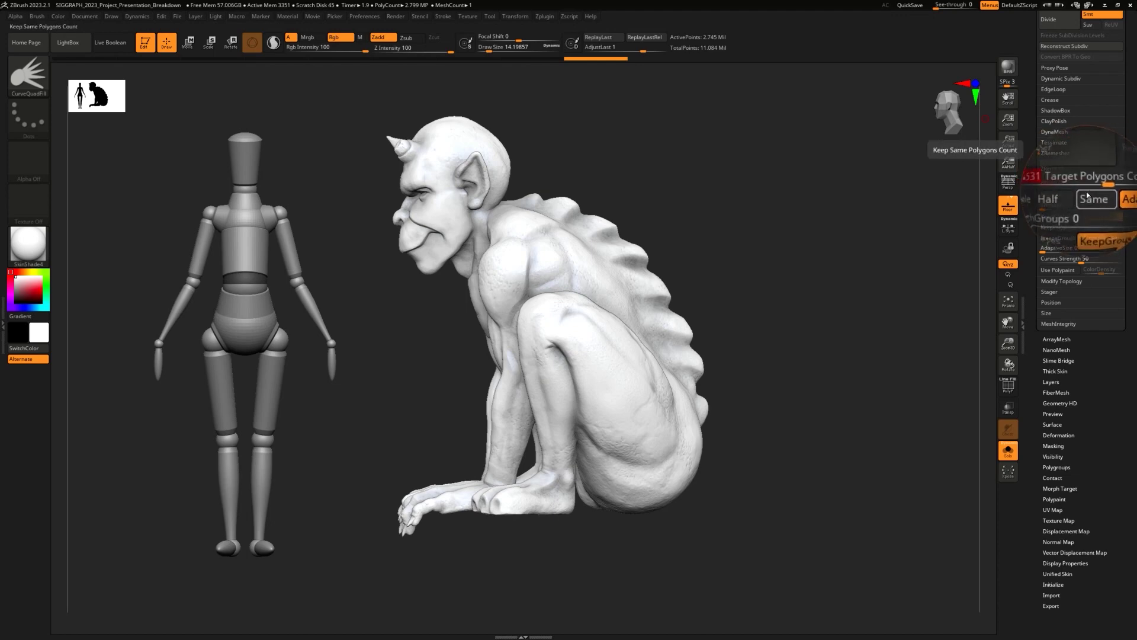
left_click_drag(1096, 188, 1079, 189)
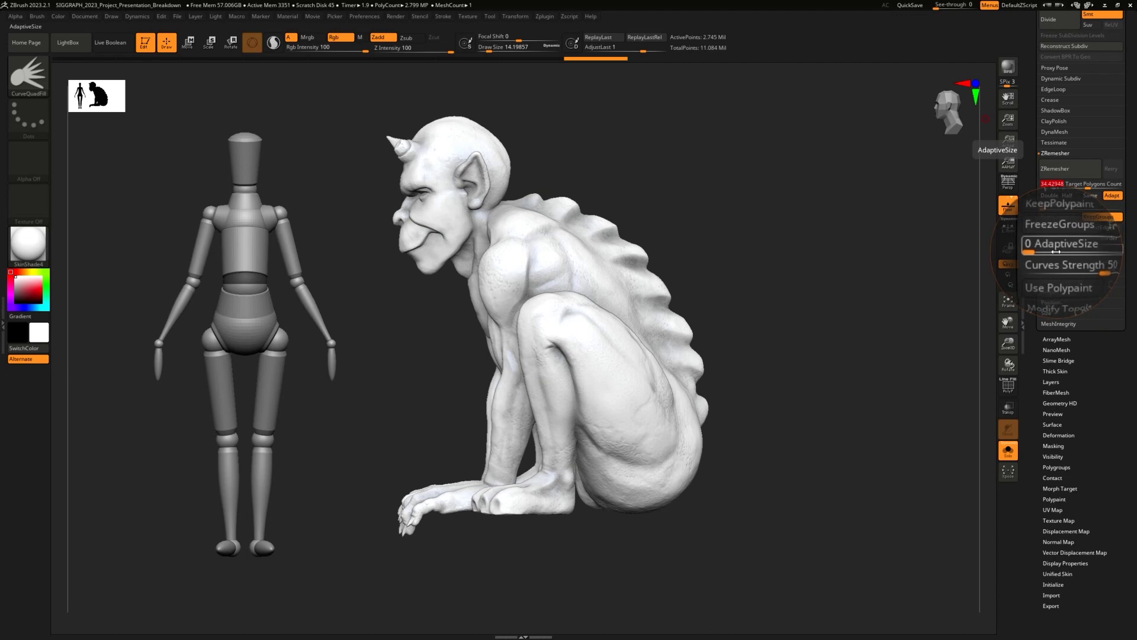
Step: Try a ZRemesher AdaptiveSize of 45, return it to 0 and check the body's polygroups in wireframe
left_click(1076, 249)
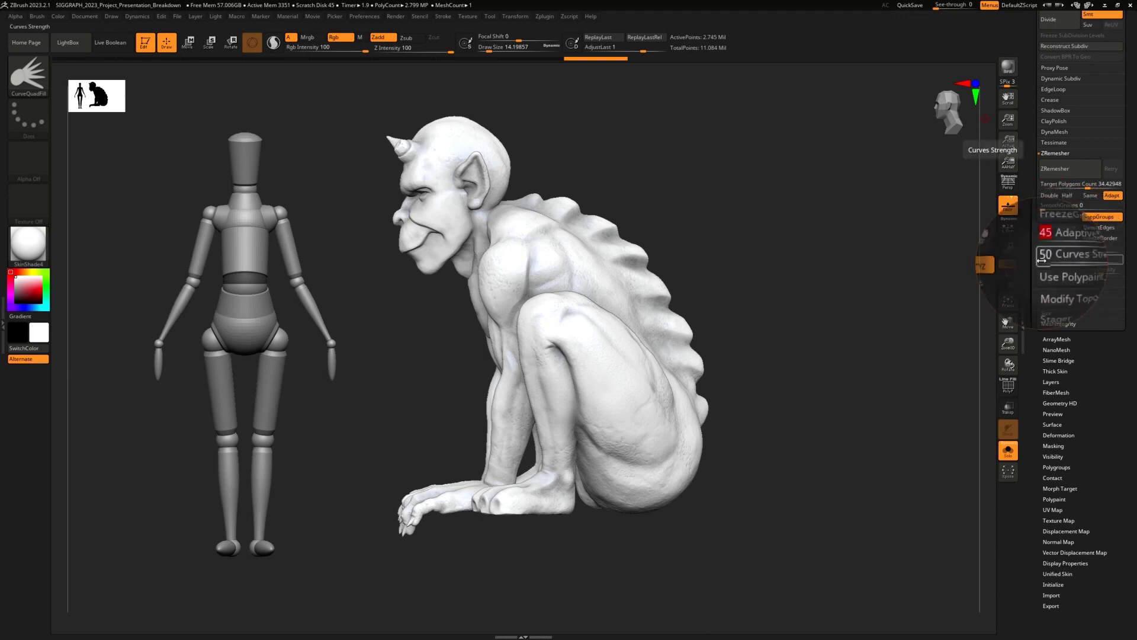
left_click_drag(1076, 248, 1033, 252)
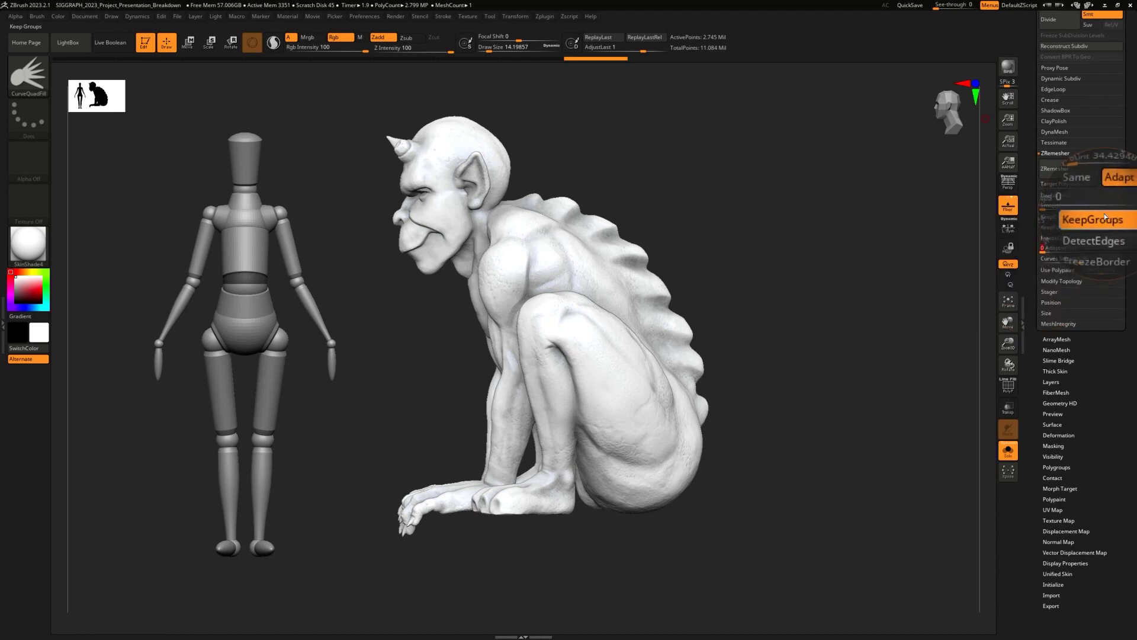
key("shift+f")
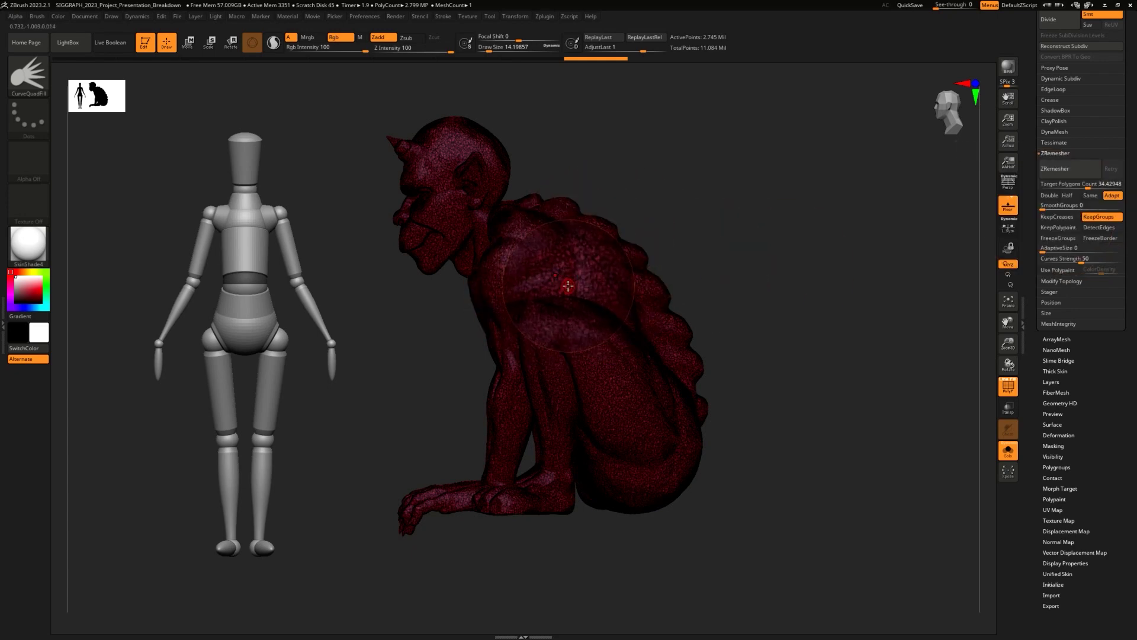
key("shift+f")
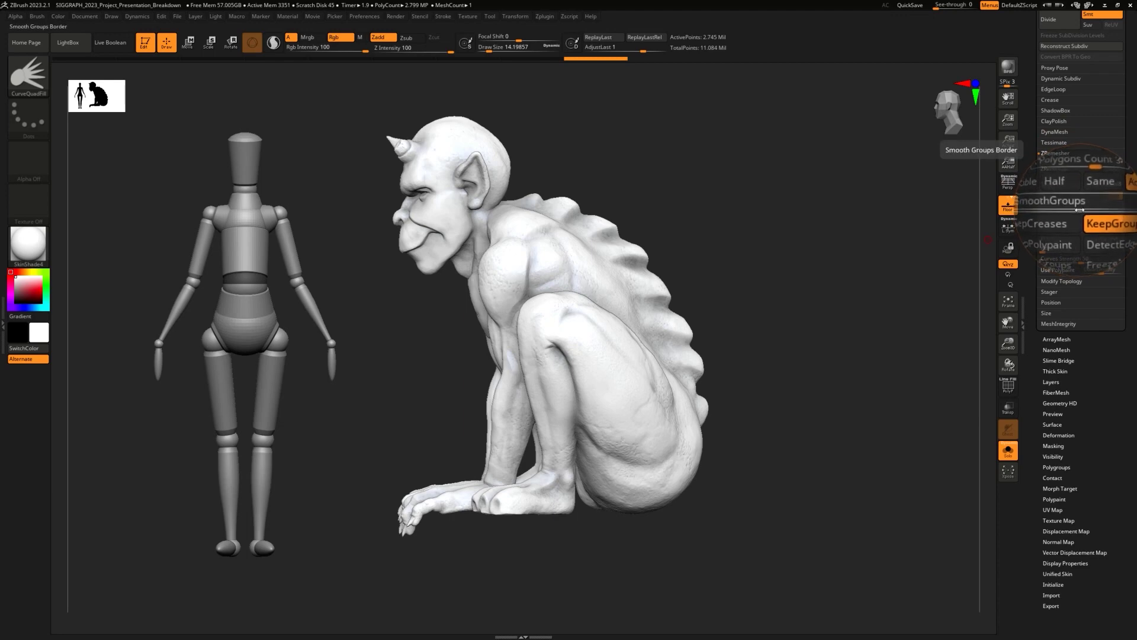
key("shift")
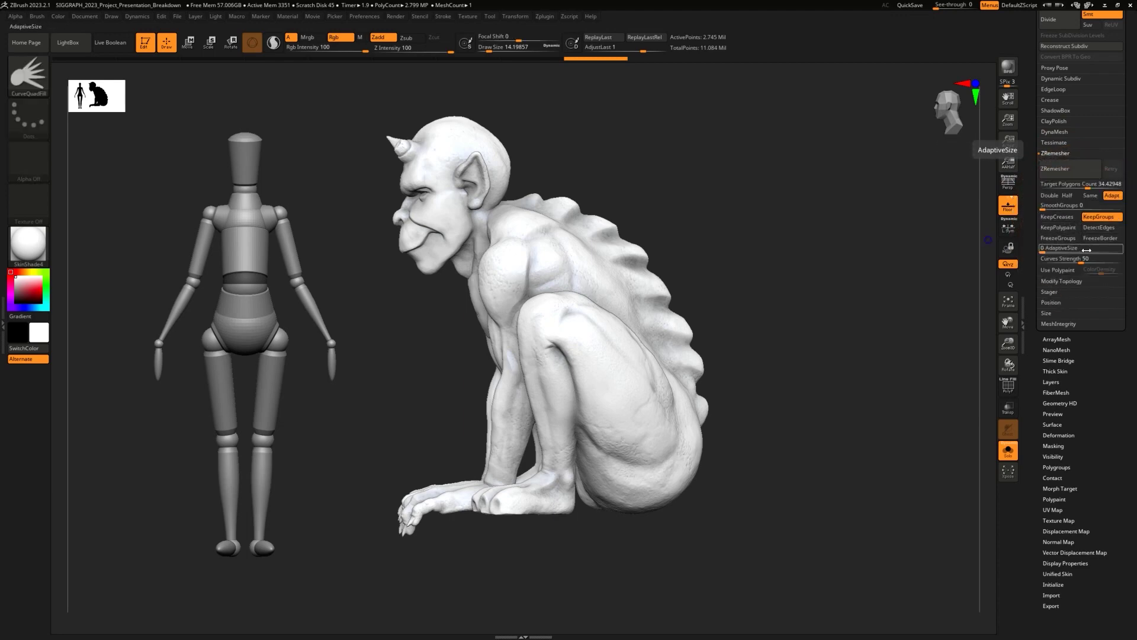
Step: Try out ZRemesher's DetectEdges, KeepPolypaint, KeepCreases and FreezeBorder options and turn them all off again
left_click(1096, 227)
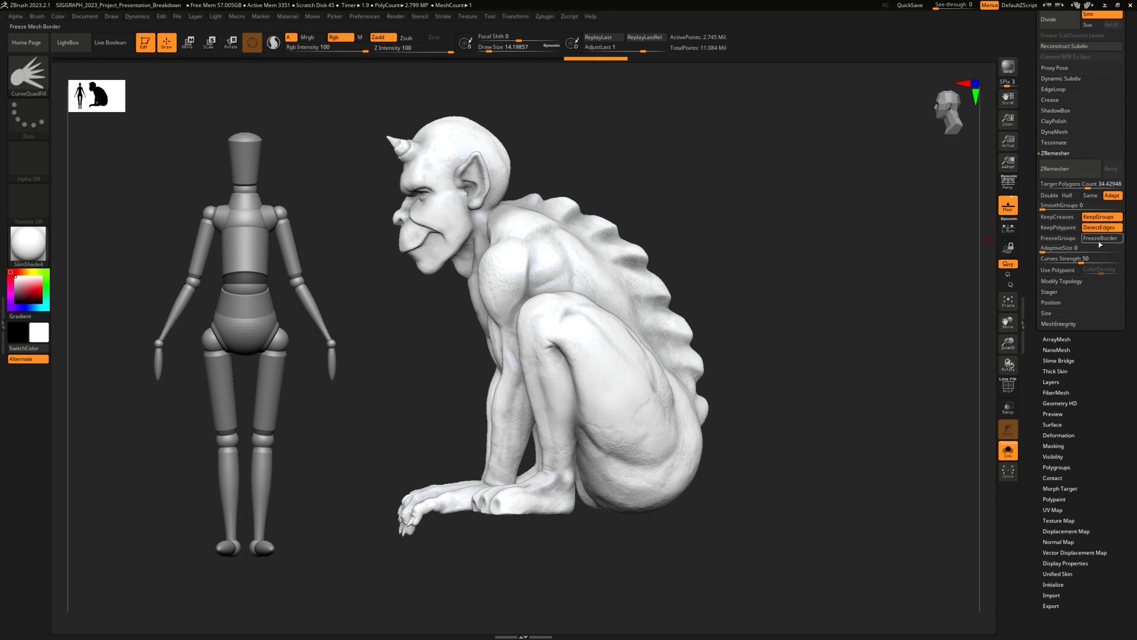
left_click(1058, 227)
left_click(1057, 217)
left_click(1101, 238)
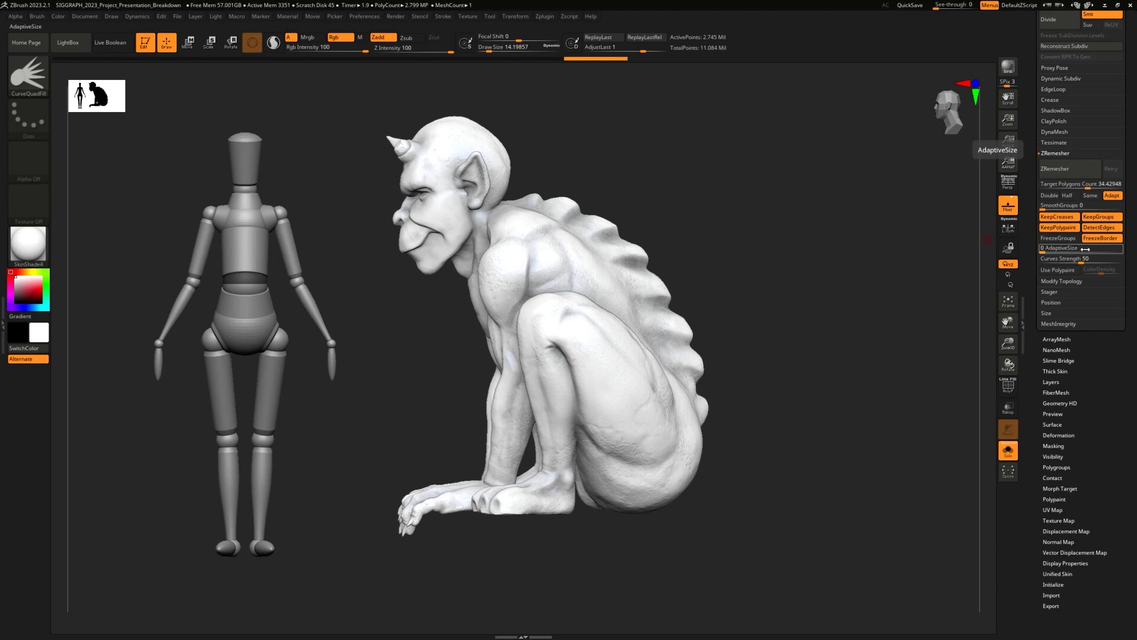
left_click(1101, 238)
left_click(1071, 228)
left_click(1061, 217)
left_click(1101, 238)
left_click(1101, 228)
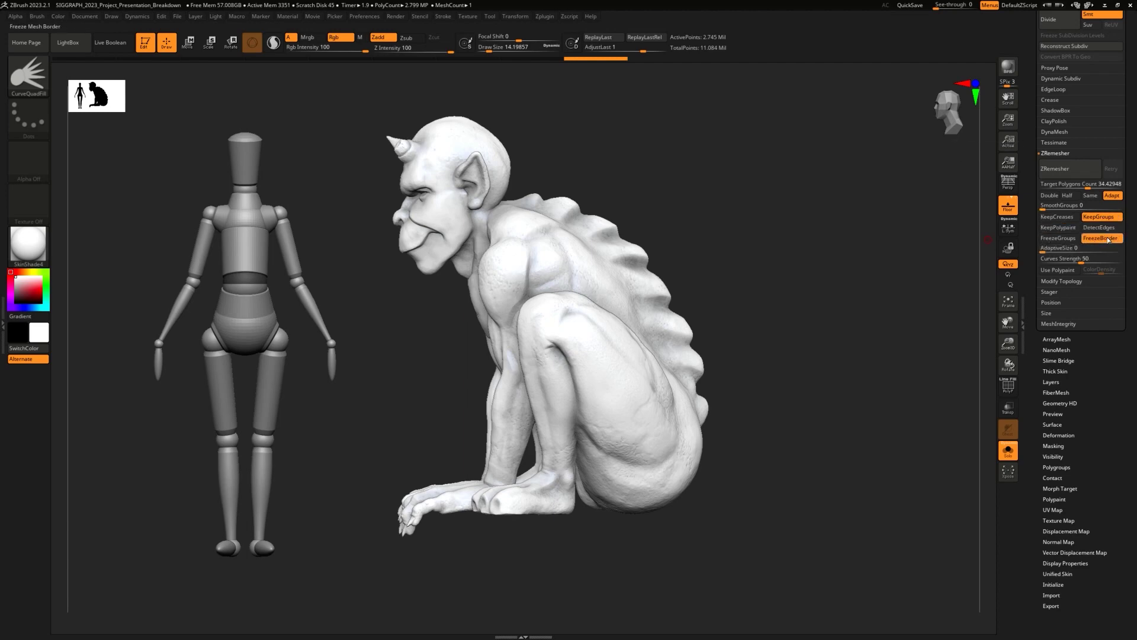
left_click(1109, 239)
Step: Clear the canvas and place a snapshot of the wireframed DynaMesh body beside the live model for comparison
right_click_drag(715, 208, 740, 241, "ctrl")
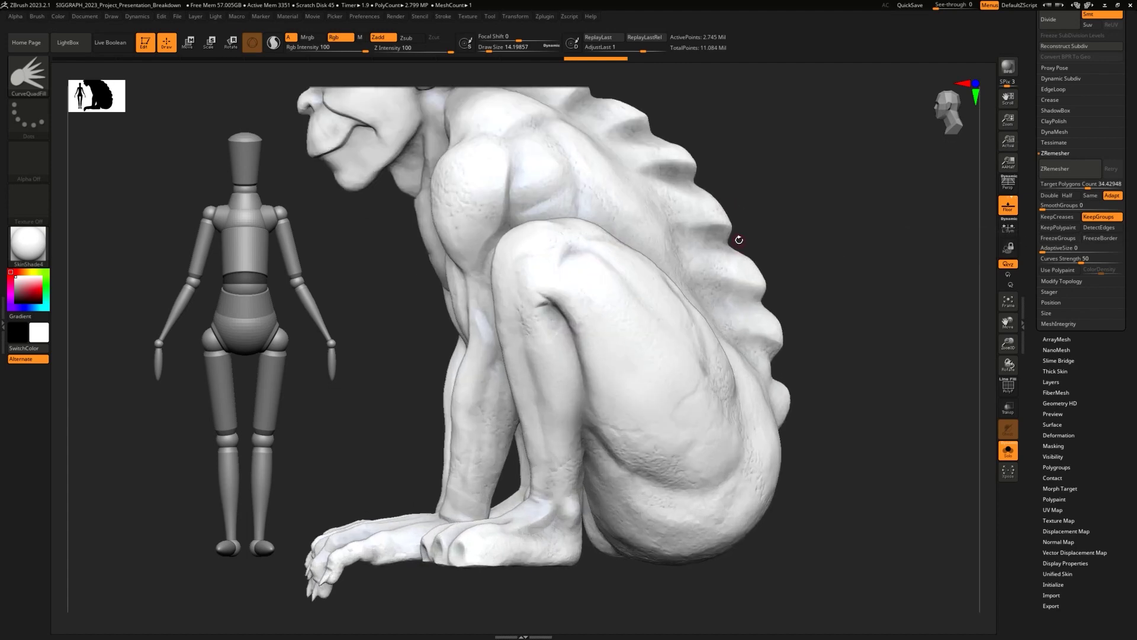
key("shift+f")
right_click_drag(749, 178, 748, 202, "alt")
right_click_drag(786, 245, 780, 184, "ctrl")
key("ctrl+n")
right_click_drag(813, 230, 548, 214, "alt")
key("shift+s")
right_click_drag(622, 293, 725, 280, "alt")
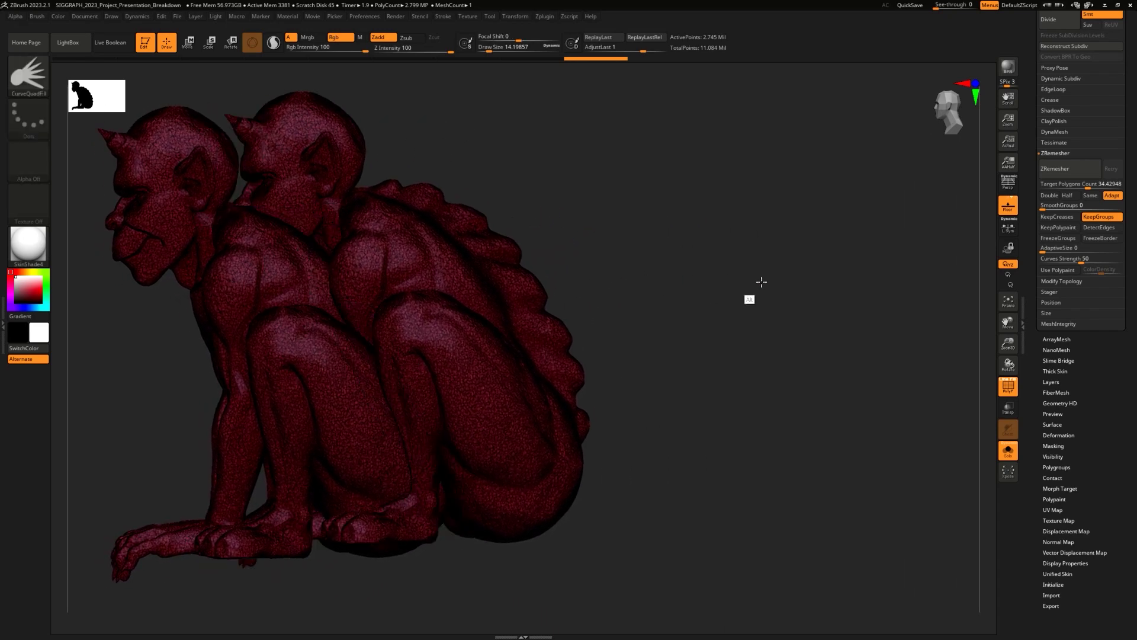
Step: Run ZRemesher on the live gargoyle body and compare its topology with the DynaMesh snapshot
left_click(1069, 168)
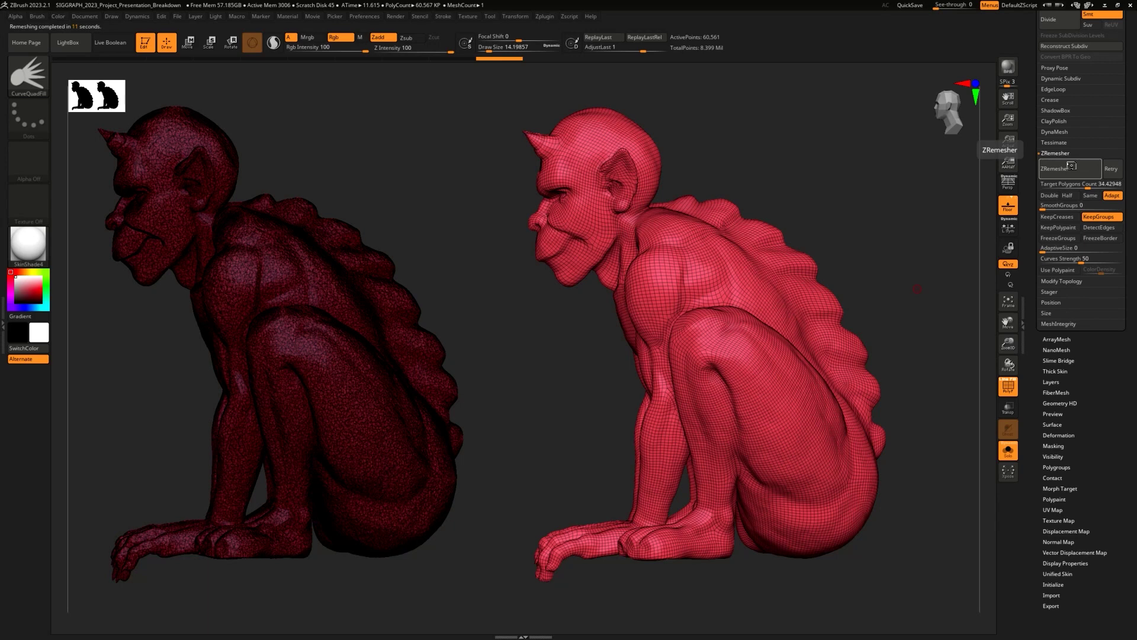
left_click_drag(859, 184, 829, 181)
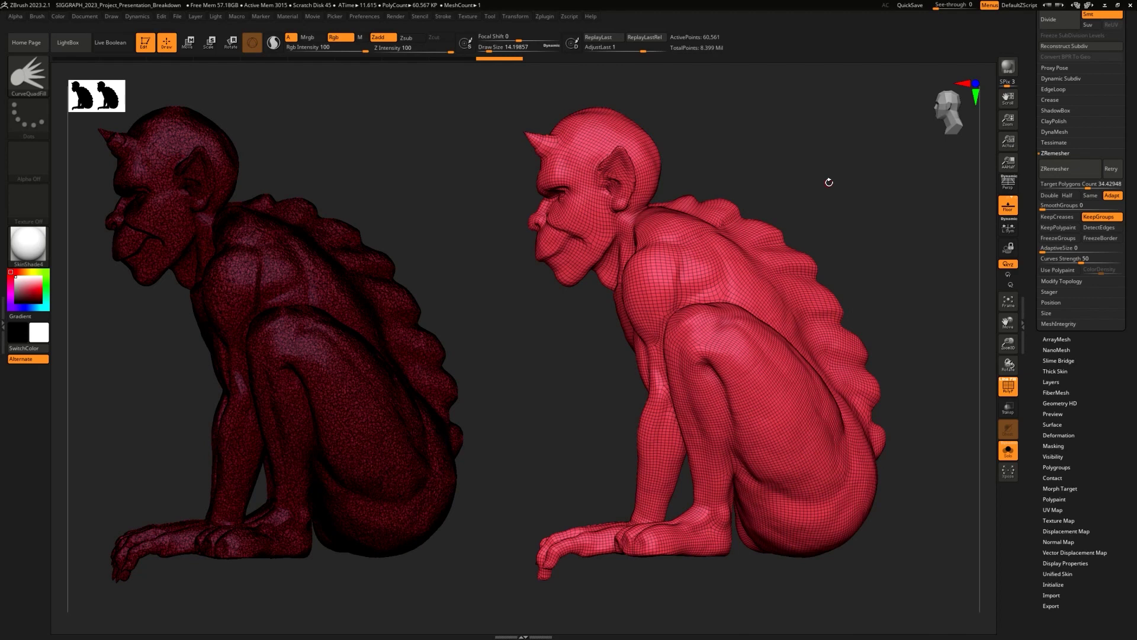
key("shift")
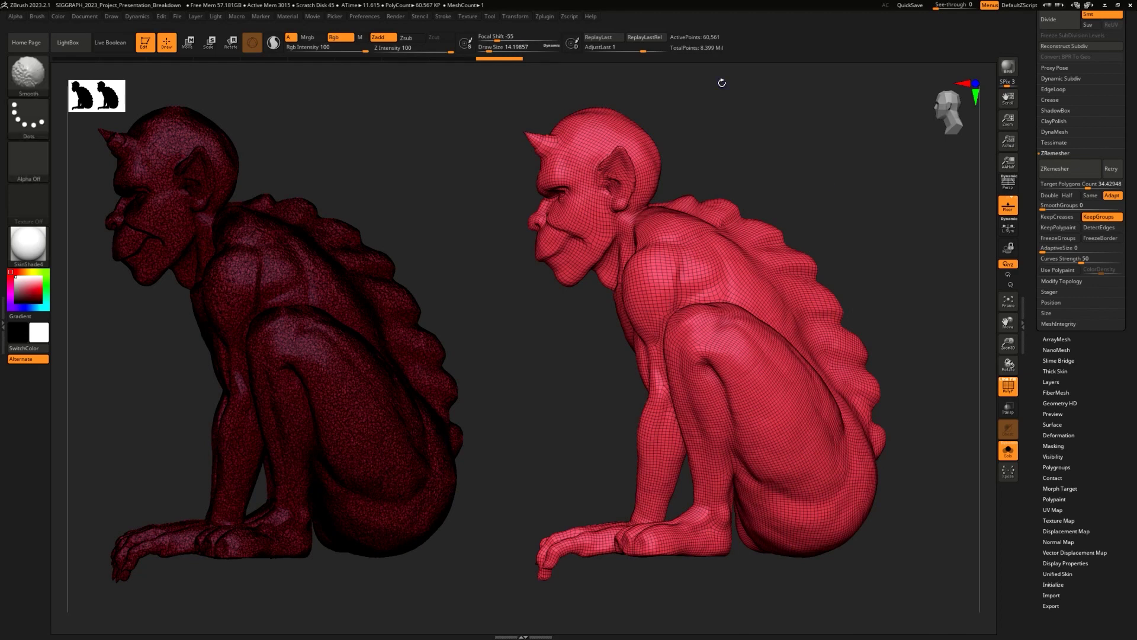
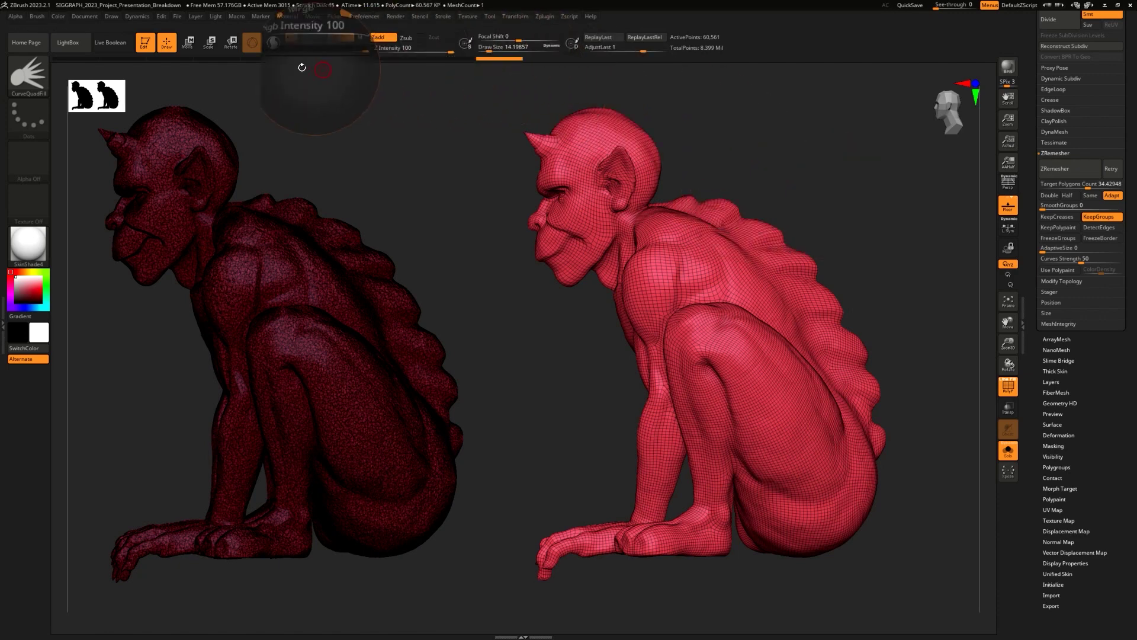
Step: Mark the detailed sculpt in the undo history as the projection source and return to the ZRemeshed mesh
left_click_drag(506, 61, 577, 55)
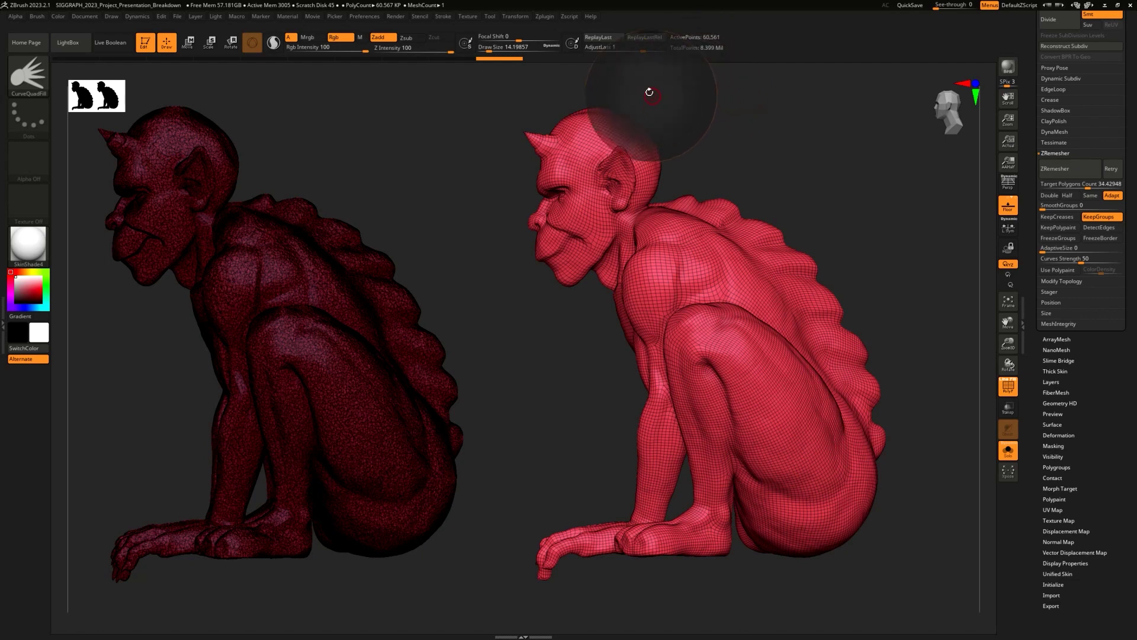
left_click_drag(497, 58, 393, 53)
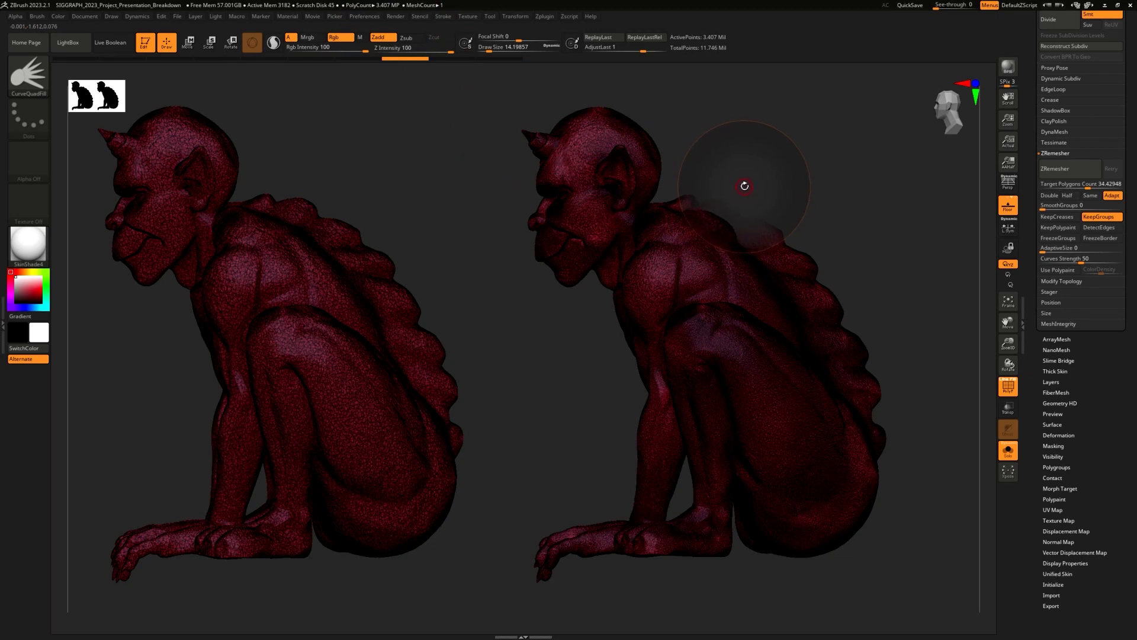
key("ctrl")
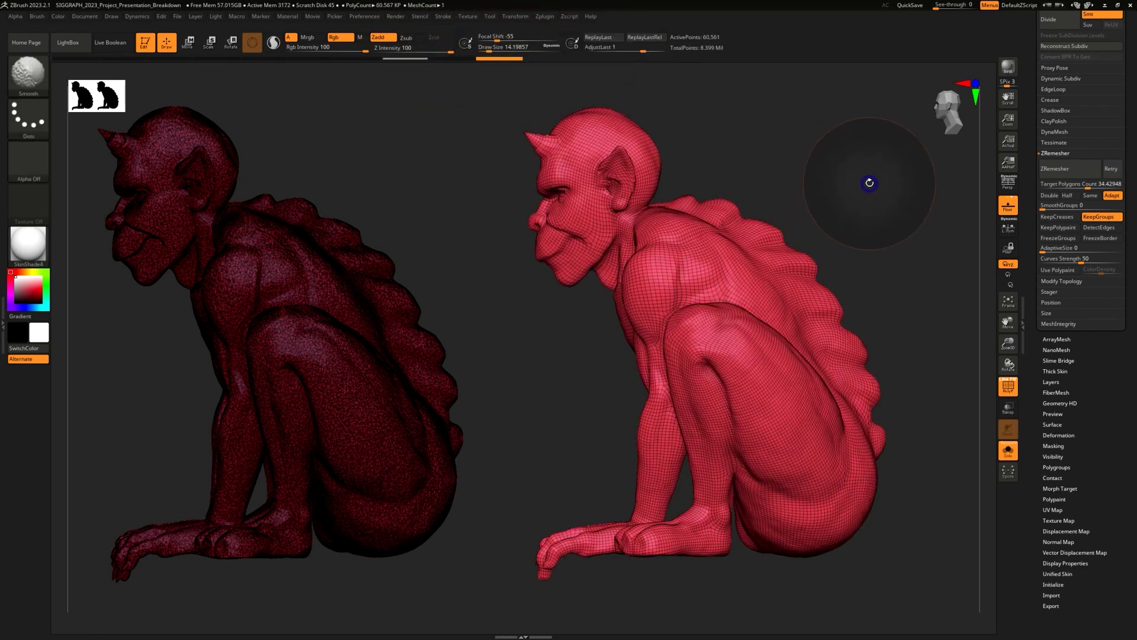
Step: Subdivide the remeshed gargoyle to subdivision level 4 and project the history detail onto it, including the PolyPaint data
key("ctrl+d")
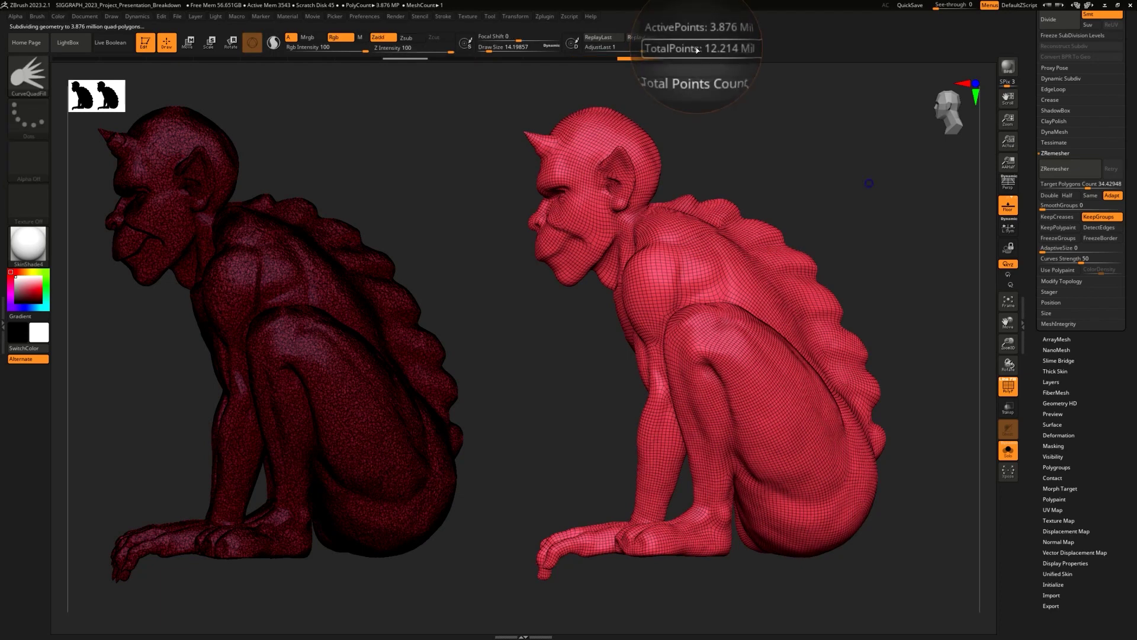
left_click_drag(1101, 134, 1100, 270)
left_click(1065, 97)
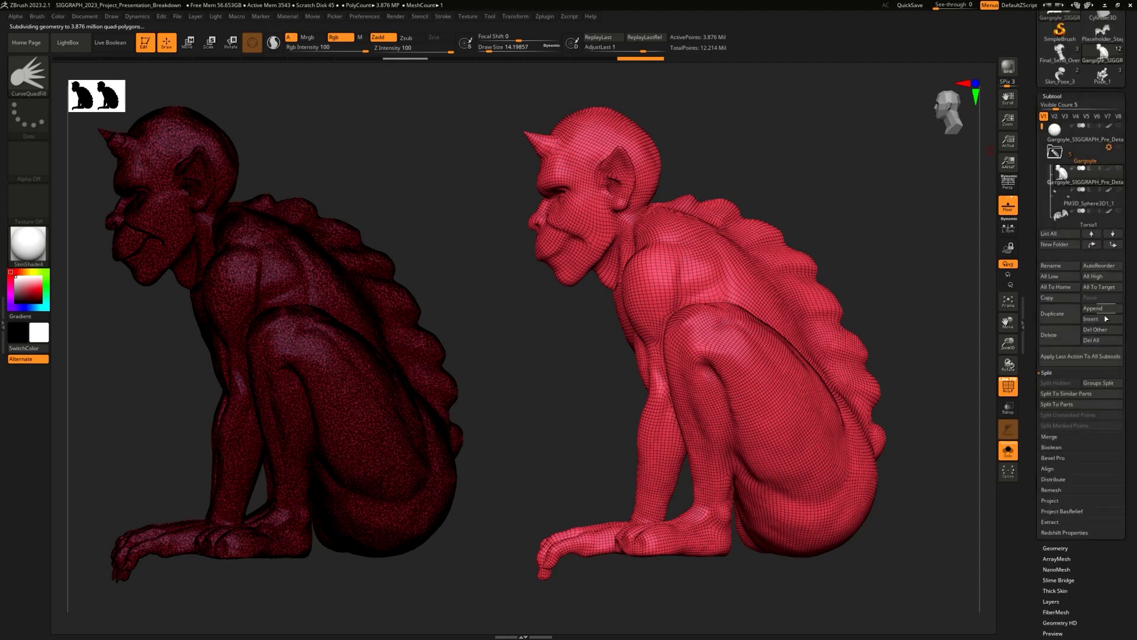
scroll(1070, 415, "down", 3)
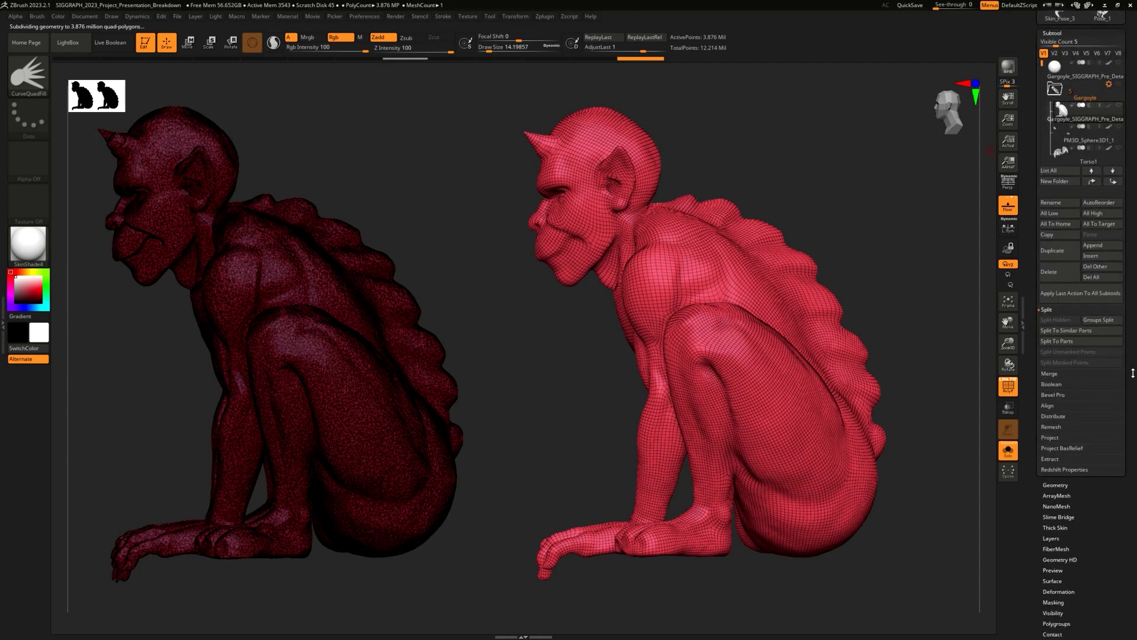
left_click(1050, 417)
scroll(1096, 356, "down", 2)
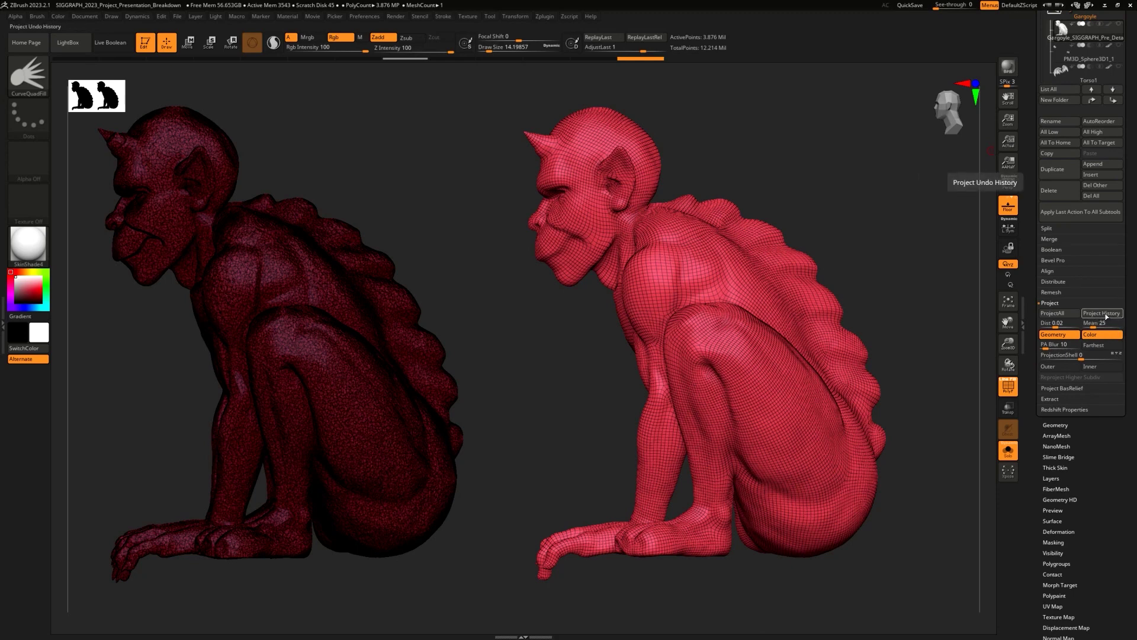
left_click(1108, 315)
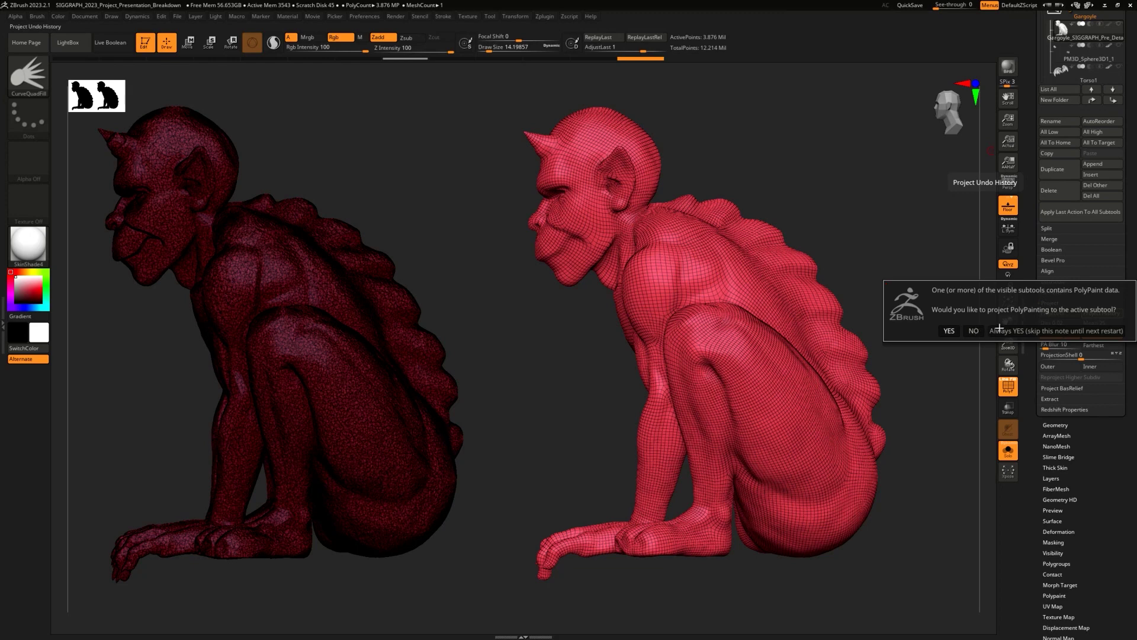
left_click(950, 331)
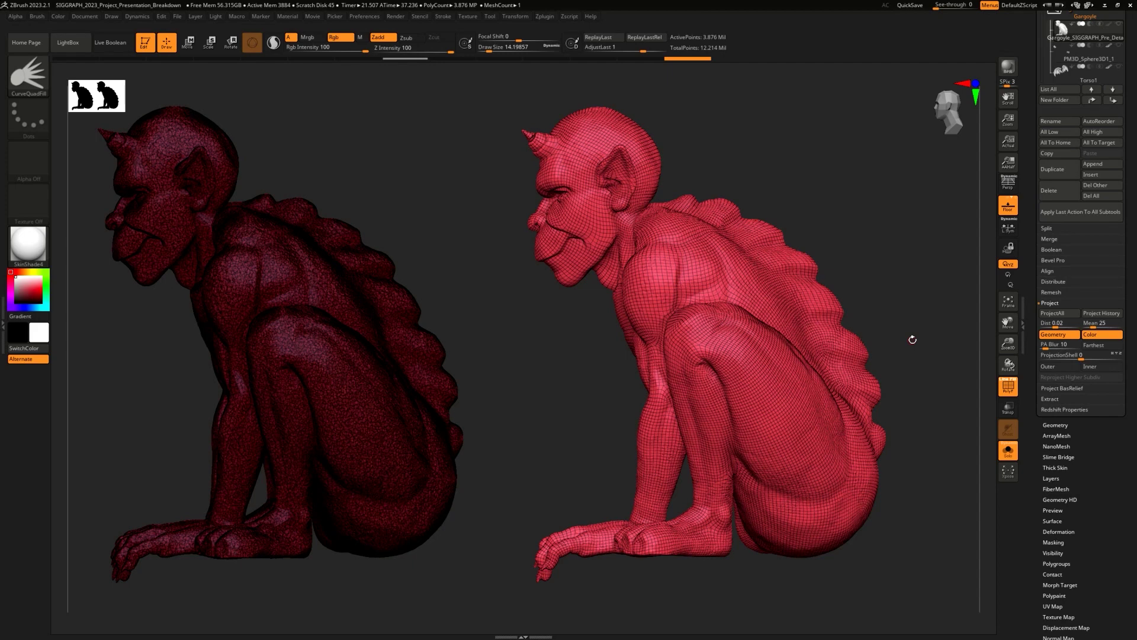
Step: Hide the wireframe and compare the gargoyle before and after the detail projection from a three-quarter view
key("shift+f")
left_click_drag(911, 338, 866, 223)
key("ctrl")
key("ctrl+z")
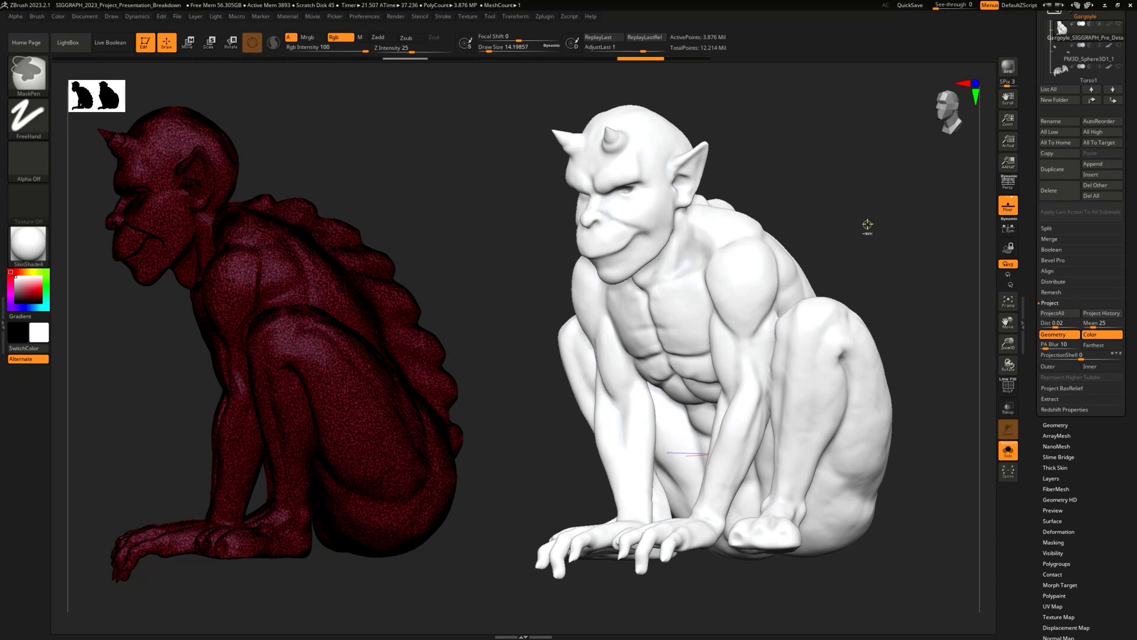
key("ctrl+shift+z")
key("ctrl+z")
key("ctrl+shift+z")
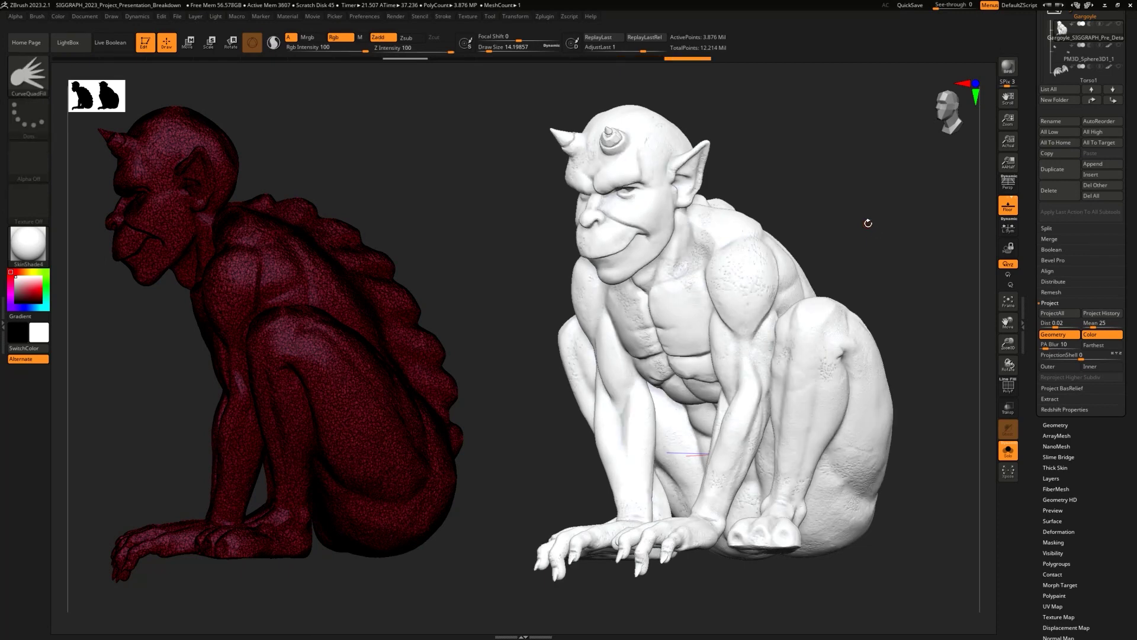
Step: Inspect the projected skin detail around the shoulder and step the mesh down to its lowest subdivision level
left_click_drag(861, 223, 829, 300, "alt")
left_click_drag(985, 206, 867, 559, "alt")
key("s")
left_click_drag(753, 245, 762, 232)
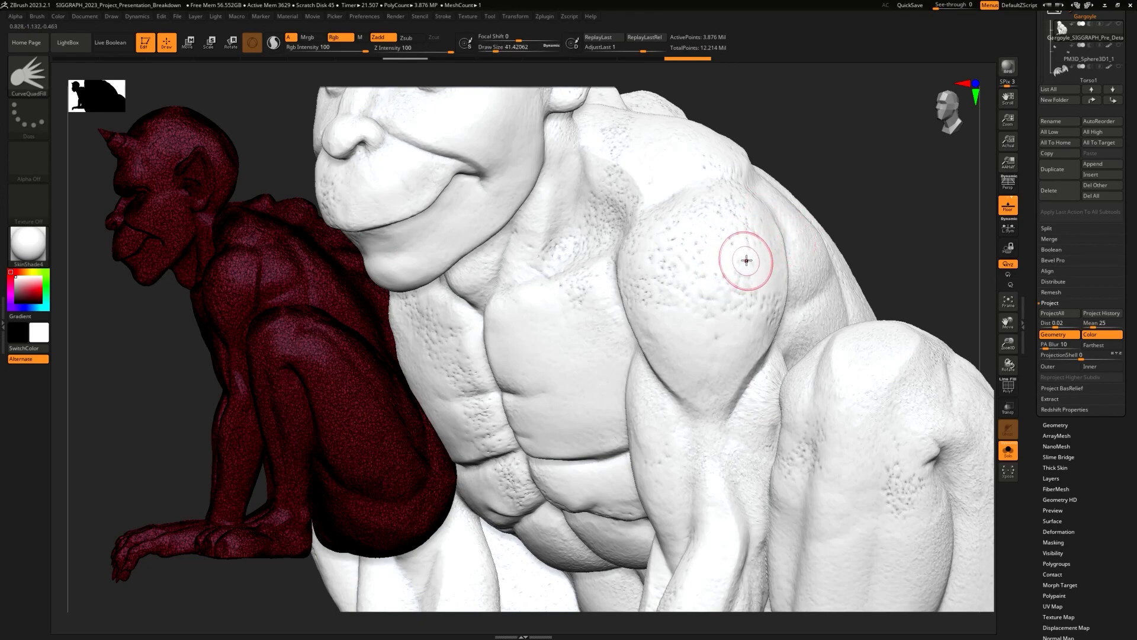
key("shift+d")
key("shift+f")
key("shift+f")
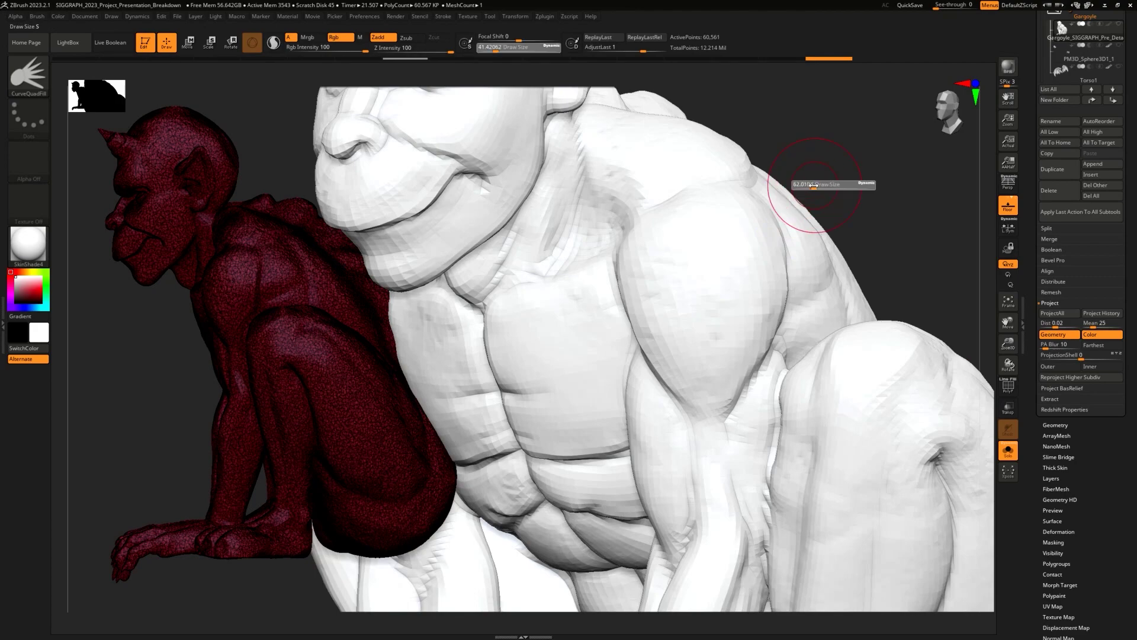
Step: Try reshaping the shoulder with the Move brush at a draw size of about 116, and undo the strokes
key("b")
key("m")
key("v")
mouse_move(823, 188)
left_mouse_down()
mouse_move(841, 179)
mouse_move(878, 189)
mouse_move(851, 191)
left_mouse_up()
key("s")
left_click_drag(851, 246, 851, 296)
left_click_drag(937, 234, 923, 208, "alt")
key("ctrl+z")
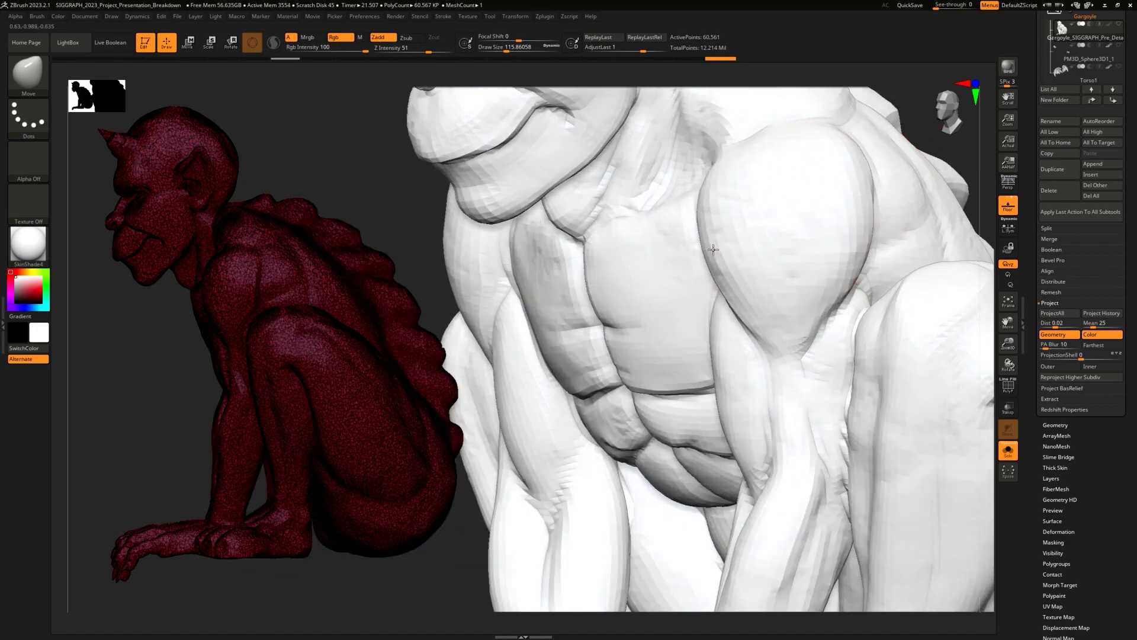
key("ctrl+z")
key("ctrl+z")
key("ctrl+z")
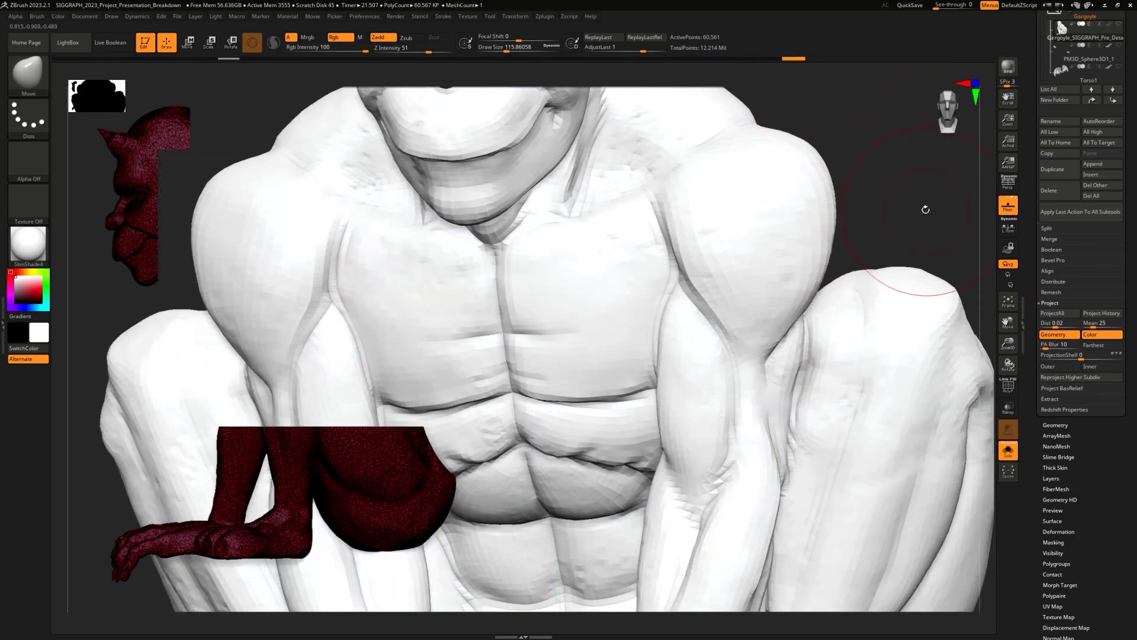
Step: Check the wireframe of the lowest subdivision level on the torso and return the mesh to its highest level
key("shift+f")
key("shift+f")
key("shift+f")
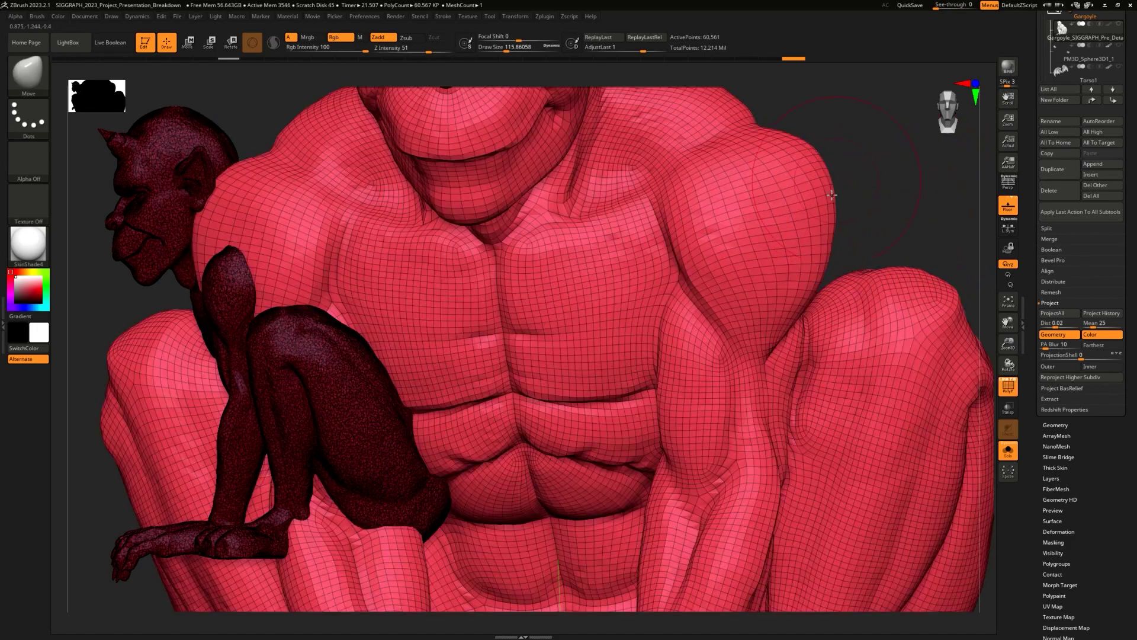
key("shift+f")
key("d")
key("d")
key("d")
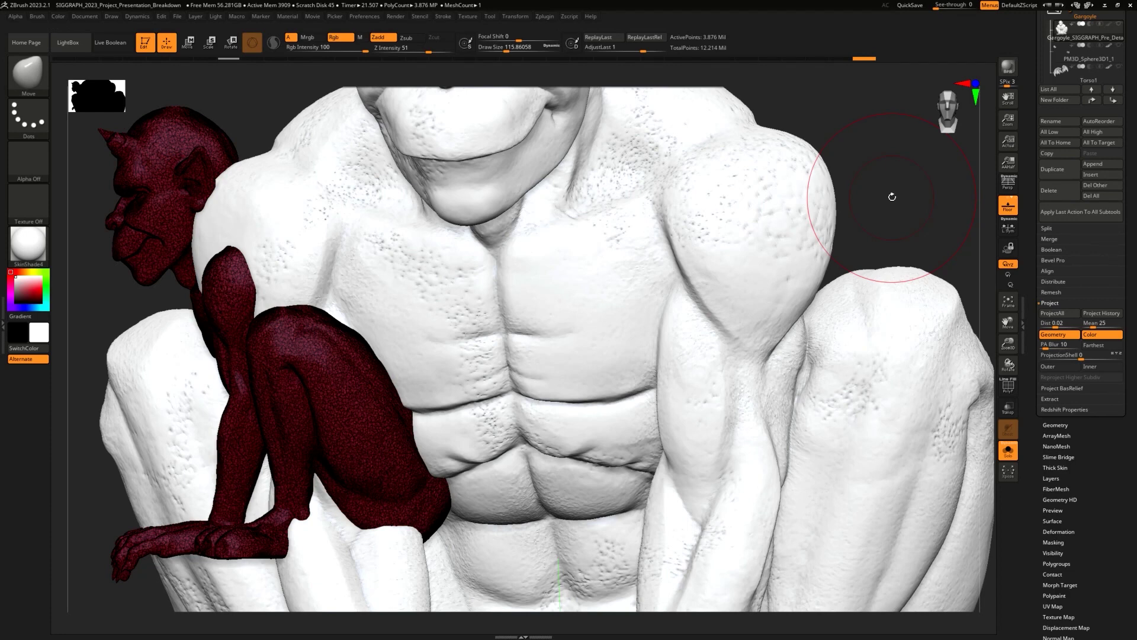
Step: Compare the lowest and highest subdivision levels again, ending with the whole front of the gargoyle at the highest level
key("shift+d")
key("shift+d")
key("shift+d")
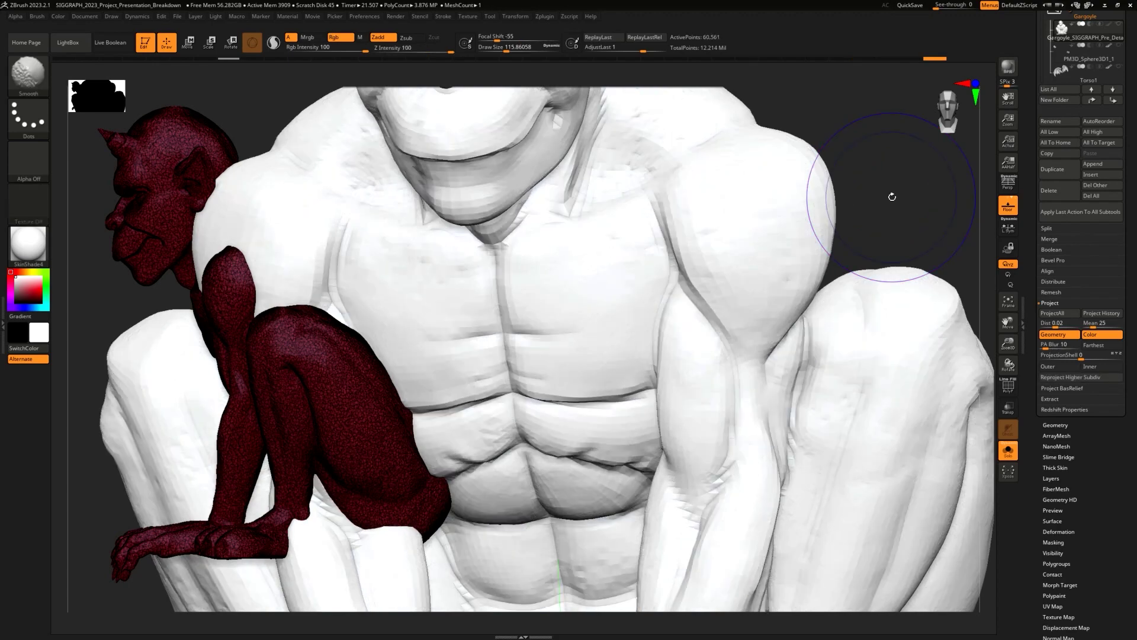
mouse_move(827, 173)
left_mouse_down()
mouse_move(812, 178)
mouse_move(822, 209)
left_mouse_up()
mouse_move(843, 229)
right_mouse_down("ctrl")
mouse_move(851, 167)
mouse_move(934, 190)
right_mouse_up("ctrl")
key("d")
key("d")
key("d")
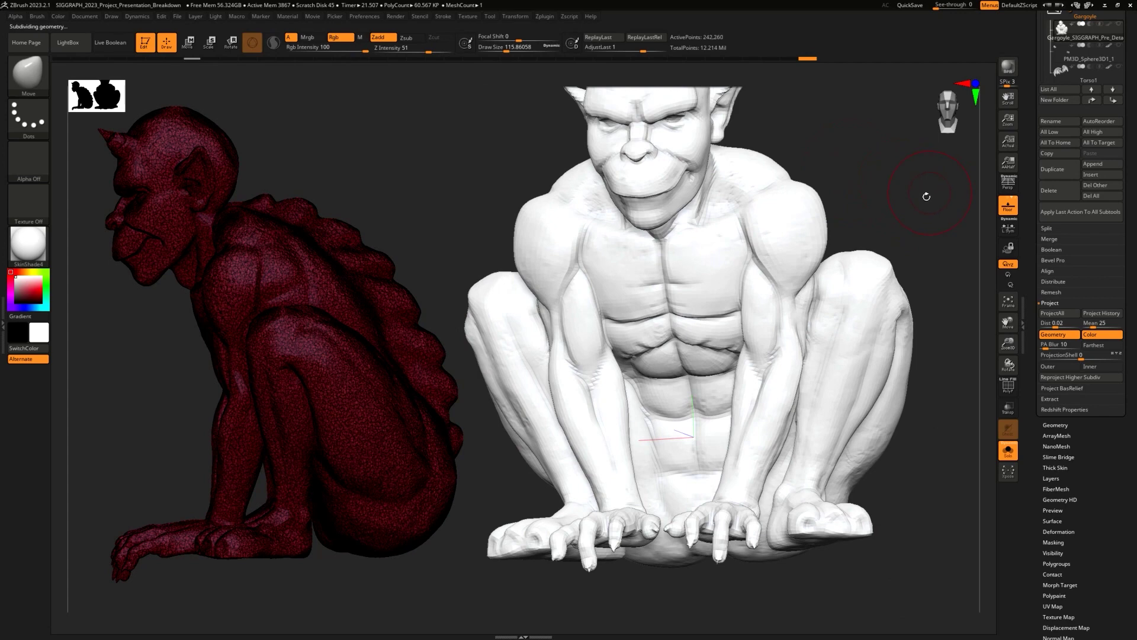
Step: Clear the old reference snapshot from the canvas and open the Proxy Pose settings for the gargoyle
key("ctrl+n")
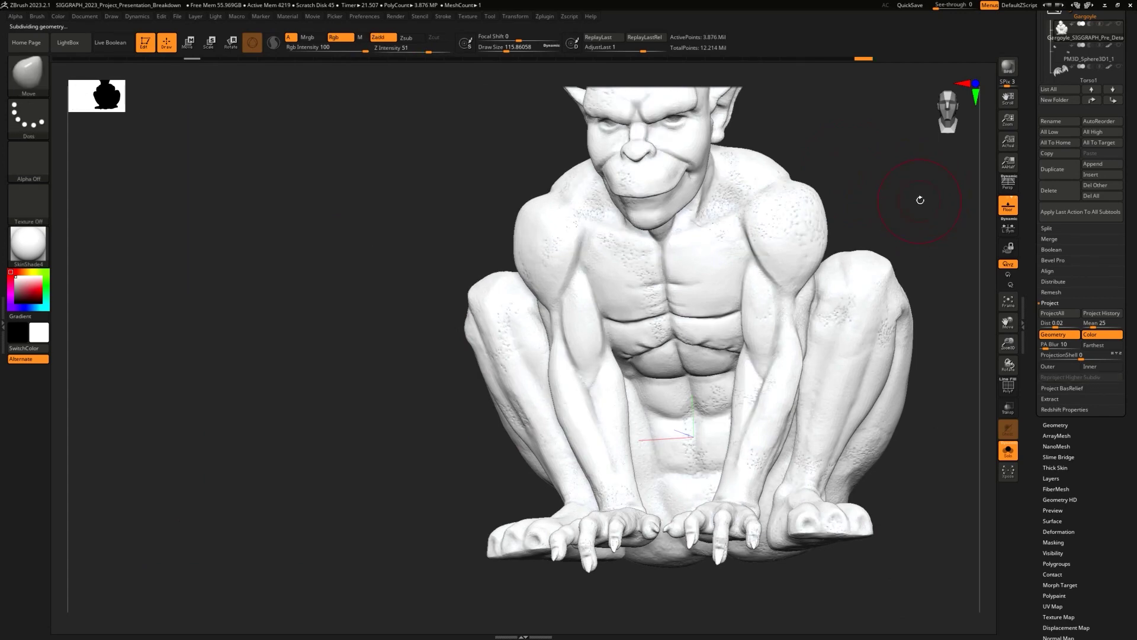
right_click_drag(898, 208, 708, 240, "alt")
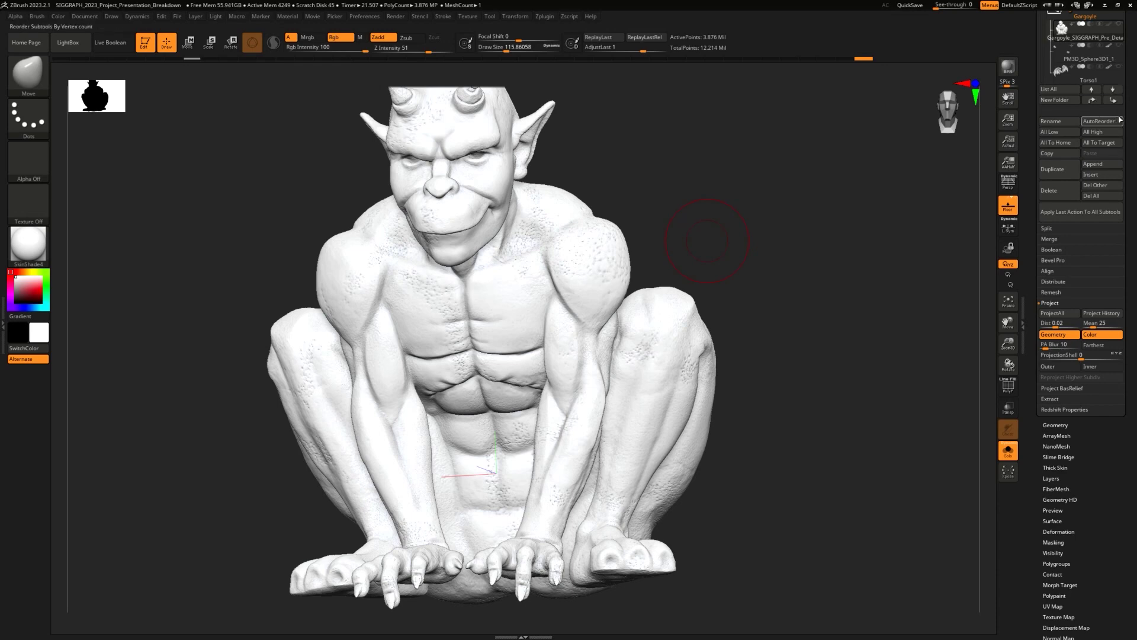
scroll(1066, 119, "up", 3)
left_click(1060, 40)
left_click(1063, 51)
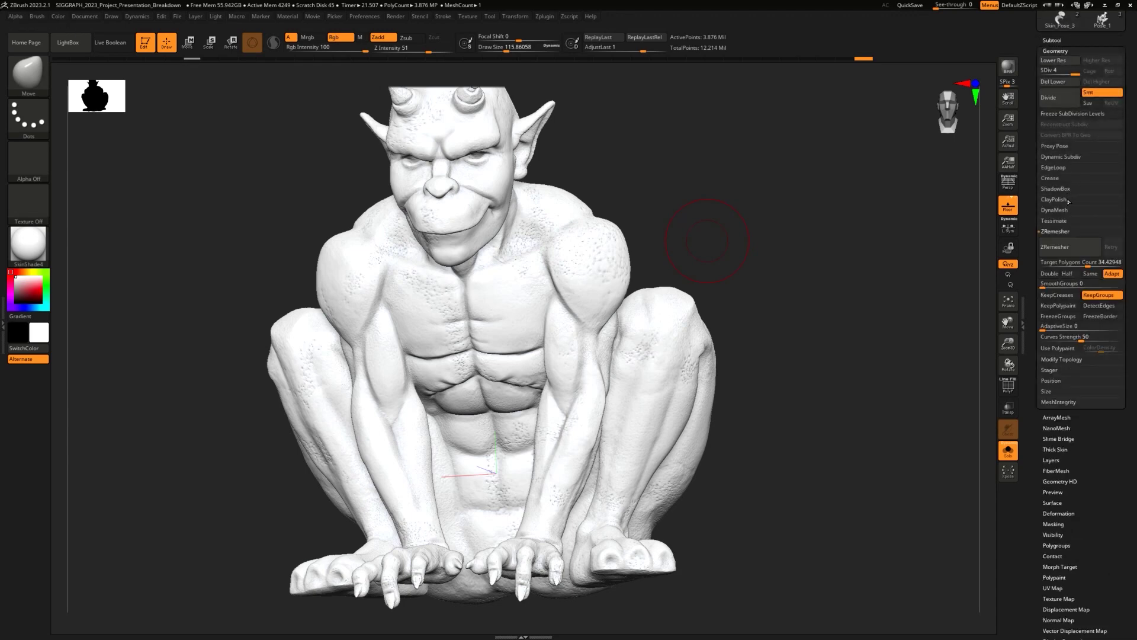
left_click(1068, 147)
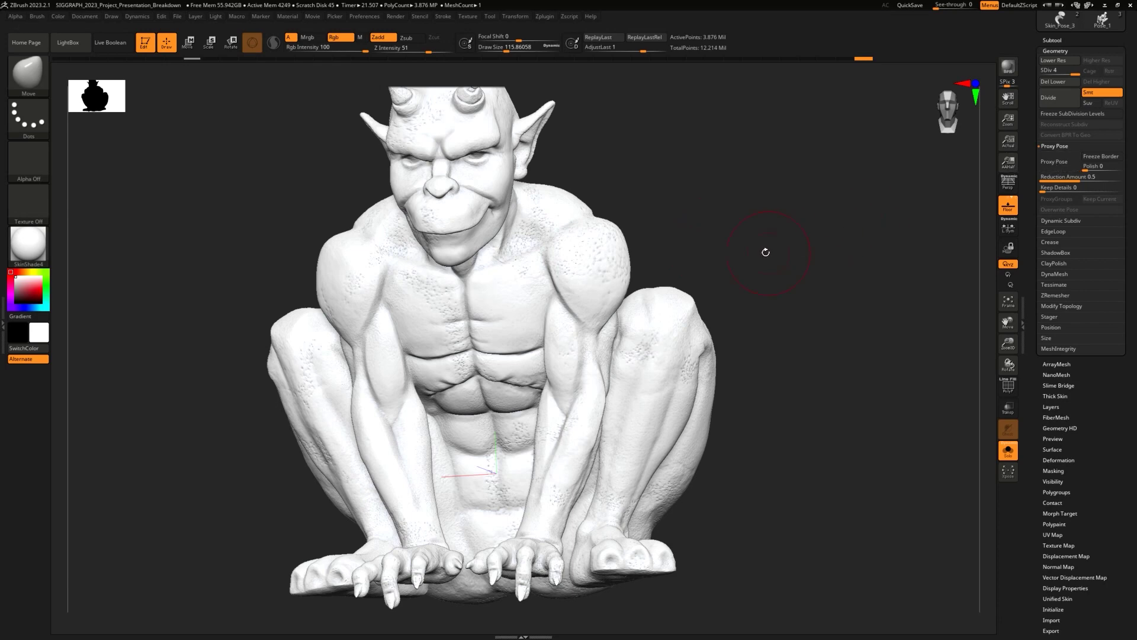
Step: Place a wireframed side-view snapshot of the gargoyle on the canvas and position the live model beside it
left_click_drag(777, 249, 787, 281)
right_click_drag(787, 281, 817, 270, "ctrl")
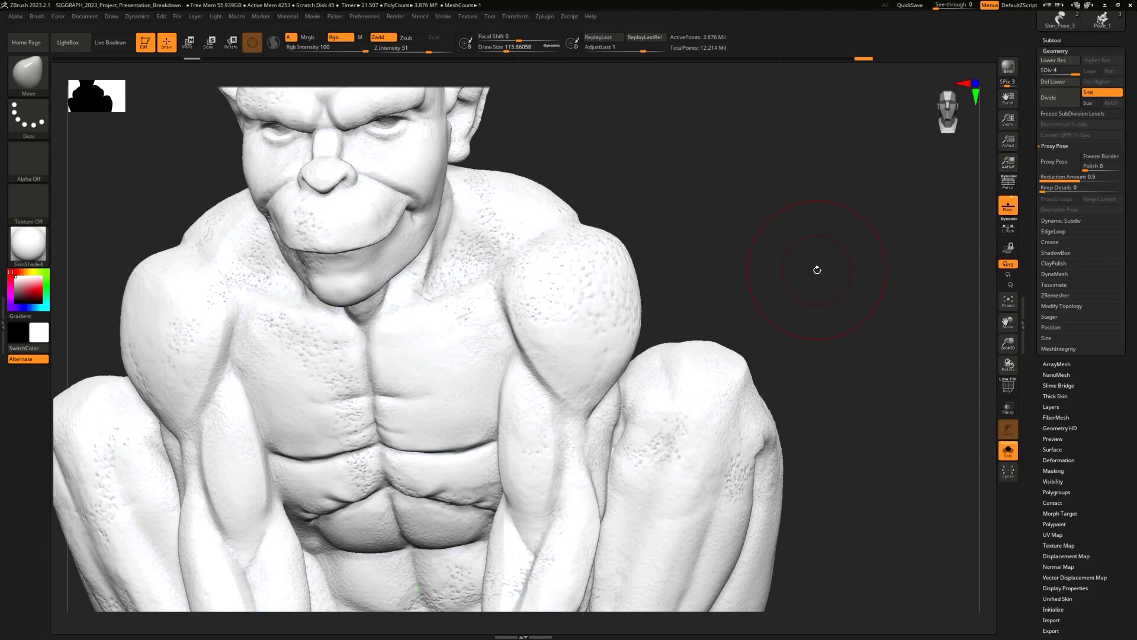
left_click_drag(727, 247, 745, 260, "alt")
left_click_drag(770, 248, 789, 184, "shift")
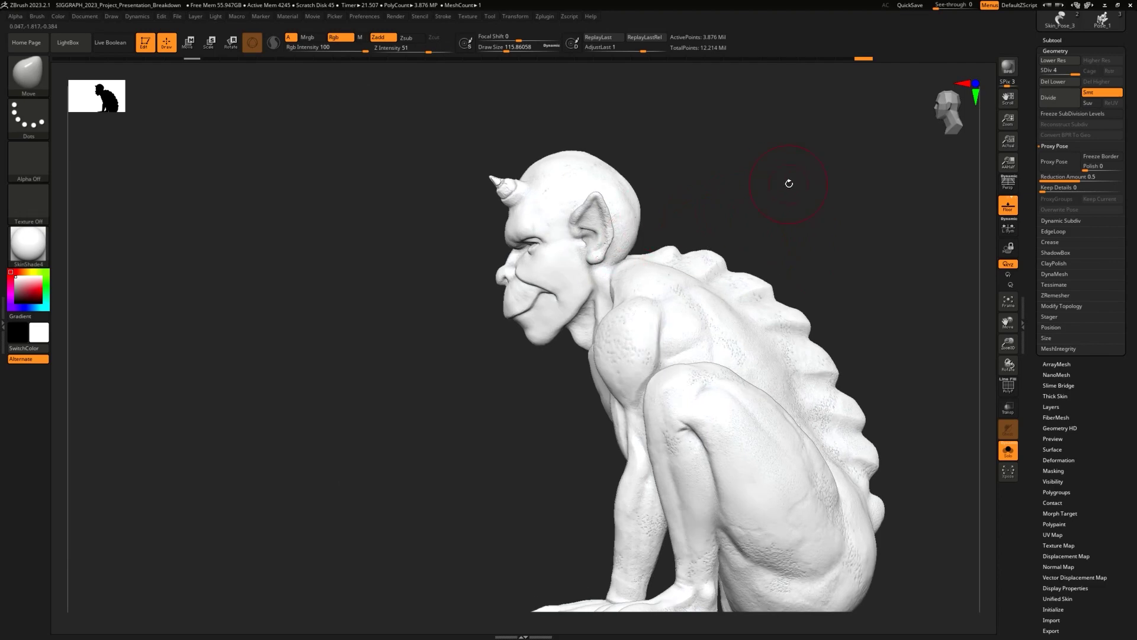
mouse_move(773, 232)
left_mouse_down("alt")
mouse_move(710, 225)
mouse_move(764, 243)
left_mouse_up("alt")
key("shift+f")
left_click_drag(835, 276, 563, 219, "alt")
key("shift+s")
left_click_drag(536, 284, 898, 268, "alt")
key("shift+f")
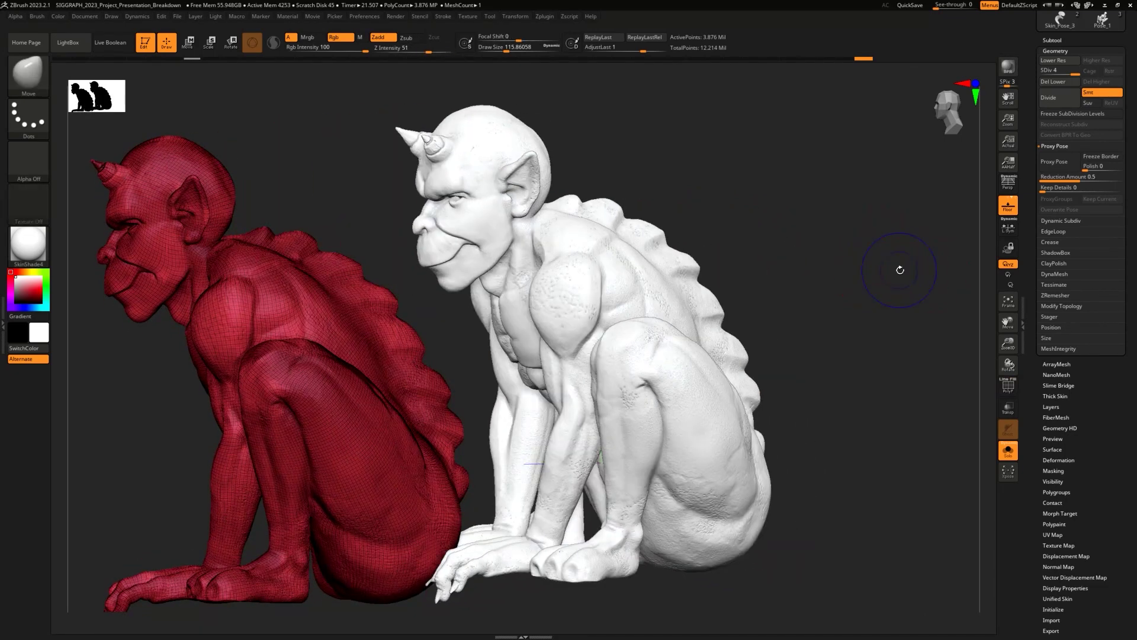
Step: Lower the gargoyle to subdivision level 3 and generate a Proxy Pose mesh with a Reduction Amount of about 0.39
key("shift+f")
key("shift+d")
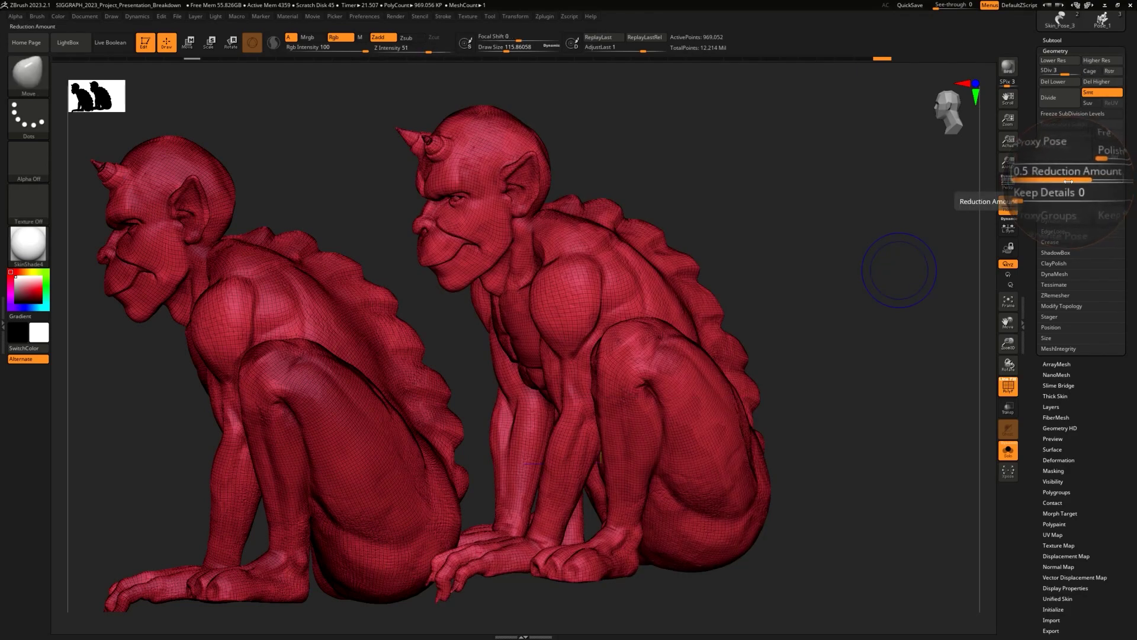
mouse_move(1078, 178)
left_mouse_down()
mouse_move(1057, 181)
mouse_move(1111, 180)
mouse_move(1071, 181)
left_mouse_up()
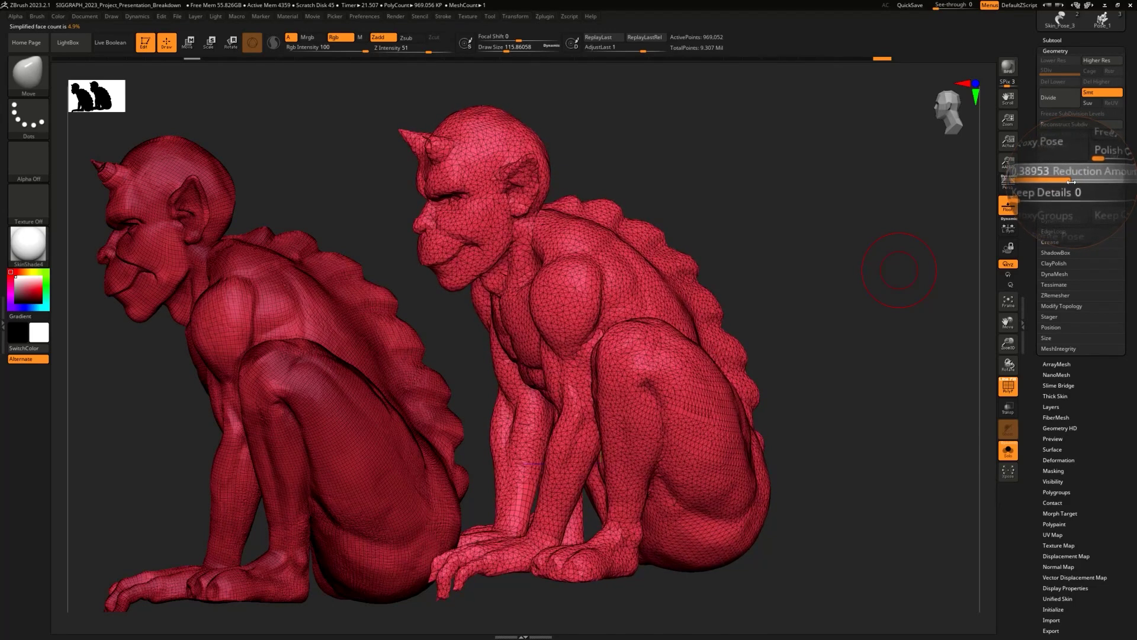
left_click_drag(1071, 181, 1068, 181)
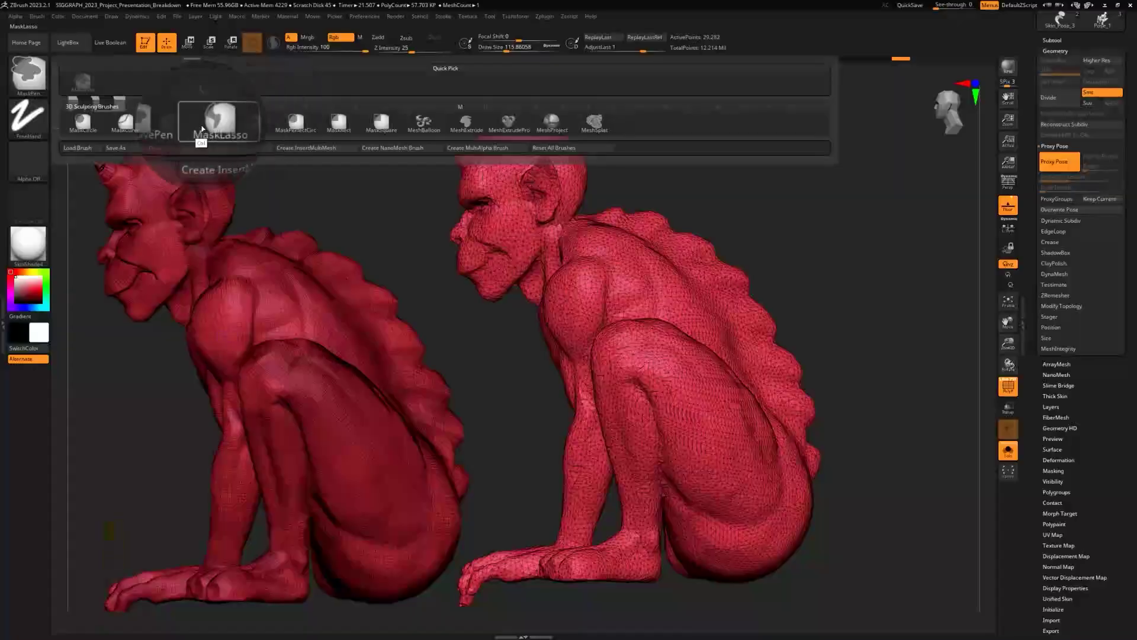
Step: Mask the proxy's head with the MaskLasso brush and invert the mask so only the head stays editable
left_click(221, 118)
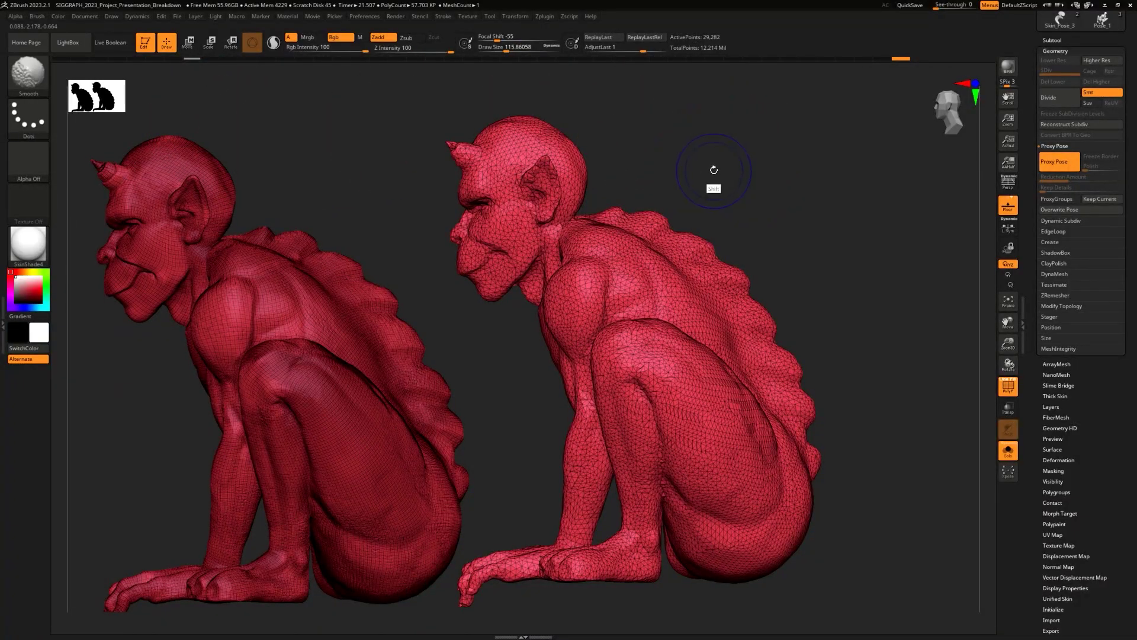
mouse_move(603, 186)
left_mouse_down("ctrl")
mouse_move(550, 246)
mouse_move(424, 224)
mouse_move(652, 159)
mouse_move(553, 223)
left_mouse_up("ctrl")
mouse_move(600, 191)
left_mouse_down("ctrl")
mouse_move(454, 315)
mouse_move(639, 150)
left_mouse_up("ctrl")
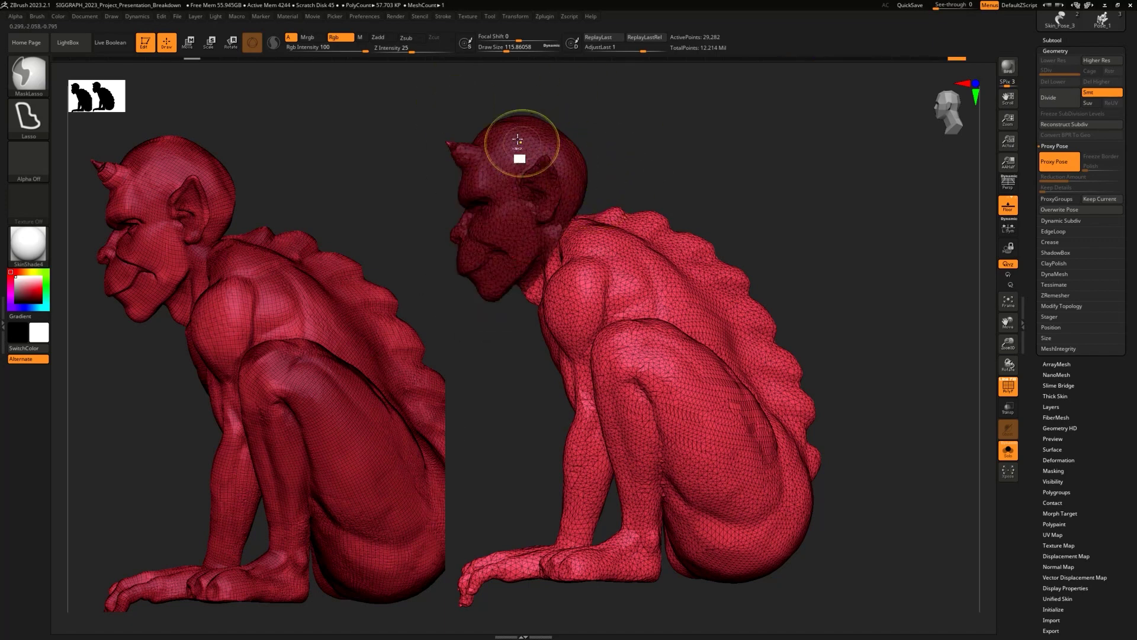
left_click(419, 162, "ctrl")
left_click_drag(419, 162, 476, 134, "ctrl")
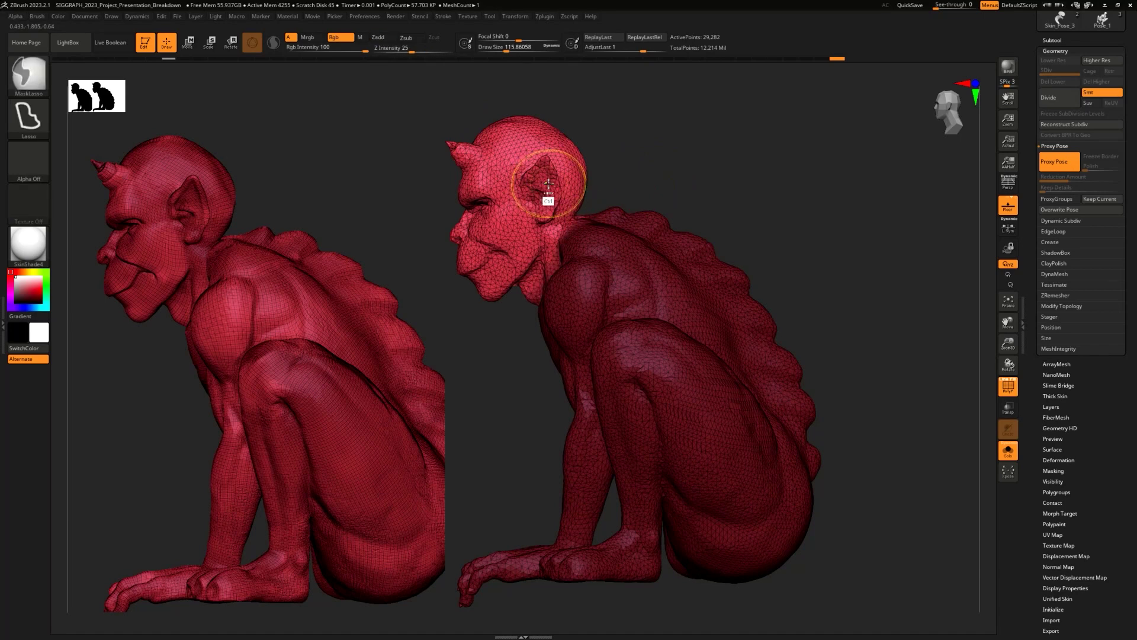
left_click(627, 176, "ctrl")
left_click(618, 166, "ctrl")
Step: Center the transform gizmo on the unmasked head, and scale the head down closer to the neck
key("w")
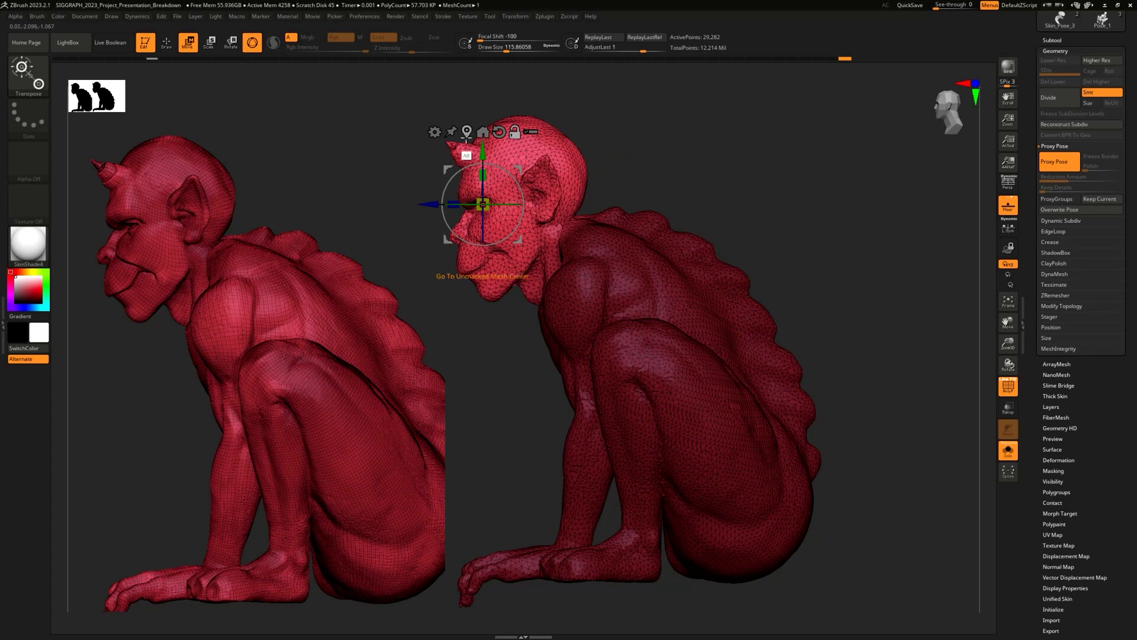
left_click(482, 133)
left_click_drag(539, 213, 527, 254)
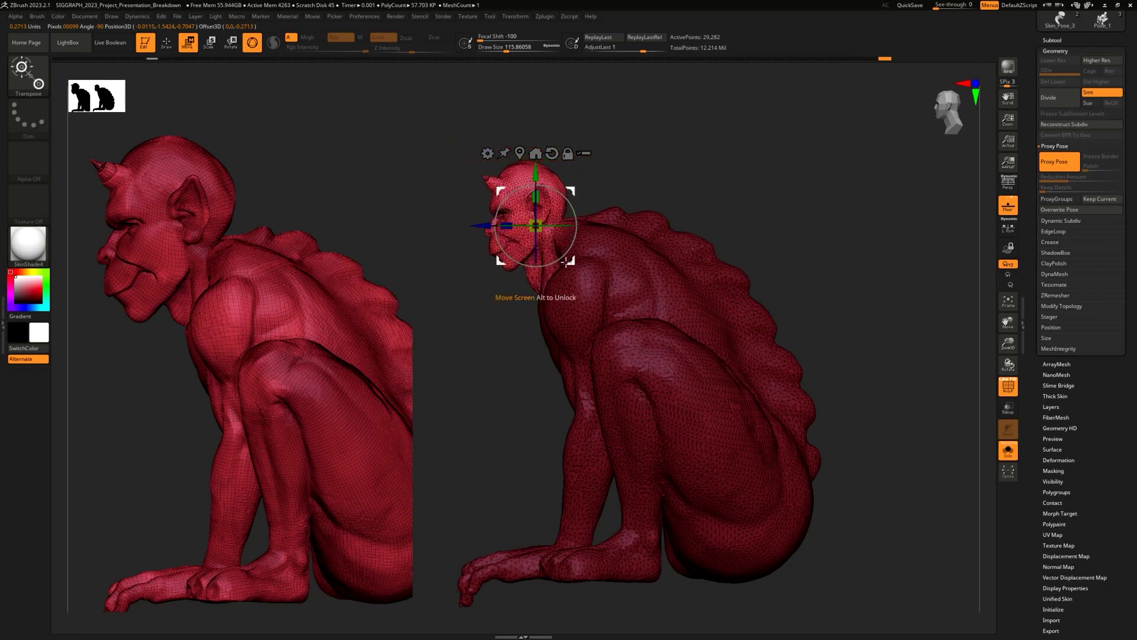
Step: Turn off Proxy Pose to transfer the smaller head to the subdivided gargoyle, and raise the mesh to subdivision level 4
key("q")
left_click_drag(775, 189, 853, 256)
mouse_move(759, 204)
left_mouse_down()
mouse_move(777, 181)
mouse_move(828, 213)
mouse_move(764, 214)
left_mouse_up()
left_click_drag(638, 148, 655, 207, "alt")
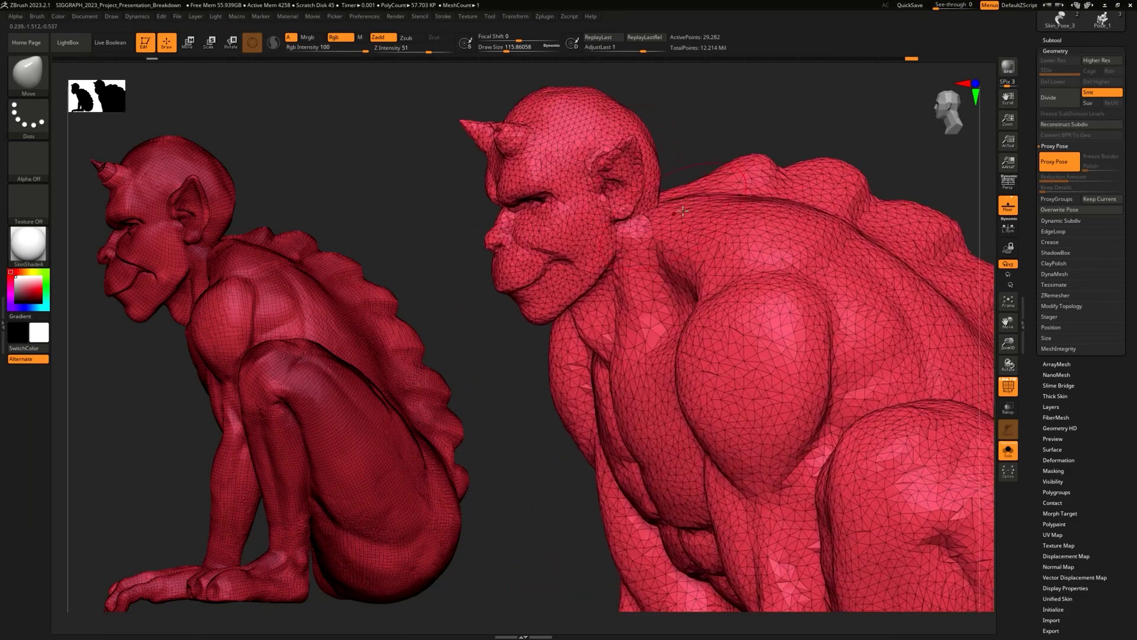
left_click(1065, 165)
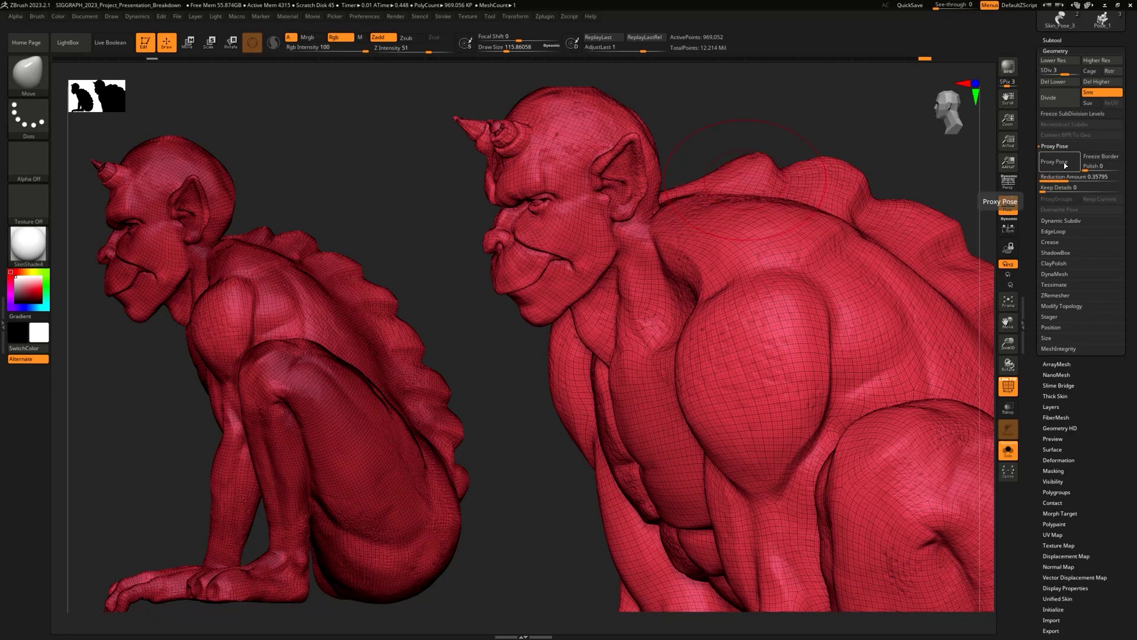
key("shift")
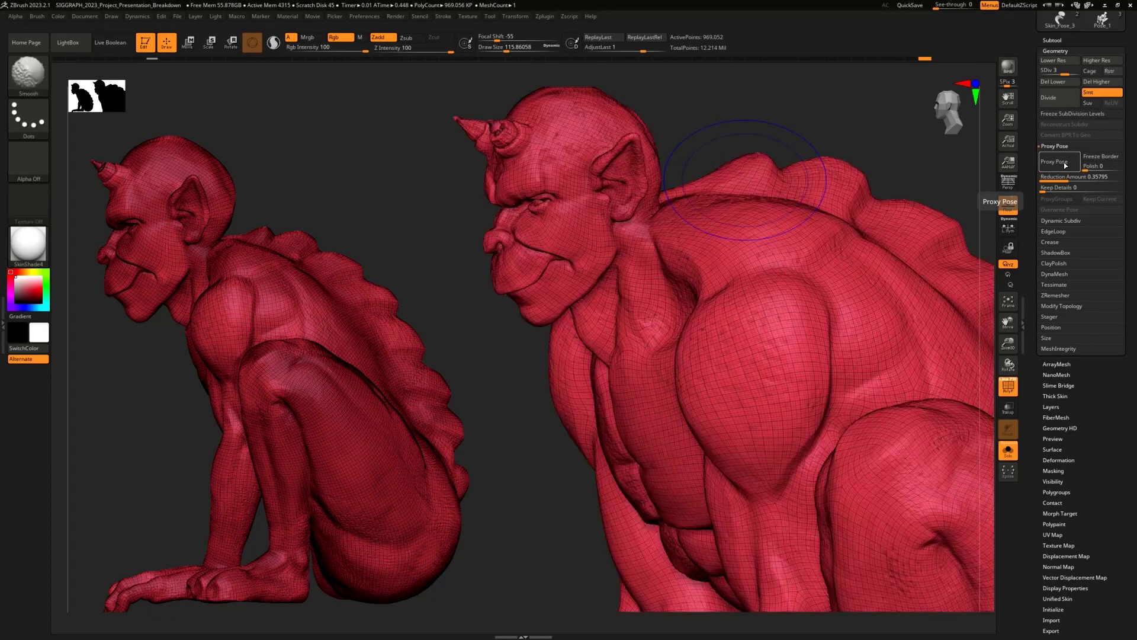
key("shift+d")
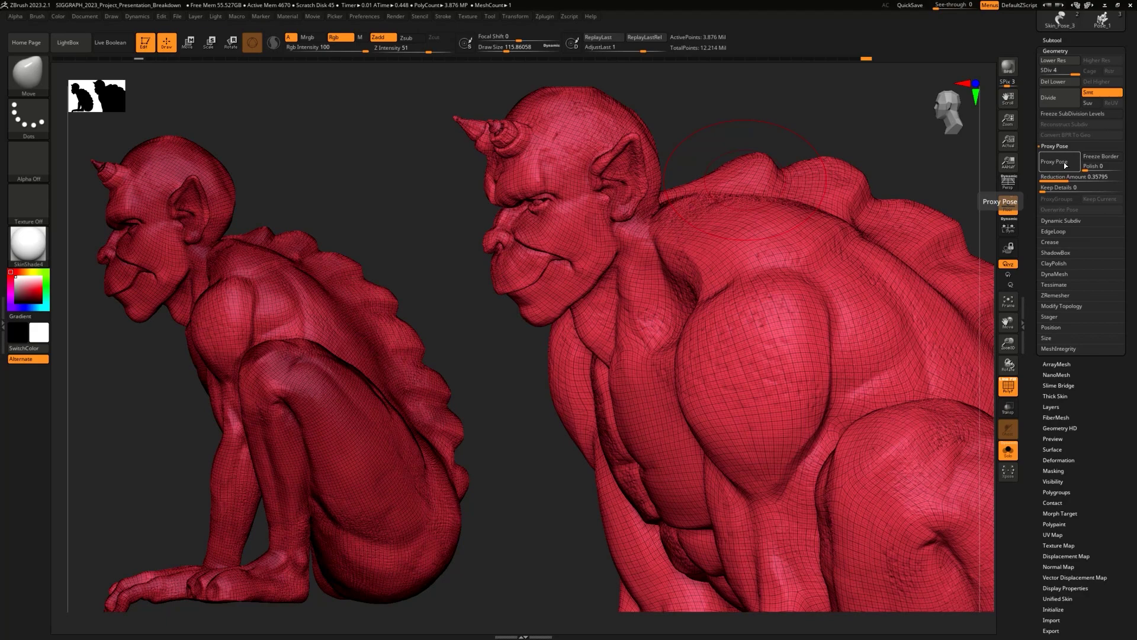
Step: Clear the side-view snapshot from the canvas and switch to the ZModeler brush
mouse_move(546, 515)
left_mouse_down("alt")
mouse_move(770, 296)
mouse_move(842, 264)
mouse_move(819, 285)
mouse_move(724, 264)
left_mouse_up("alt")
key("ctrl+n")
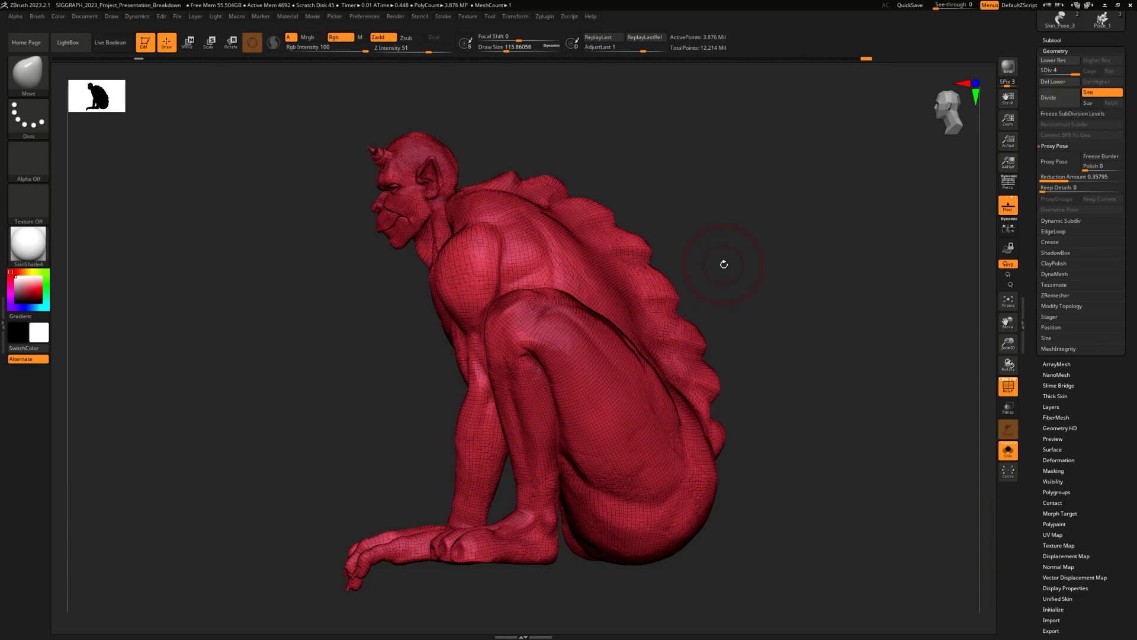
key("b")
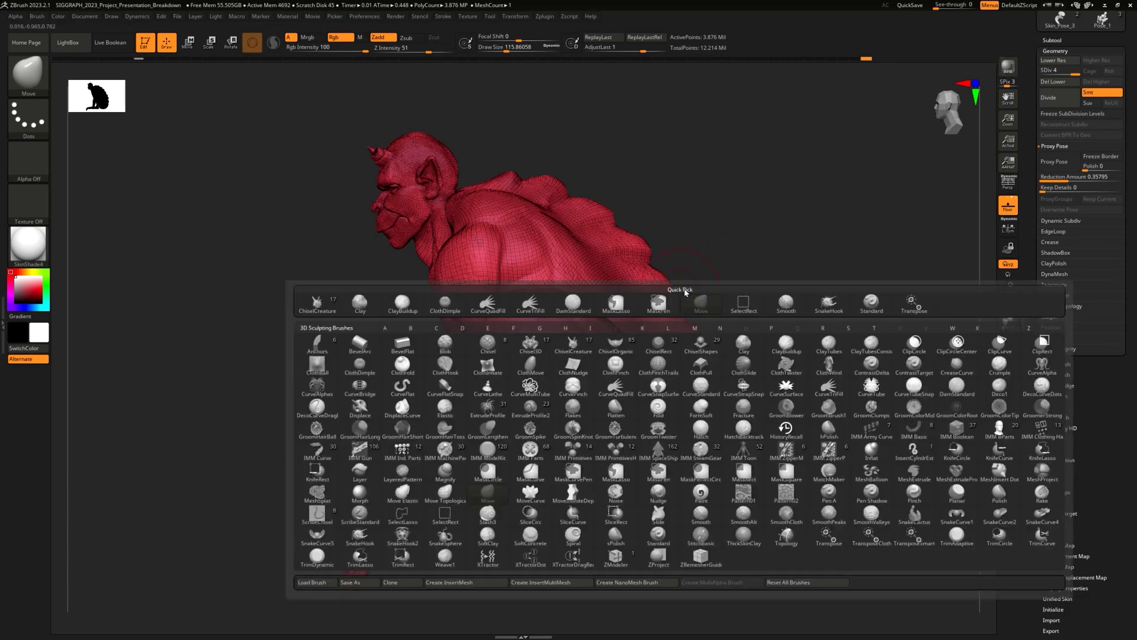
key("z")
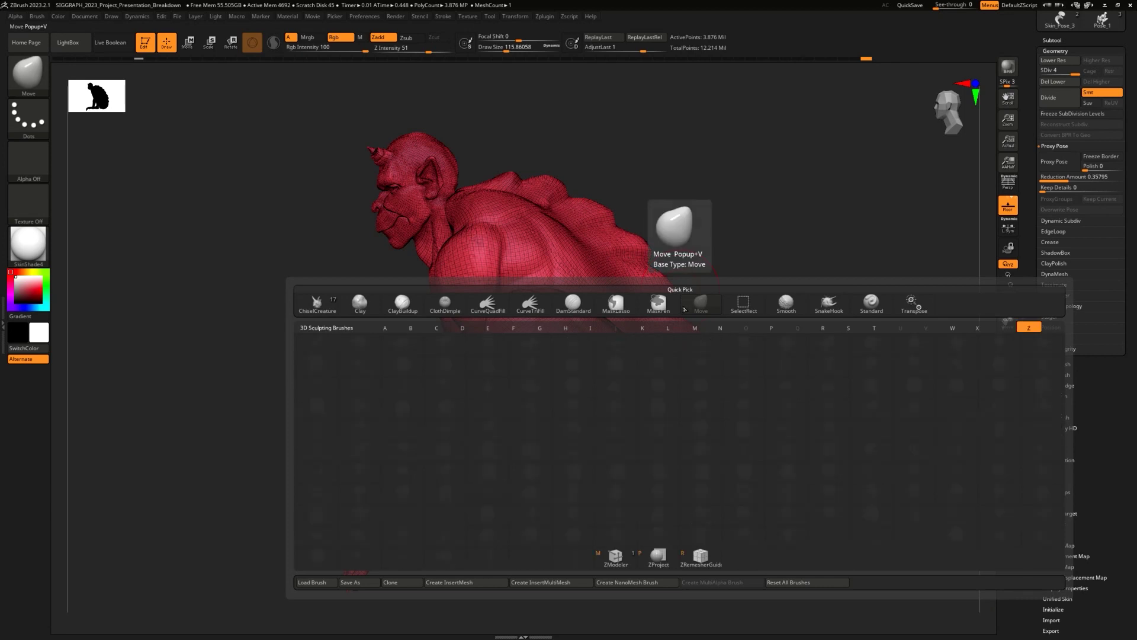
left_click(617, 555)
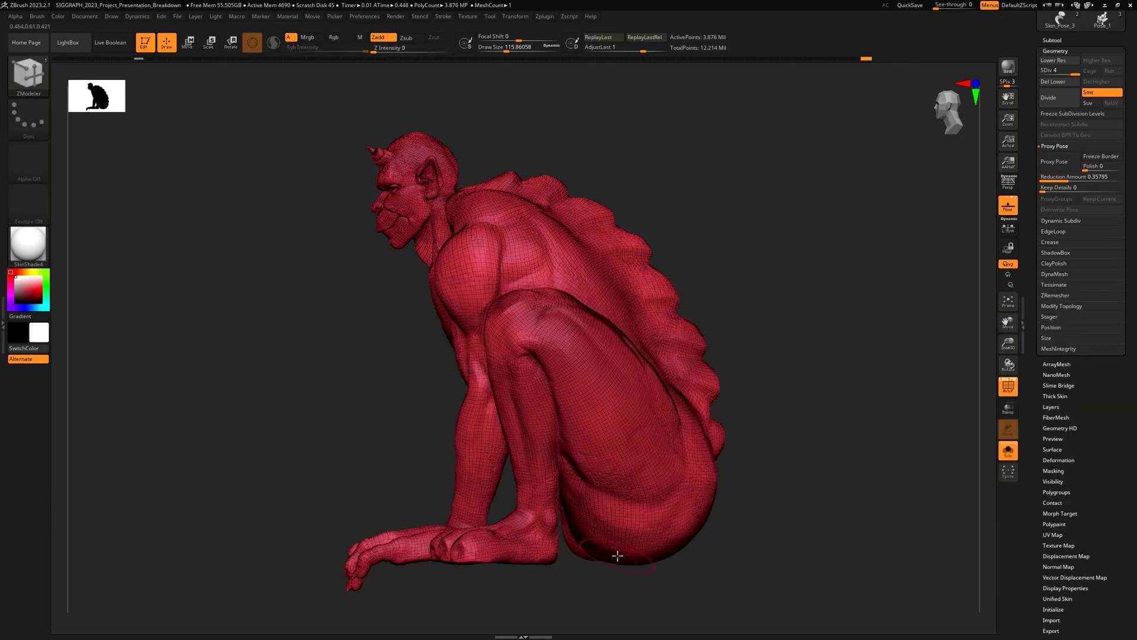
Step: Insert a Cube3D as a new subtool directly below the sphere at the start of the subtool list
left_click_drag(1060, 44, 1057, 36)
left_click(1057, 35)
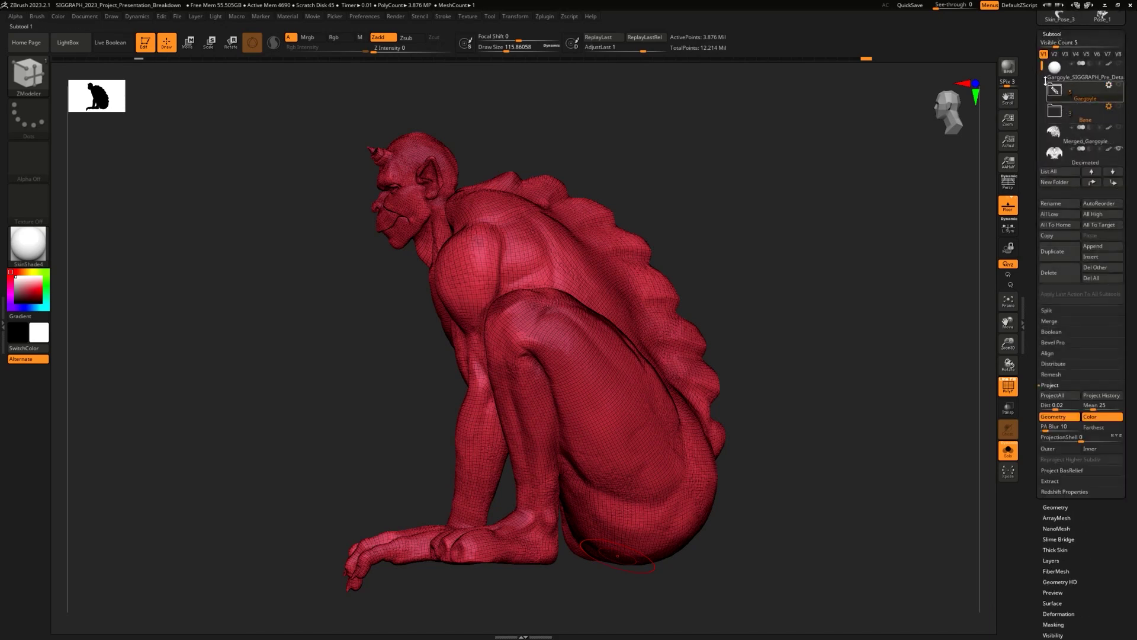
left_click(1101, 257)
left_click(1084, 71)
left_click(1103, 259)
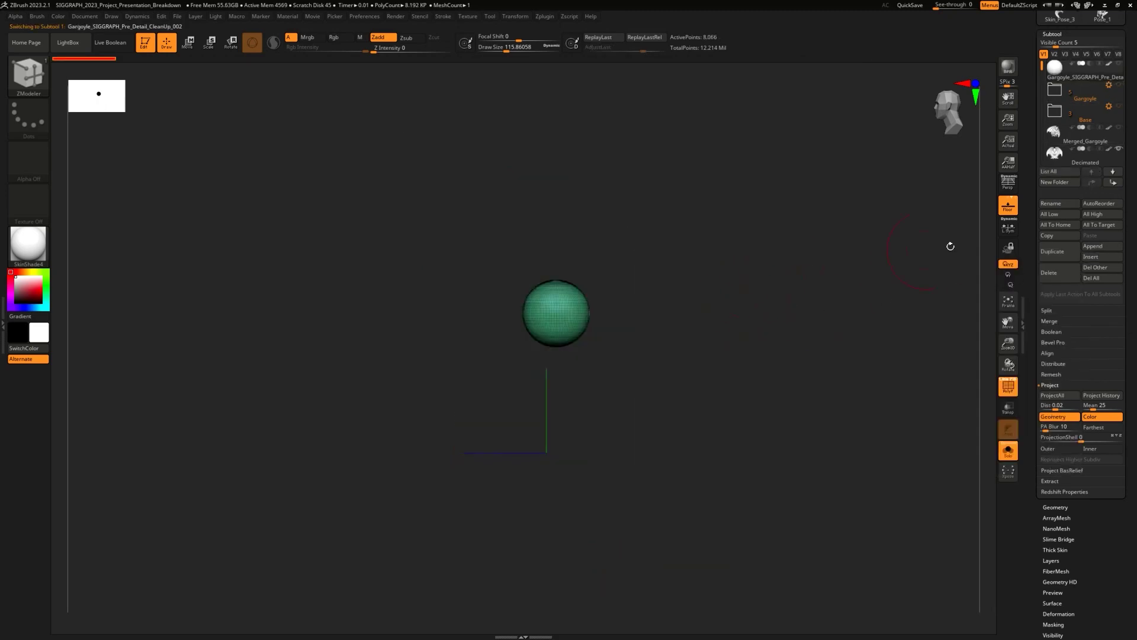
left_click(1102, 257)
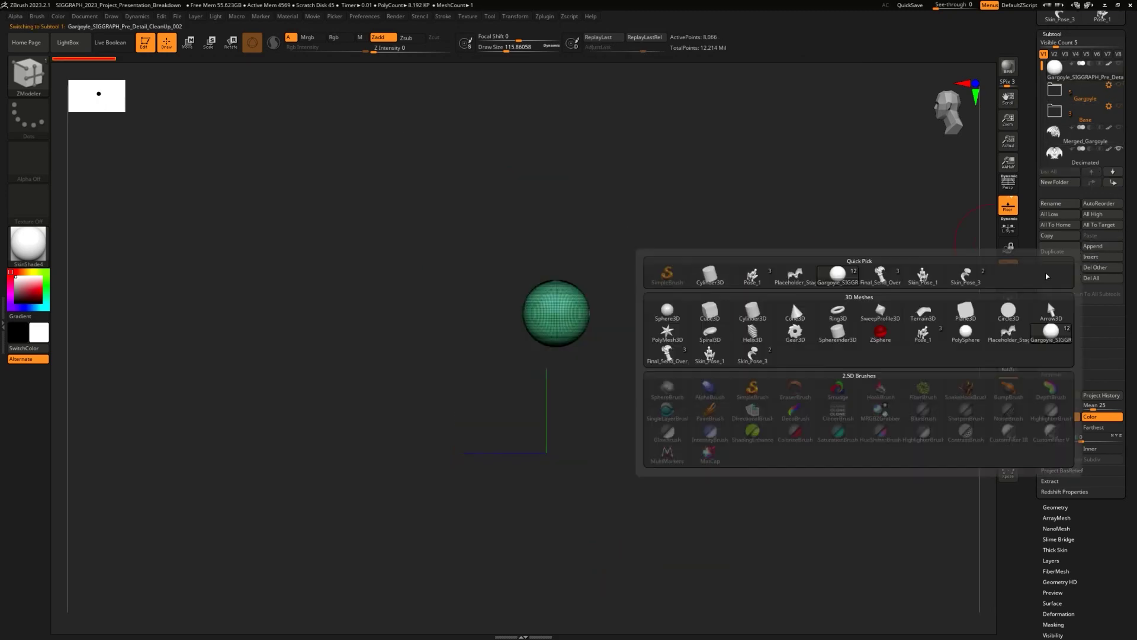
left_click(710, 309)
left_click_drag(726, 314, 763, 332)
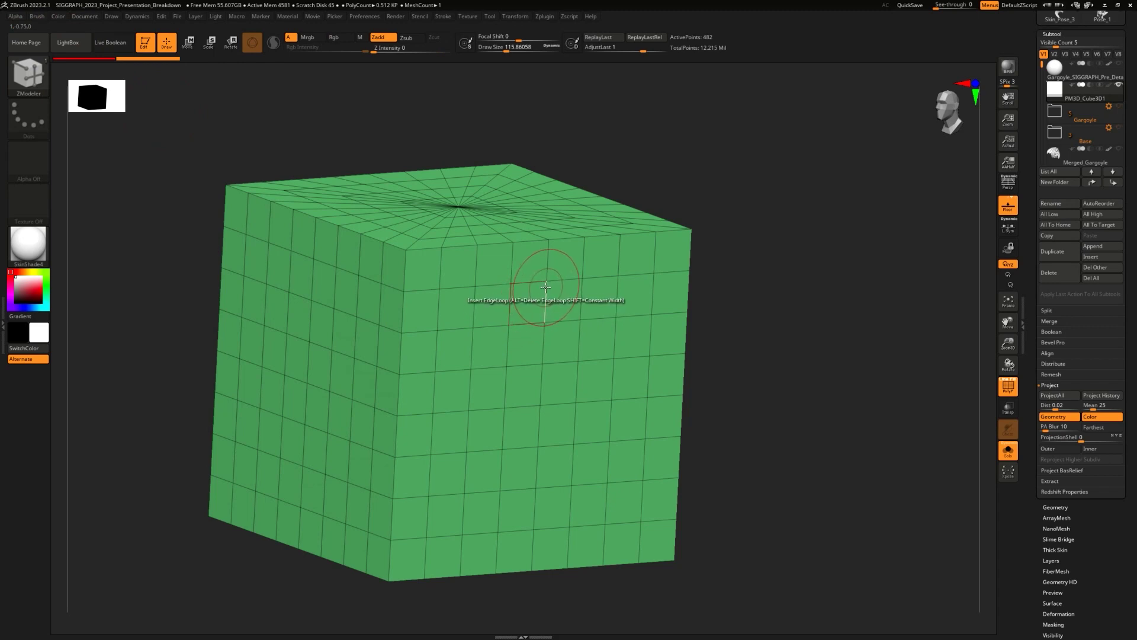
Step: Set the ZModeler polygon action to Extrude with the Polygroup All target, and undo a trial extrusion of the cube
key("space")
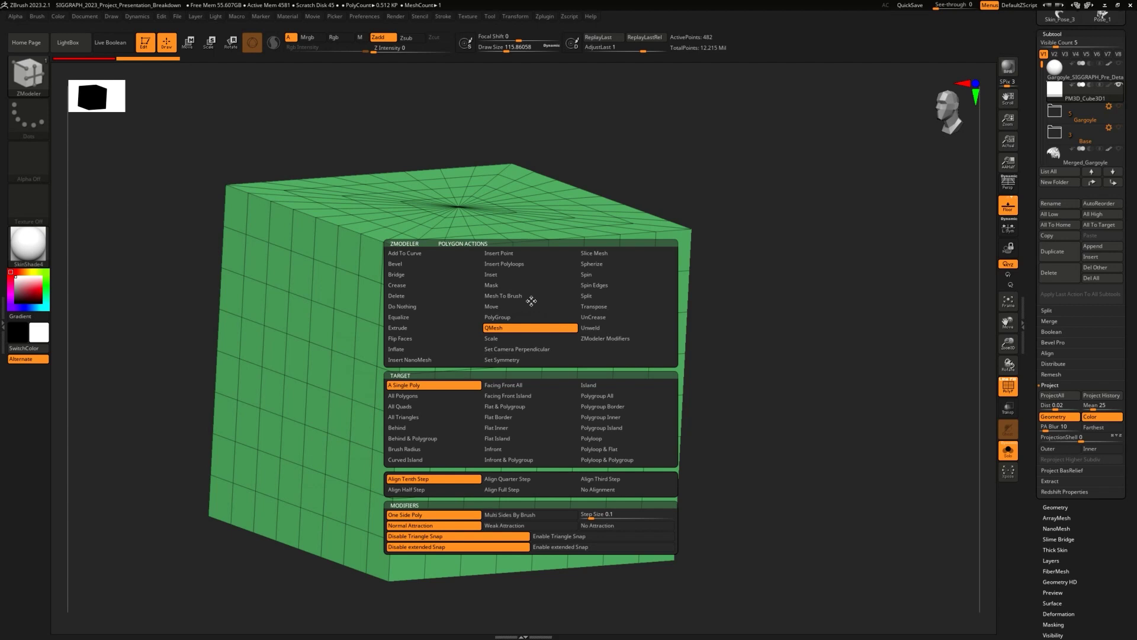
left_click(431, 328)
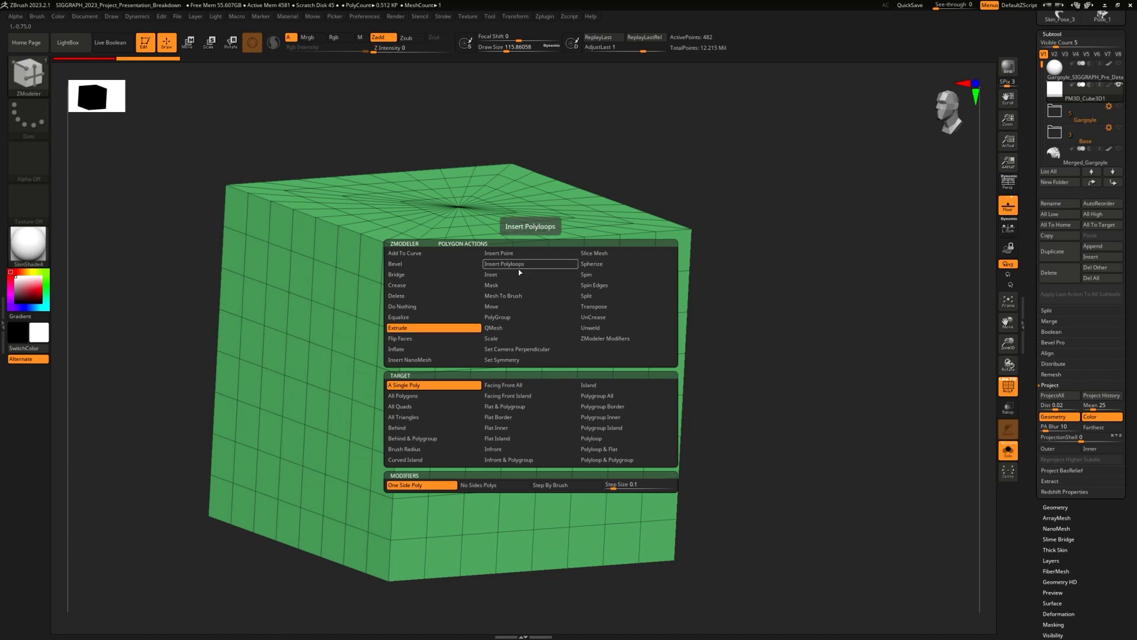
left_click(622, 317)
left_click(452, 328)
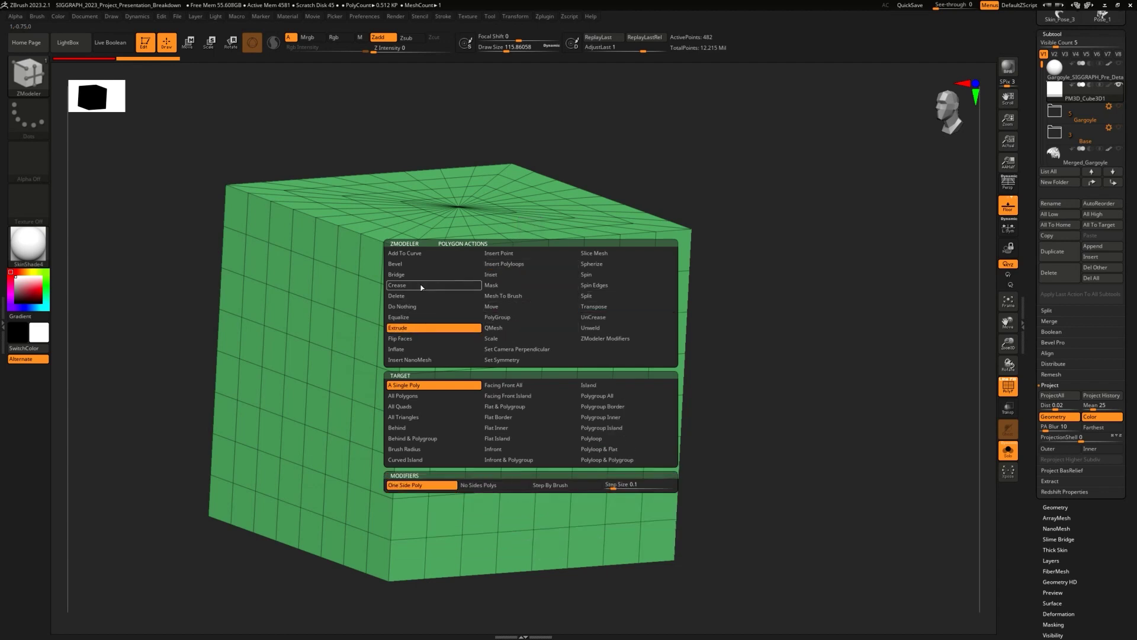
left_click(438, 285)
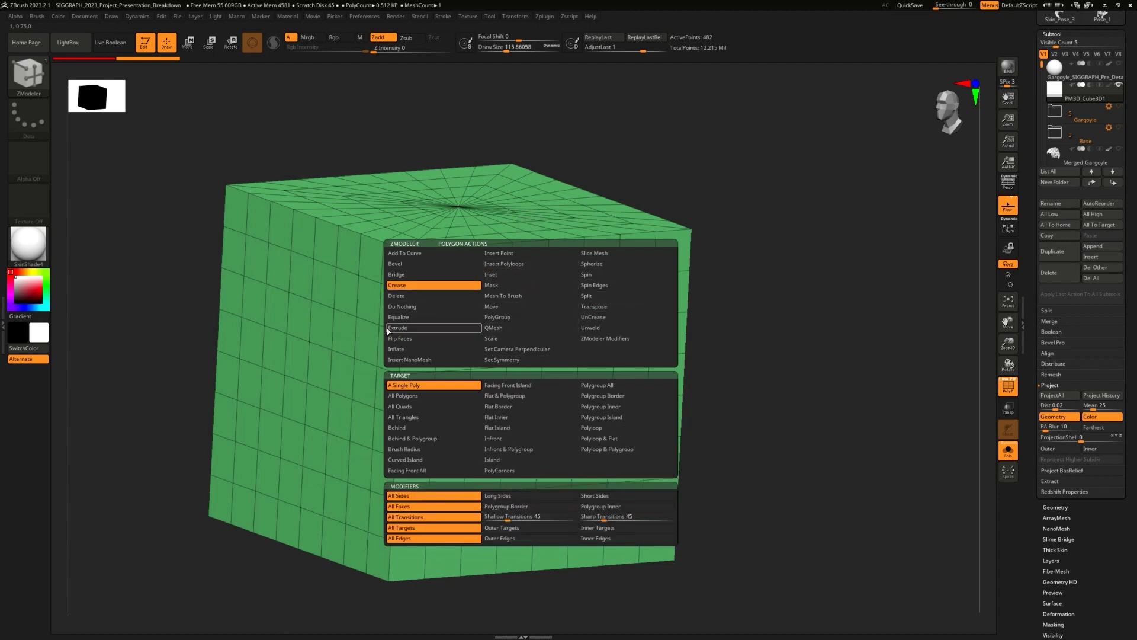
left_click(429, 327)
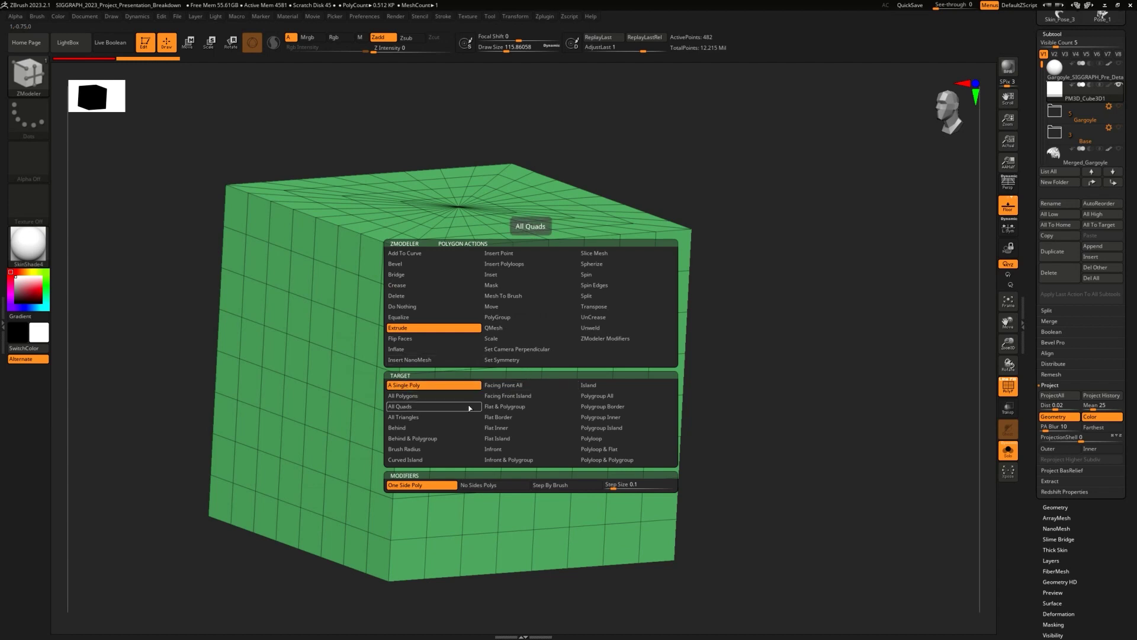
left_click(609, 393)
middle_click(610, 394)
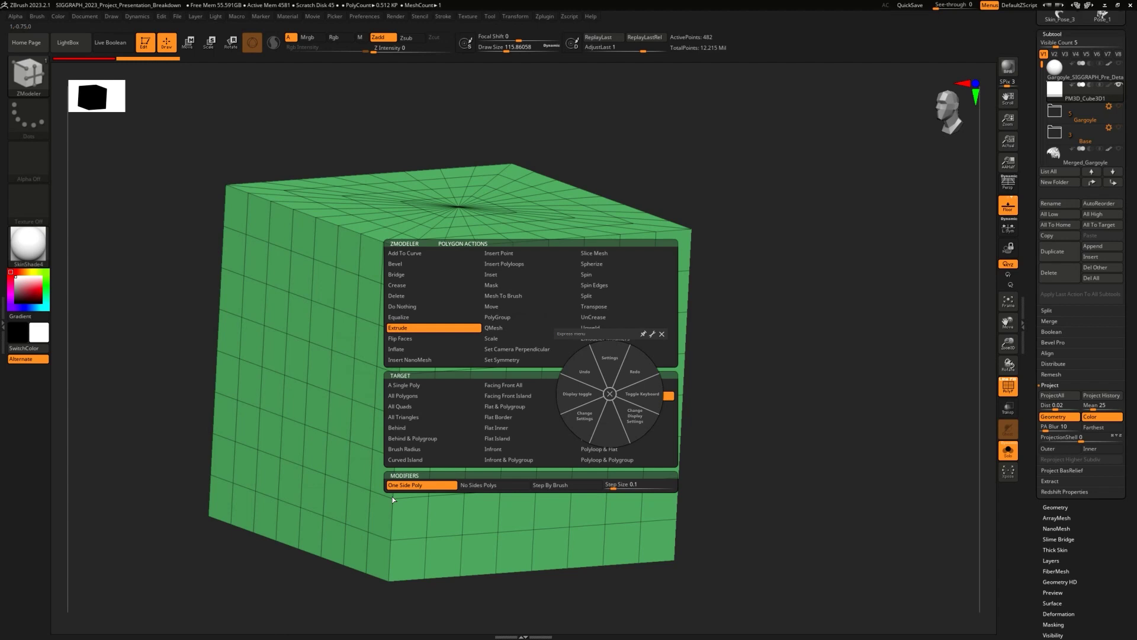
left_click(498, 263)
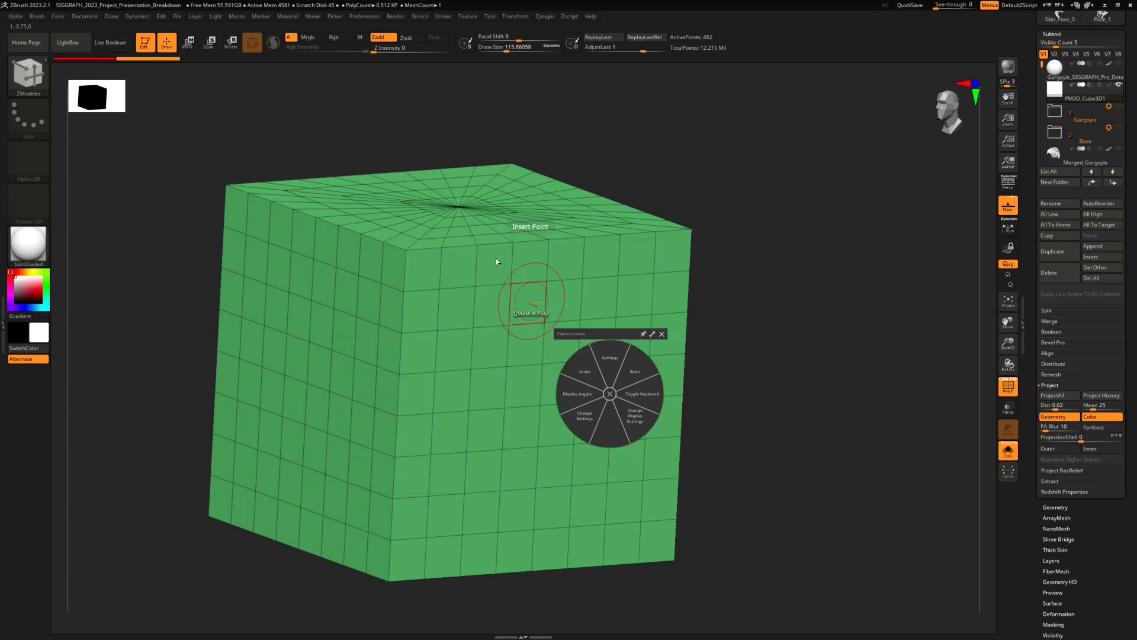
left_click(661, 334)
left_click_drag(633, 296, 761, 331)
key("ctrl+z")
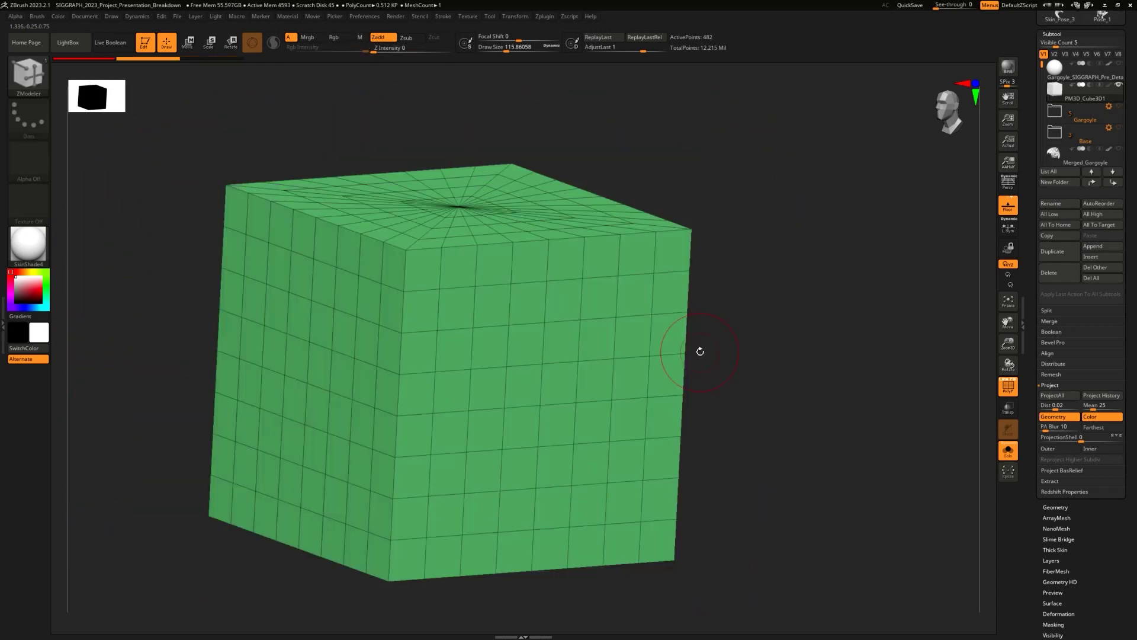
Step: Mark a patch six polygons wide and four high on the cube's front face as a temporary polygroup and extrude it outward
key("space")
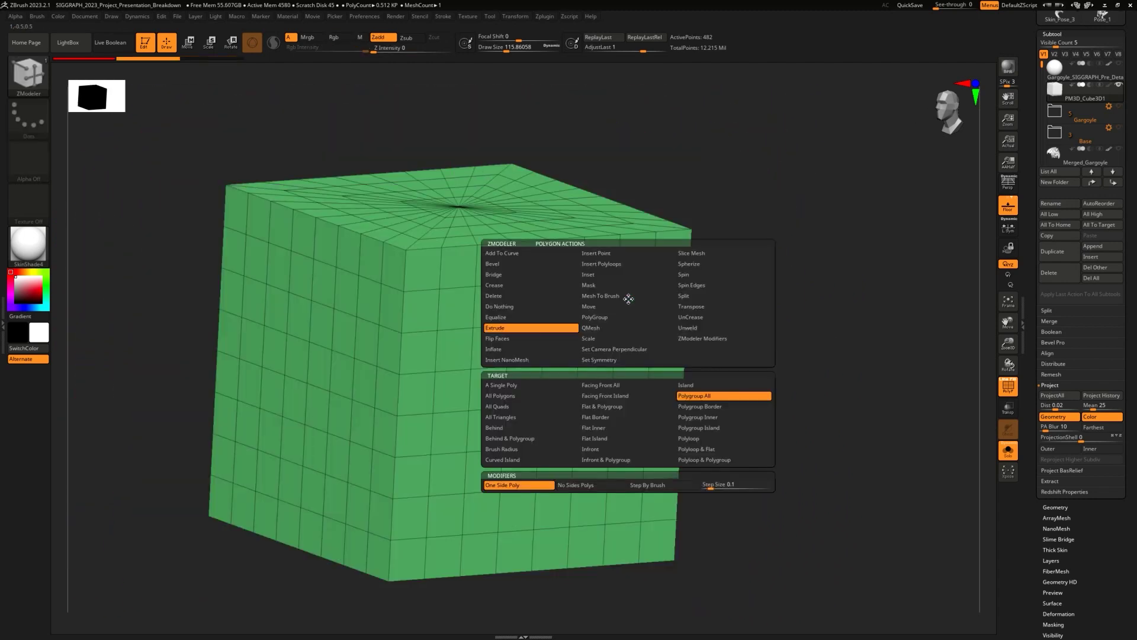
left_click(716, 386)
mouse_move(497, 351)
left_mouse_down("alt")
mouse_move(553, 325)
mouse_move(549, 335)
mouse_move(599, 375)
mouse_move(490, 424)
mouse_move(460, 299)
left_mouse_up("alt")
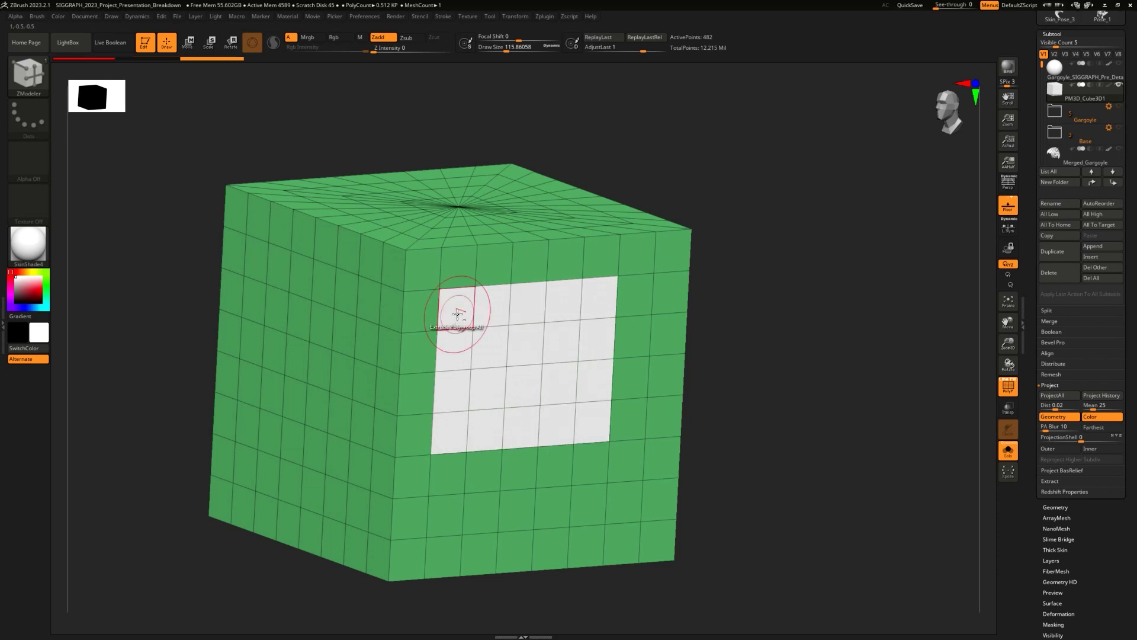
left_click_drag(636, 304, 629, 434, "alt")
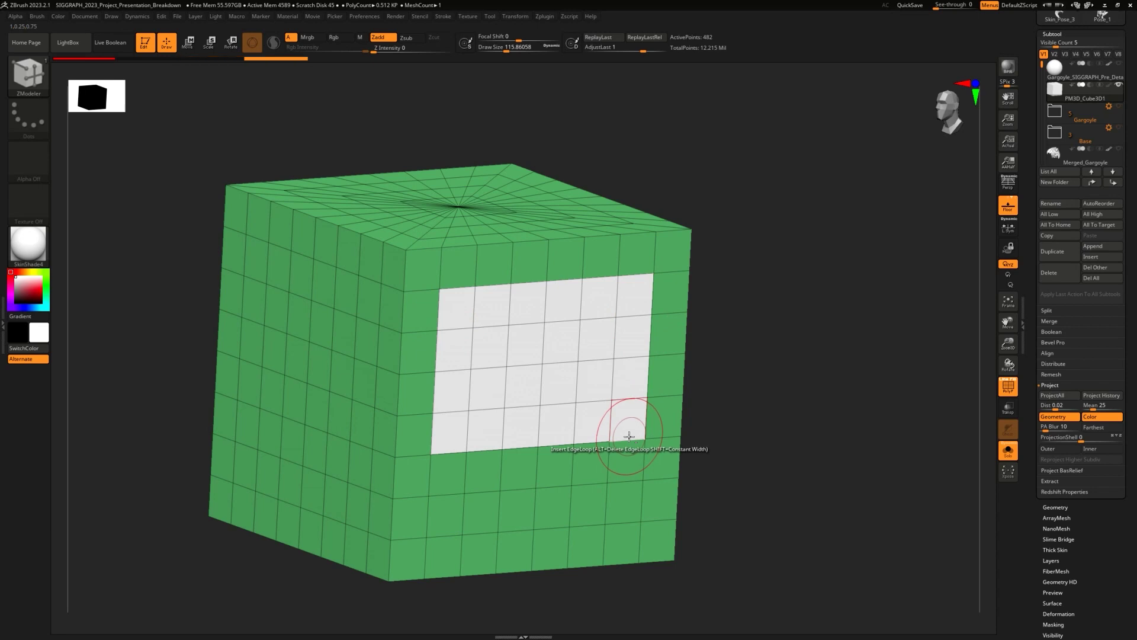
left_click(639, 377)
left_click_drag(638, 378, 1117, 550)
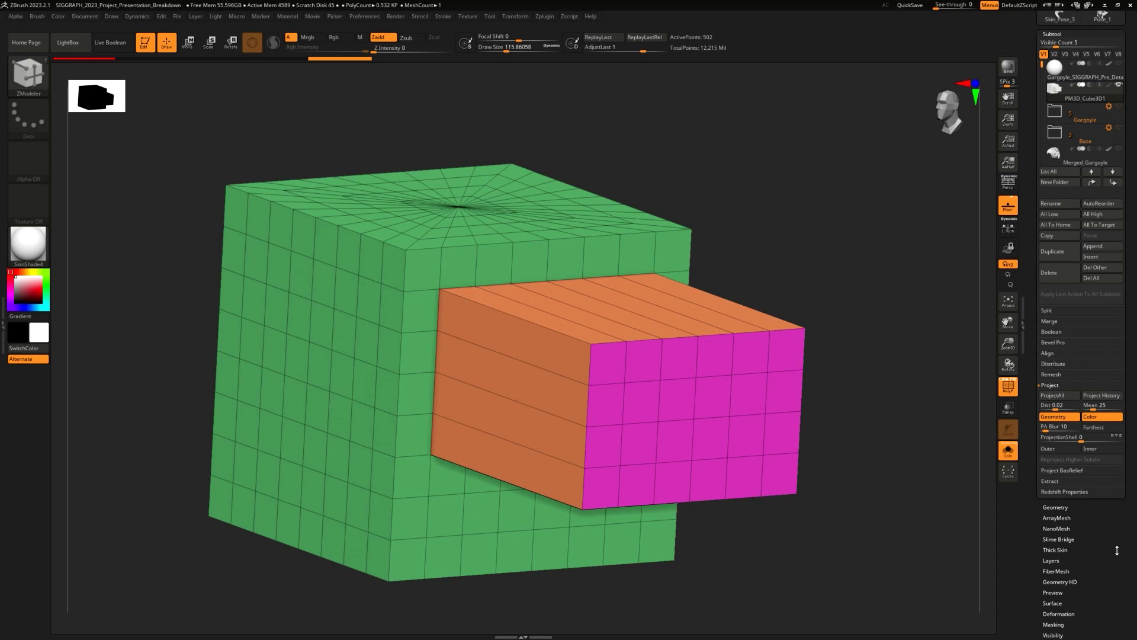
Step: Undo the block extrusion and the temporary polygroup marking on the cube's front face
key("ctrl+z")
key("ctrl+z")
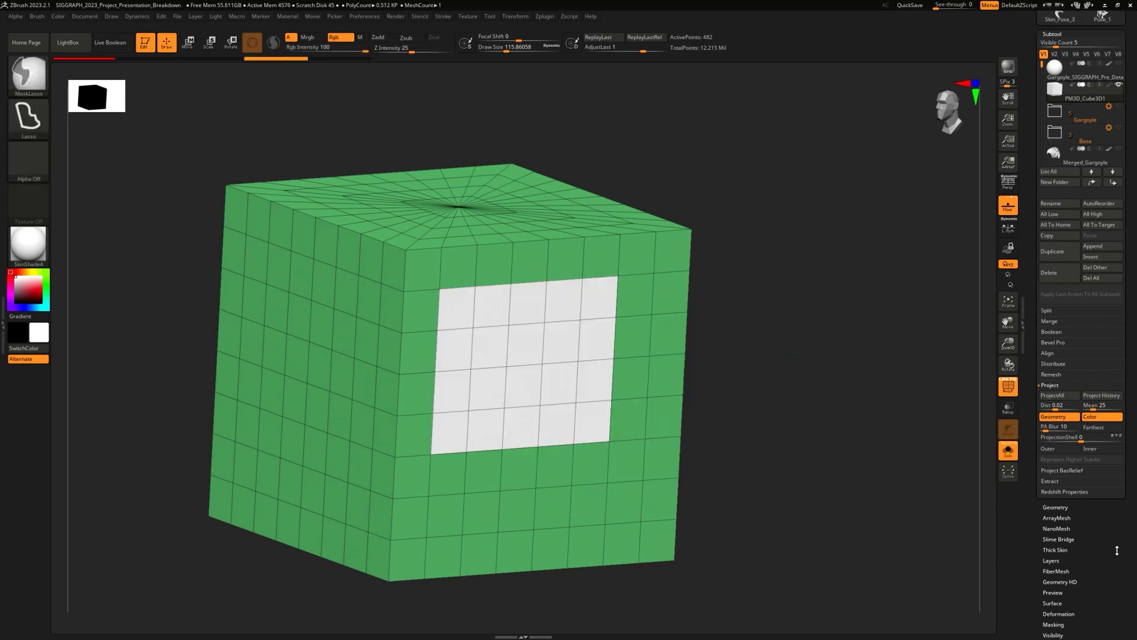
key("ctrl+z")
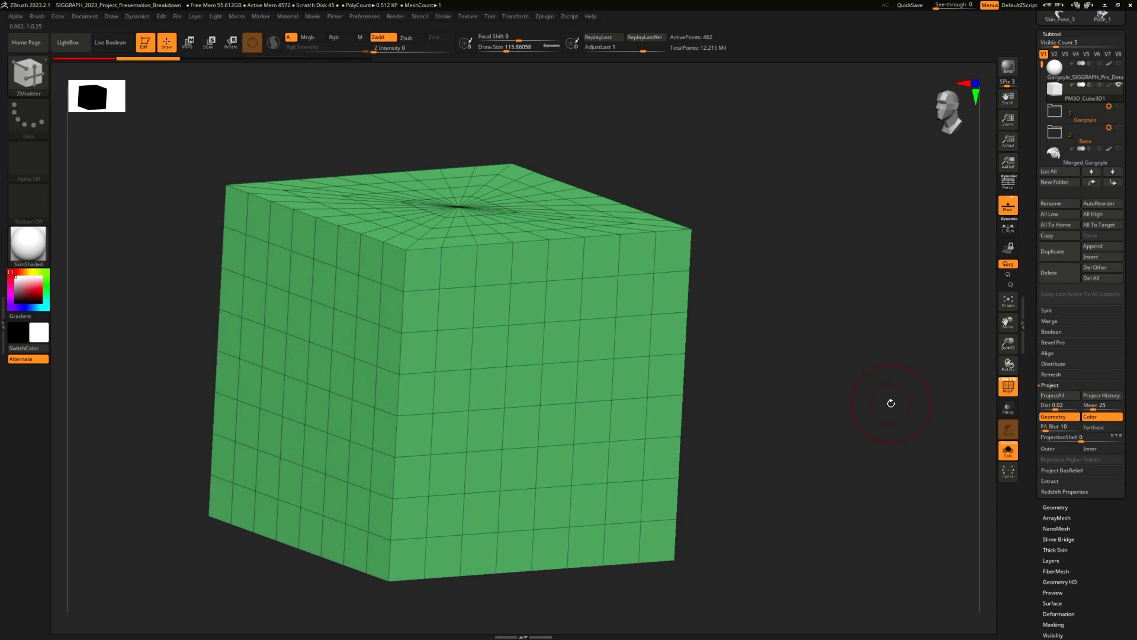
Step: Replace the cube with a PolyCube primitive and reduce its divisions to a single polygon per side
left_click_drag(886, 410, 741, 284)
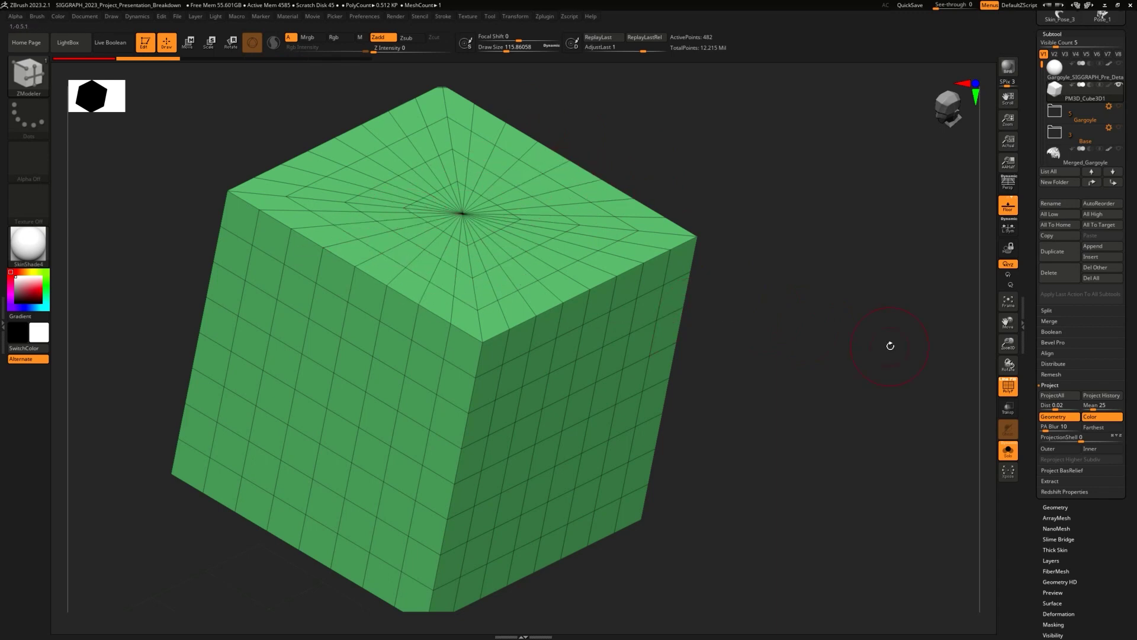
key("w")
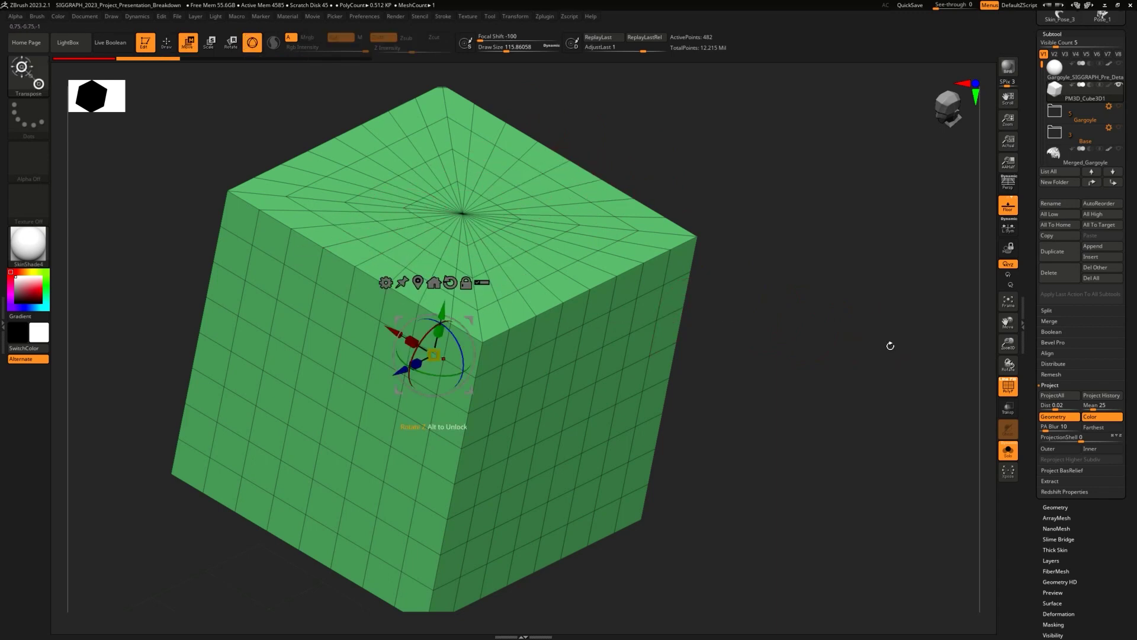
left_click(385, 282)
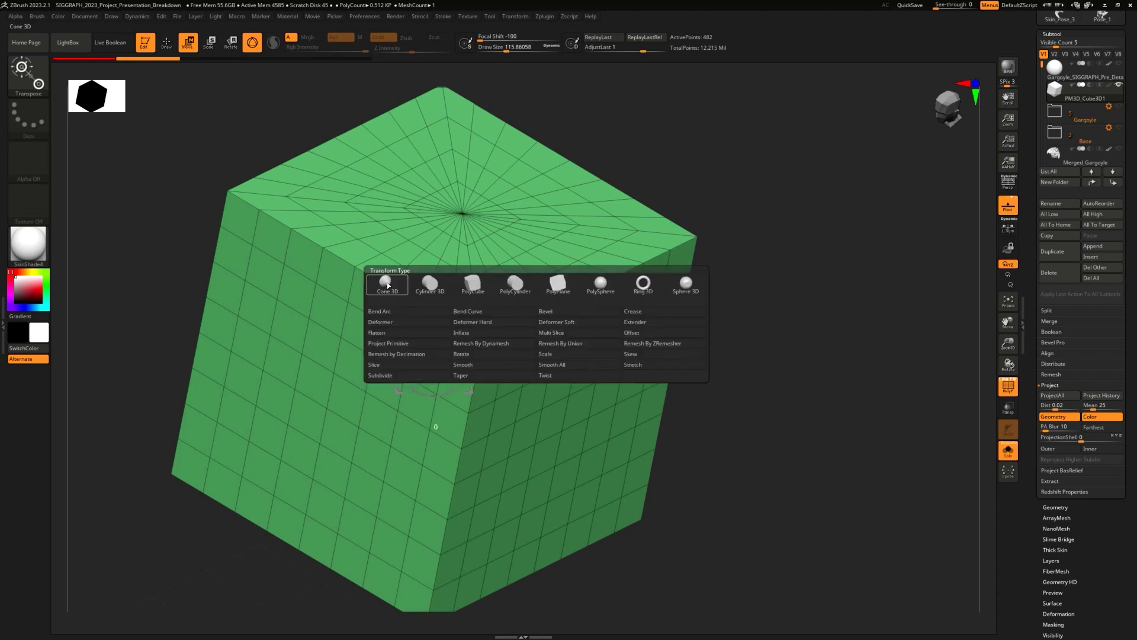
left_click(480, 277)
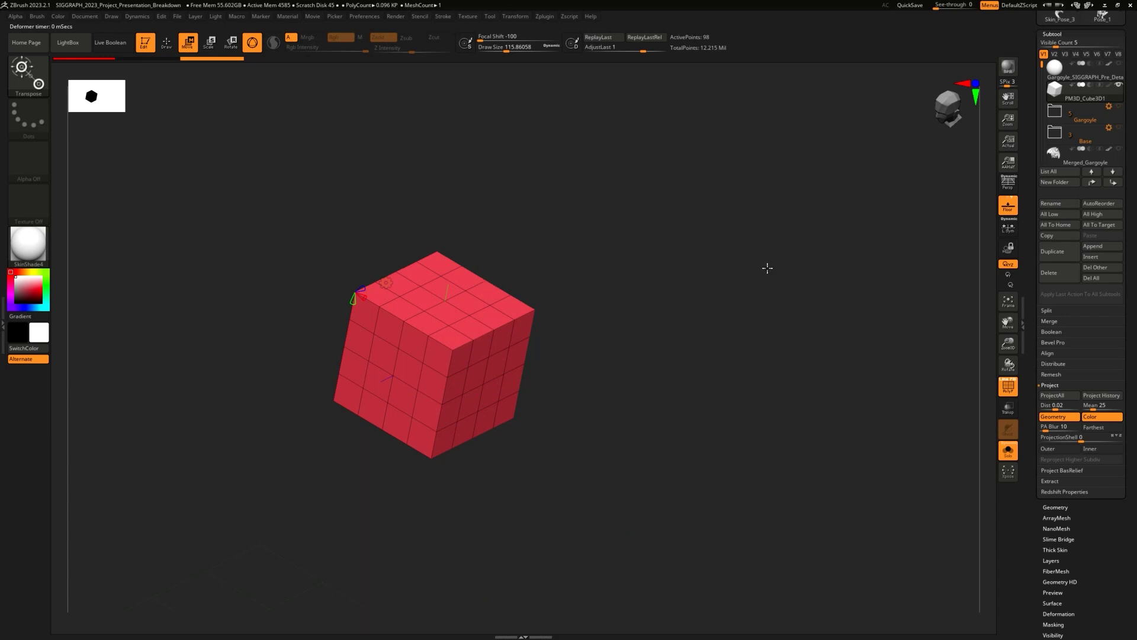
left_click_drag(648, 275, 768, 294, "alt")
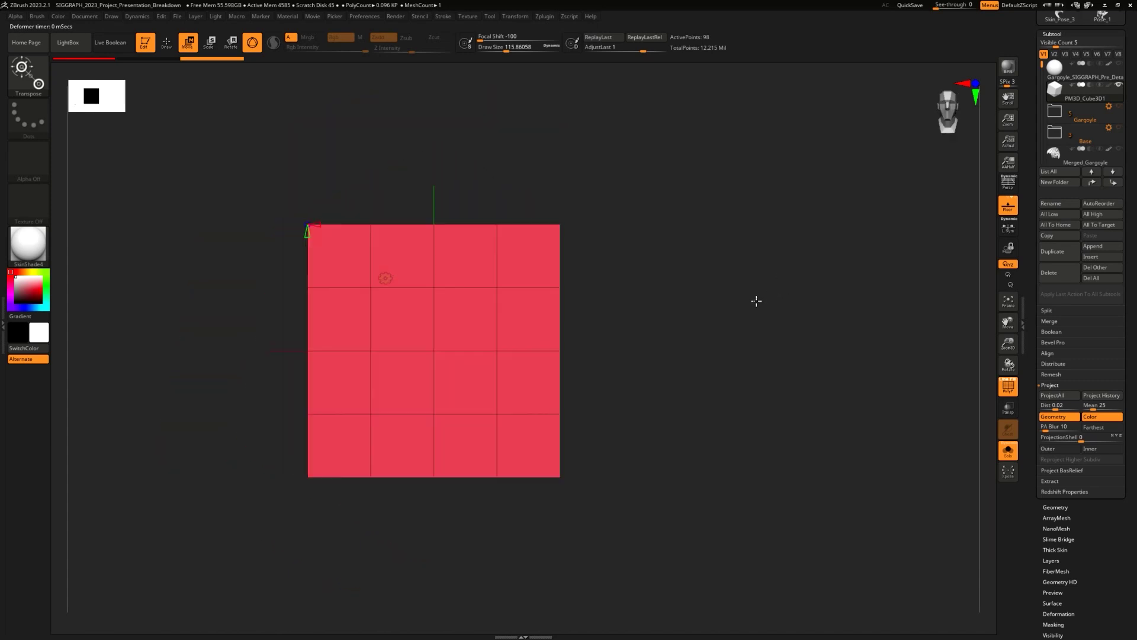
right_click_drag(628, 191, 478, 258)
left_click_drag(446, 266, 472, 250)
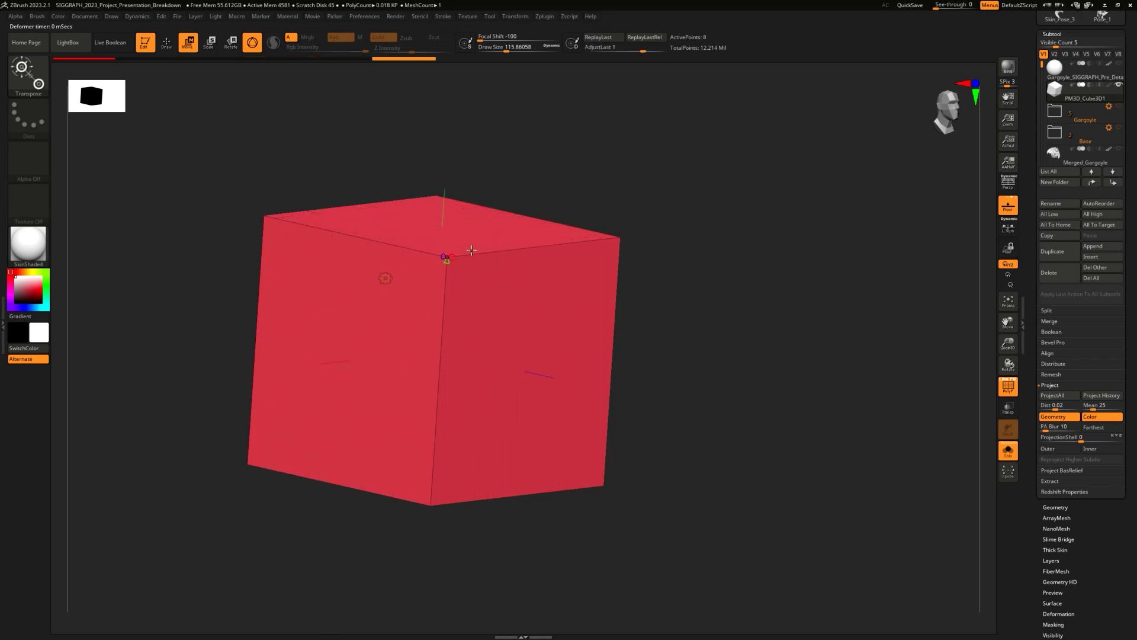
Step: Flatten the cube vertically into a thin slab and raise it, and turn off Solo mode to display the gargoyle
left_click_drag(737, 233, 701, 249, "shift")
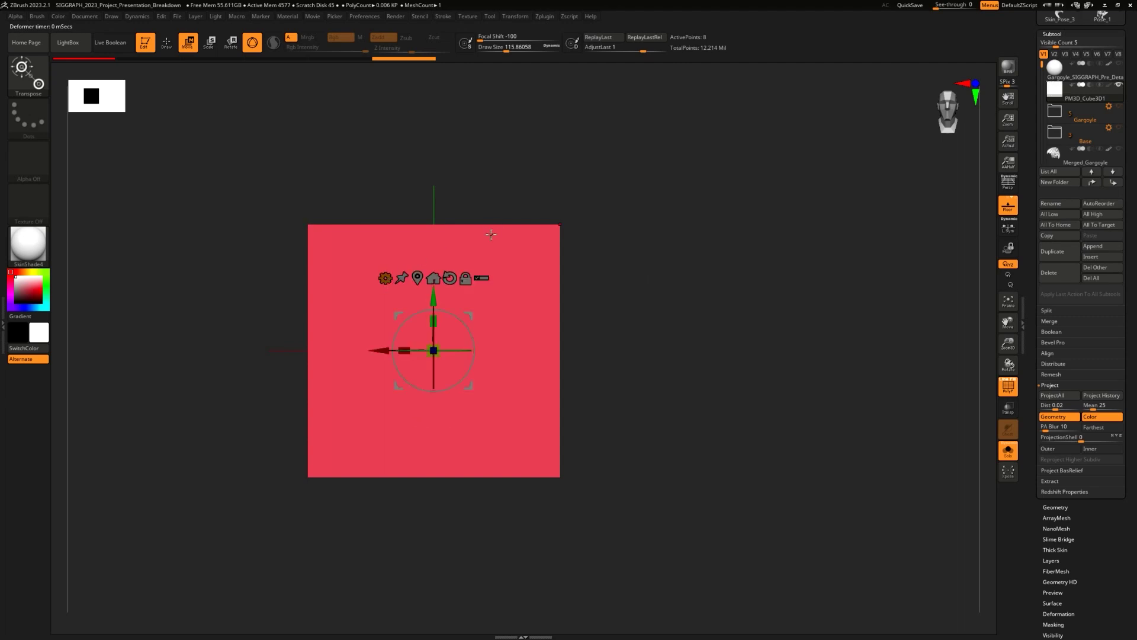
left_click_drag(434, 322, 429, 479)
left_click_drag(435, 290, 434, 235)
key("q")
right_click_drag(692, 249, 687, 321, "ctrl")
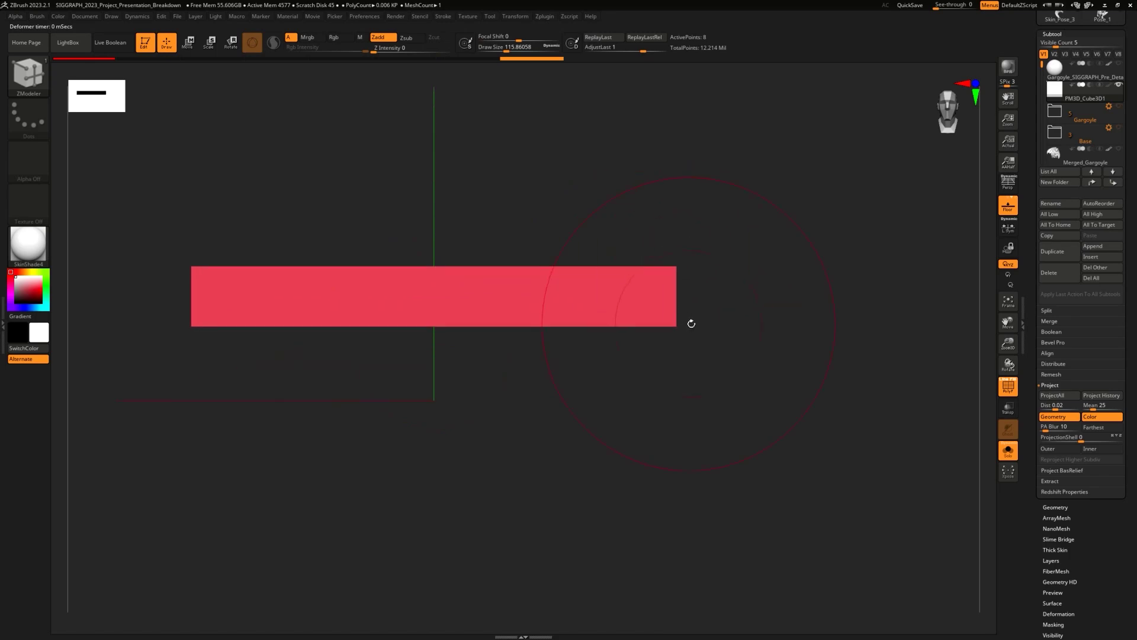
left_click(1008, 450)
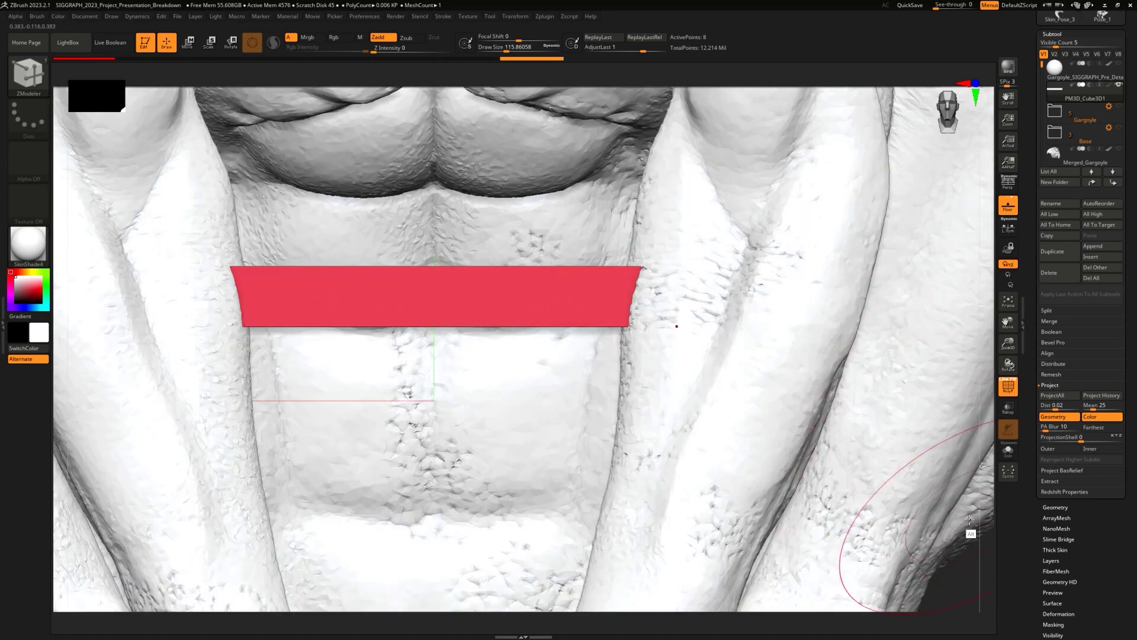
Step: Hide the Merged_Decimated column subtool beneath the gargoyle
left_click_drag(964, 561, 879, 391, "alt")
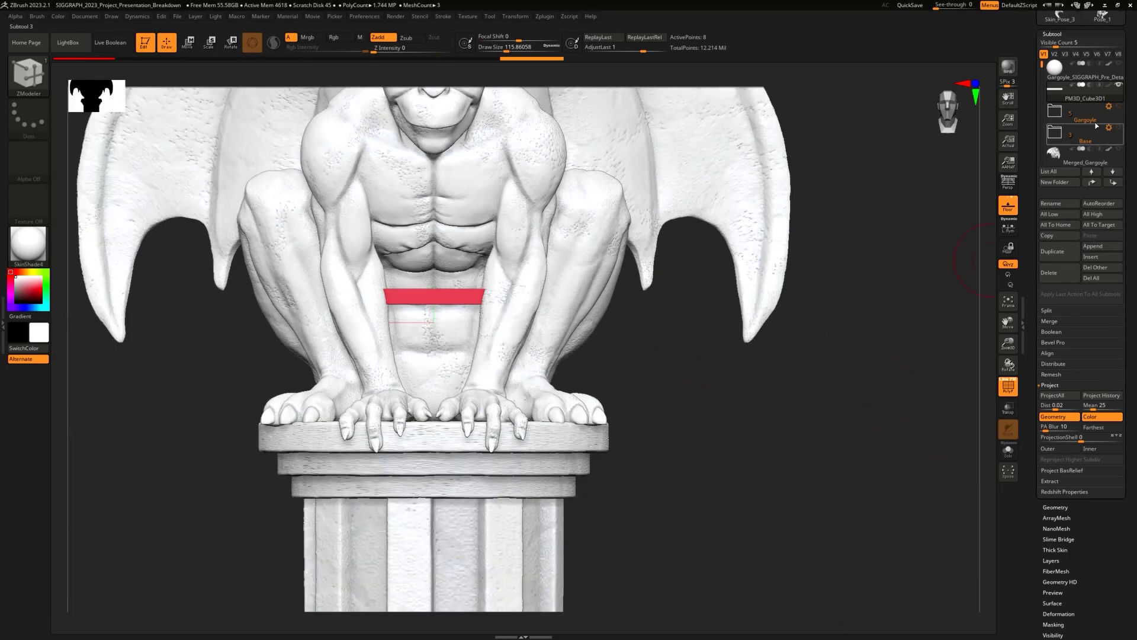
left_click_drag(1039, 88, 1039, 121)
left_click(1120, 153)
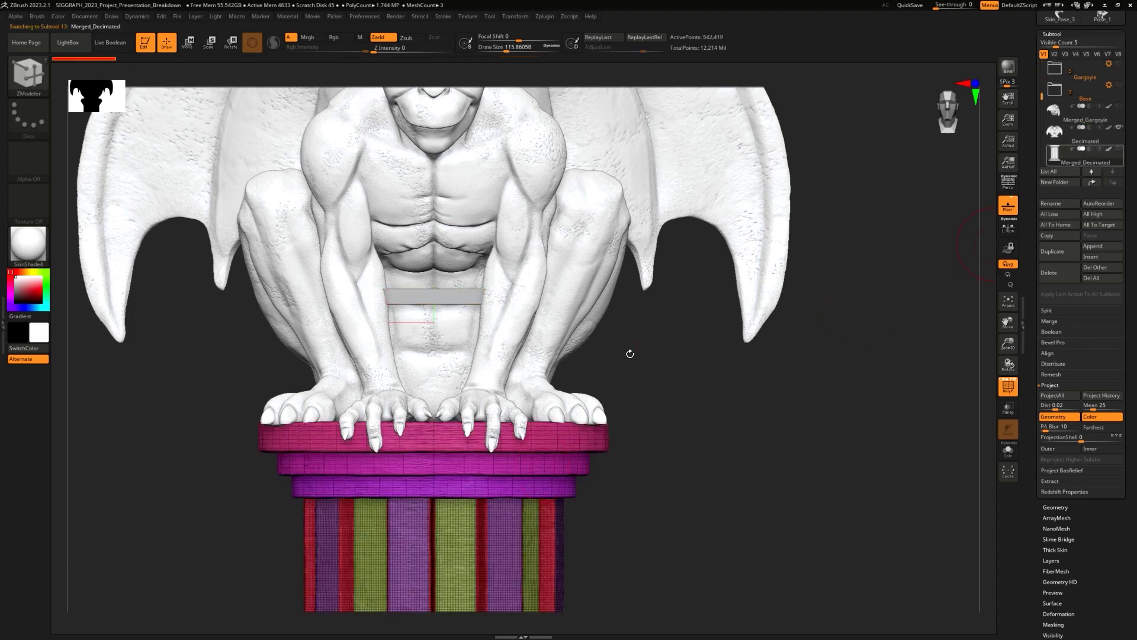
Step: Select the thin cube slab and lower it to the level of the gargoyle's feet
left_click(435, 296, "alt")
key("w")
left_click_drag(433, 247, 433, 402)
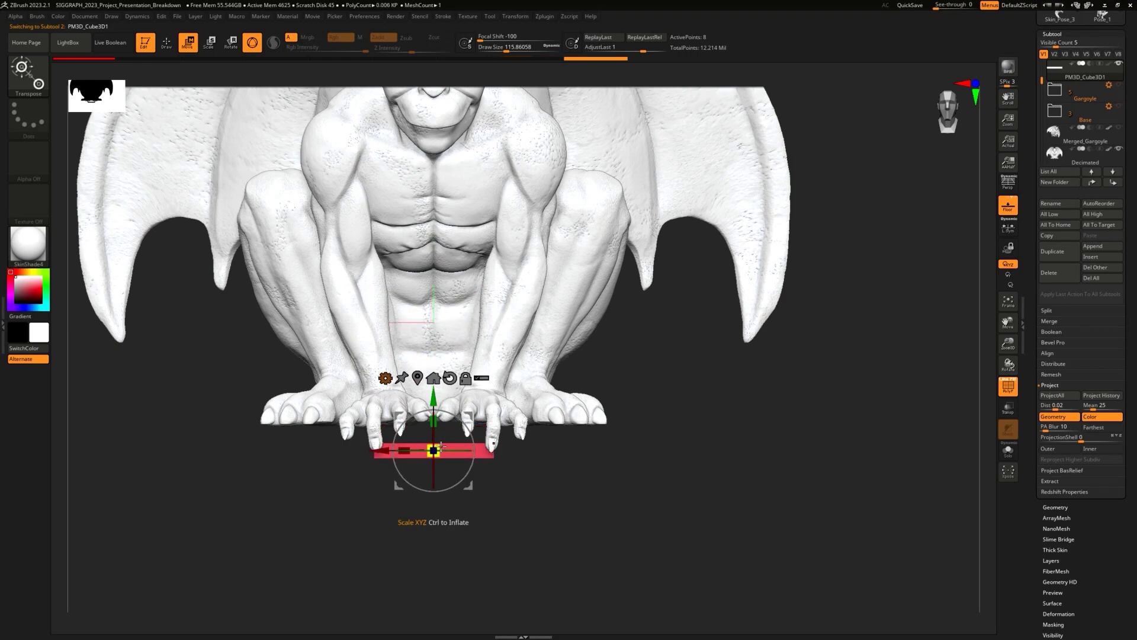
Step: Enlarge the slab into a broad platform and align its top with the gargoyle's feet in side and front views
right_click_drag(443, 447, 552, 474)
left_click_drag(475, 451, 653, 367)
left_click_drag(548, 442, 536, 442)
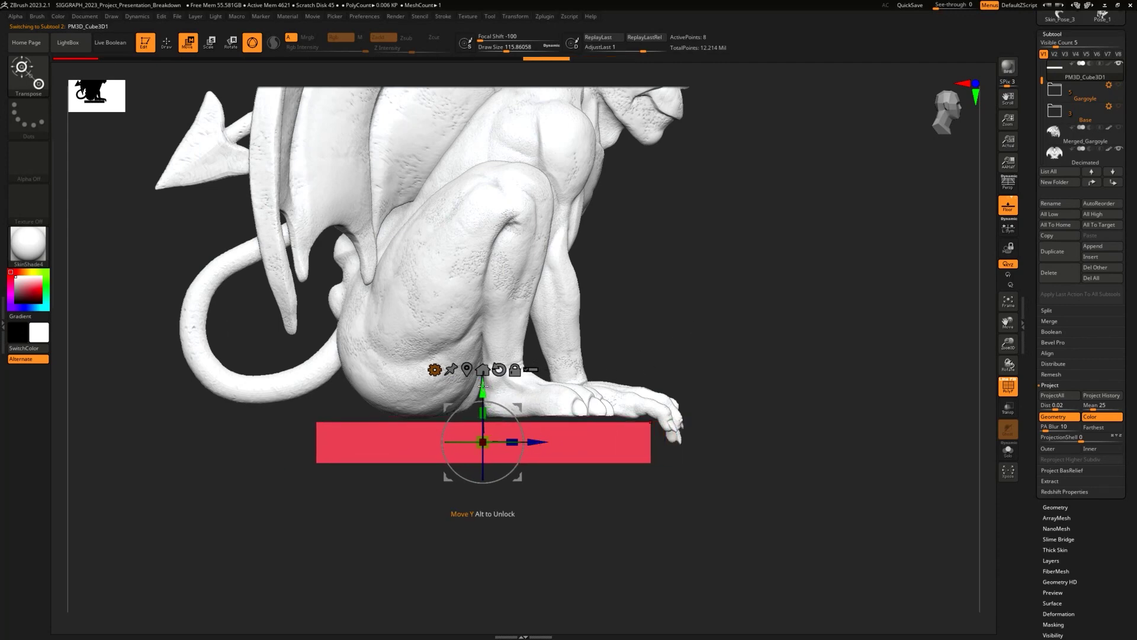
left_click_drag(484, 385, 484, 378)
mouse_move(483, 436)
left_mouse_down()
mouse_move(517, 418)
mouse_move(537, 435)
mouse_move(490, 435)
mouse_move(503, 435)
left_mouse_up()
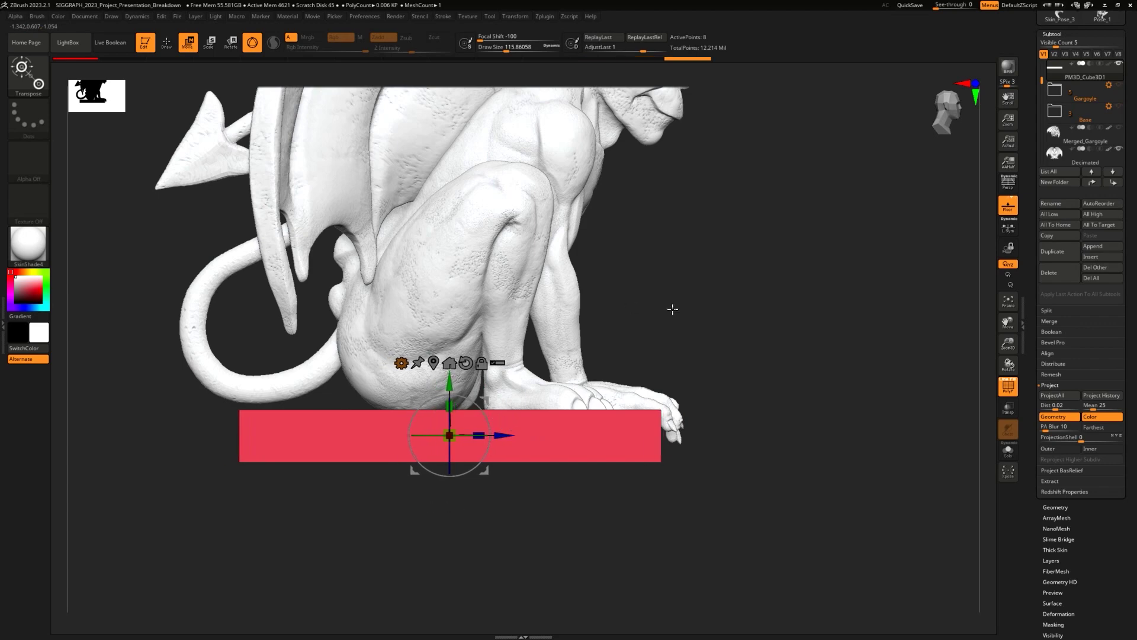
left_click_drag(632, 308, 679, 326, "shift")
left_click_drag(448, 375, 446, 379)
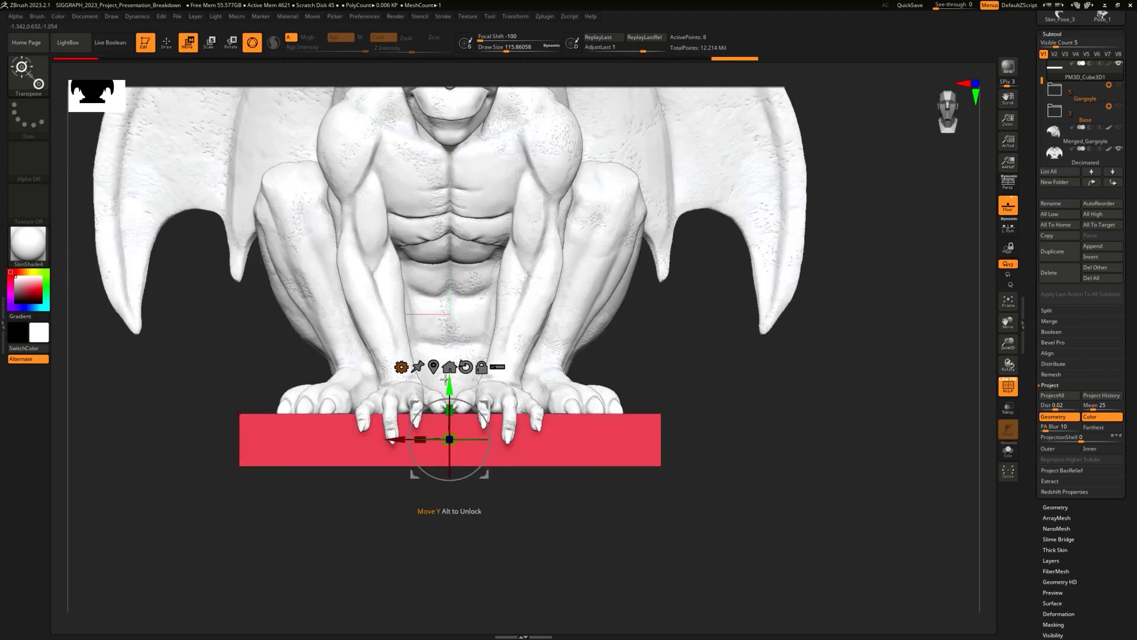
Step: Switch back to the ZModeler brush and isolate the slab in Solo mode, facing its underside
key("q")
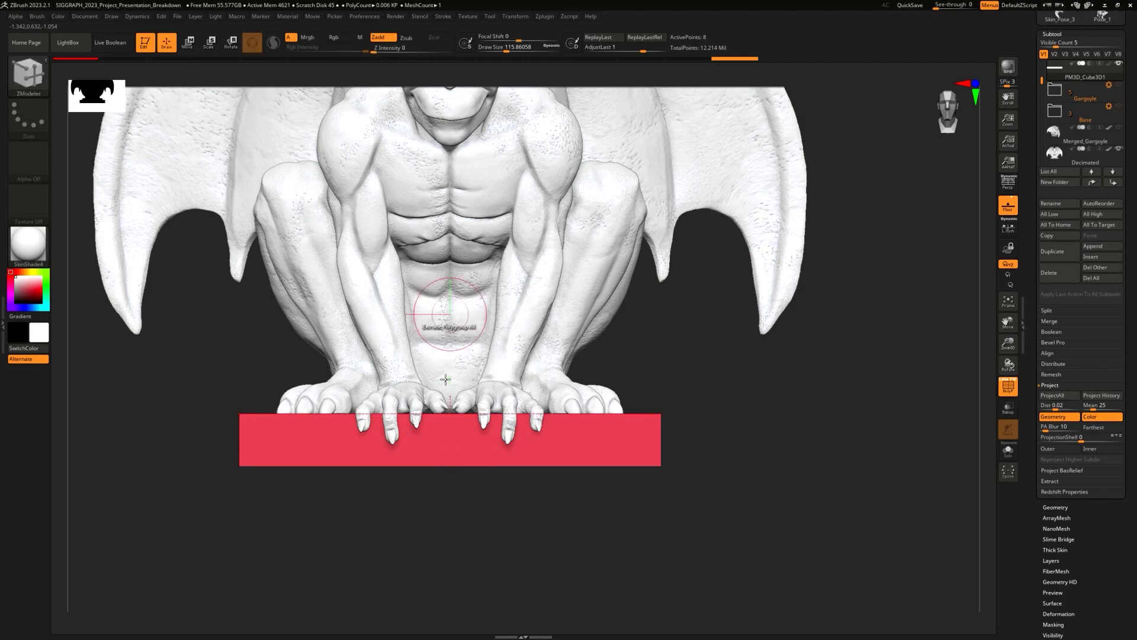
mouse_move(737, 474)
left_mouse_down()
mouse_move(739, 353)
mouse_move(711, 340)
left_mouse_up()
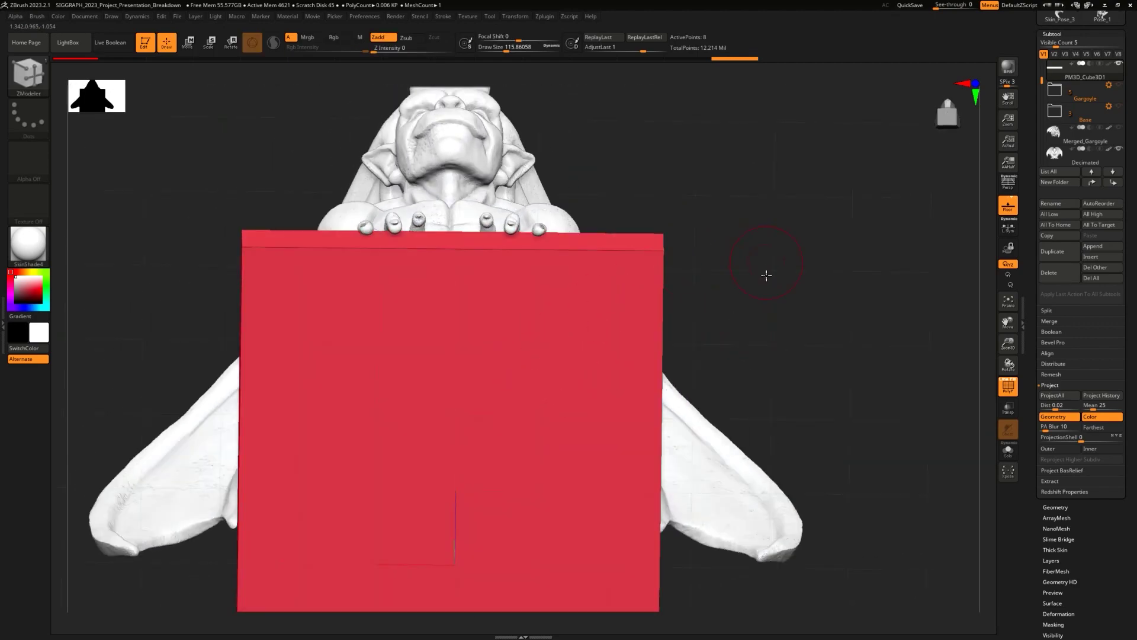
left_click_drag(766, 273, 806, 331)
left_click(1008, 450)
left_click_drag(841, 450, 427, 381)
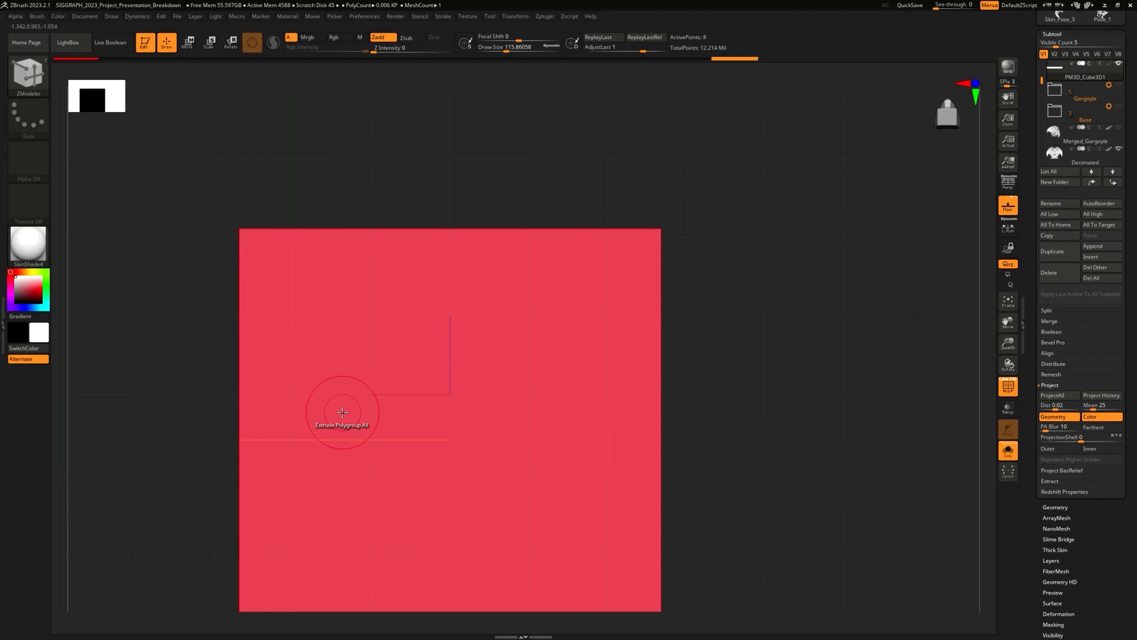
Step: Insert a centred edge loop in each direction with Multiple EdgeLoops, dividing the slab's underside into four quadrants
key("space")
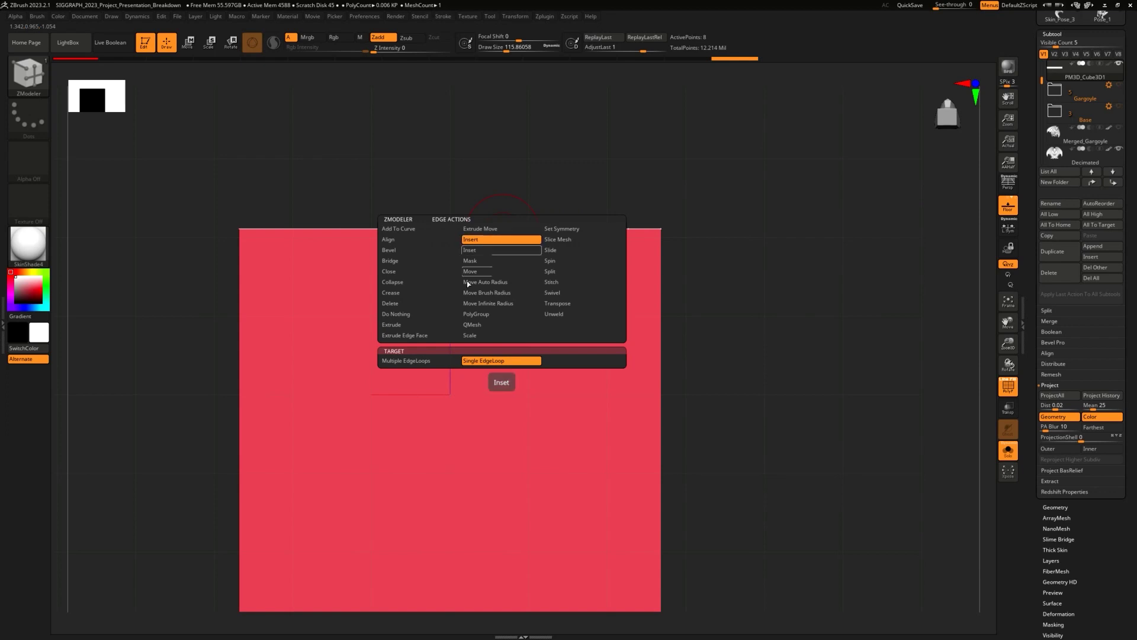
left_click(438, 363)
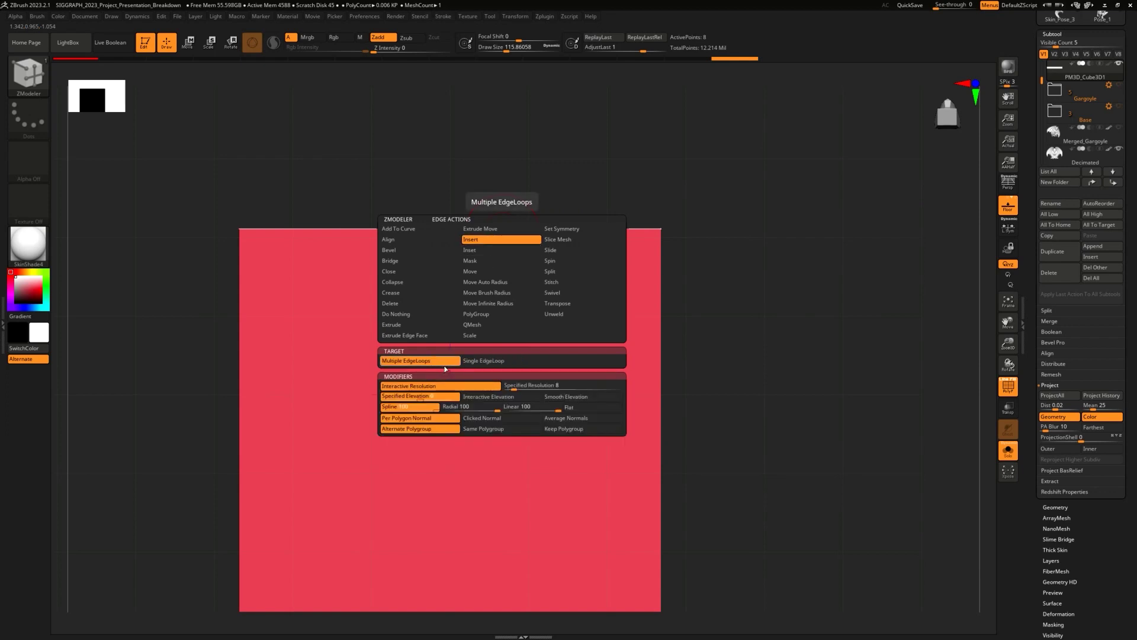
left_click(533, 246)
mouse_move(533, 246)
left_mouse_down()
mouse_move(533, 266)
mouse_move(531, 237)
left_mouse_up()
left_click_drag(749, 286, 773, 336)
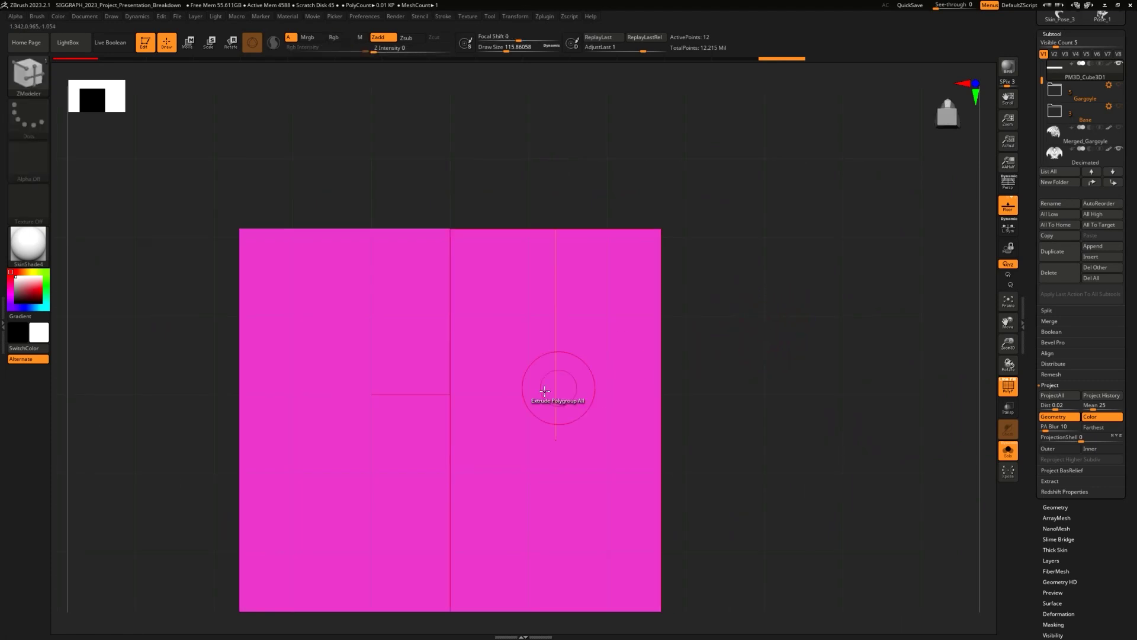
left_click(450, 405)
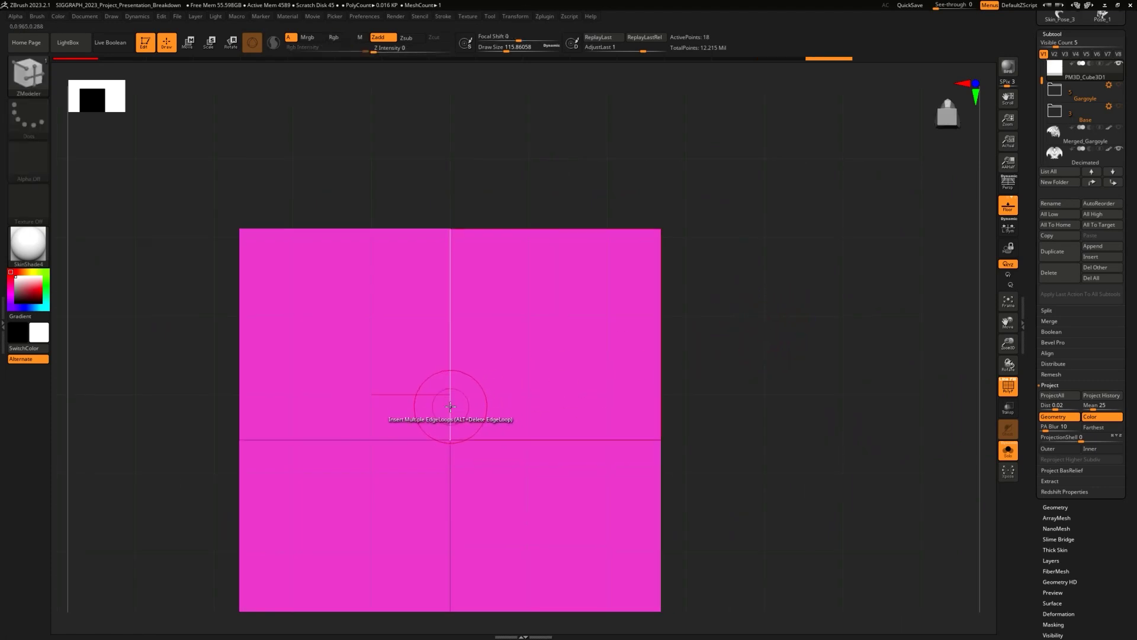
Step: Mark two diagonally opposite quadrants of the slab's underside as a temporary polygroup and extrude them outward
left_click_drag(725, 391, 743, 292, "alt")
mouse_move(558, 238)
left_mouse_down("alt")
mouse_move(429, 285)
mouse_move(458, 409)
left_mouse_up("alt")
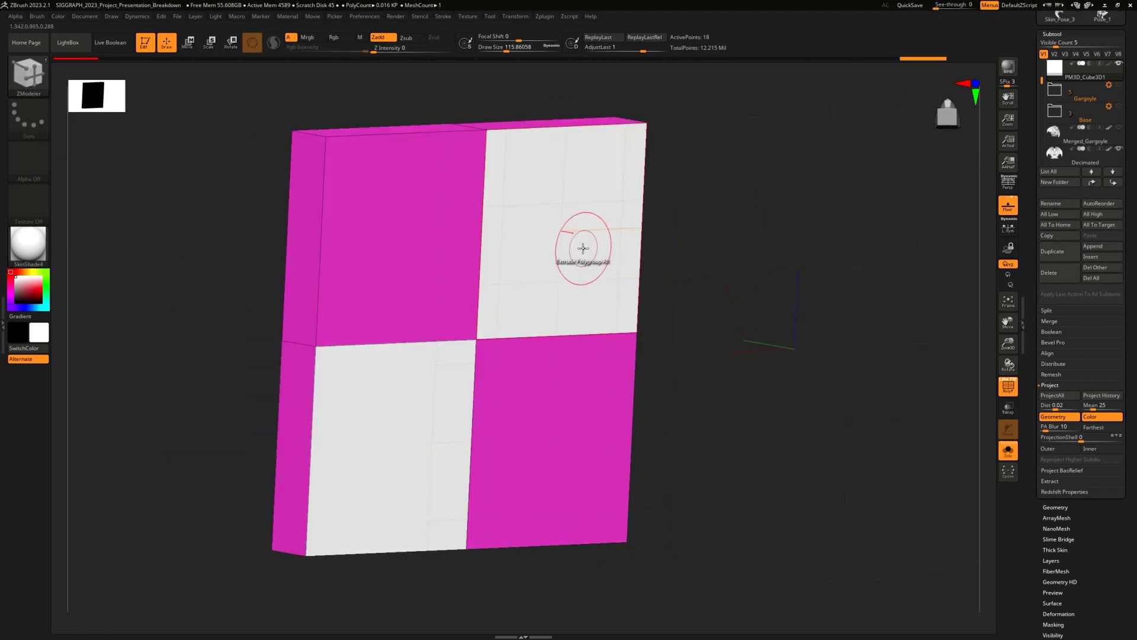
right_click(581, 237)
left_click_drag(600, 279, 758, 290)
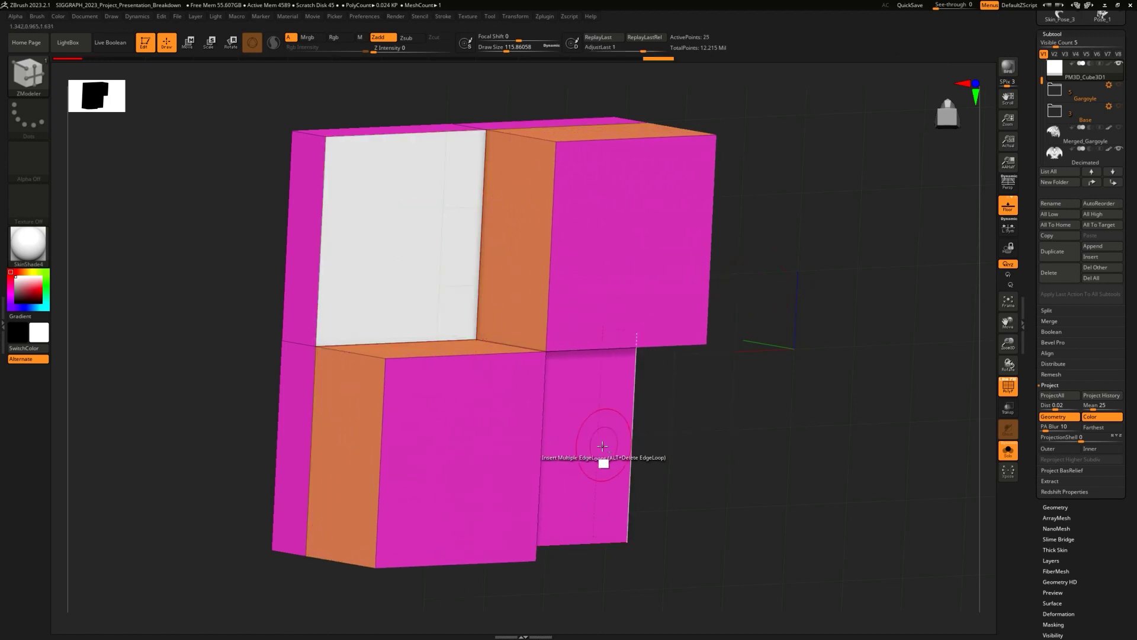
Step: Try extruding the recessed quadrants level with the two raised blocks
key("ctrl+z")
key("ctrl+shift+z")
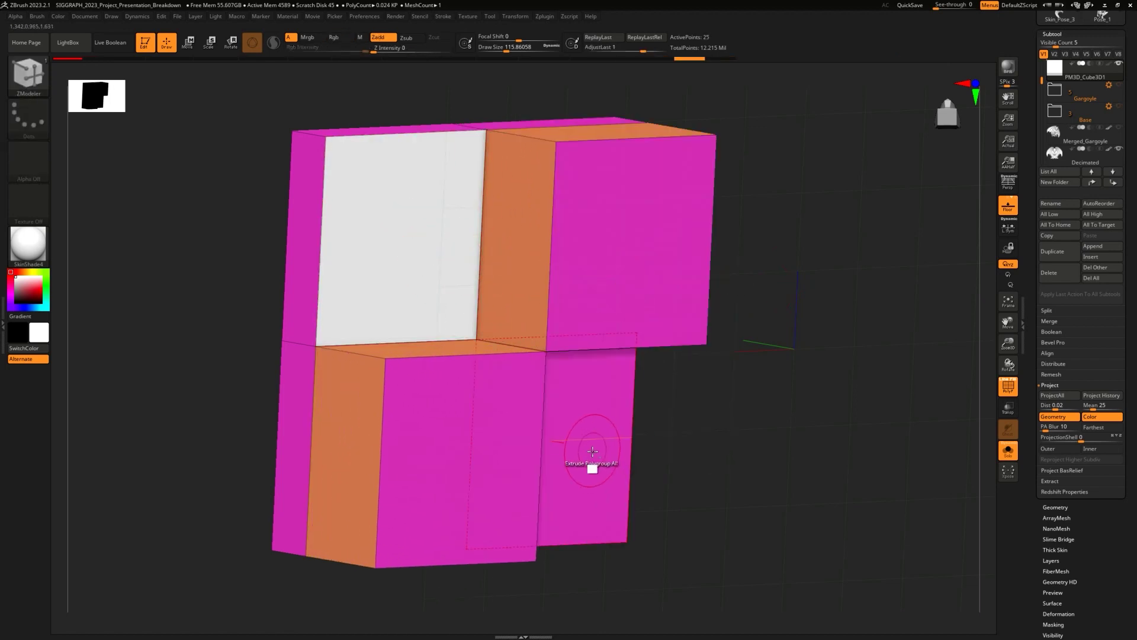
left_click(432, 243)
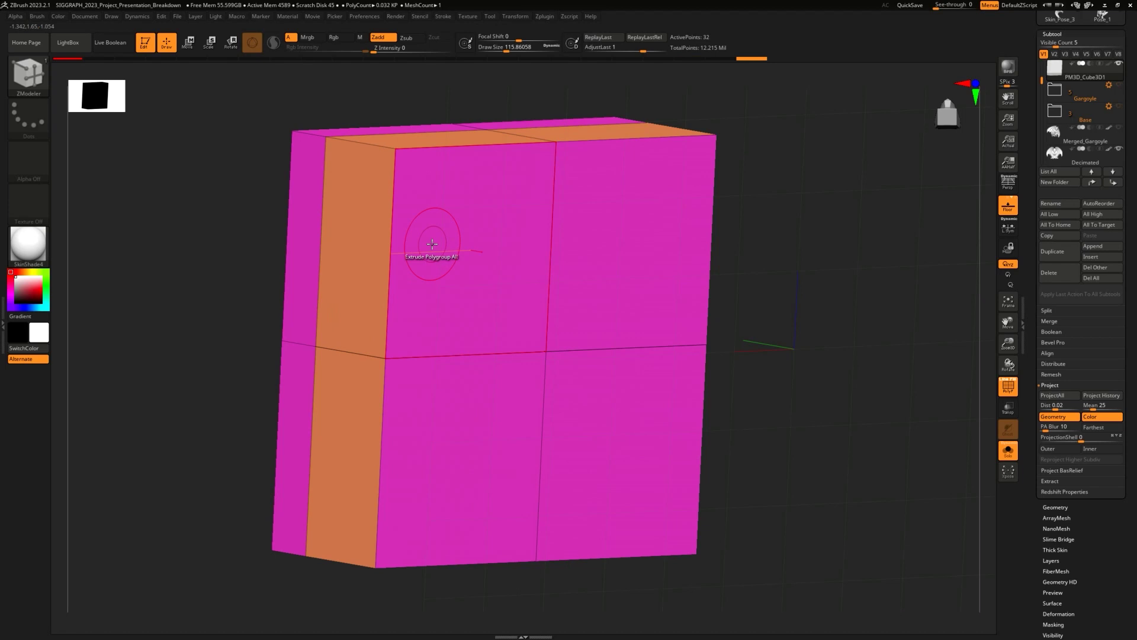
key("ctrl+z")
key("ctrl+shift+z")
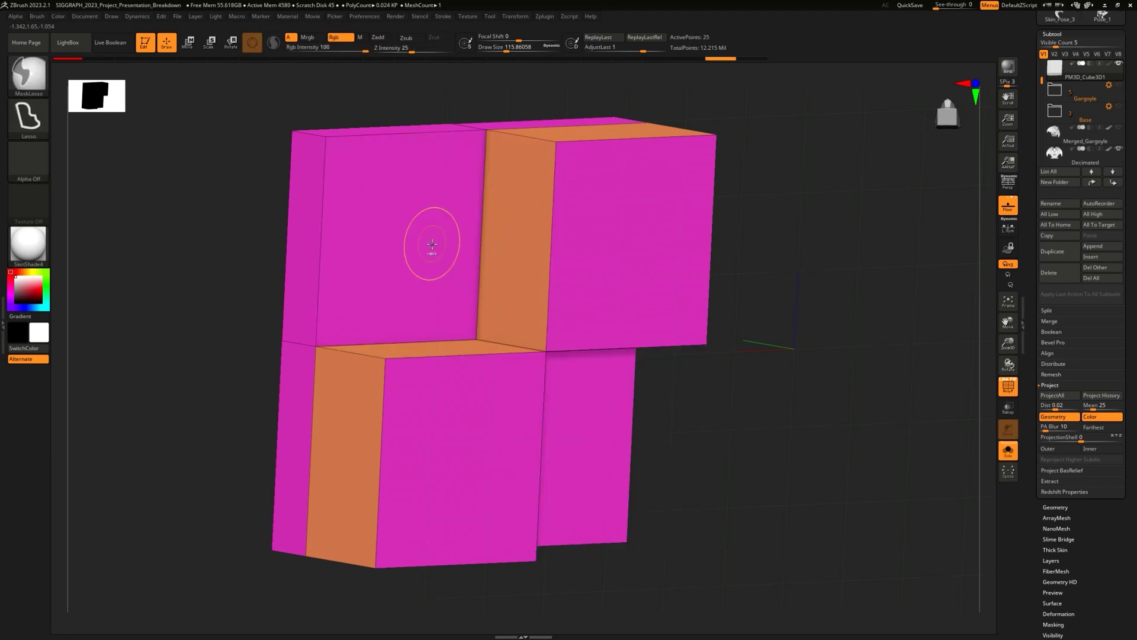
Step: Undo the quadrant extrusions and temporary polygroup marking on the slab's underside
key("ctrl+z")
key("ctrl+z")
key("ctrl+z")
key("ctrl+z")
key("ctrl+z")
key("ctrl+z")
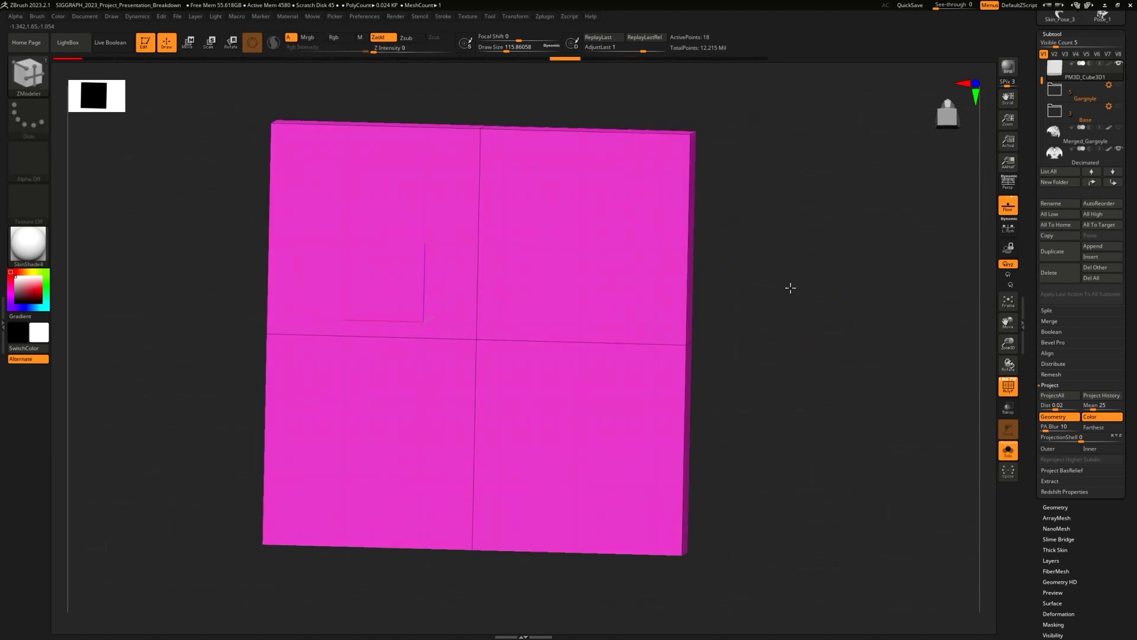
Step: Split the point where the edge loops cross into a large centred octagonal polygroup on the slab's underside
mouse_move(508, 133)
left_mouse_down()
mouse_move(510, 157)
mouse_move(513, 139)
left_mouse_up()
left_click(476, 323)
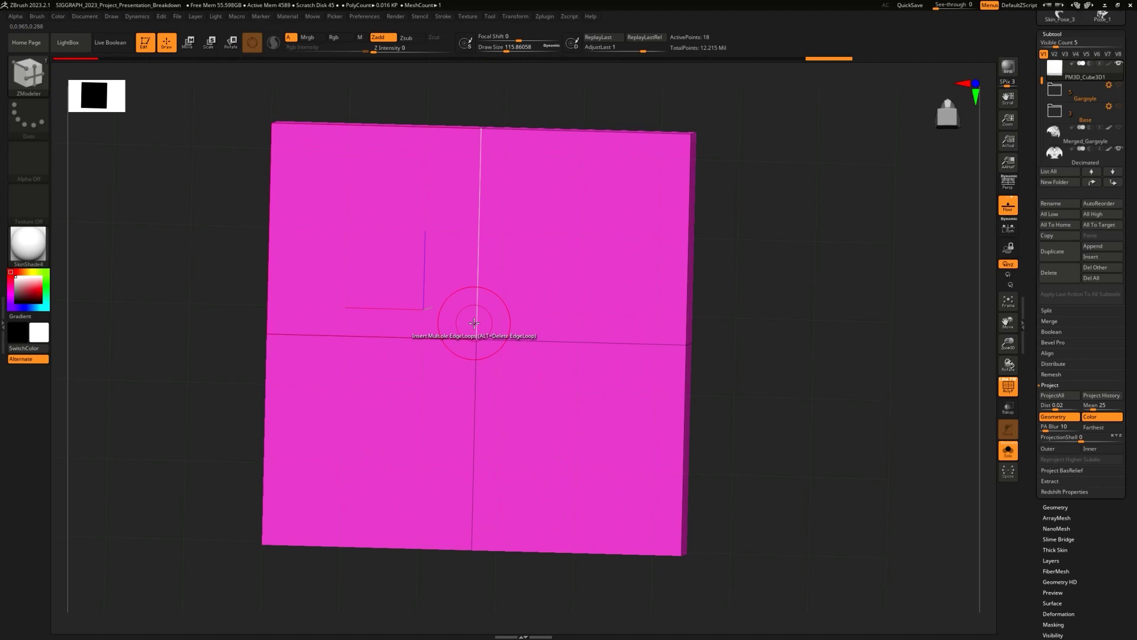
left_click_drag(727, 264, 630, 300, "shift")
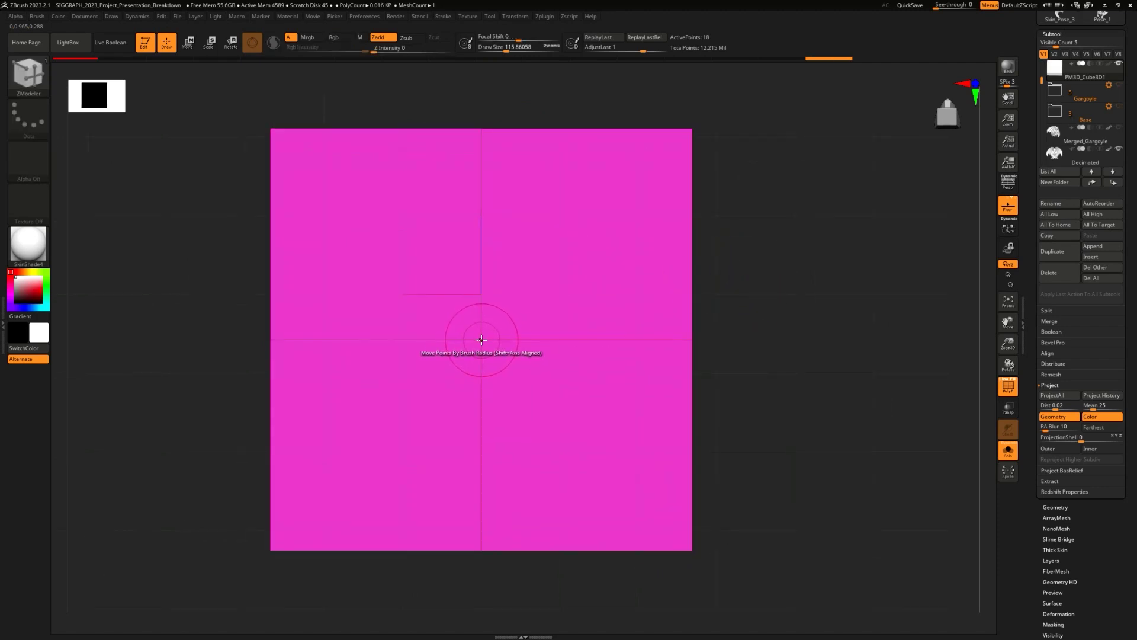
key("space")
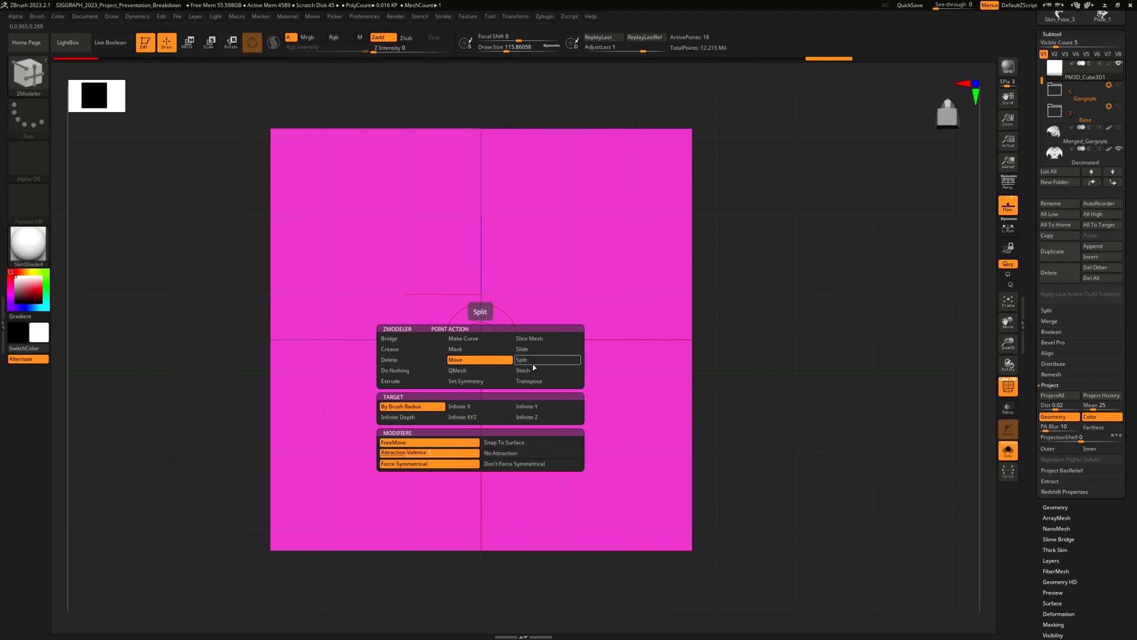
left_click_drag(731, 276, 731, 332, "alt")
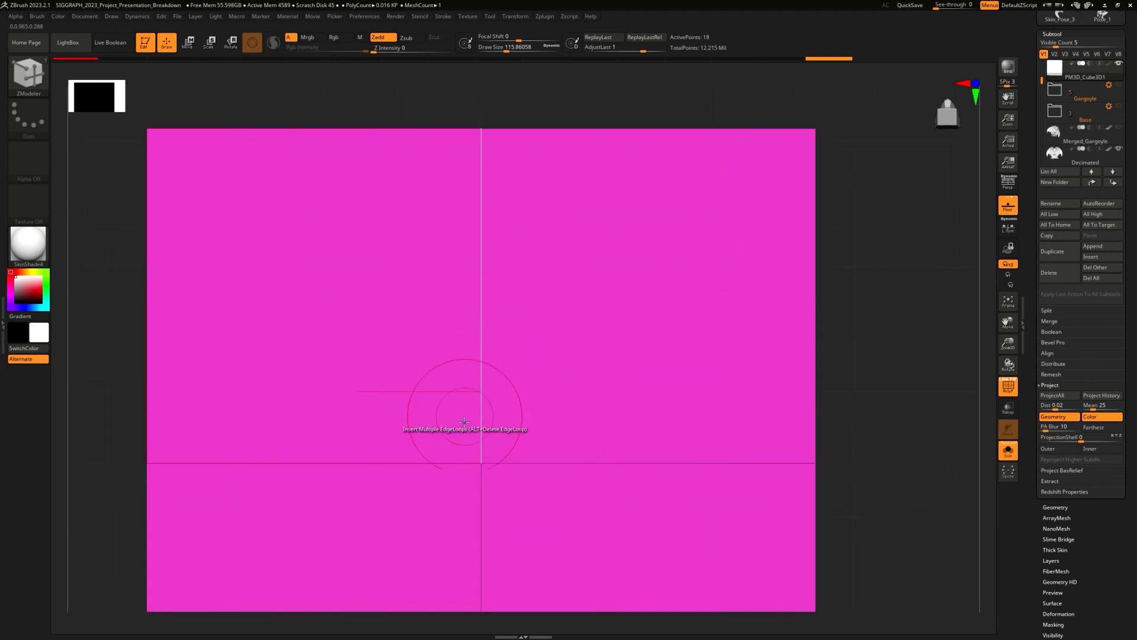
left_click_drag(873, 361, 901, 188, "alt")
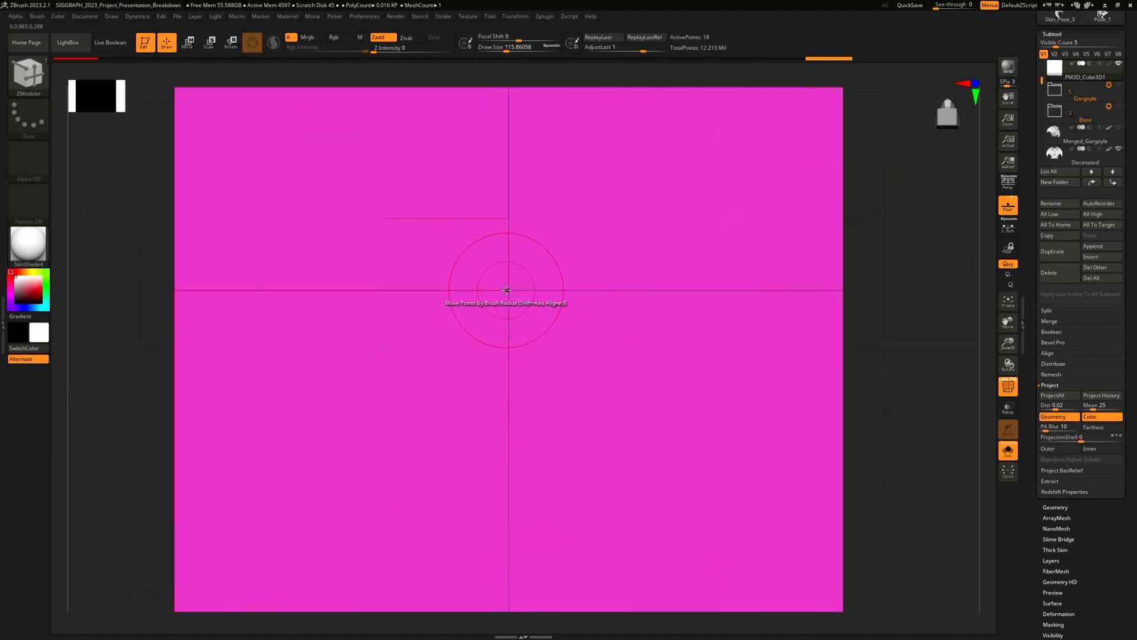
key("space")
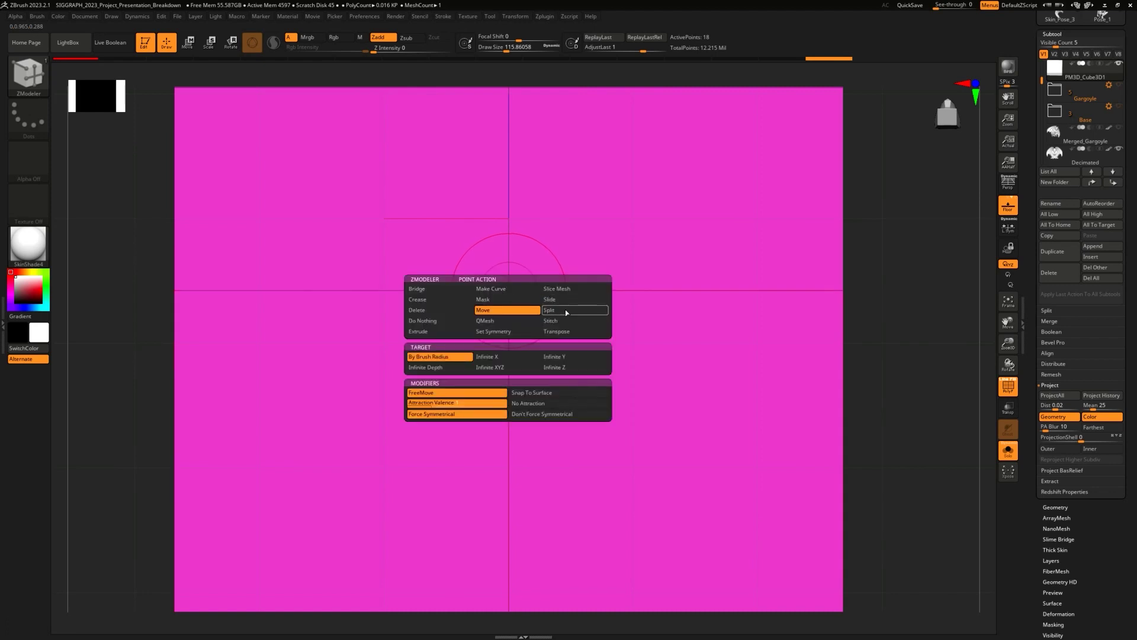
left_click(566, 309)
left_click_drag(509, 290, 672, 406)
Step: Try pulling out part of the octagon with QMesh targeting A Single Poly
left_click_drag(918, 385, 827, 353, "alt")
key("space")
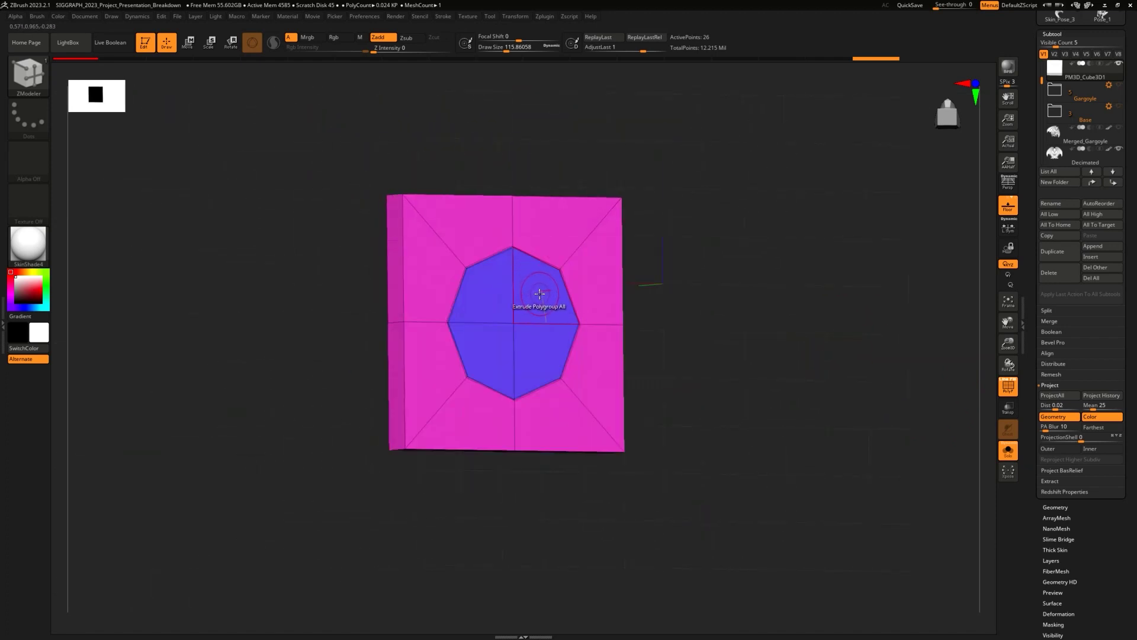
key("space")
left_click(533, 329)
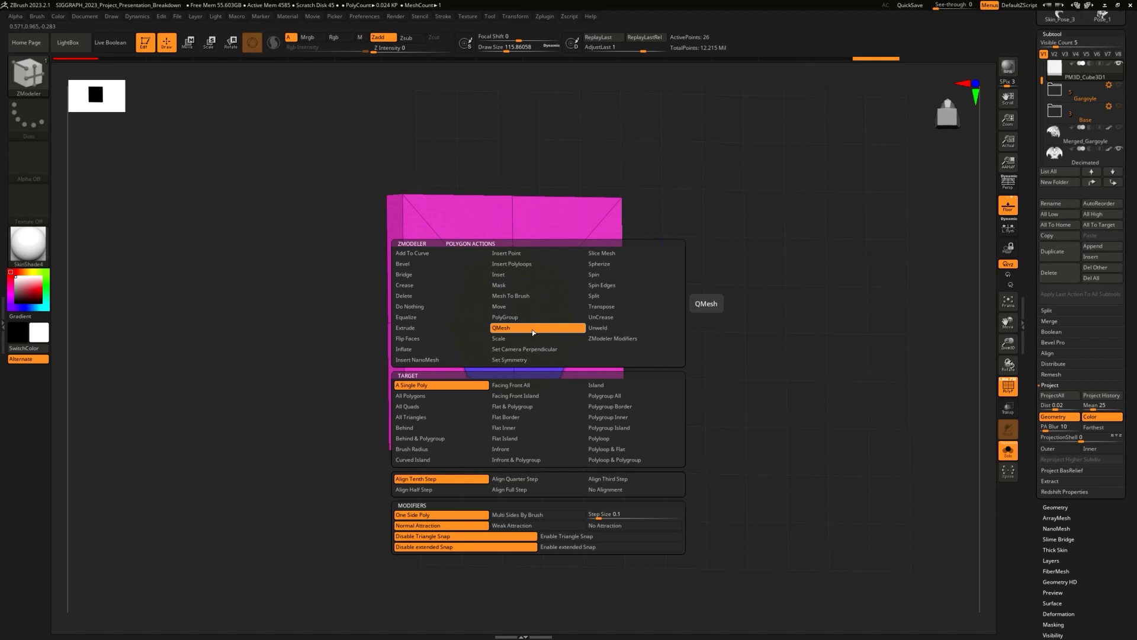
mouse_move(542, 294)
left_mouse_down()
mouse_move(597, 282)
mouse_move(843, 282)
mouse_move(676, 297)
mouse_move(780, 297)
mouse_move(802, 309)
mouse_move(681, 274)
mouse_move(801, 276)
mouse_move(782, 269)
left_mouse_up()
key("ctrl+z")
Step: Pull the whole octagon outward into a cylinder with QMesh targeting Polygroup All, cycling the polygroup colours of the new faces
key("space")
left_click(546, 325)
left_click(628, 394)
key("alt")
key("alt")
key("alt")
key("alt")
key("alt")
key("alt")
key("ctrl+shift+w")
key("ctrl+shift+w")
key("ctrl+shift+w")
key("ctrl+shift+w")
key("ctrl+shift+w")
key("ctrl+shift+w")
key("ctrl+shift+w")
key("ctrl+shift+w")
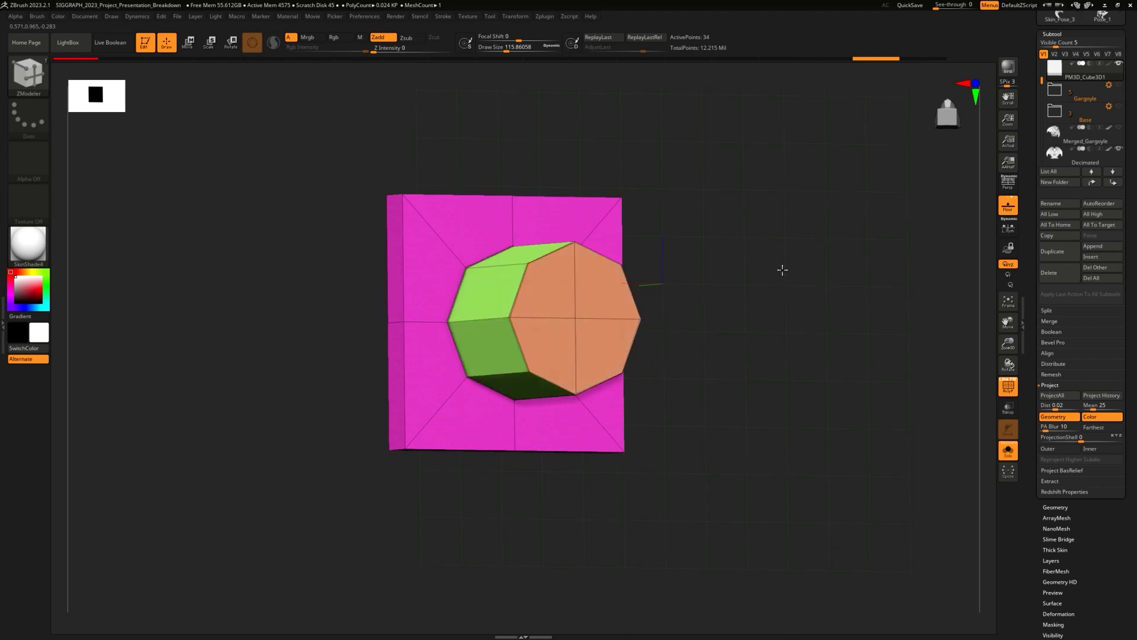
key("alt")
key("alt")
key("alt")
left_click_drag(782, 271, 786, 268)
key("ctrl+1")
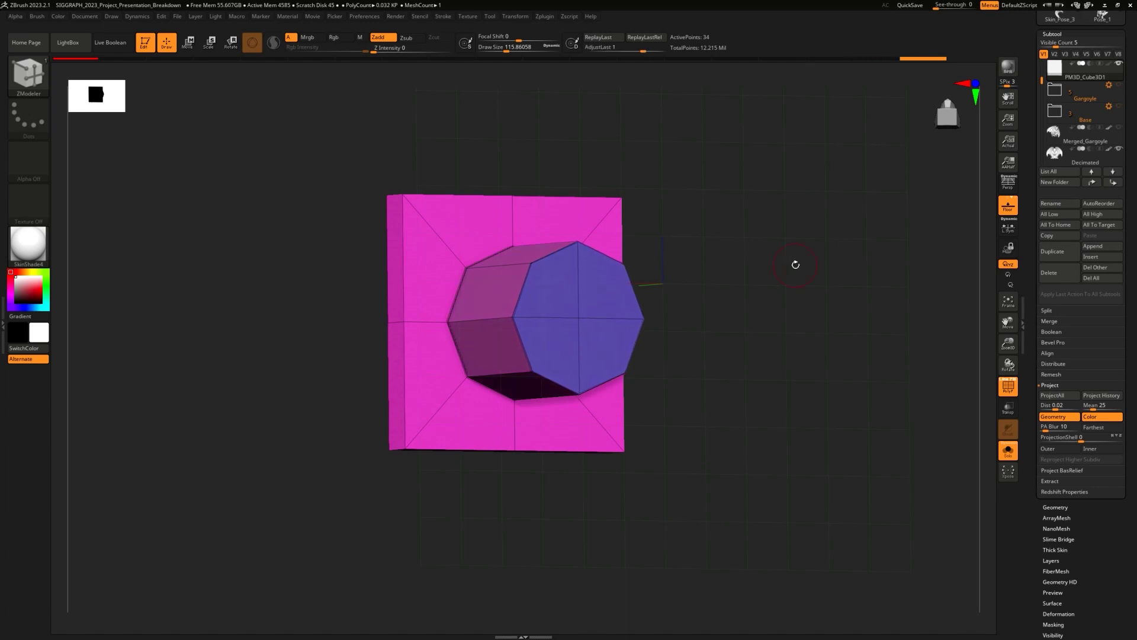
Step: Try QMesh with Polygroup All on the slab faces surrounding the cylinder
left_click(554, 217)
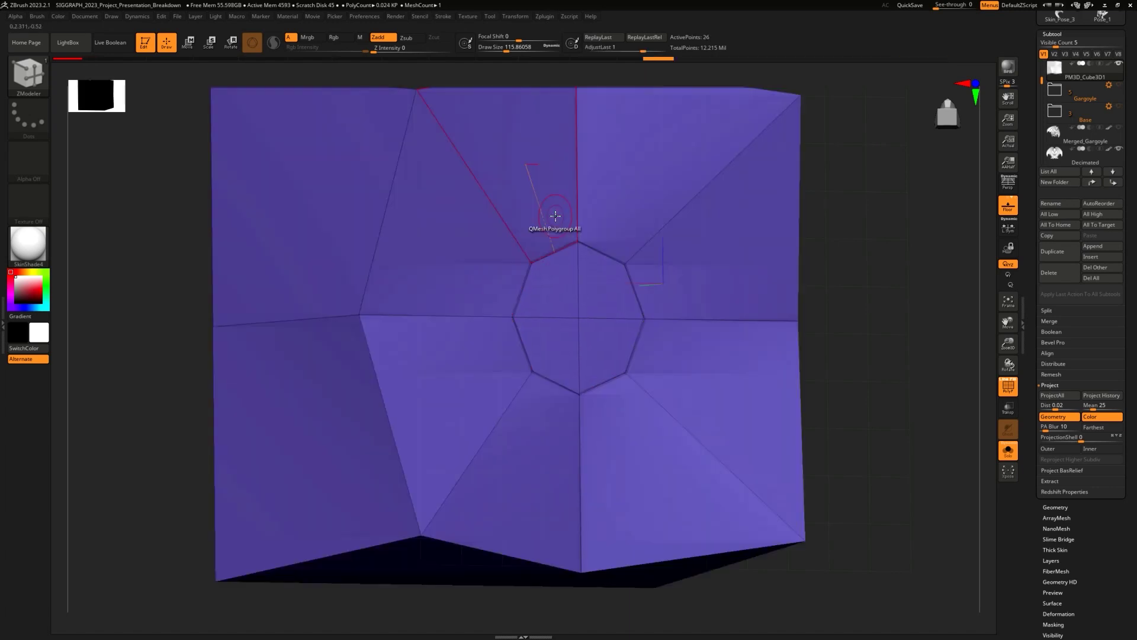
key("ctrl+z")
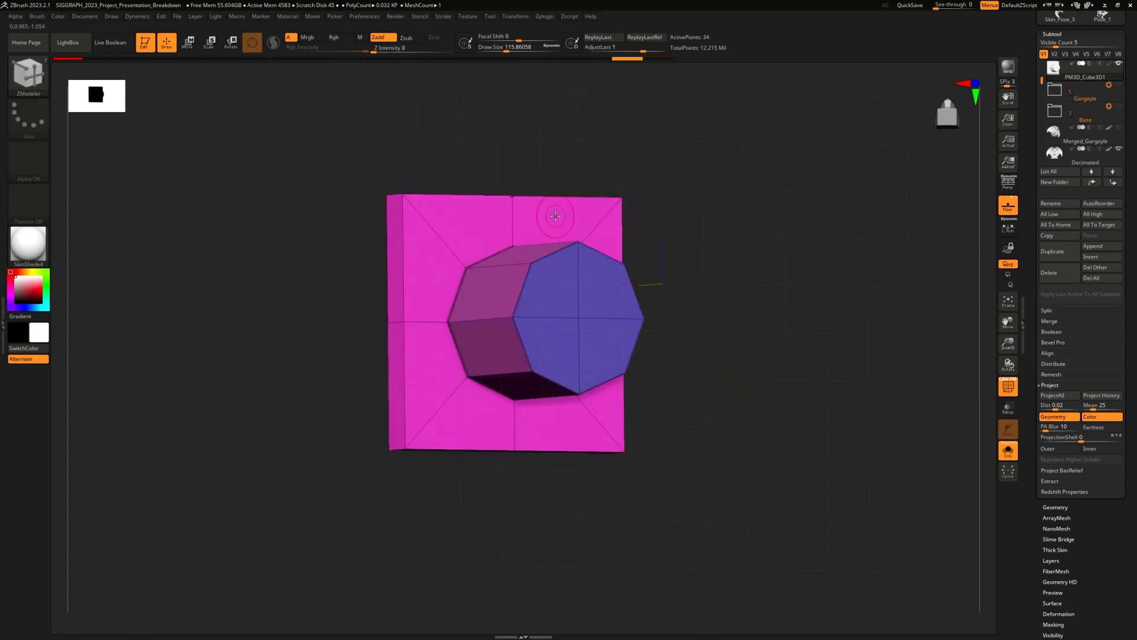
Step: Insert a single edge loop around the cylinder about halfway along its length
left_click_drag(731, 263, 738, 261)
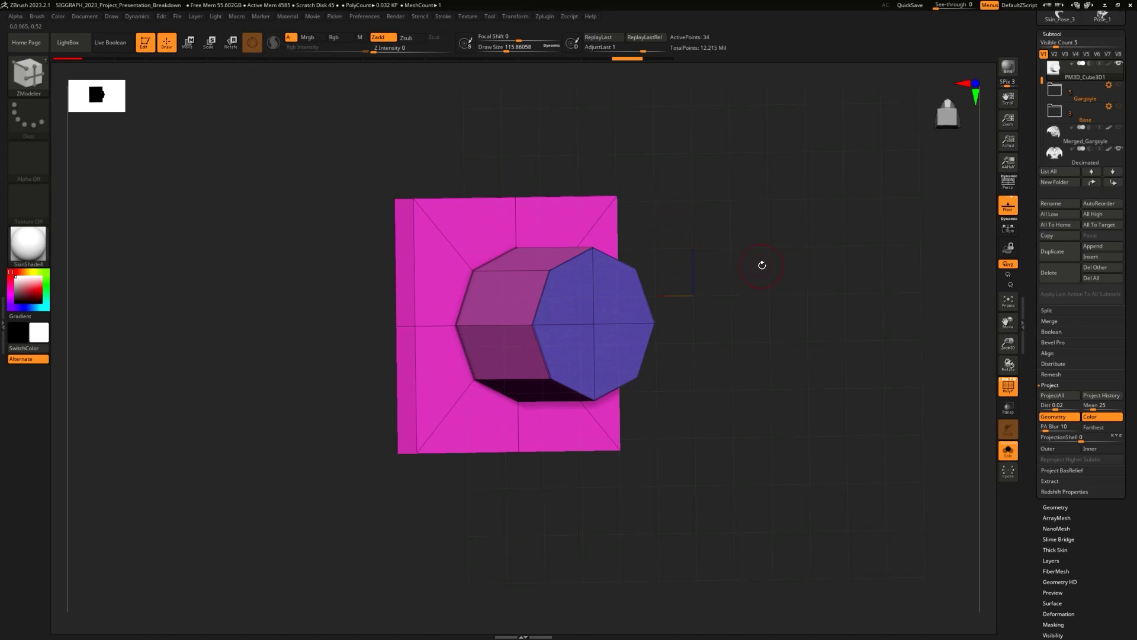
mouse_move(751, 291)
left_mouse_down("shift")
mouse_move(762, 241)
mouse_move(752, 284)
left_mouse_up("shift")
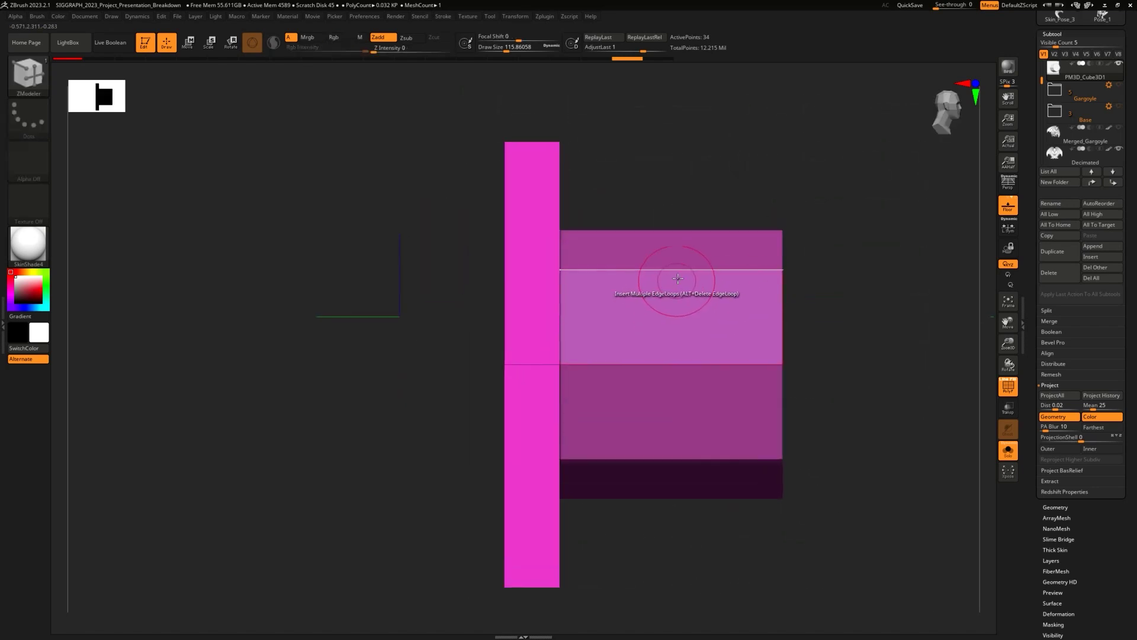
key("space")
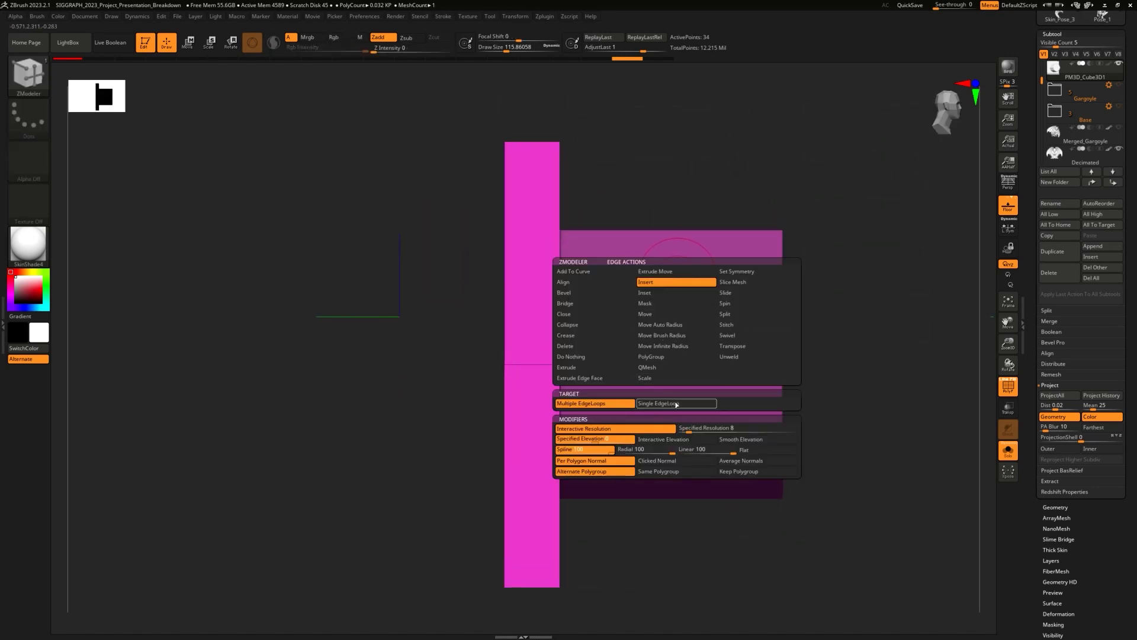
left_click_drag(700, 273, 678, 277)
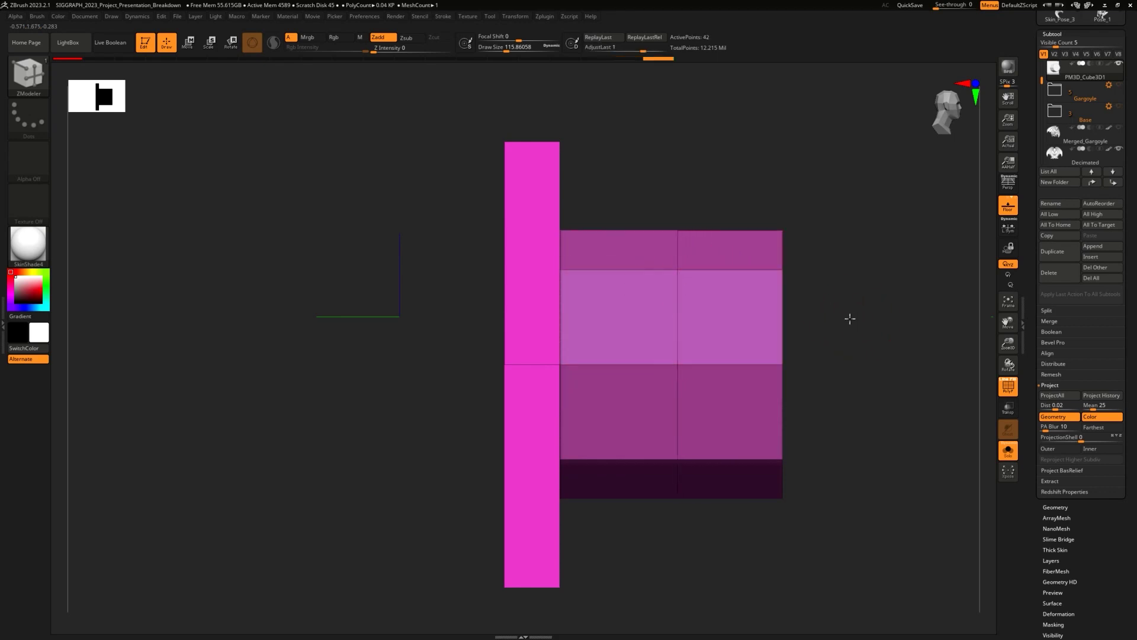
Step: Try extruding the marked slab faces beside the cylinder with Extrude targeting Polygroup All, and undo the attempts
left_click_drag(851, 317, 866, 306)
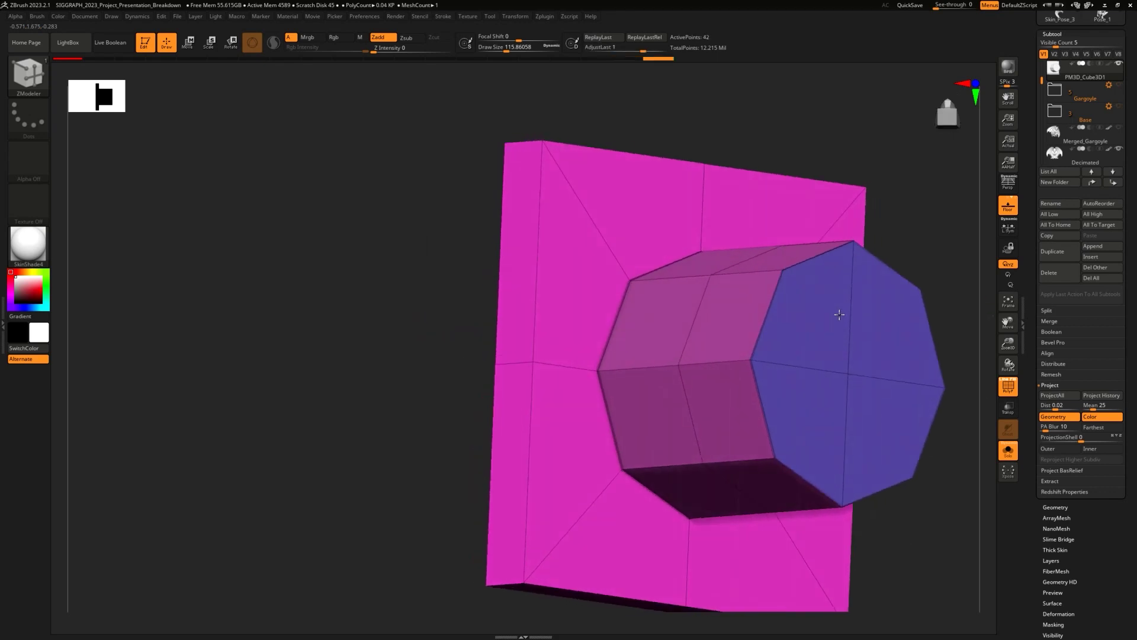
left_click(565, 446)
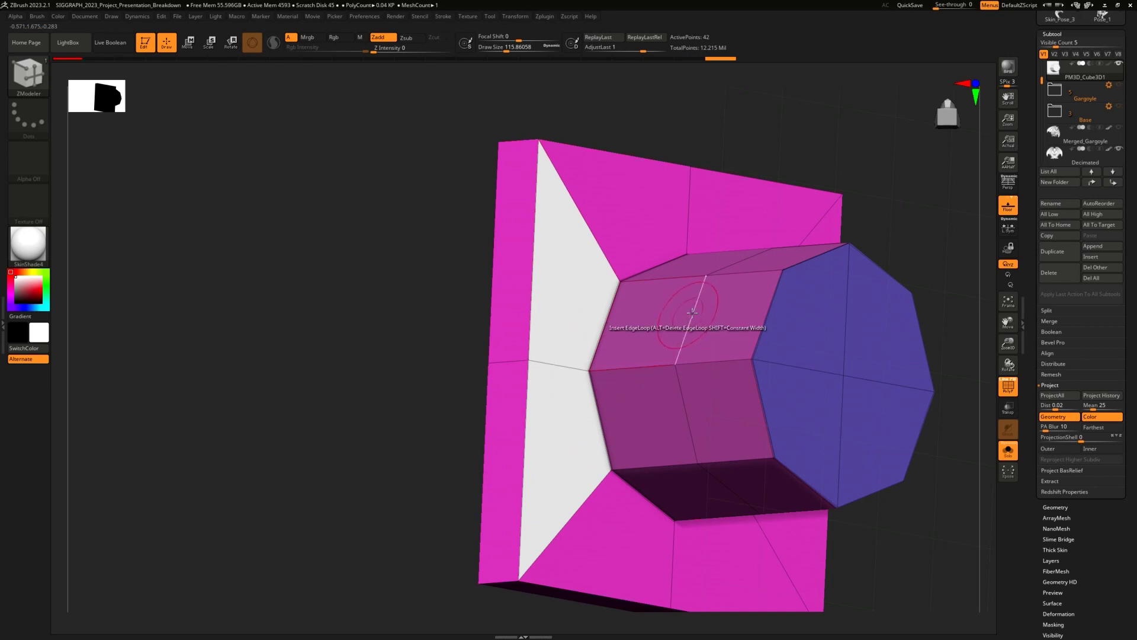
key("space")
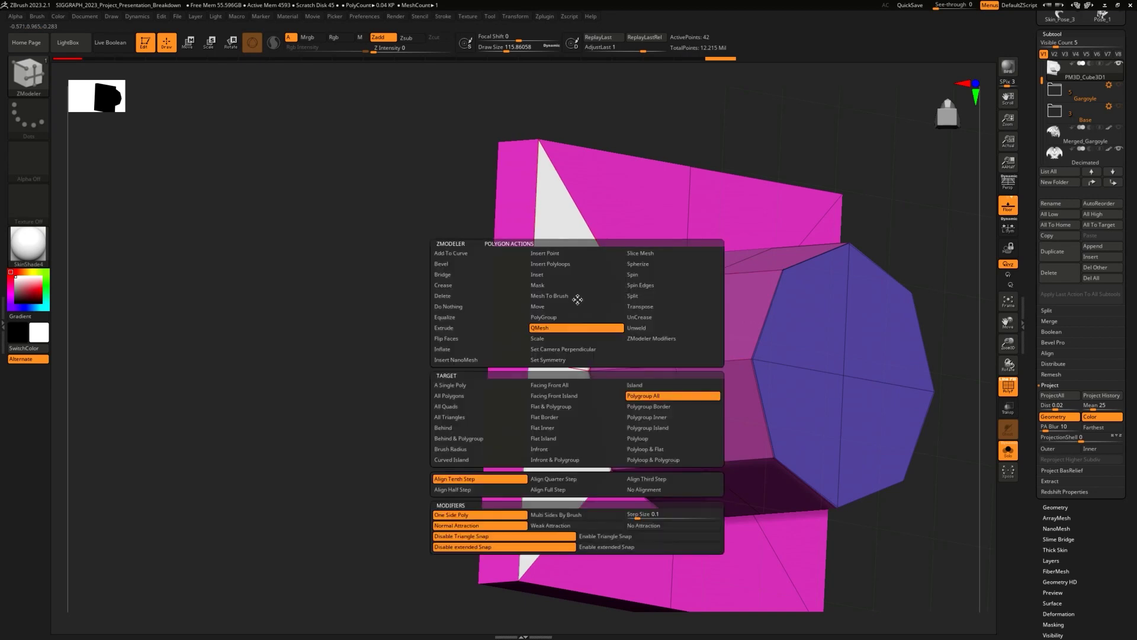
left_click(485, 318)
left_click(482, 325)
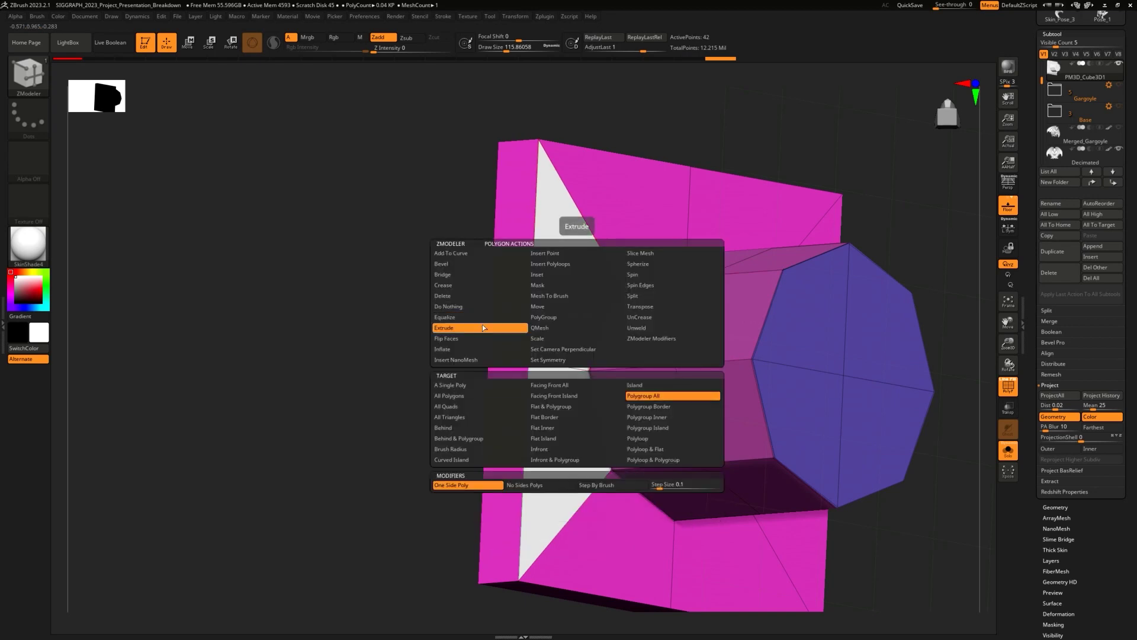
left_click_drag(403, 505, 408, 453)
left_click_drag(566, 301, 686, 214)
left_click_drag(754, 199, 749, 363, "alt")
left_click_drag(980, 334, 705, 362, "alt")
key("ctrl+z")
left_click_drag(514, 426, 961, 86)
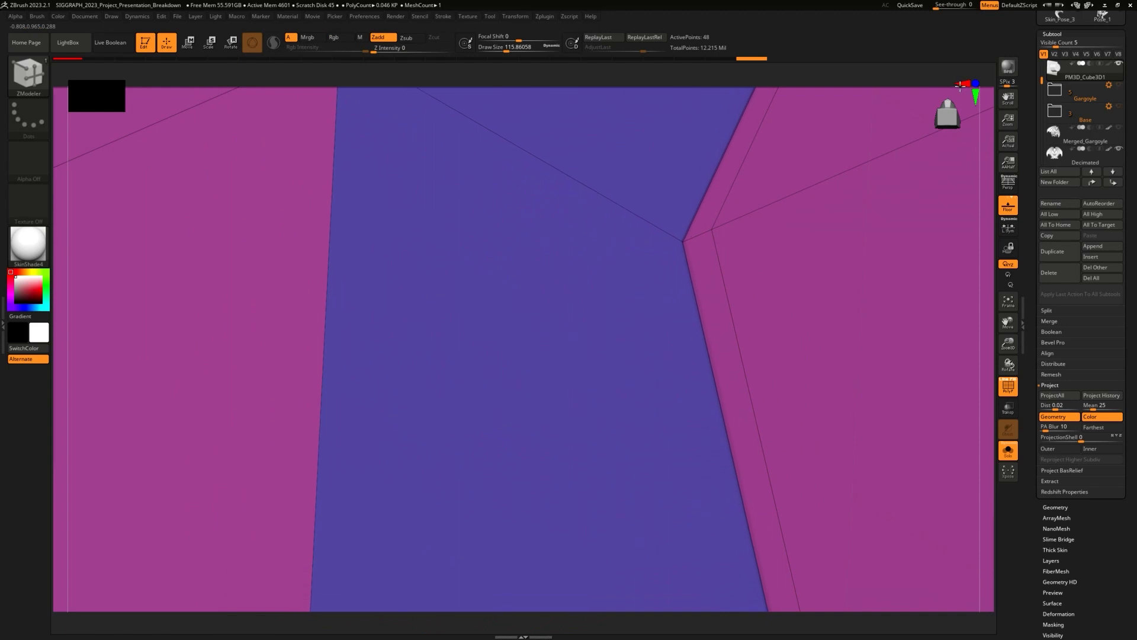
key("ctrl+z")
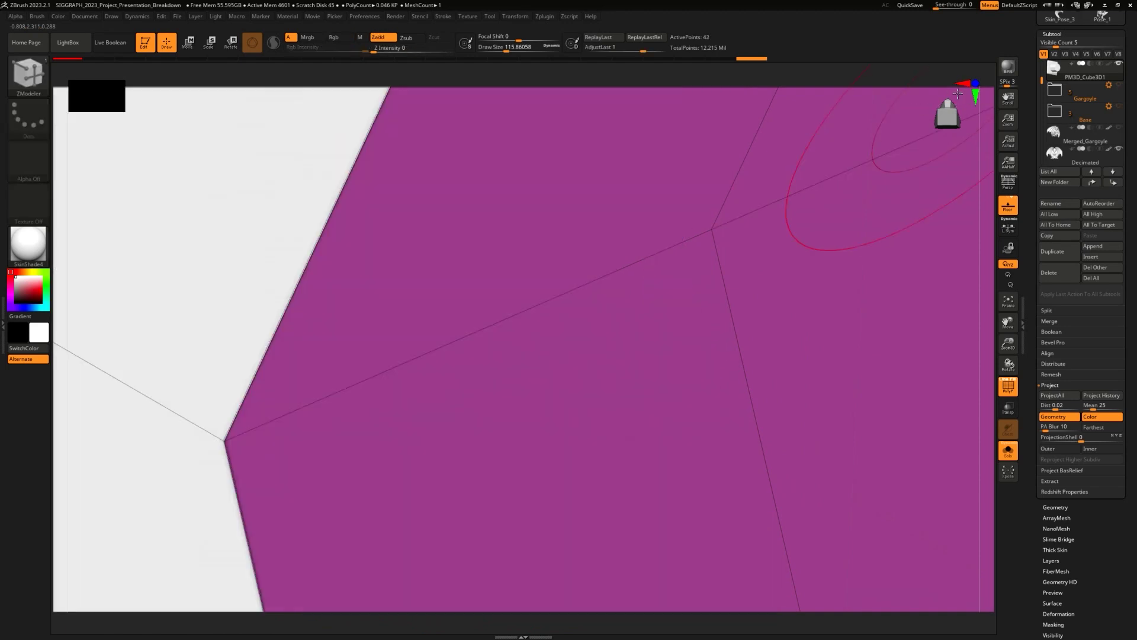
Step: Pull the marked slab faces beside the cylinder out to its edge loop with QMesh targeting Polygroup All
left_click_drag(989, 299, 939, 193, "alt")
key("space")
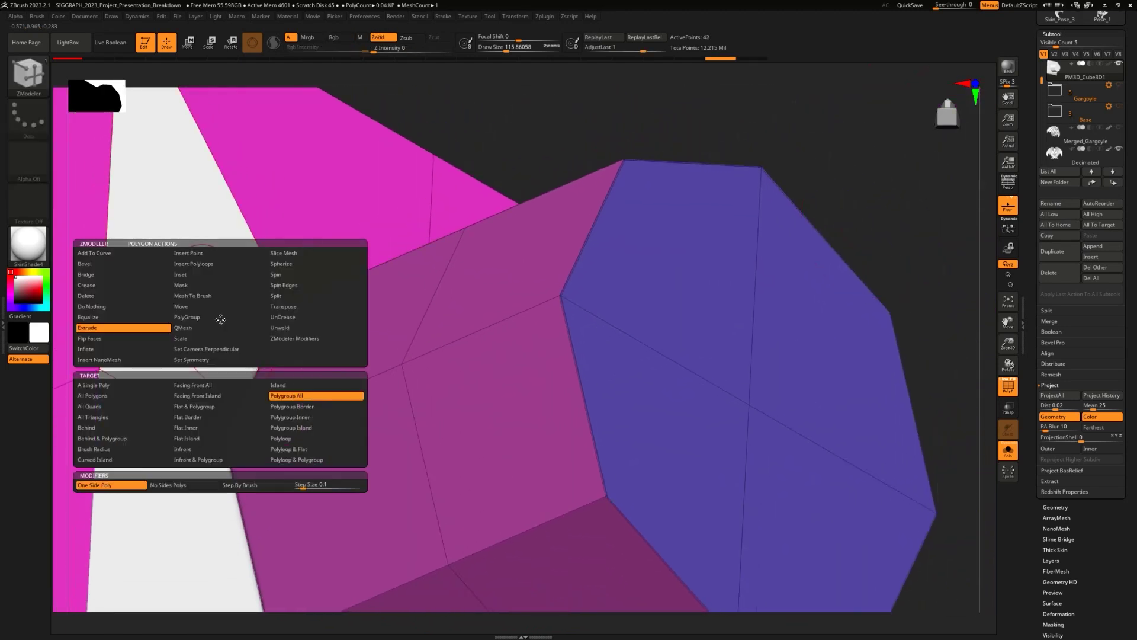
left_click(190, 328)
left_click_drag(266, 325, 350, 263)
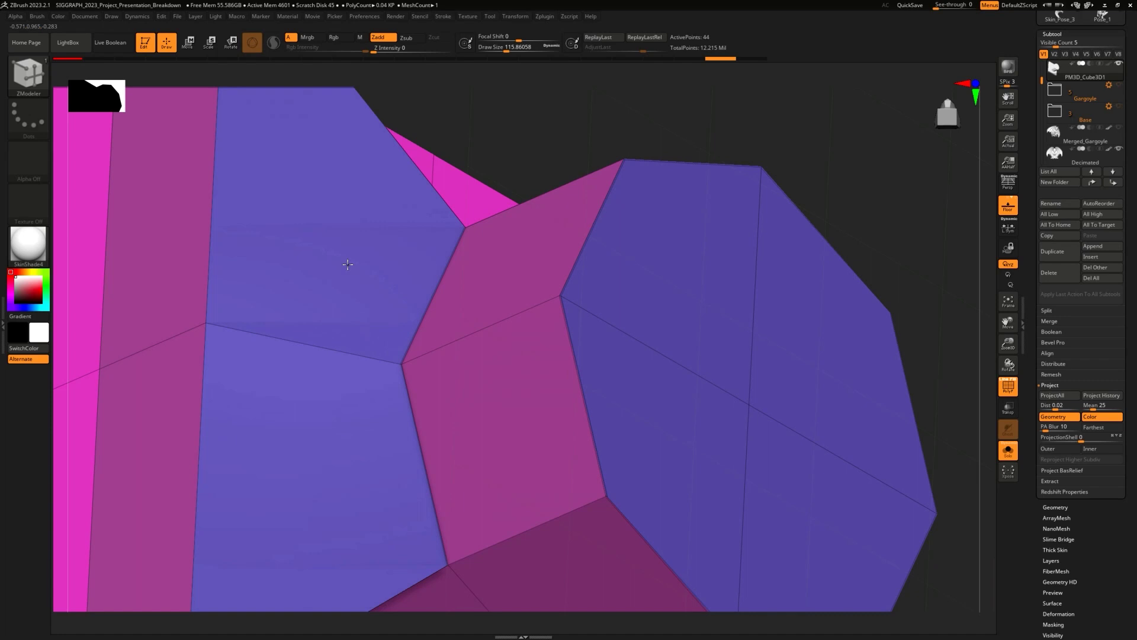
left_click_drag(358, 258, 418, 204)
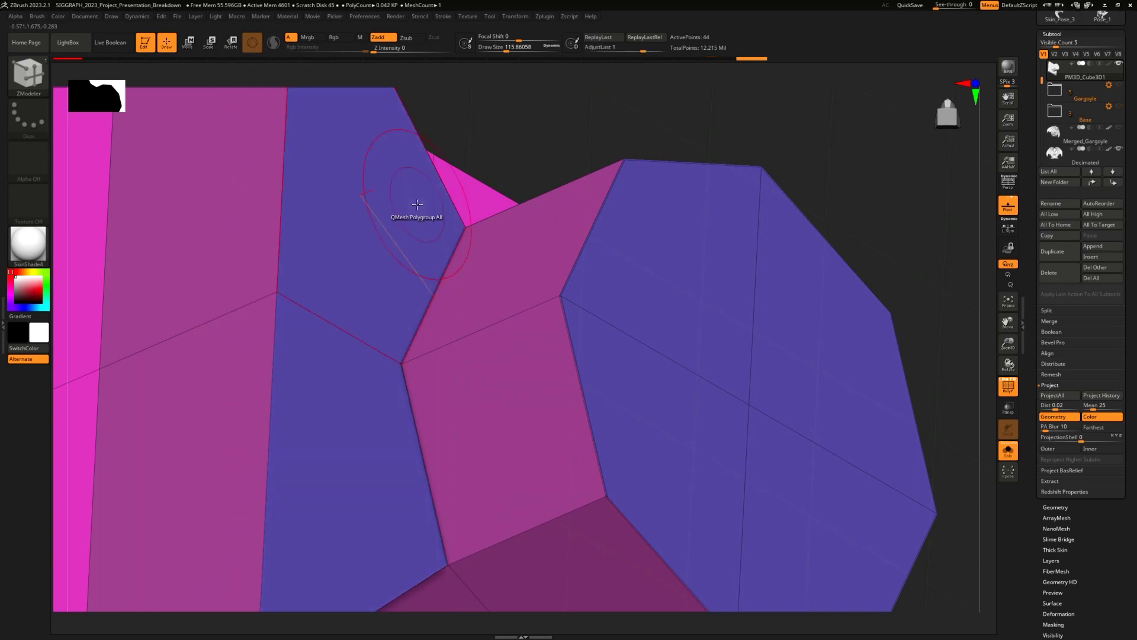
mouse_move(916, 200)
left_mouse_down("alt")
mouse_move(850, 190)
mouse_move(847, 223)
left_mouse_up("alt")
left_click_drag(396, 345, 363, 350, "alt")
key("ctrl+z")
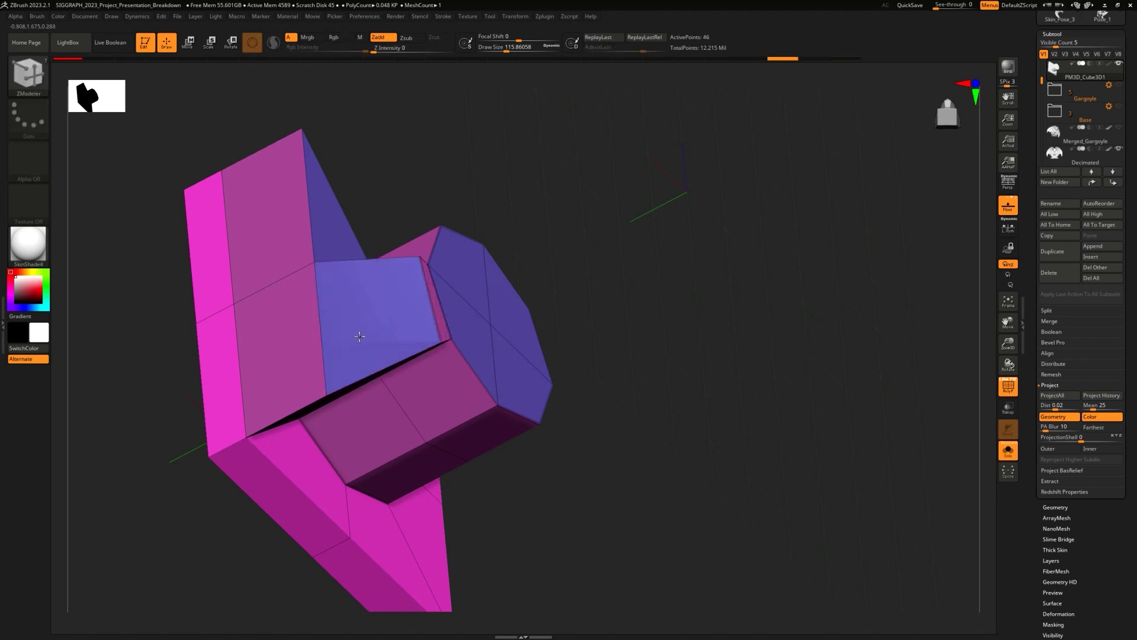
Step: Repeat the Polygroup All QMesh pull on other slab faces around the cylinder
left_click_drag(824, 255, 668, 221)
mouse_move(400, 536)
left_mouse_down("alt")
mouse_move(414, 491)
mouse_move(391, 521)
left_mouse_up("alt")
key("ctrl+z")
key("ctrl+z")
left_click_drag(703, 338, 565, 421)
left_click_drag(520, 489, 492, 463)
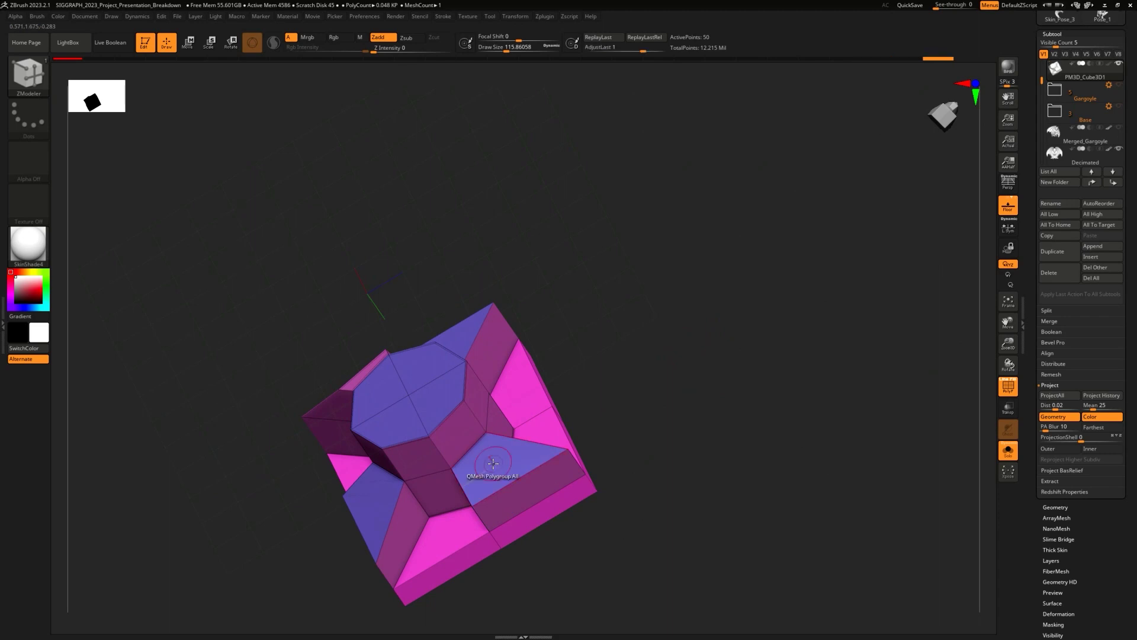
Step: Undo the QMesh pulls on the slab faces and the edge loop halfway along the cylinder
key("ctrl+z")
key("ctrl+z")
key("ctrl+z")
key("ctrl+z")
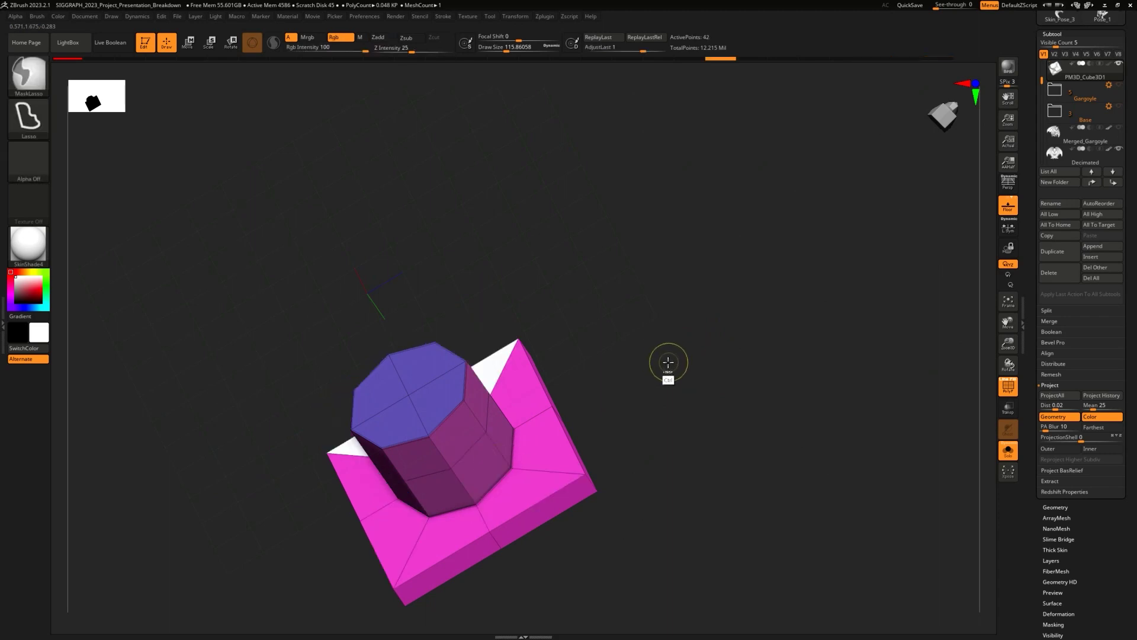
key("ctrl+z")
Step: Insert single edge loops around the cylinder close to the slab and on the slab just outside the cylinder's foot
left_click_drag(689, 380, 720, 388)
left_click_drag(595, 296, 511, 313)
left_click_drag(888, 249, 809, 232)
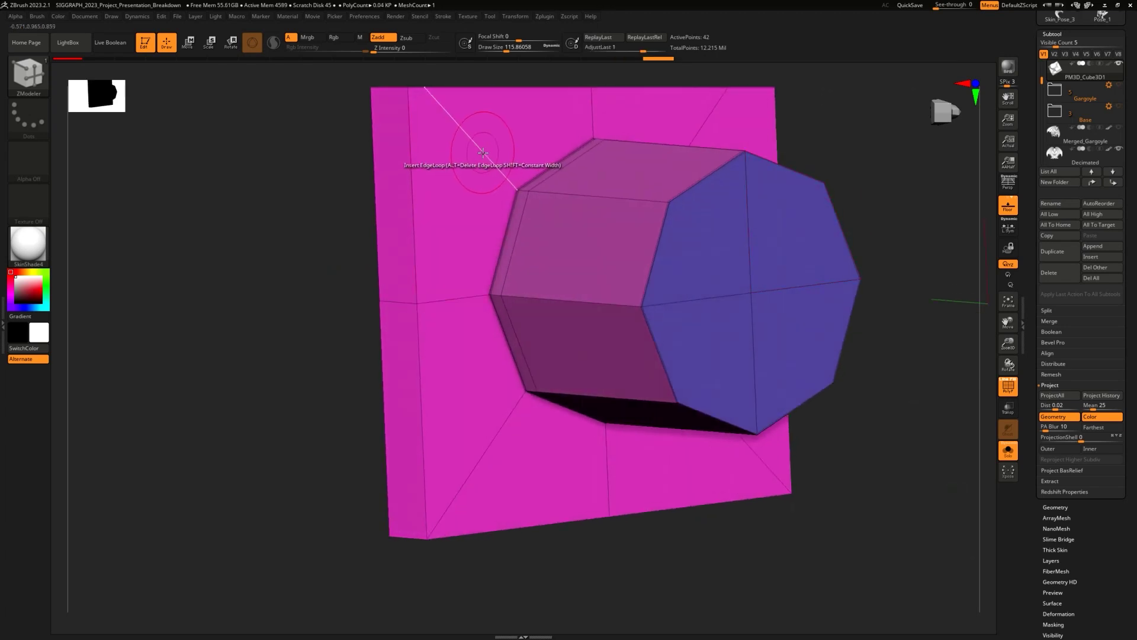
left_click(498, 169)
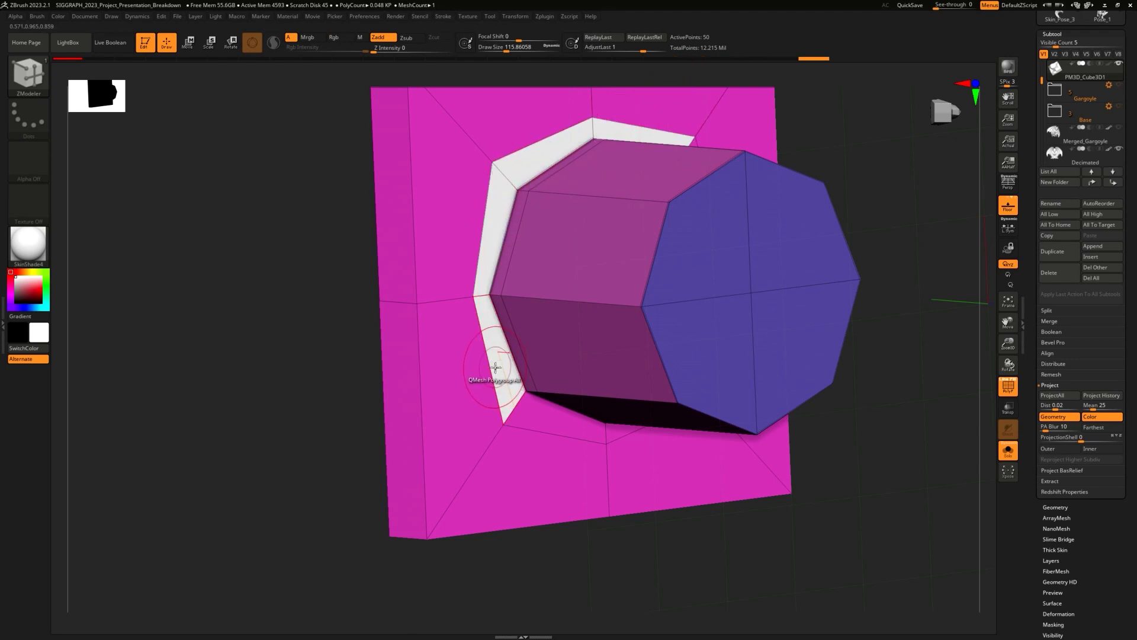
Step: Give the ring around the cylinder's foot its own polygroup and pull it into a collar with QMesh targeting Polygroup All
key("ctrl")
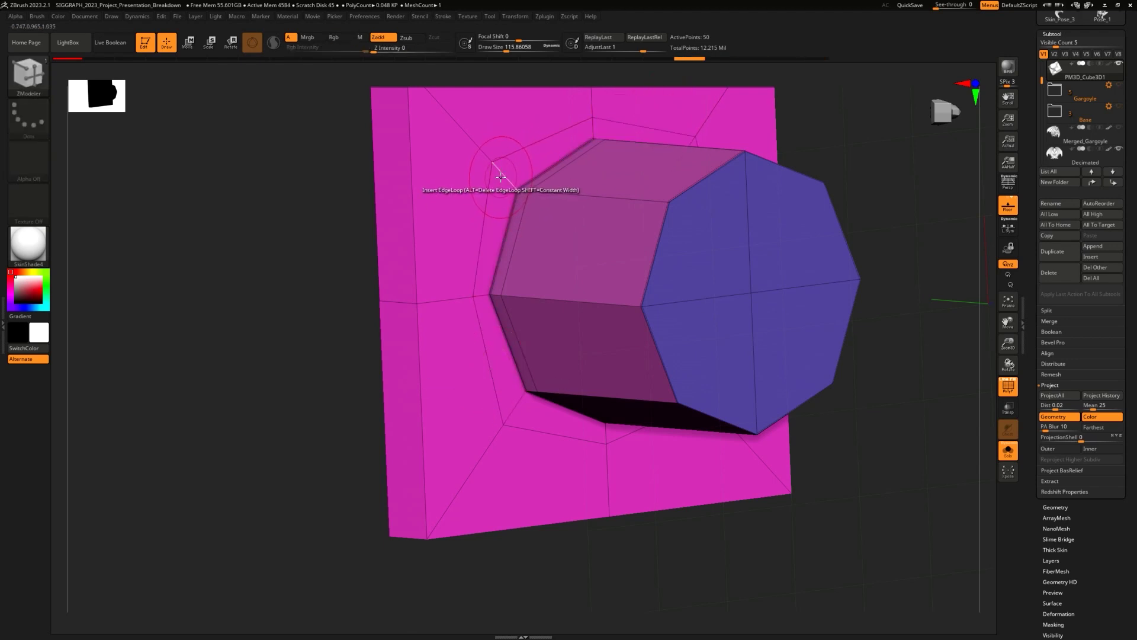
key("space")
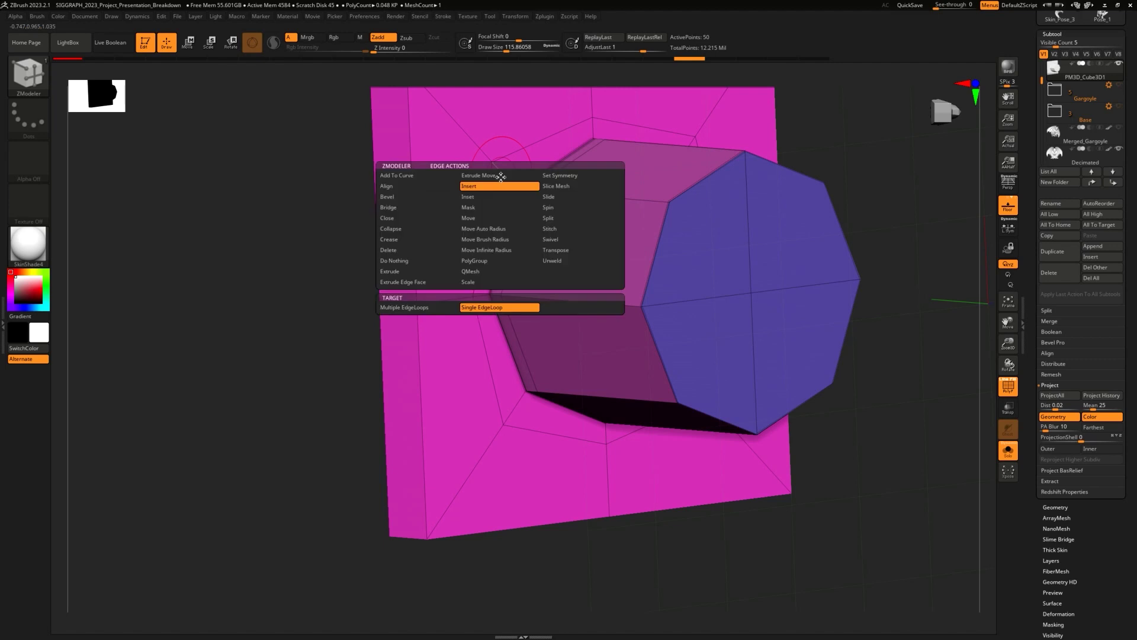
left_click(493, 262)
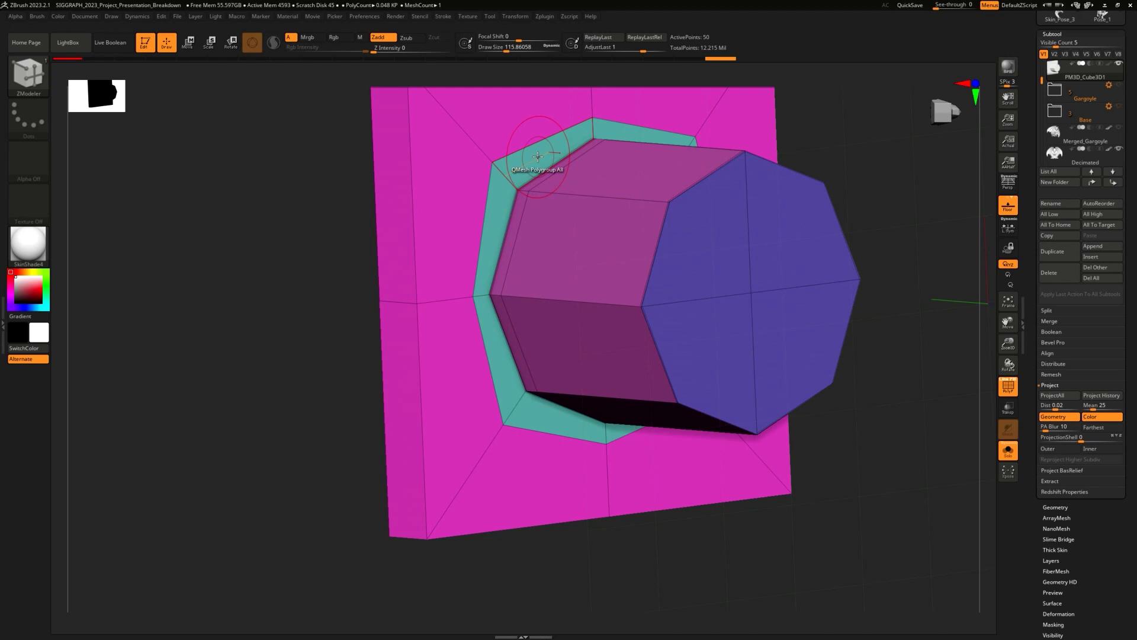
left_click_drag(538, 155, 557, 158)
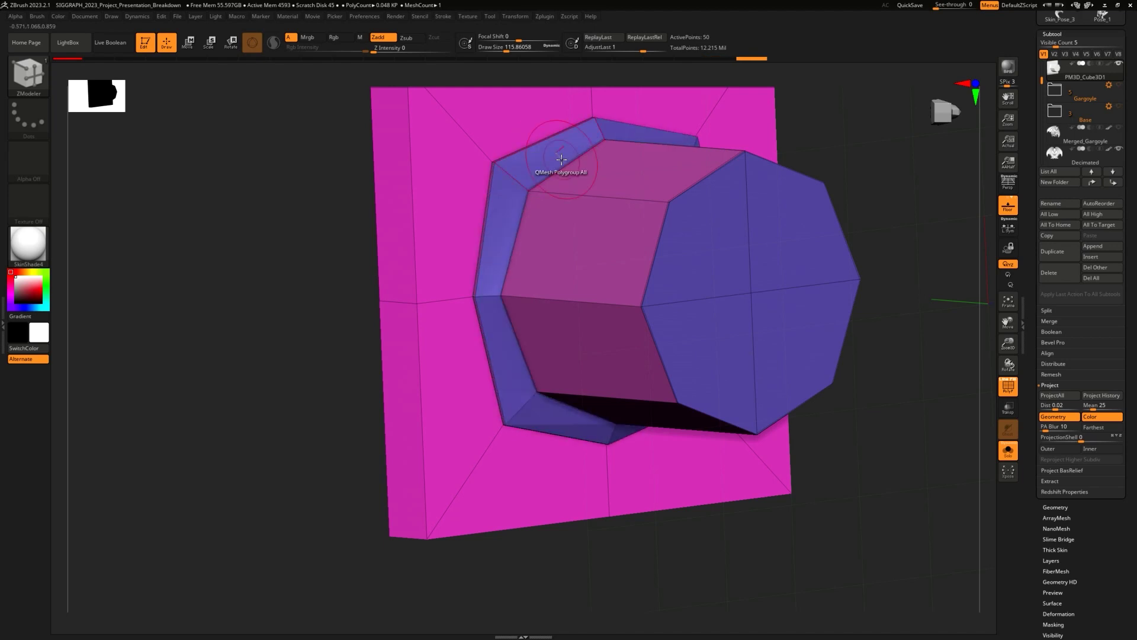
left_click_drag(871, 379, 728, 353, "alt")
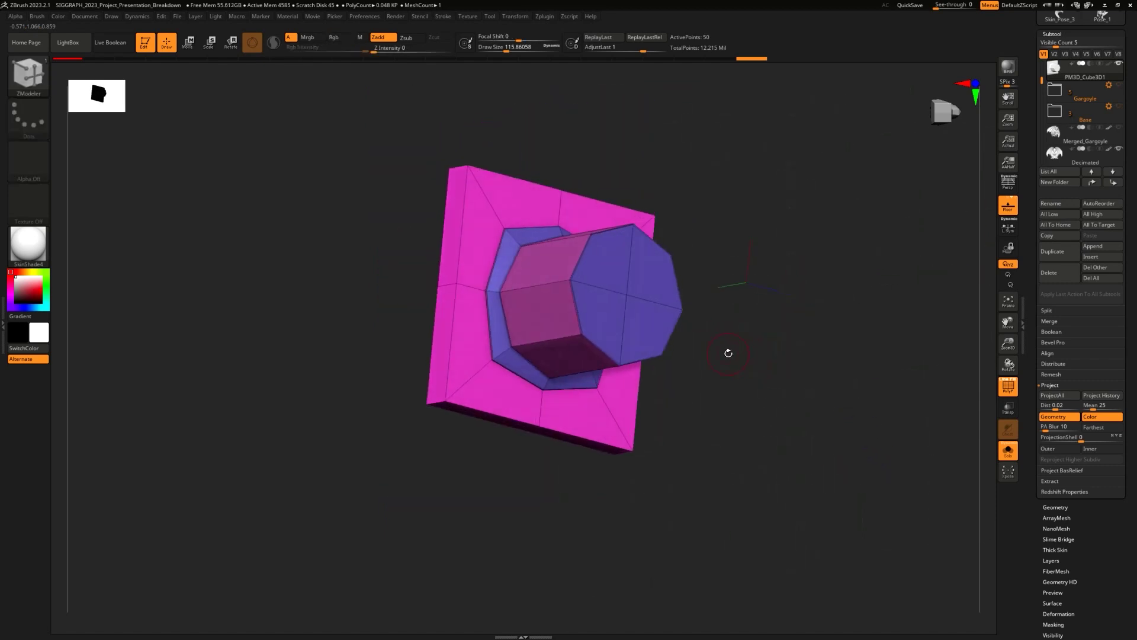
left_click_drag(632, 190, 787, 401)
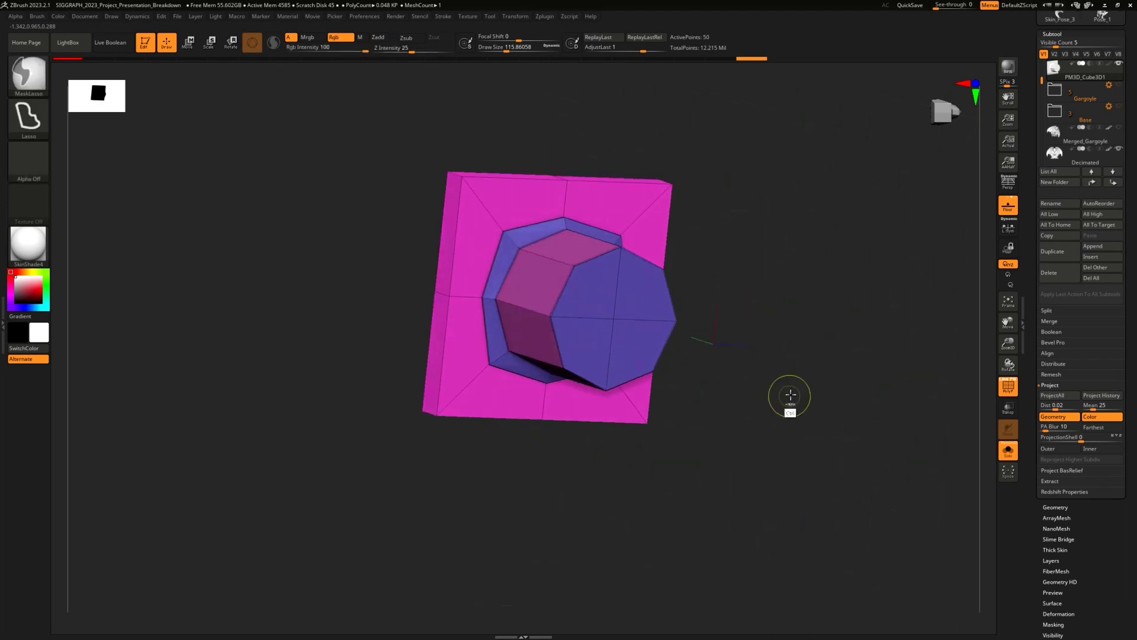
Step: Inset the four faces on the slab's flat top to form a border around a central panel
left_click_drag(789, 330, 706, 312)
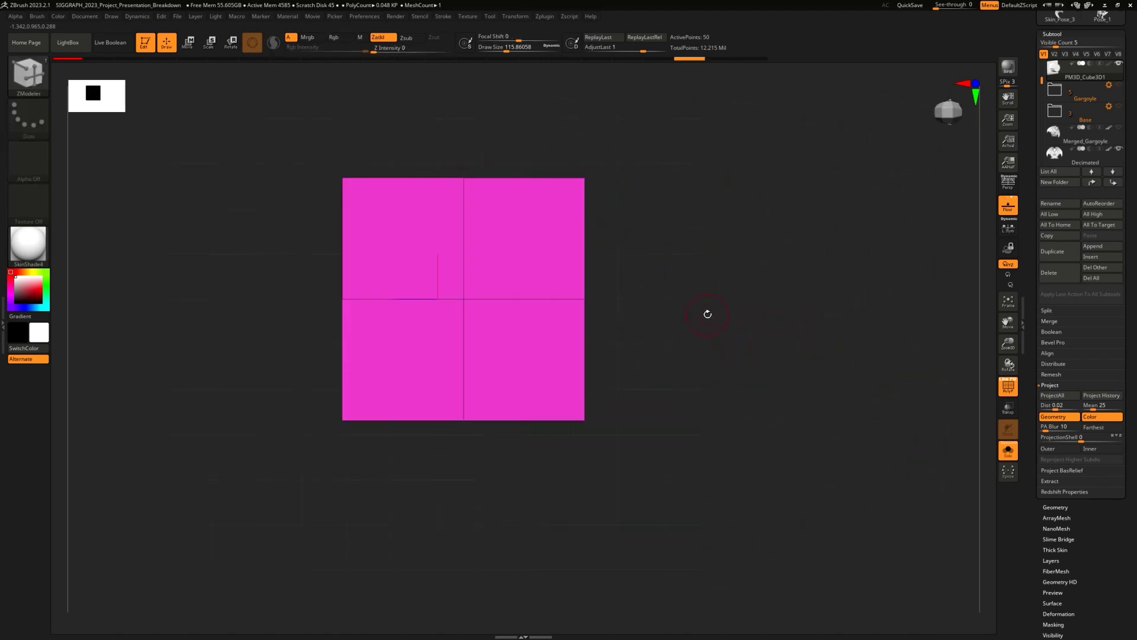
key("space")
left_click(502, 274)
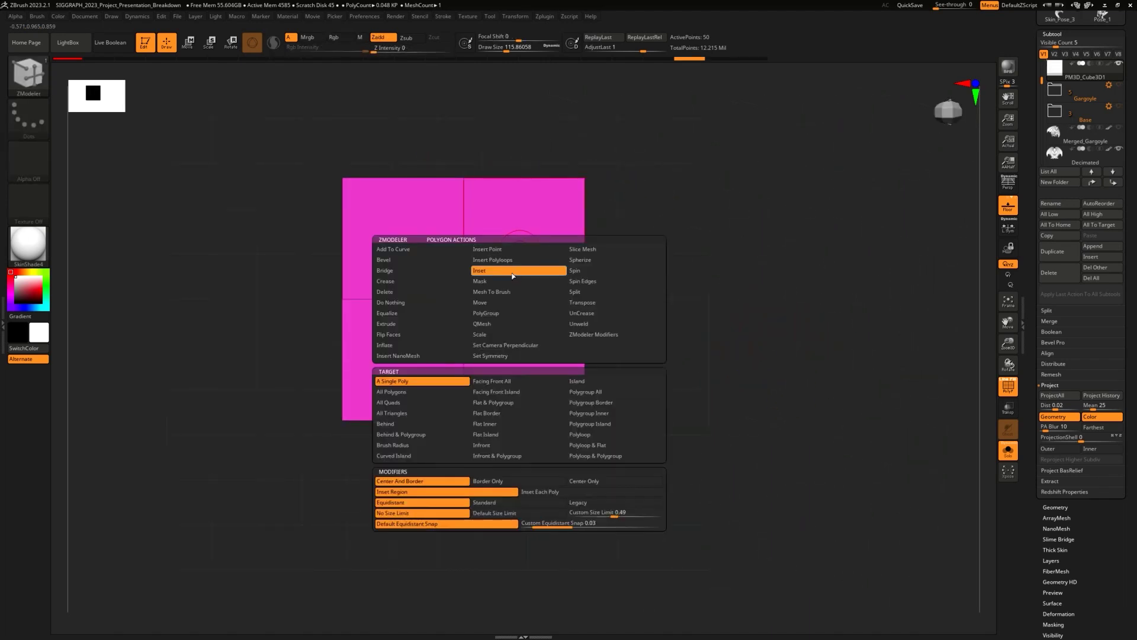
left_click_drag(516, 256, 524, 256)
right_click_drag(534, 241, 660, 226)
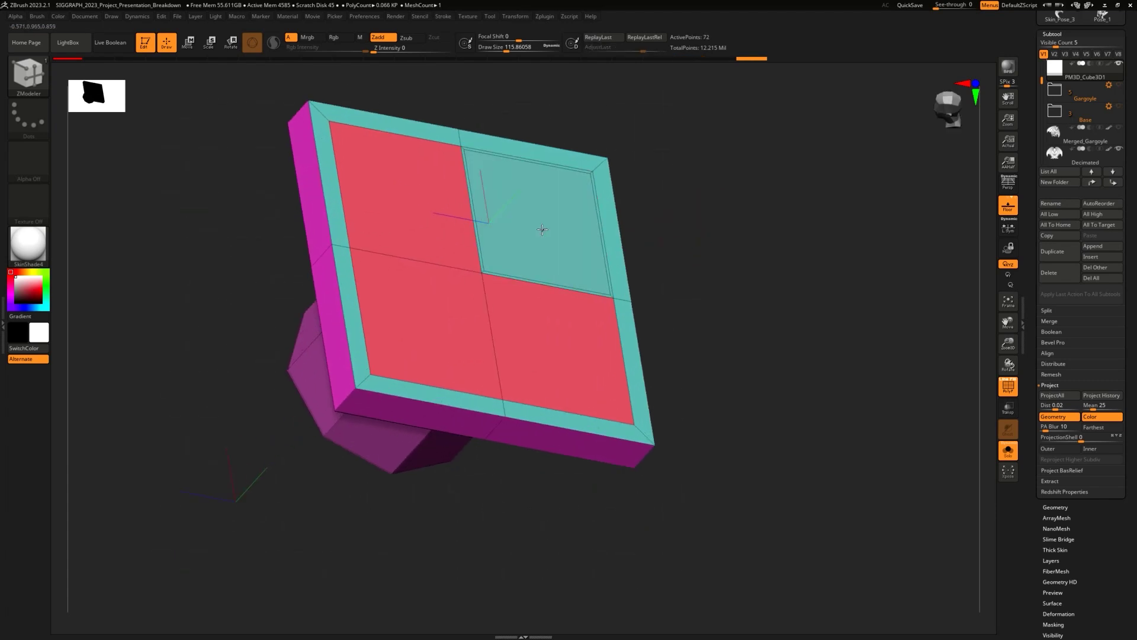
Step: Raise the inset central panel slightly above the slab's top
key("space")
left_click(537, 306)
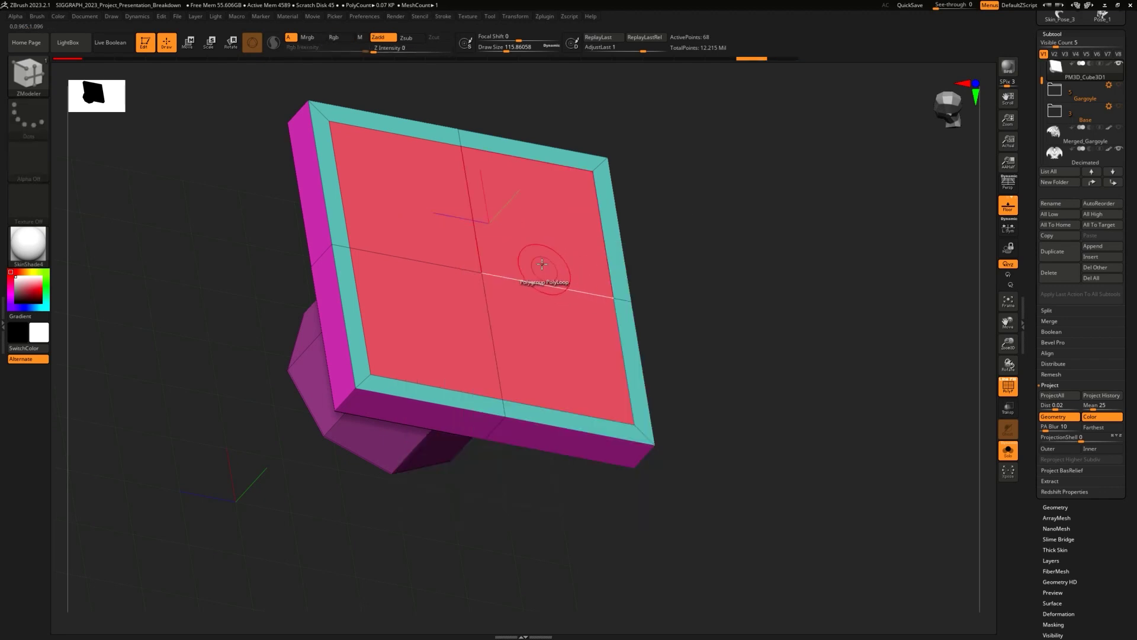
left_click(548, 247)
left_click_drag(549, 245, 549, 240)
right_click_drag(549, 239, 752, 317, "shift")
left_click_drag(753, 317, 721, 280)
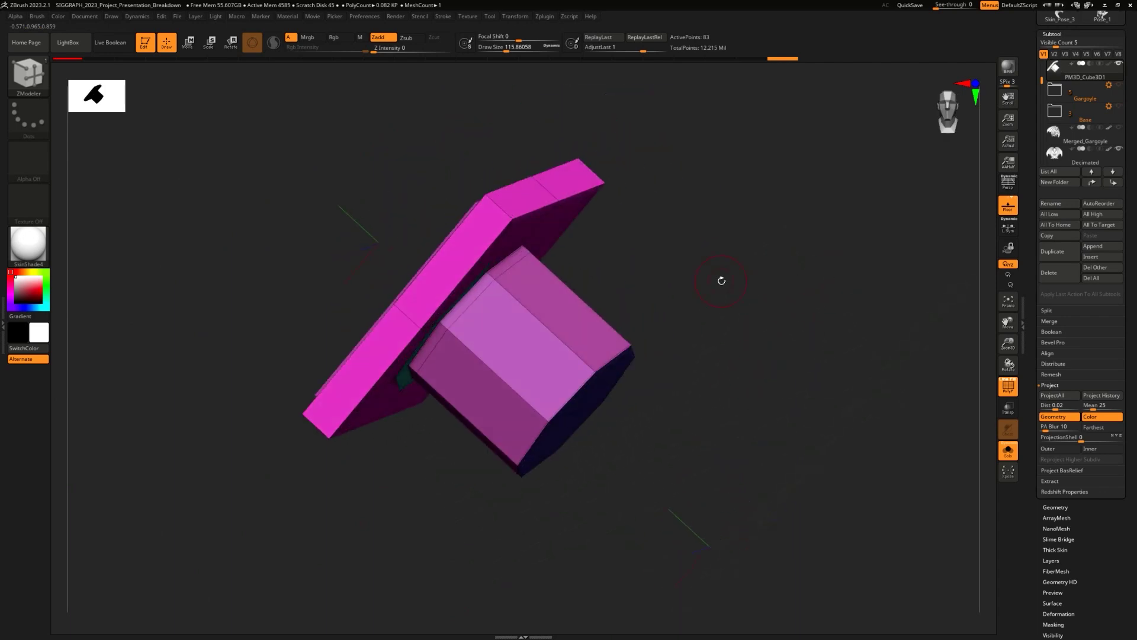
mouse_move(721, 281)
left_mouse_down()
mouse_move(728, 274)
mouse_move(731, 294)
mouse_move(708, 297)
mouse_move(682, 348)
mouse_move(716, 302)
left_mouse_up()
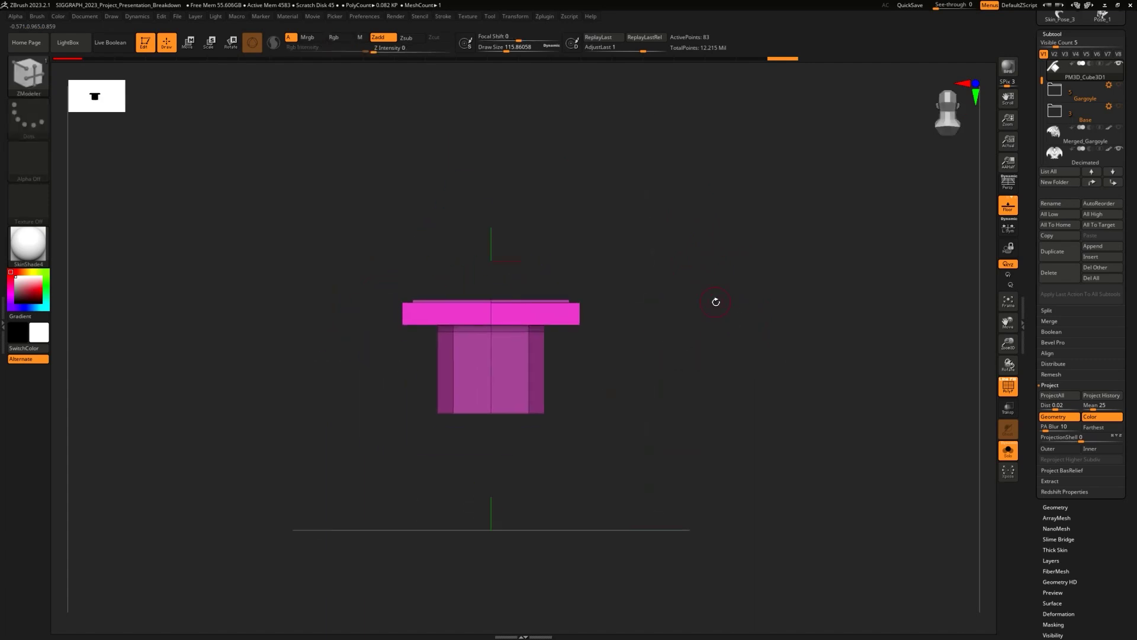
Step: Step back through the undo history to the plain slab without the cylinder
left_click_drag(1136, 193, 1130, 232)
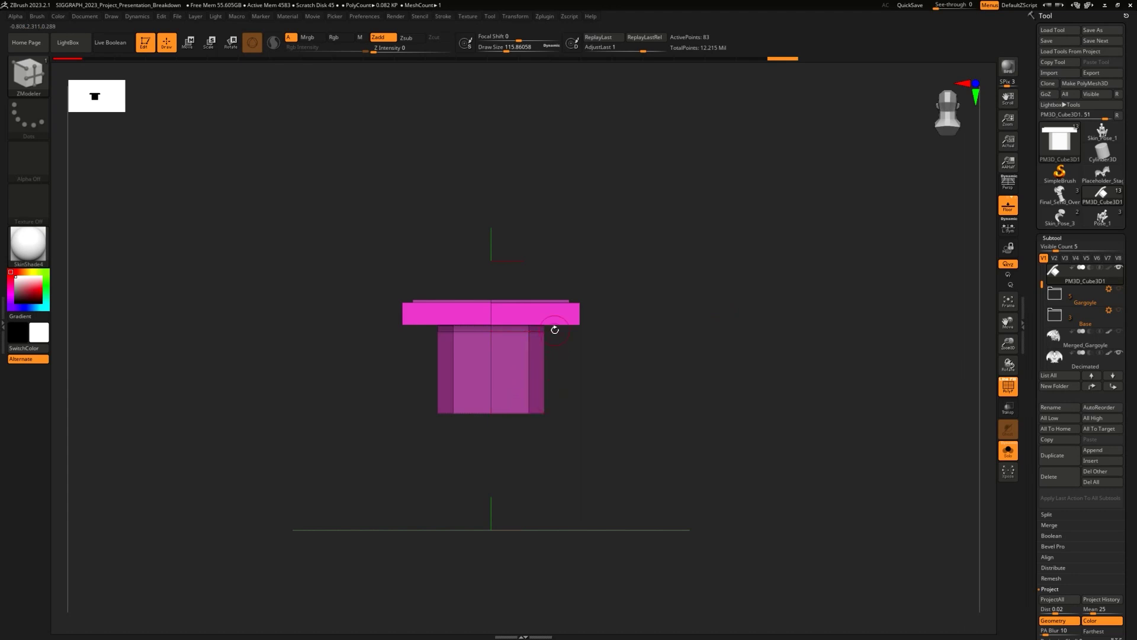
key("ctrl")
key("ctrl+z")
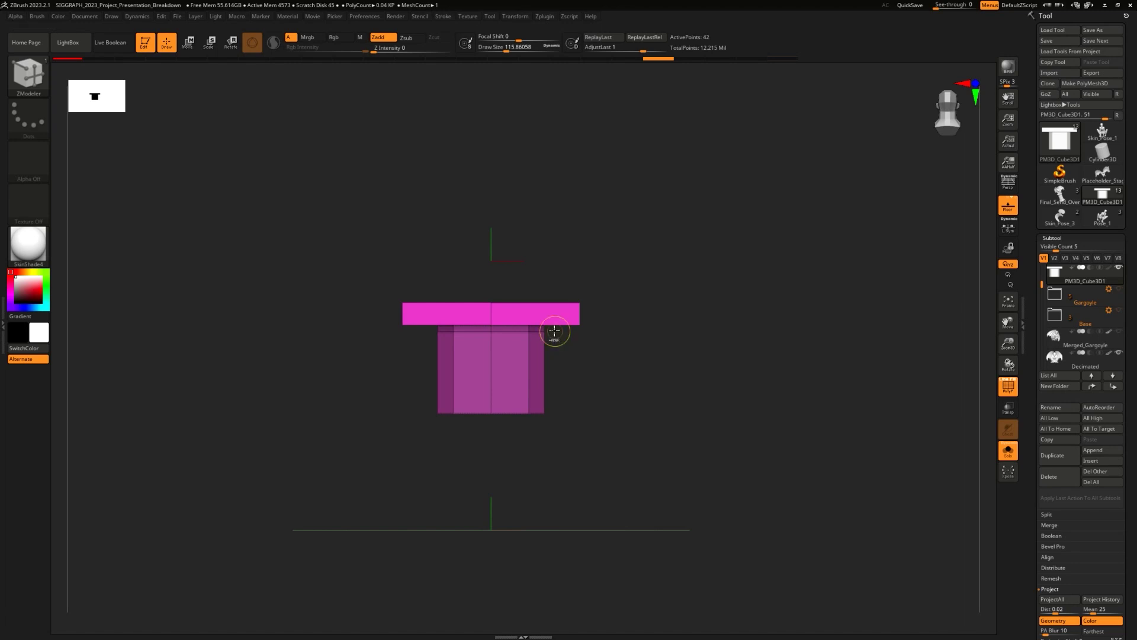
left_click(554, 331, "ctrl+shift")
right_click_drag(554, 328, 719, 335, "ctrl")
left_click_drag(718, 334, 760, 248)
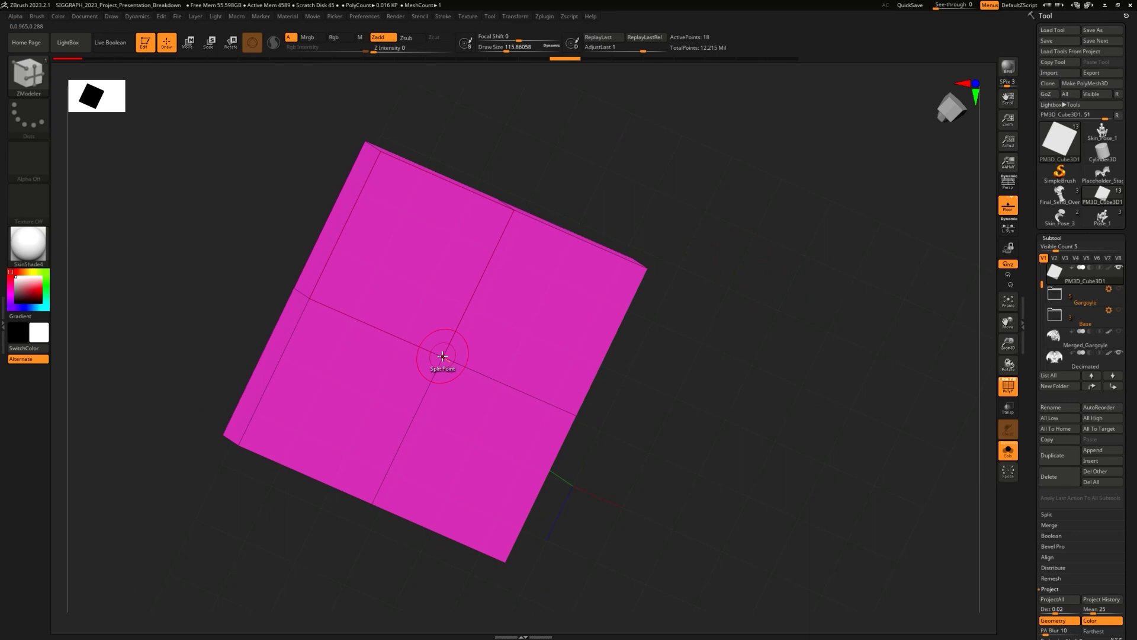
Step: Split the centre point of the slab's underside into a large octagon with the Split point action
left_click_drag(745, 308, 767, 269, "shift")
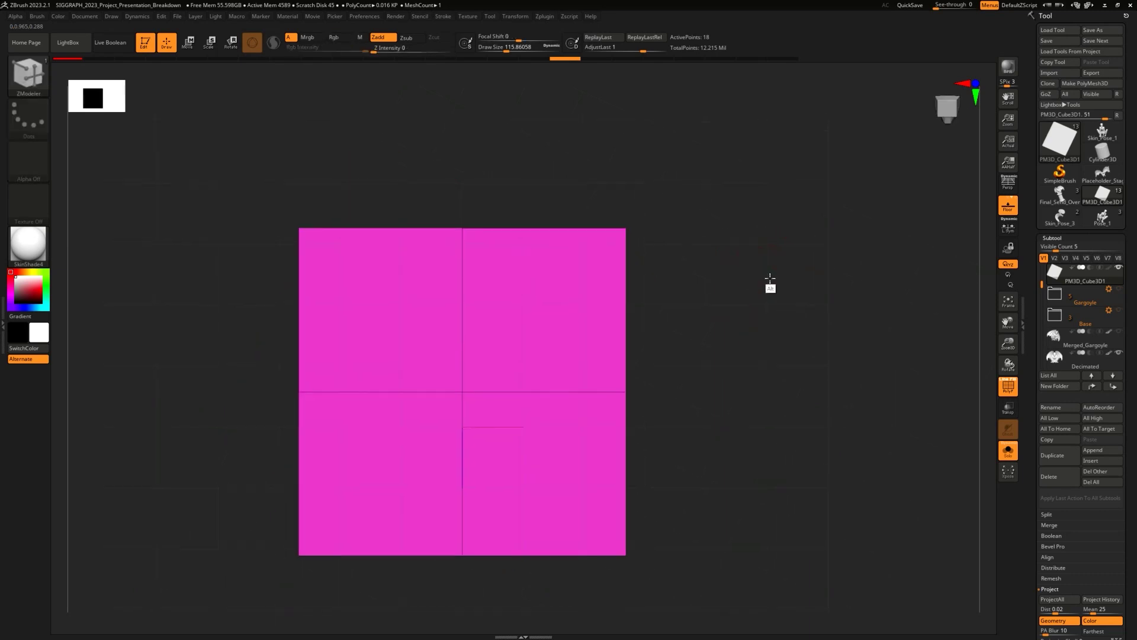
key("f")
key("space")
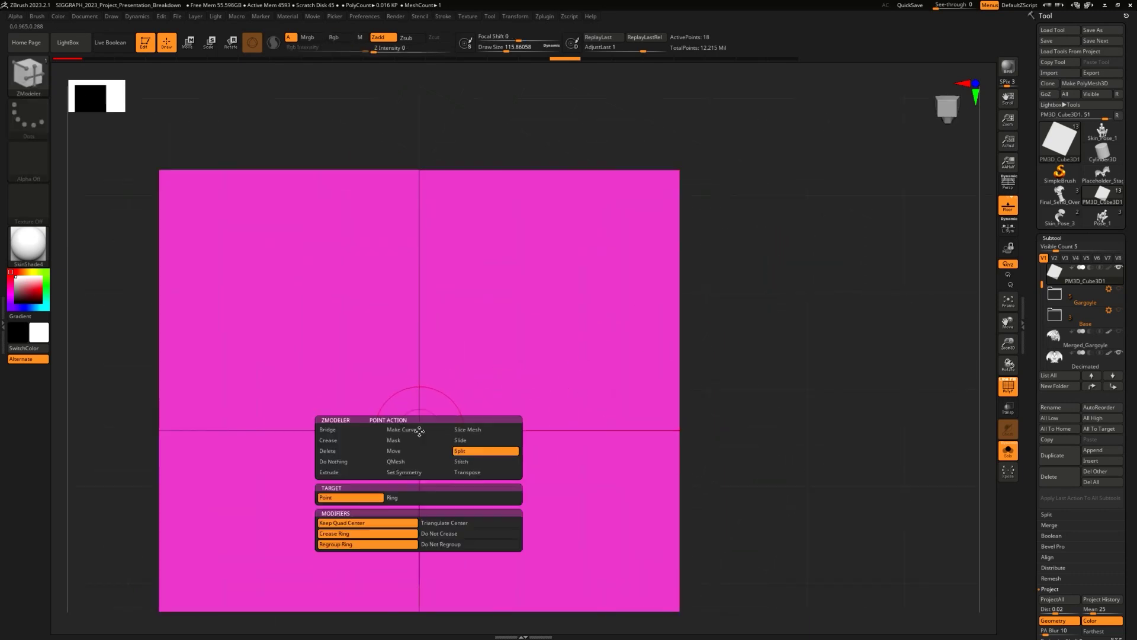
left_click(477, 451)
left_click_drag(467, 321, 657, 170)
right_click_drag(770, 249, 810, 289)
Step: Pull a detached copy of the octagon off the slab's underside and thicken it into a separate cylinder
key("space")
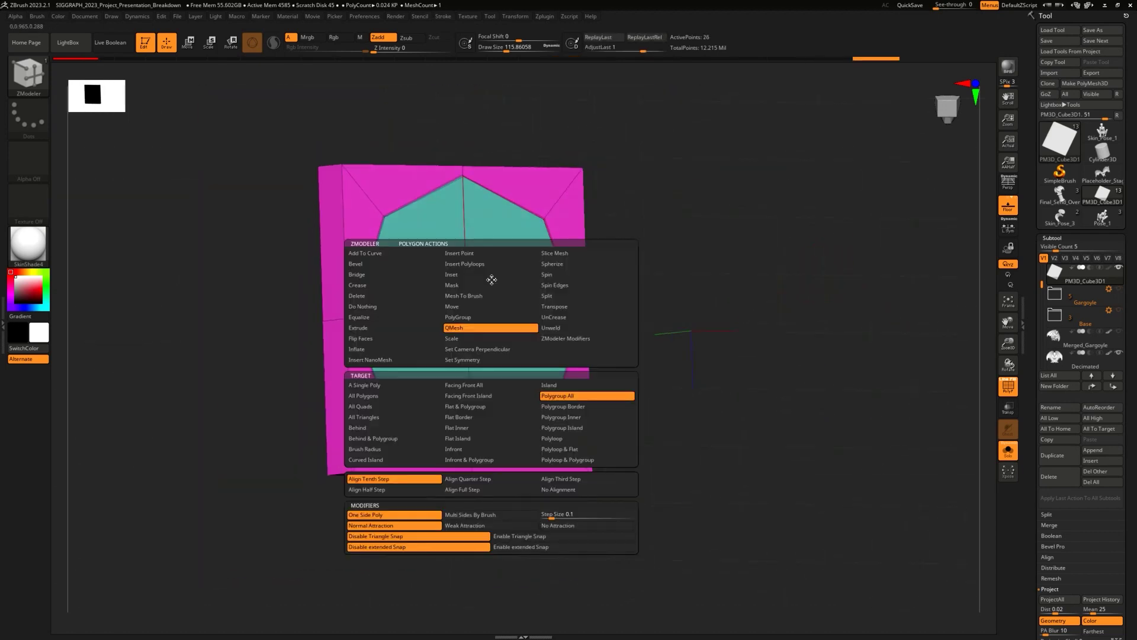
left_click(521, 353)
left_click_drag(521, 268, 732, 246)
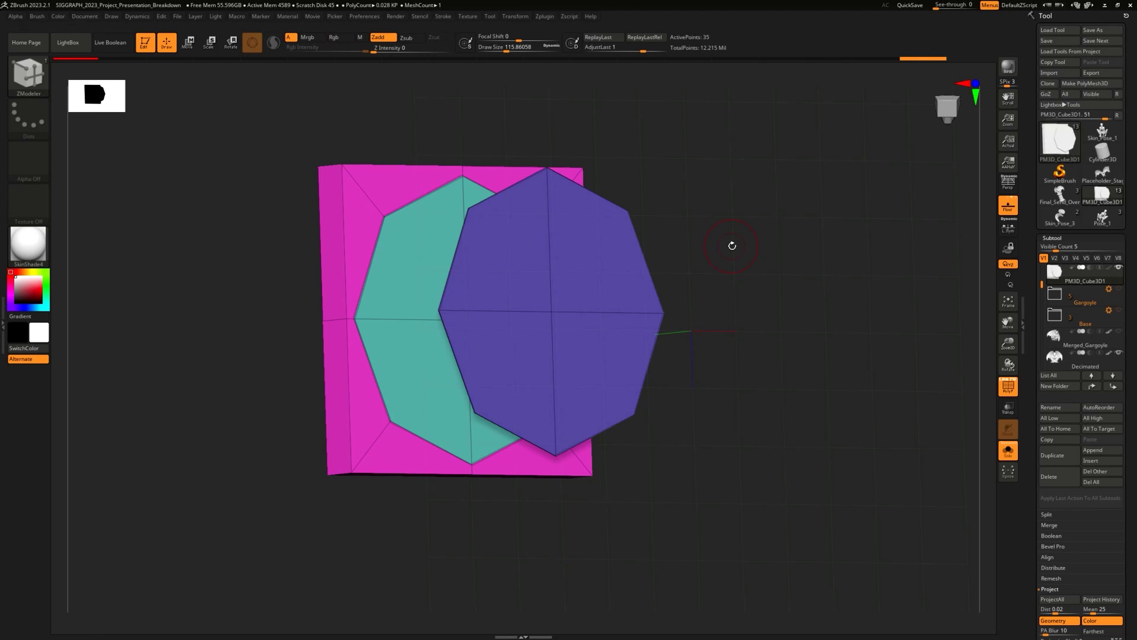
left_click_drag(727, 260, 1010, 171)
Step: Mask the slab, centre the gizmo on the unmasked cylinder, and move and scale the cylinder beneath the slab
mouse_move(788, 479)
right_mouse_down("shift")
mouse_move(835, 488)
mouse_move(723, 553)
right_mouse_up("shift")
mouse_move(735, 225)
left_mouse_down("ctrl")
mouse_move(464, 501)
mouse_move(464, 262)
mouse_move(508, 304)
mouse_move(491, 399)
mouse_move(465, 381)
mouse_move(726, 329)
left_mouse_up("ctrl")
right_click_drag(769, 312, 767, 342, "alt")
key("w")
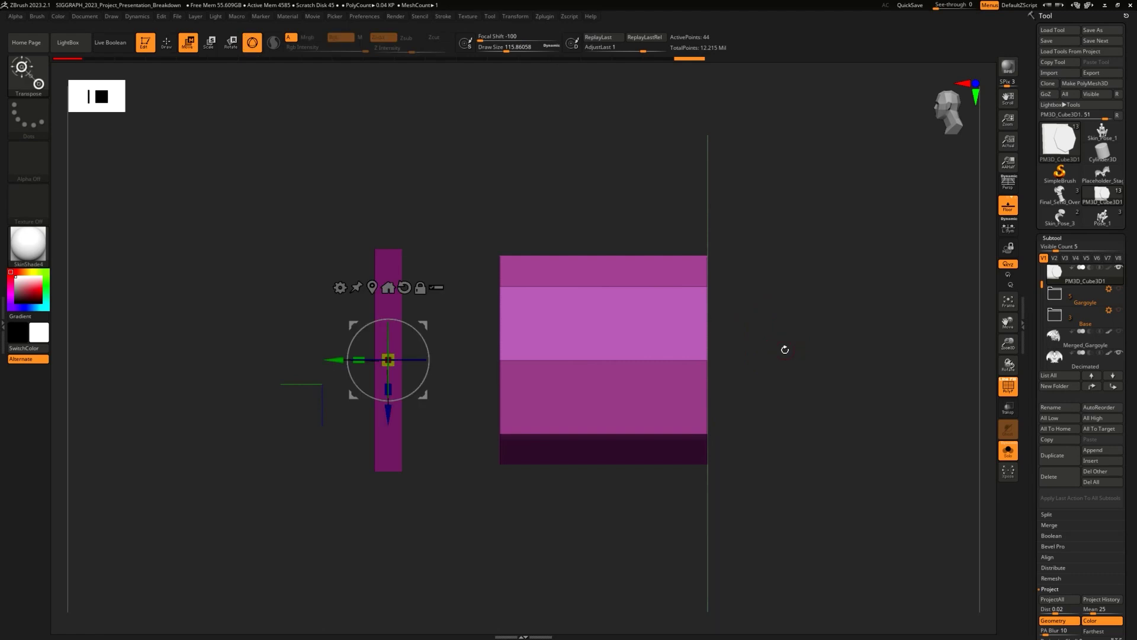
left_click(372, 287)
left_click_drag(541, 366, 426, 365)
left_click_drag(764, 311, 734, 241)
left_click_drag(492, 357, 526, 321)
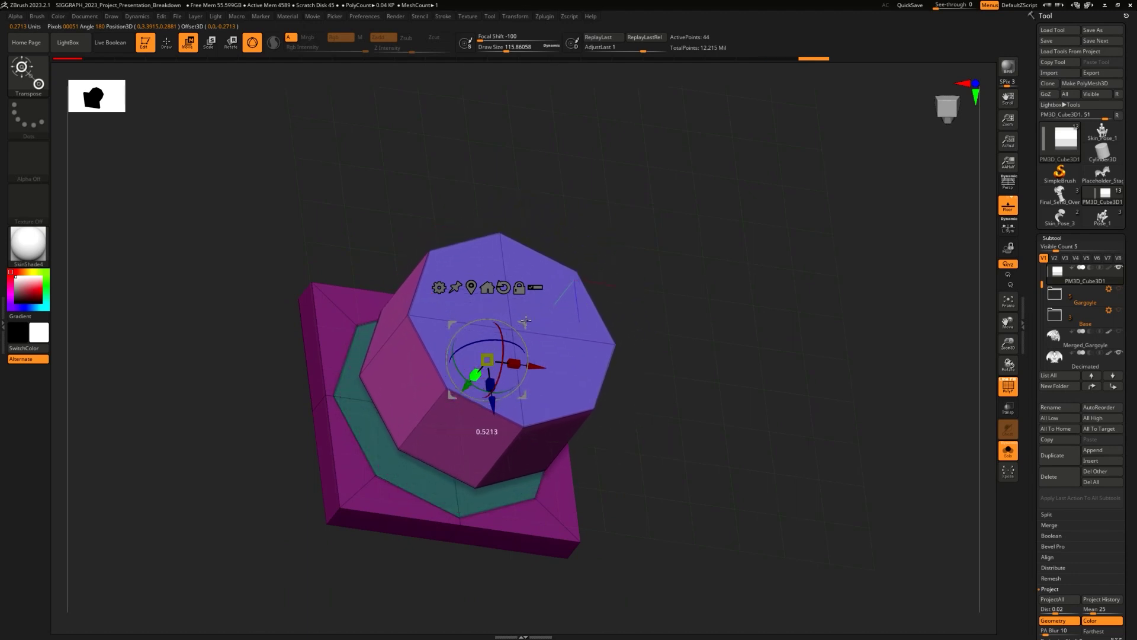
Step: Finish positioning the cylinder against the slab's underside and return to drawing with ZModeler
left_click_drag(466, 382, 444, 409)
key("q")
mouse_move(681, 367)
left_mouse_down("shift")
mouse_move(749, 348)
mouse_move(693, 345)
mouse_move(691, 355)
left_mouse_up("shift")
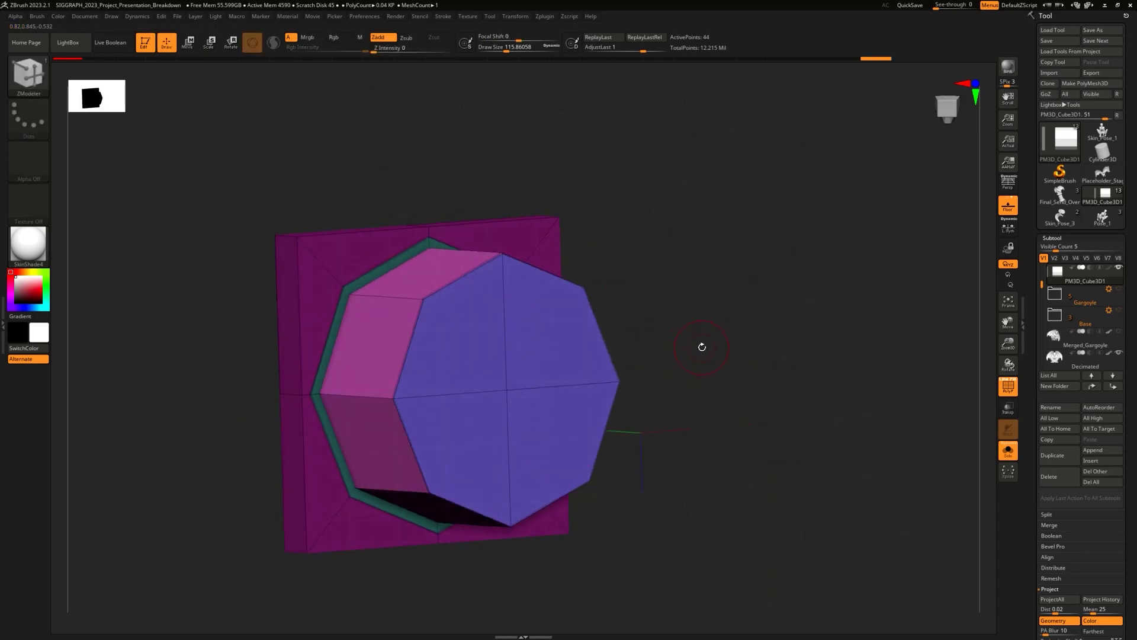
Step: Remove all existing creases from the edges of the slab and cylinder
left_click(1052, 237)
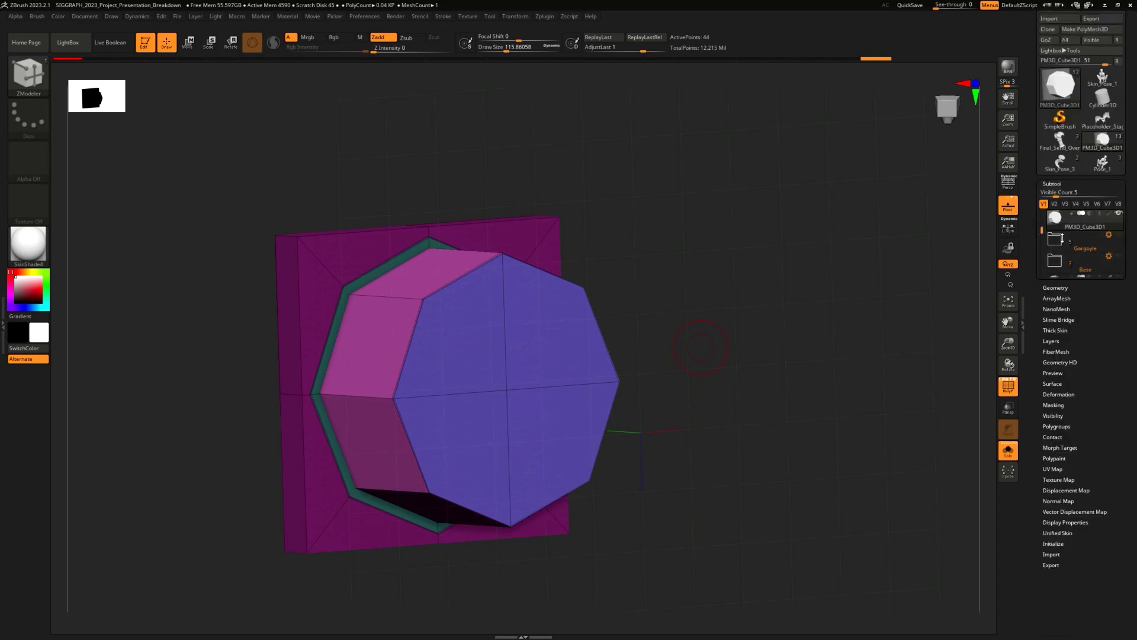
left_click(1056, 189)
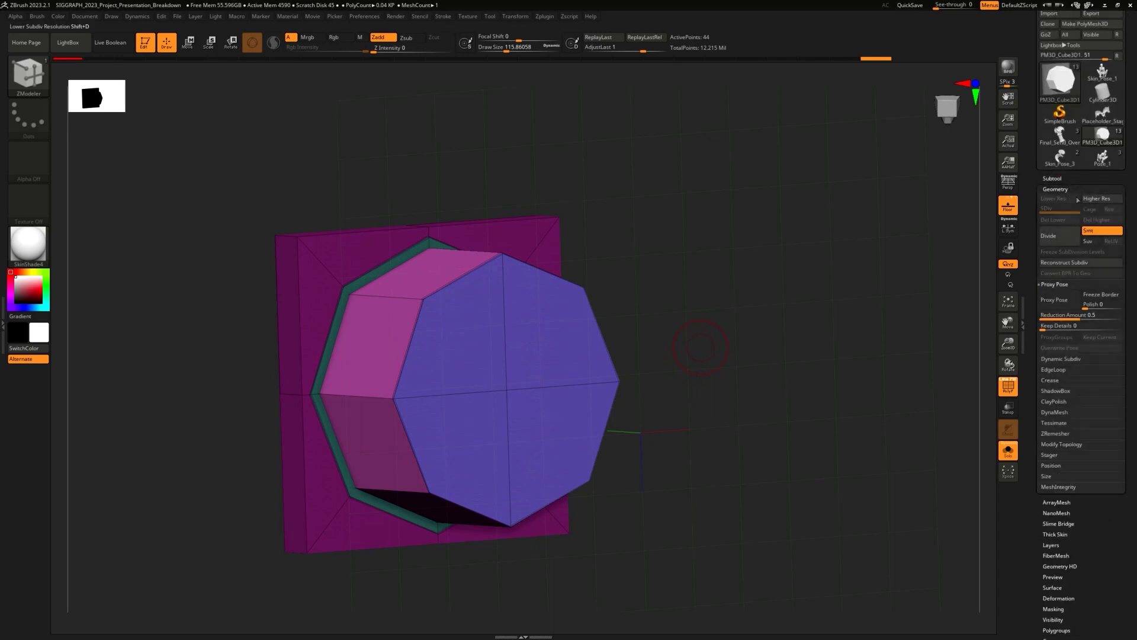
left_click_drag(820, 313, 794, 366)
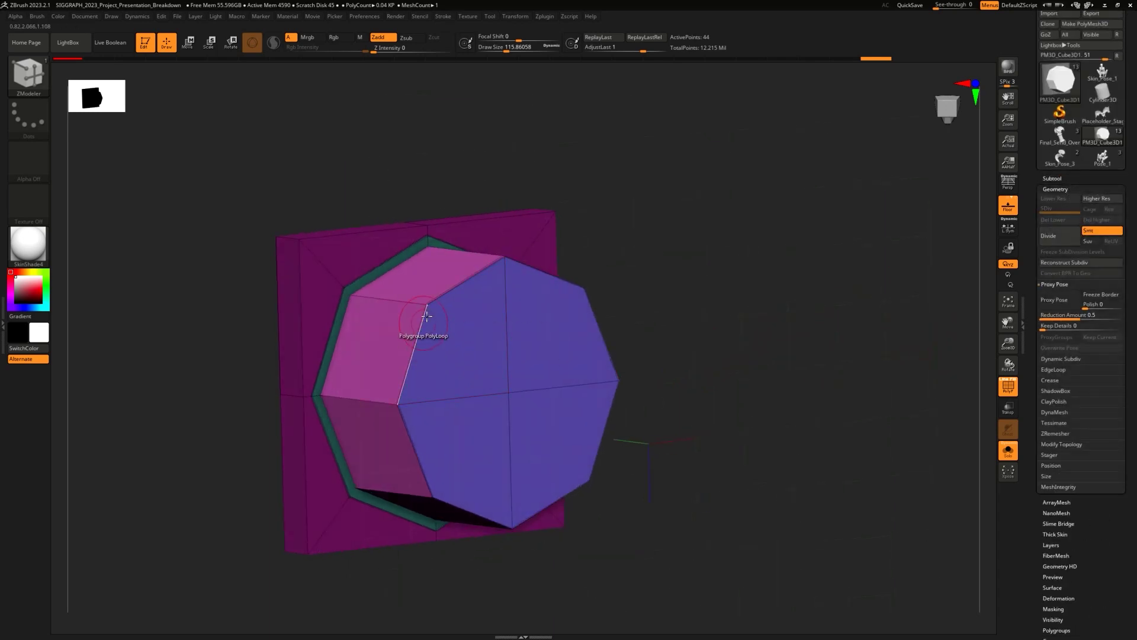
right_click_drag(571, 217, 673, 450, "ctrl")
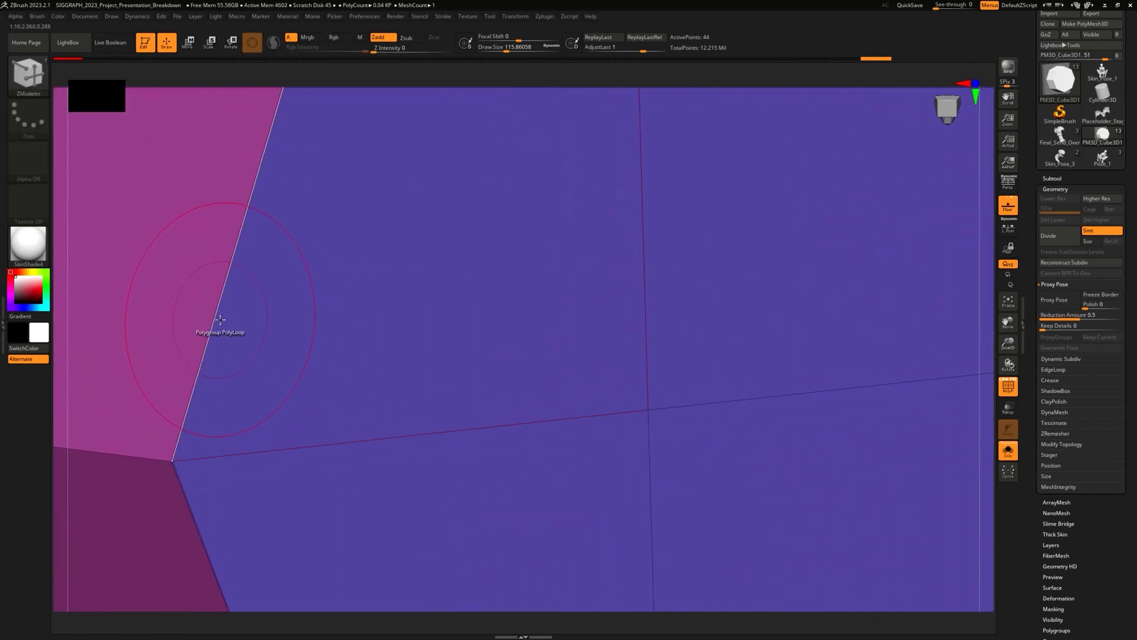
scroll(967, 262, "down", 6)
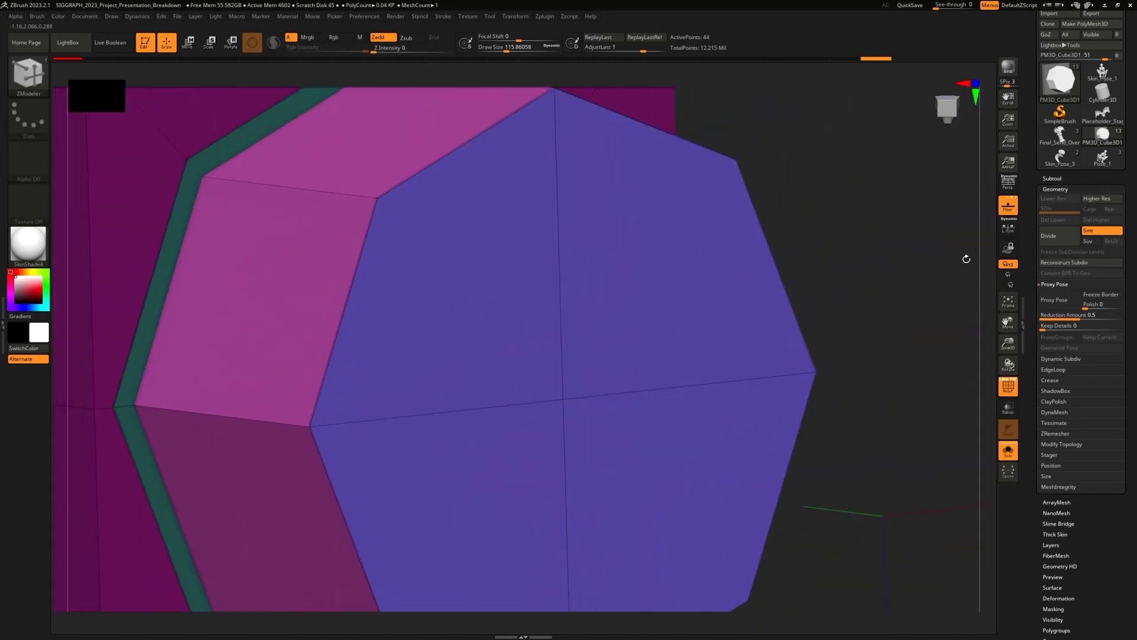
left_click(1060, 382)
left_click(1101, 351)
left_click_drag(873, 298, 920, 337, "alt")
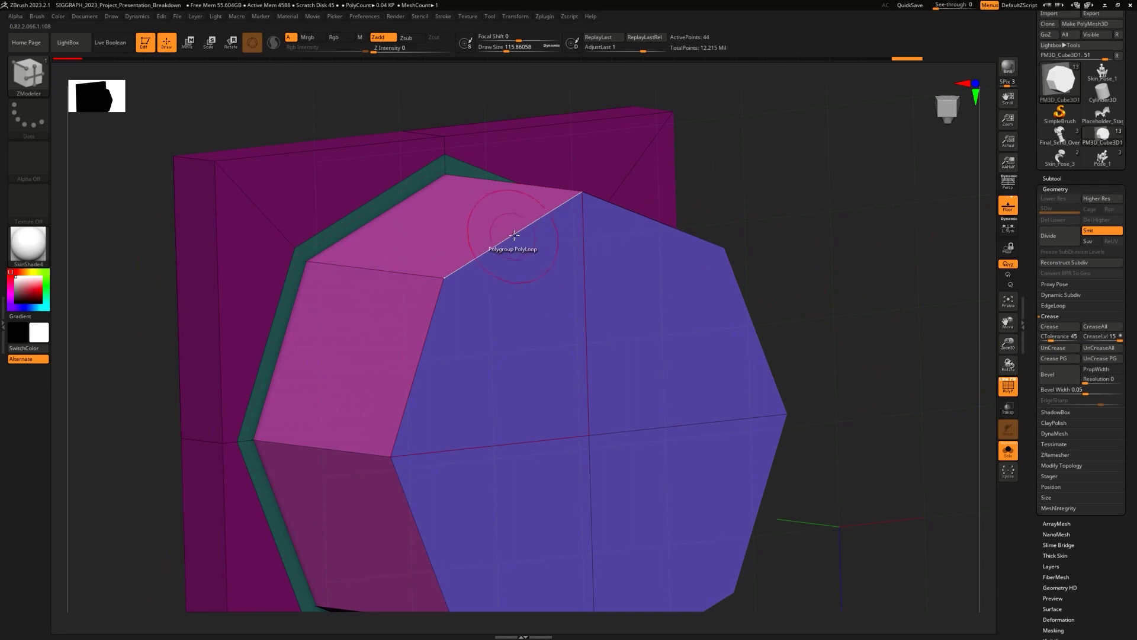
key("shift")
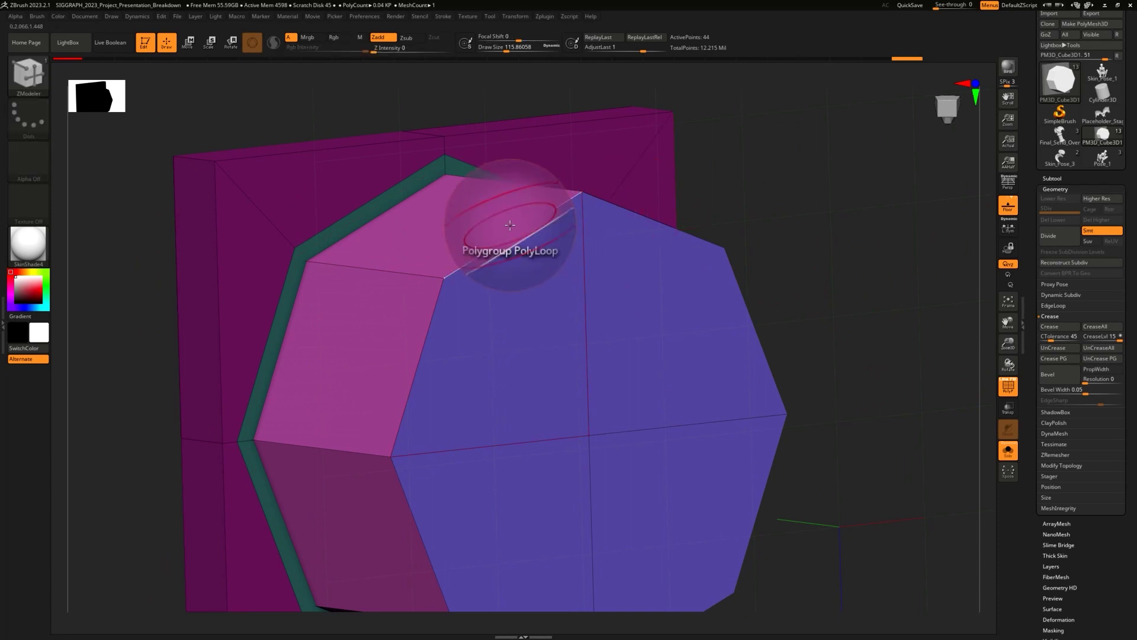
left_click(1100, 359)
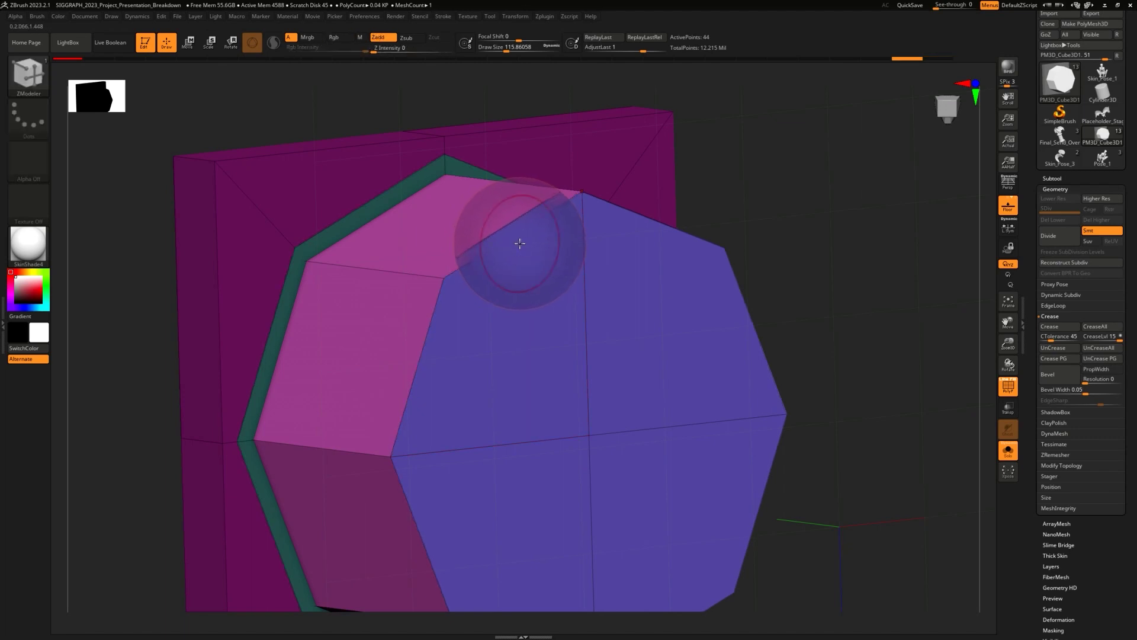
Step: Divide the uncreased base to subdivision level 3 and undo the divisions
key("ctrl+d")
key("ctrl+z")
mouse_move(761, 332)
left_mouse_down("alt")
mouse_move(775, 248)
mouse_move(759, 272)
mouse_move(731, 428)
left_mouse_up("alt")
key("ctrl+d")
key("ctrl+d")
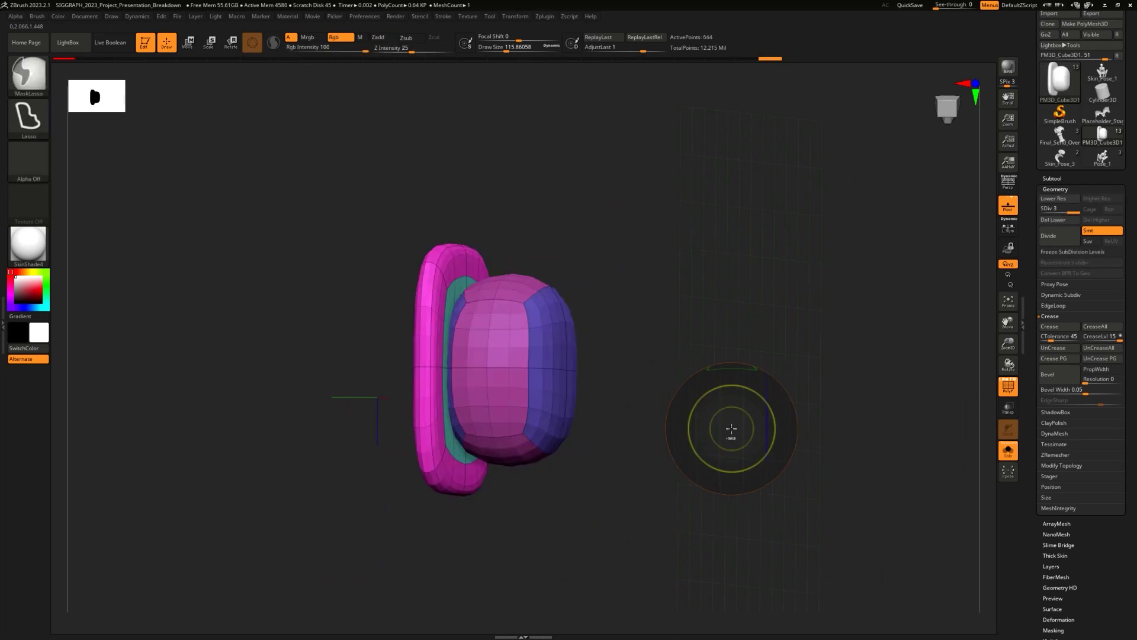
key("ctrl+z")
key("ctrl+z")
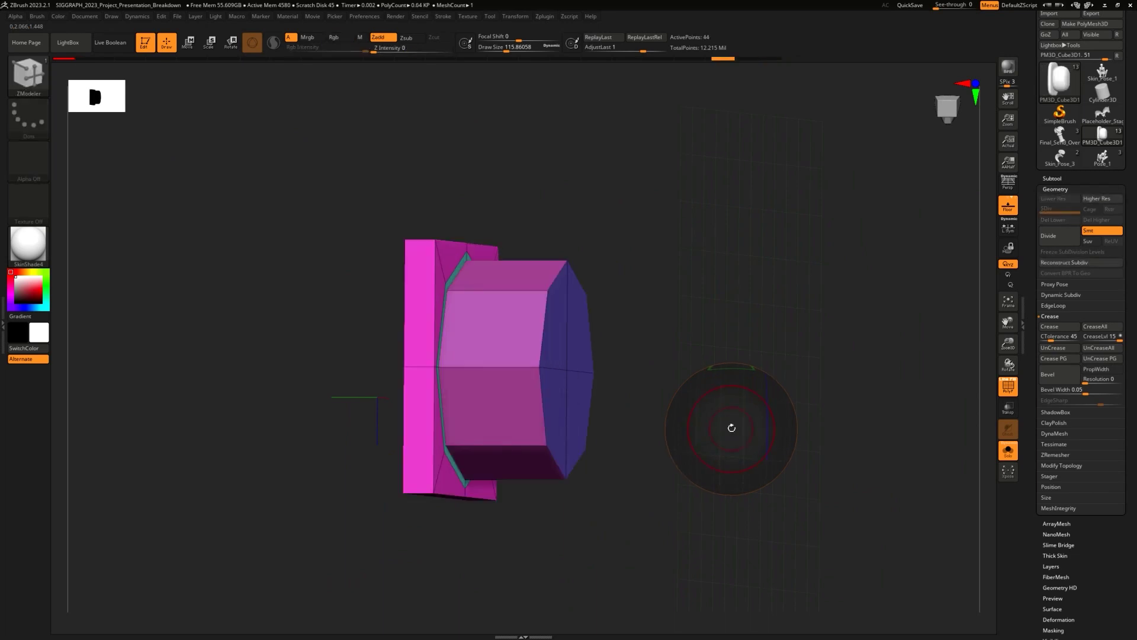
Step: Crease the edges along the polygroup borders and test them by temporarily dividing the base to subdivision level 3
left_click_drag(732, 428, 786, 298)
left_click_drag(652, 249, 574, 294)
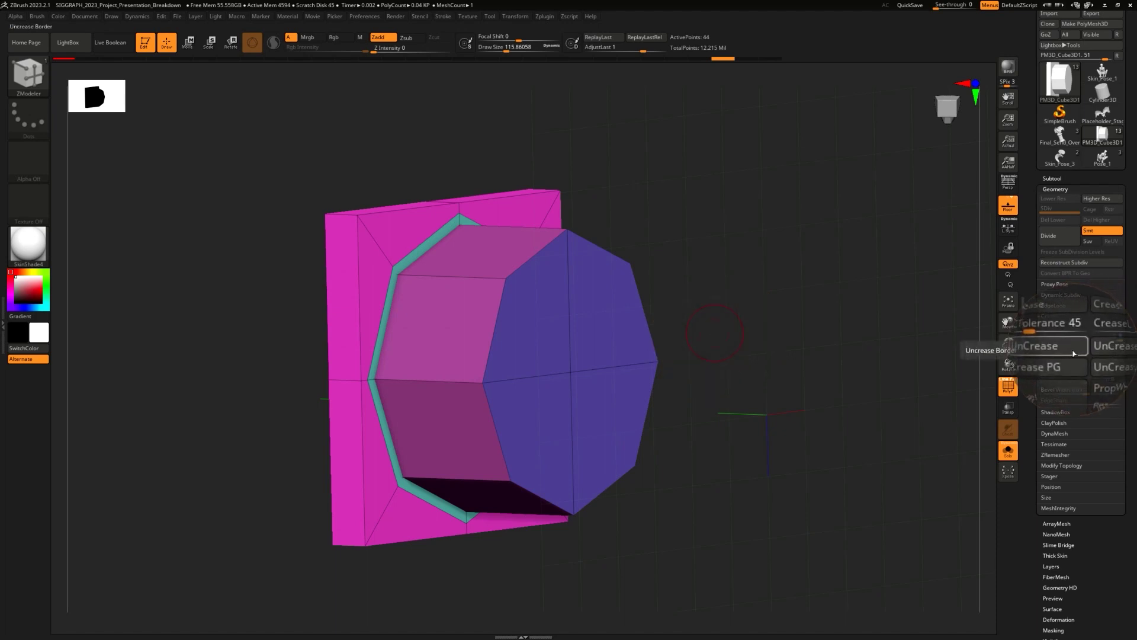
key("ctrl+d")
key("ctrl+d")
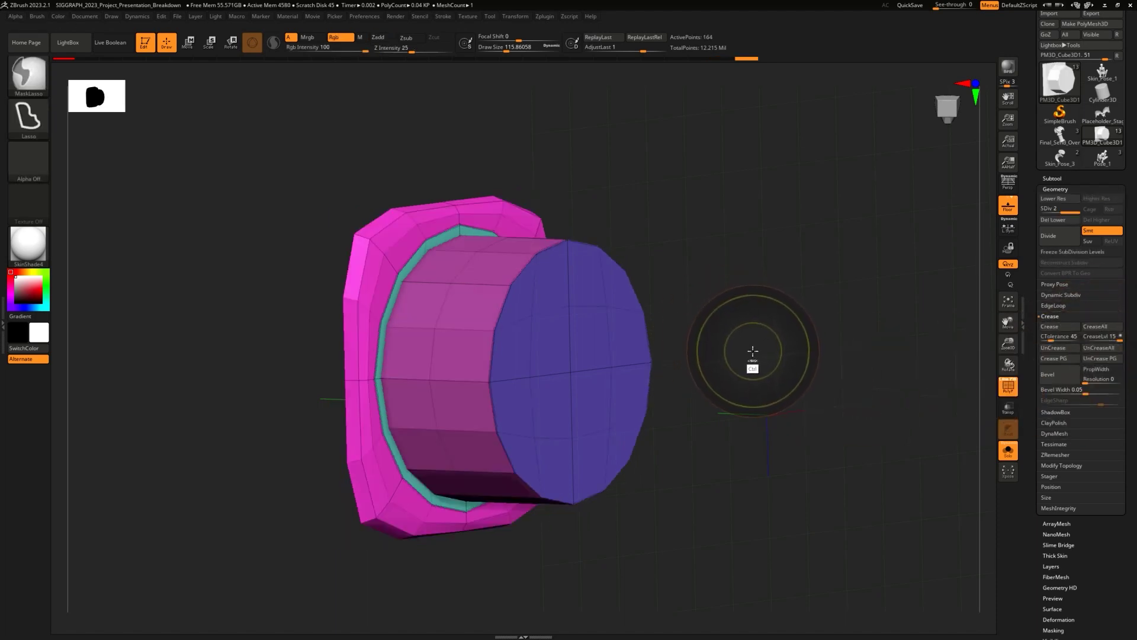
left_click_drag(681, 269, 716, 257)
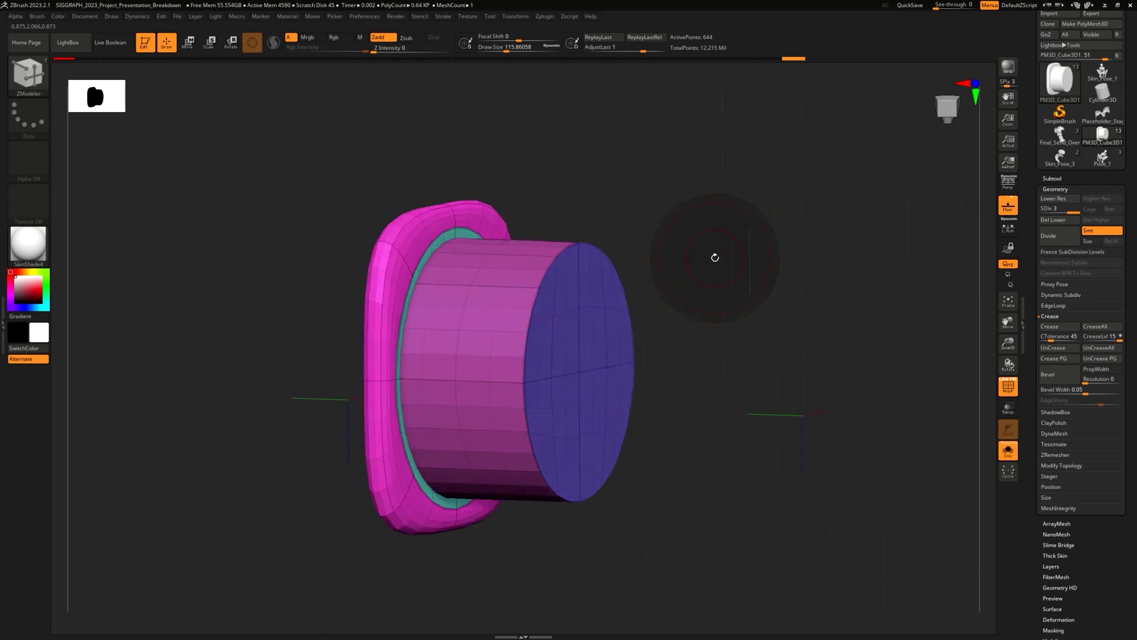
key("shift+d")
key("shift+d")
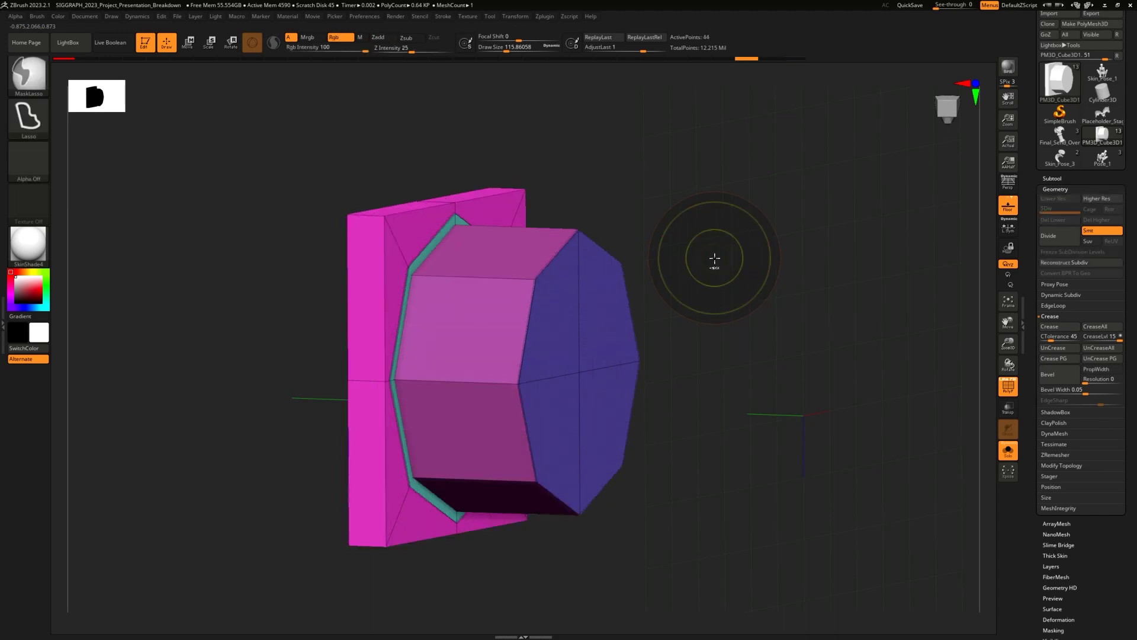
Step: Regroup the base's faces into new polygroups with Groups By Normals and check the slab and column from several sides
left_click_drag(715, 258, 704, 291)
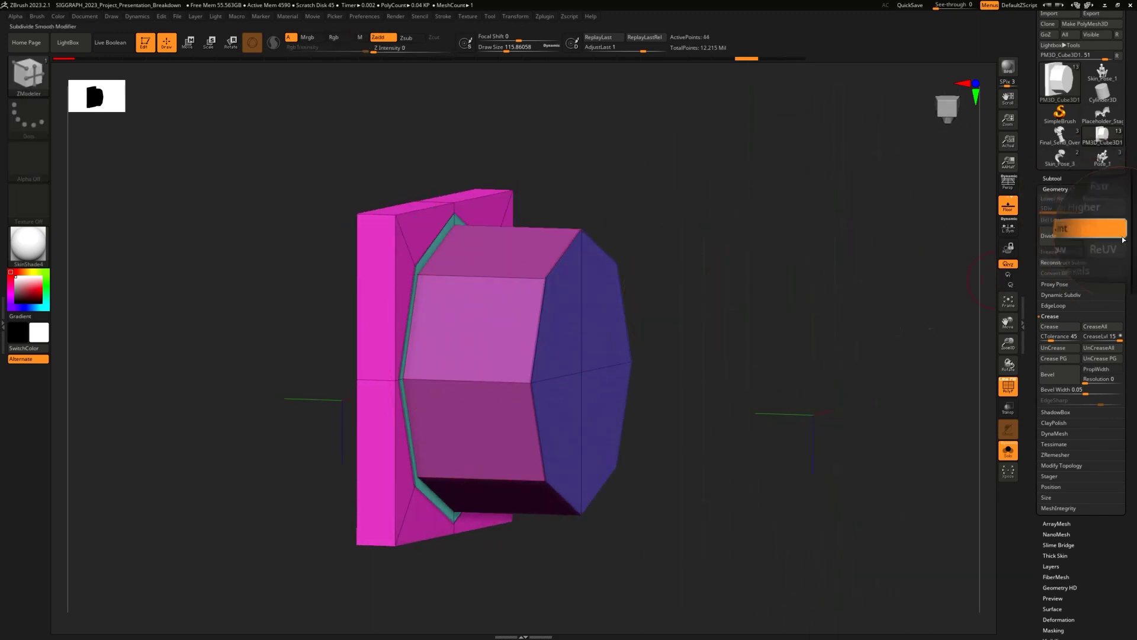
scroll(1078, 232, "down", 8)
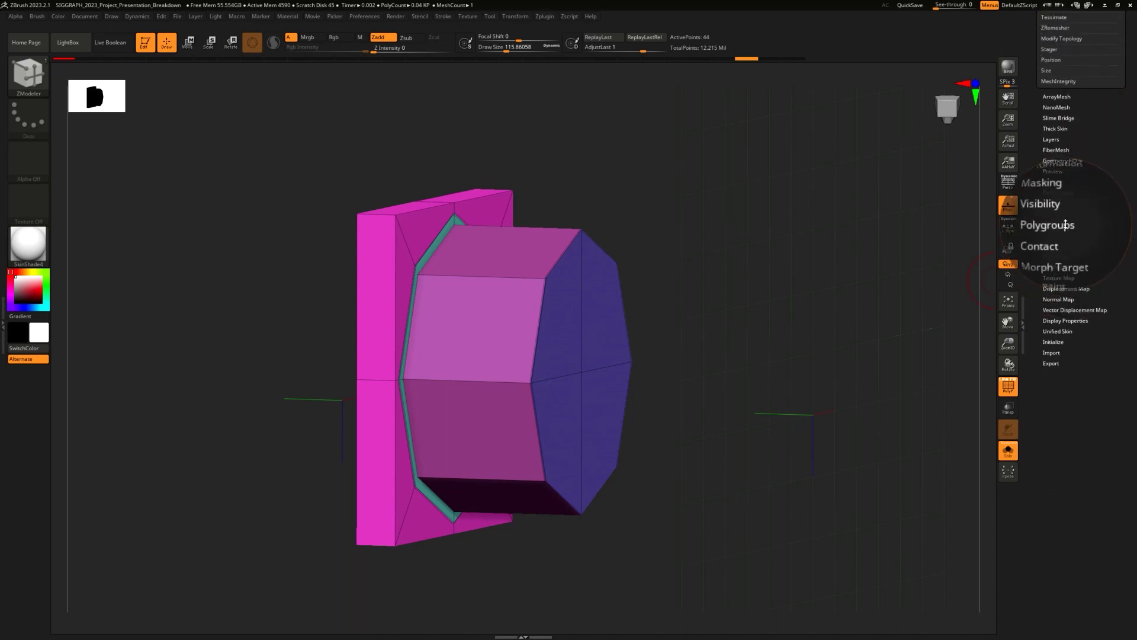
left_click(1073, 225)
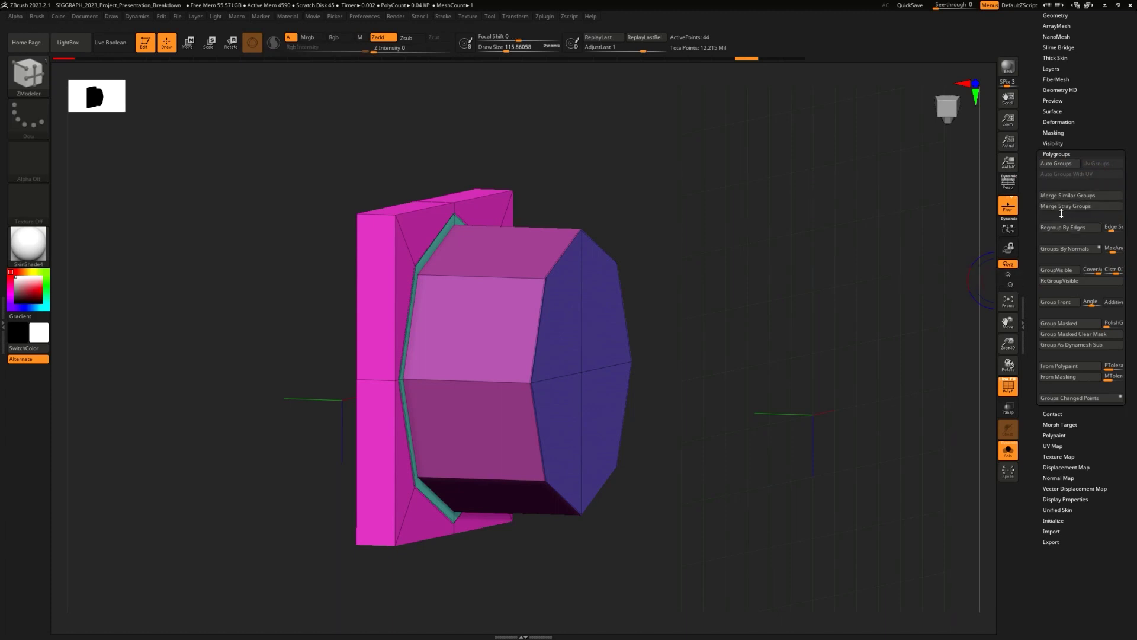
left_click(1078, 249)
left_click_drag(770, 311, 999, 513)
left_click_drag(787, 450, 762, 402)
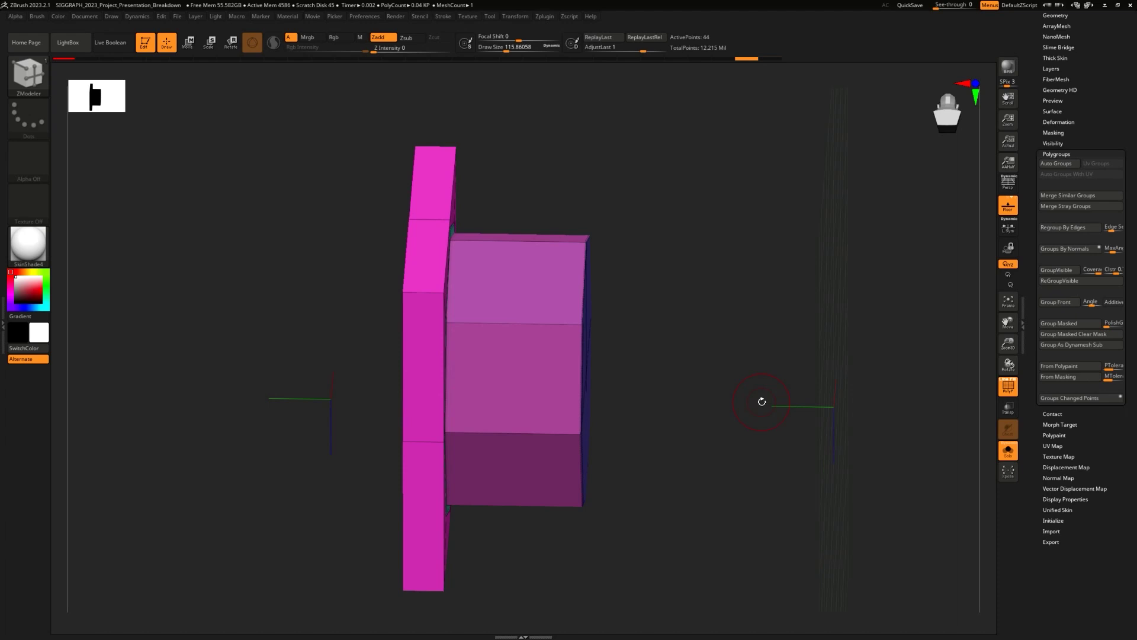
left_click_drag(761, 400, 681, 397)
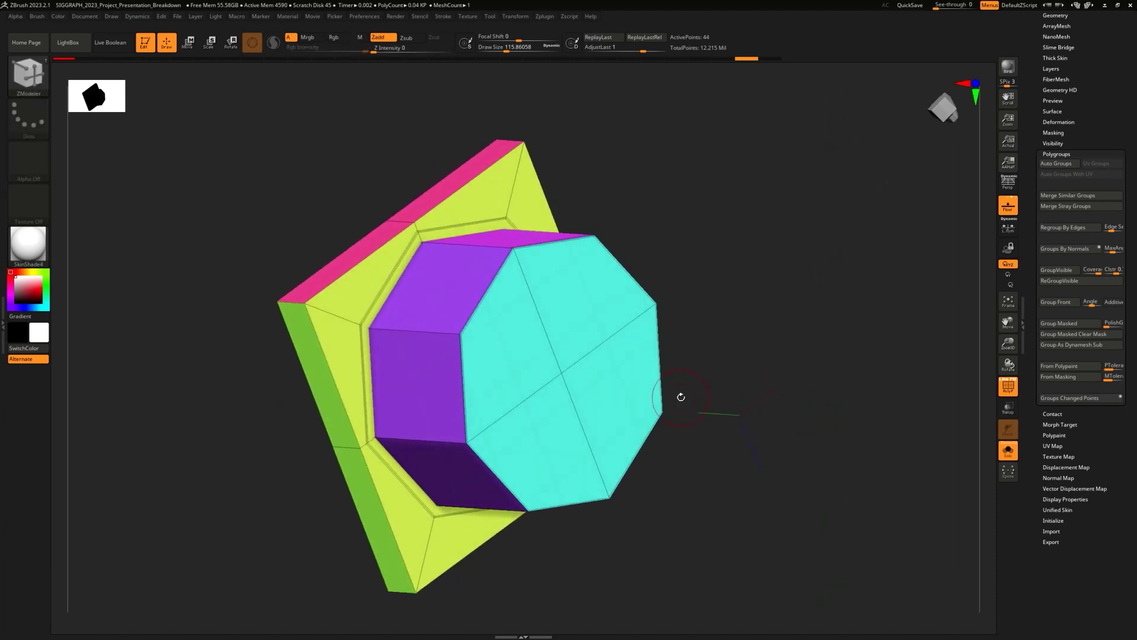
mouse_move(763, 343)
left_mouse_down()
mouse_move(748, 381)
mouse_move(756, 363)
left_mouse_up()
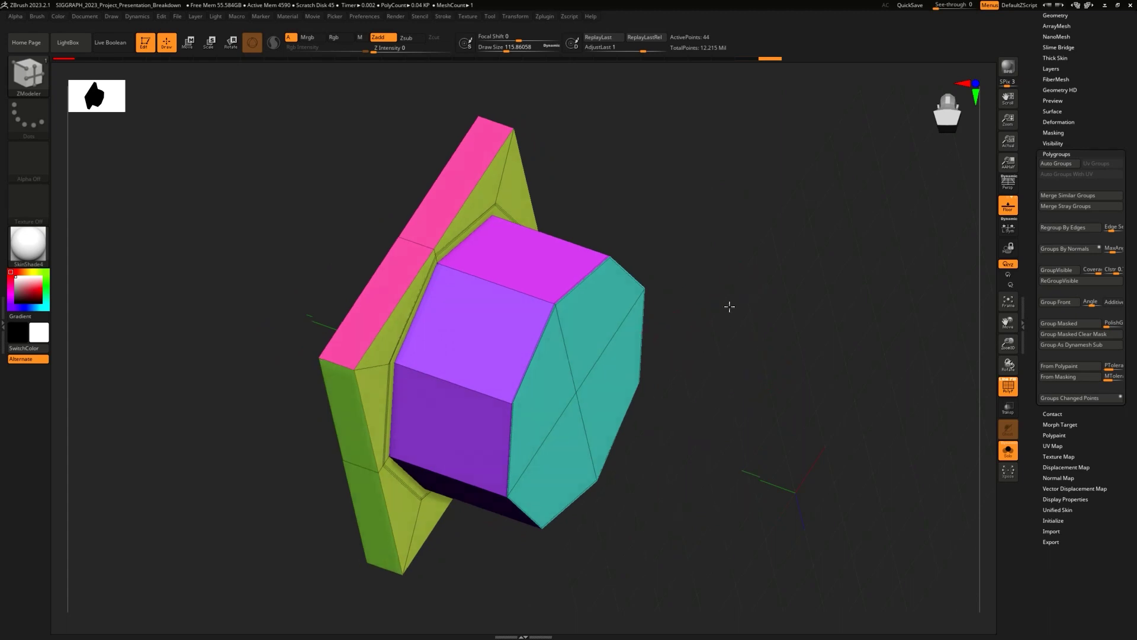
Step: Crease the borders of the new normal-based polygroups with Crease PG
left_click_drag(1127, 108, 1128, 231)
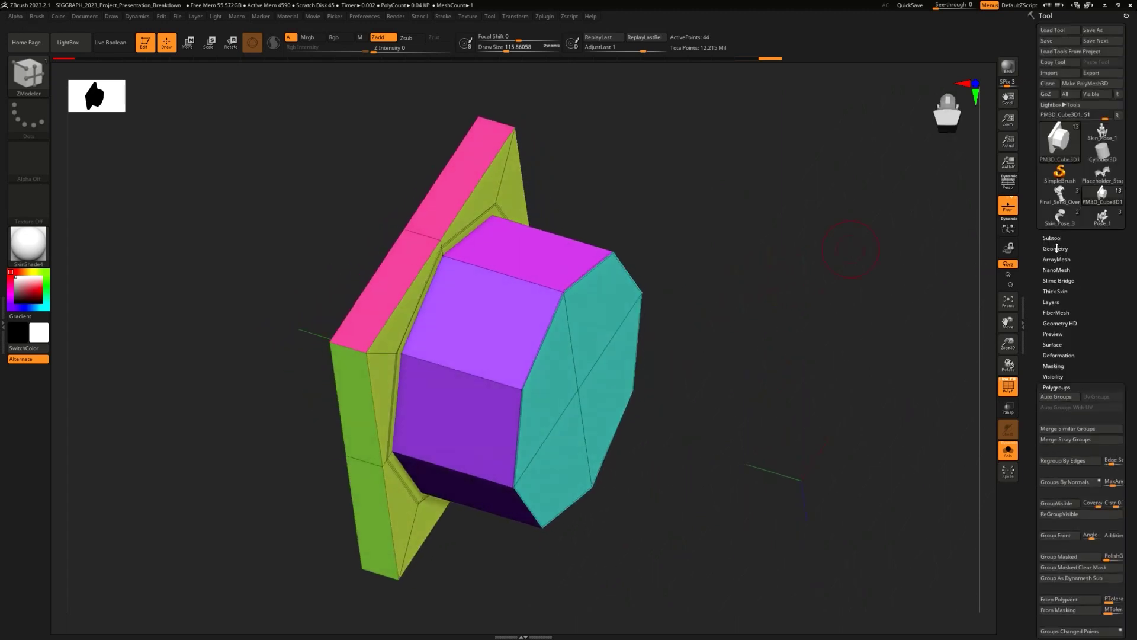
left_click(1057, 248)
left_click_drag(1126, 352, 1125, 270)
left_click(1066, 336)
Step: Set the ZModeler edge action to Crease with target EdgeLoop Complete and uncrease the column's vertical edges
left_click_drag(764, 395, 747, 362)
left_click_drag(657, 156, 748, 330)
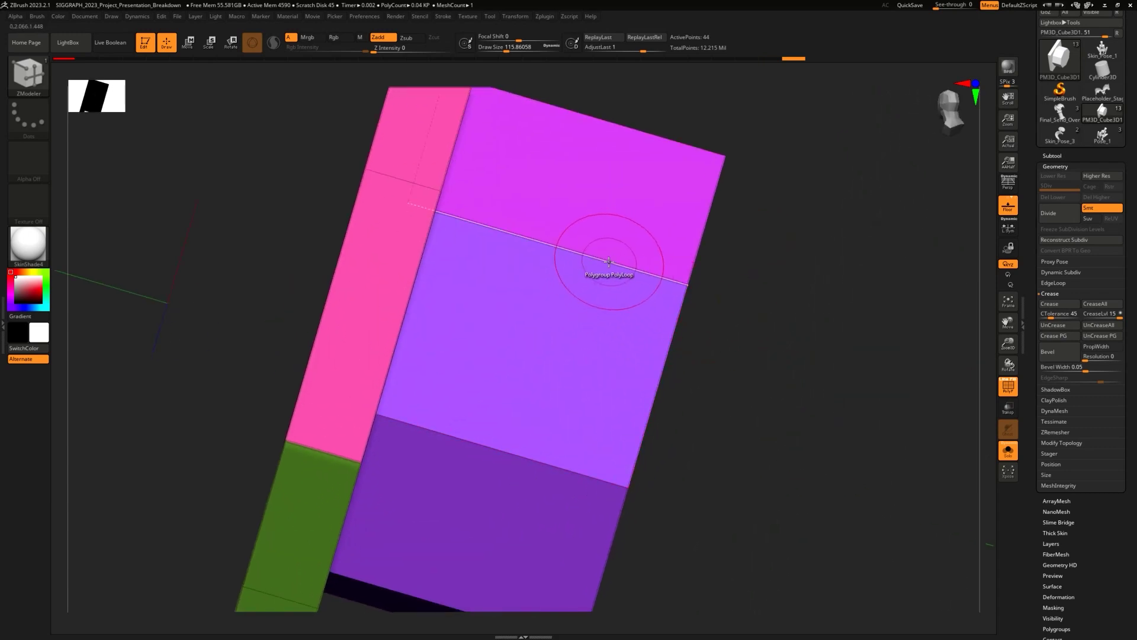
key("space")
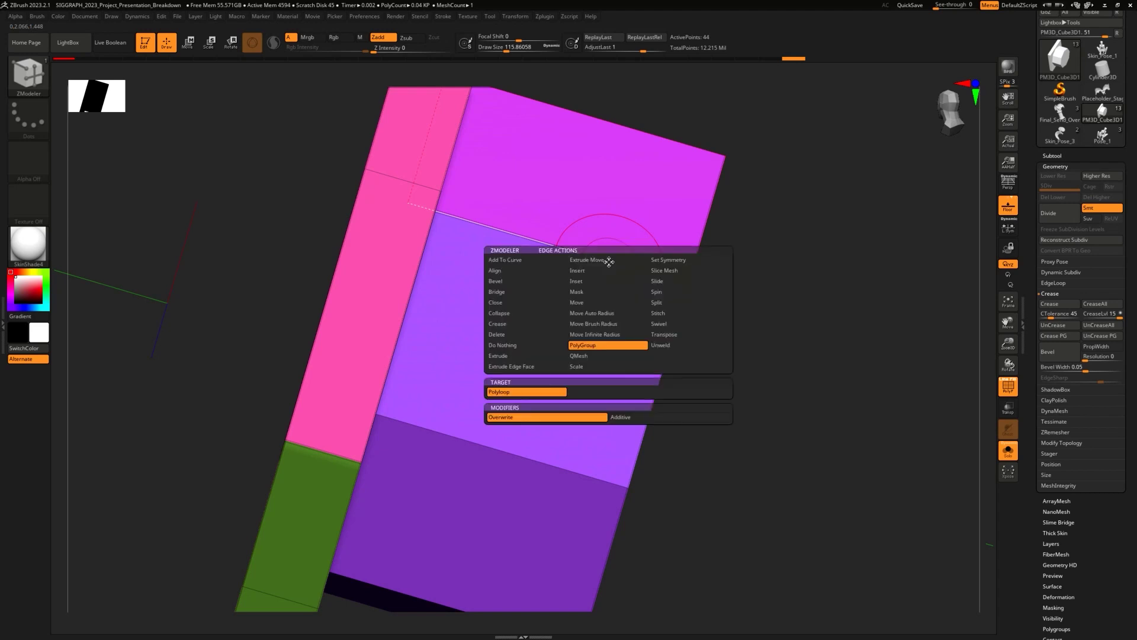
left_click(511, 323)
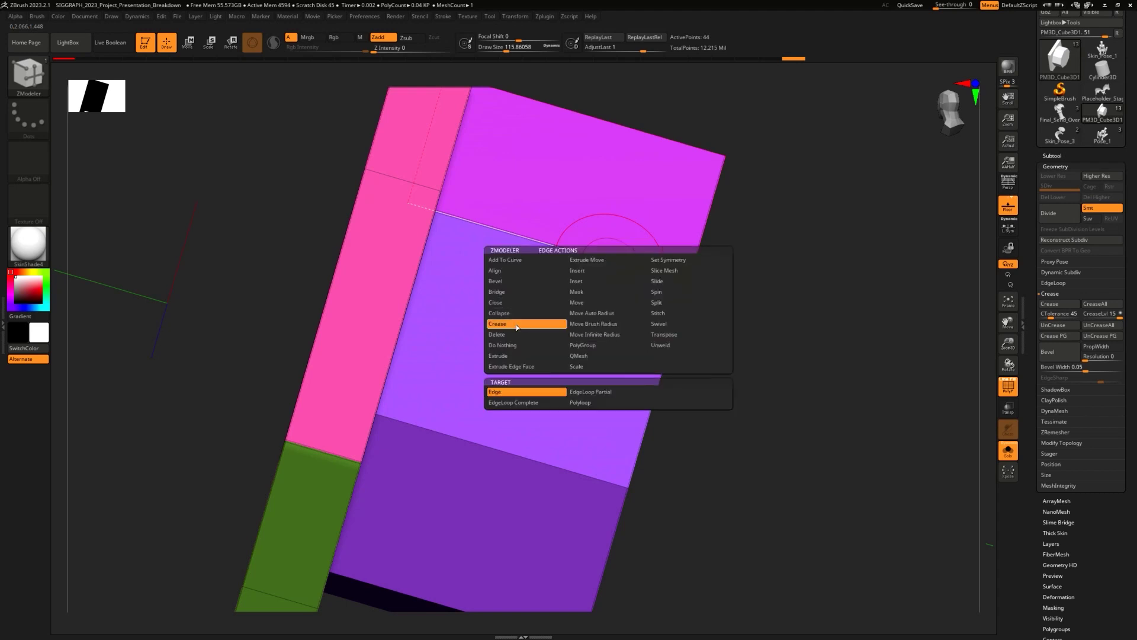
left_click(521, 404)
left_click(575, 270)
left_click_drag(796, 411, 571, 330)
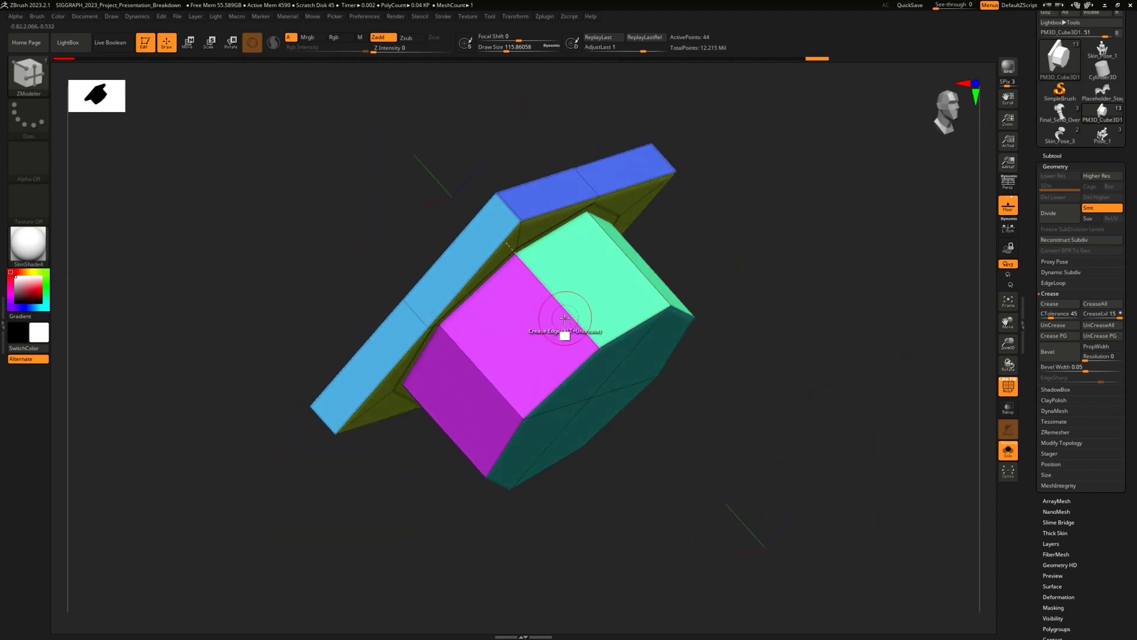
left_click_drag(827, 245, 788, 310)
right_click_drag(695, 292, 743, 439)
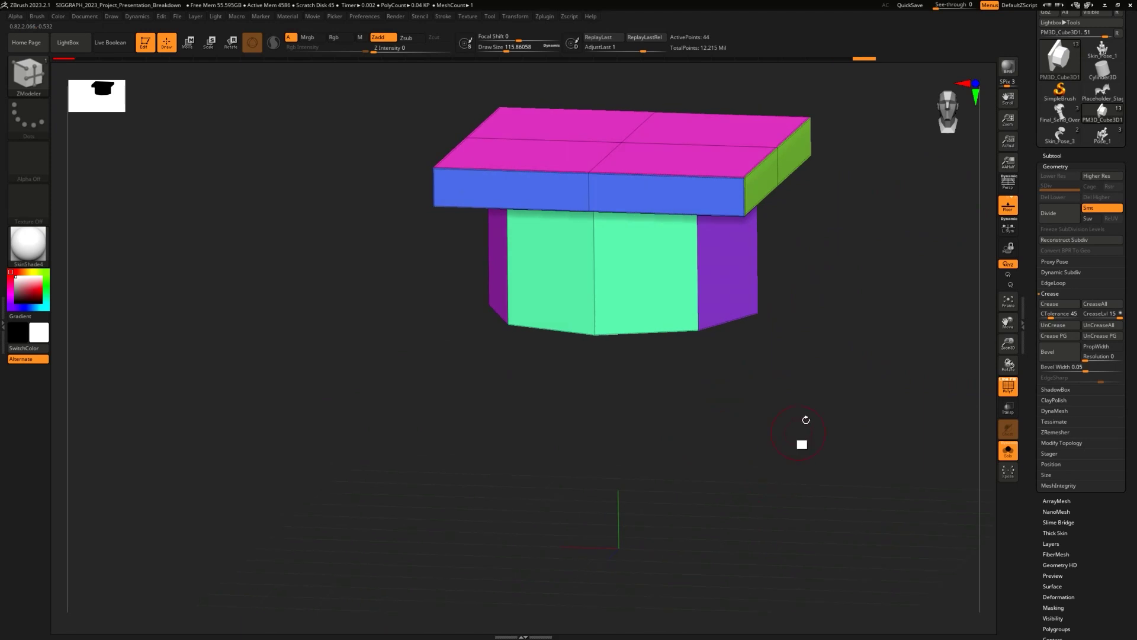
Step: Divide the base up to subdivision level 4 to test the creases and undo the divisions
left_click_drag(802, 427, 688, 477, "alt")
key("ctrl")
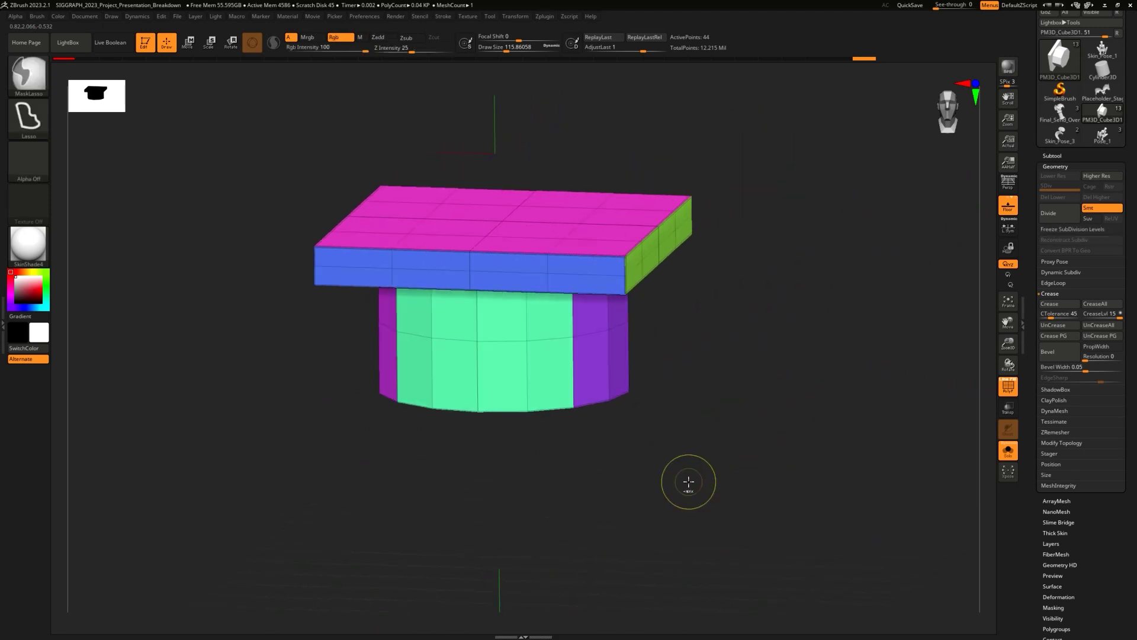
key("ctrl+d")
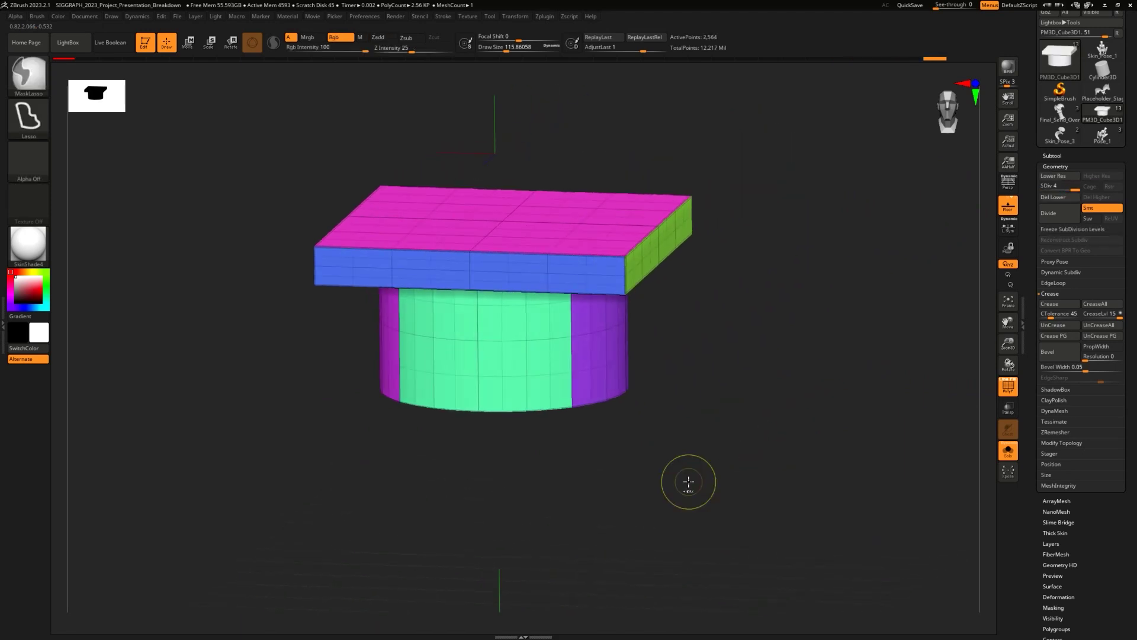
key("shift+d")
key("b")
key("z")
key("m")
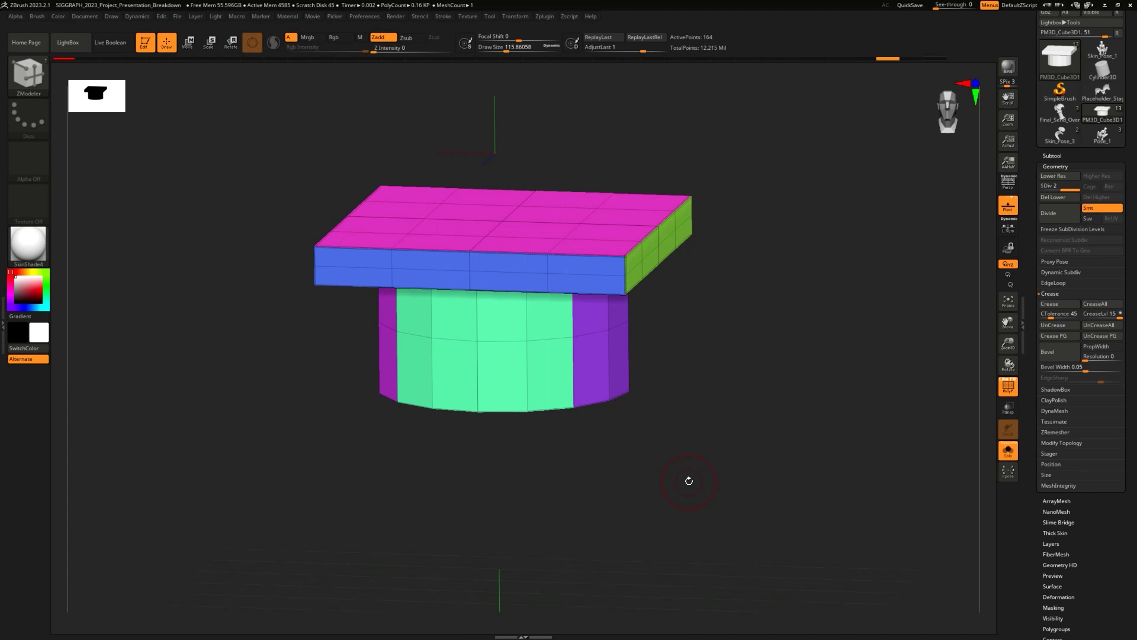
key("shift+d")
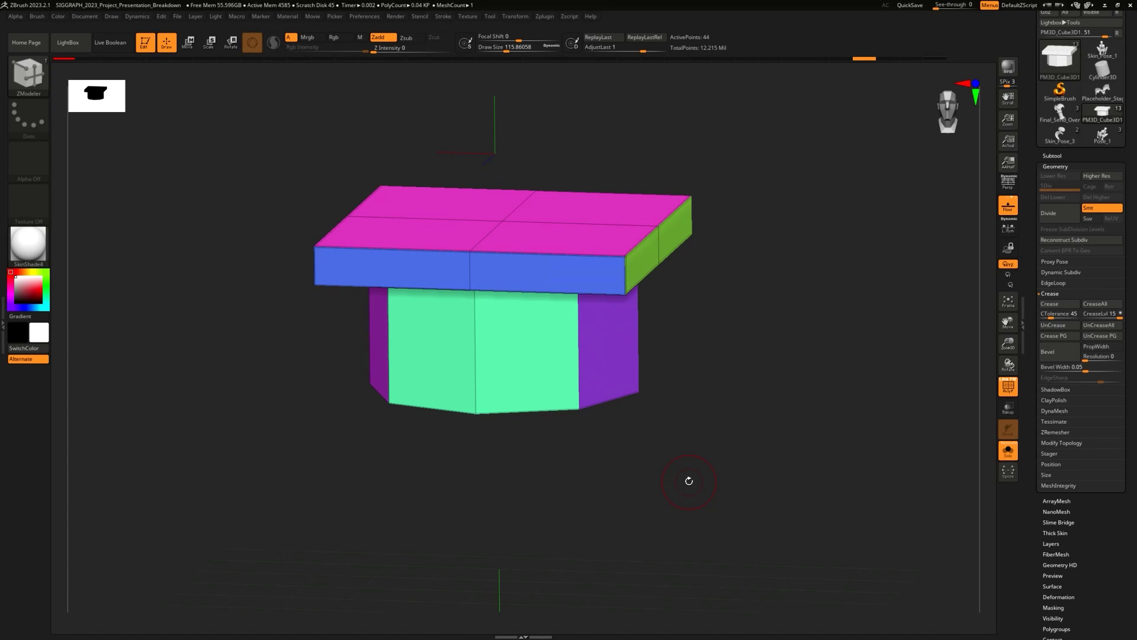
Step: Divide the base to level 2, delete its lower level, and rebuild that level with Reconstruct Subdiv
key("d")
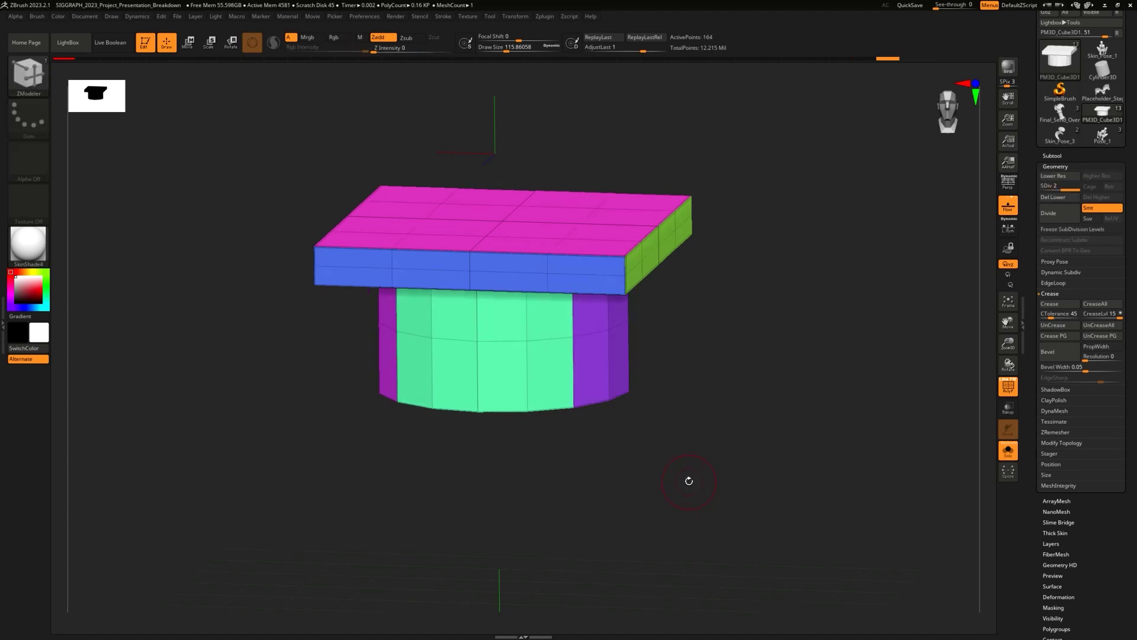
left_click(1062, 197)
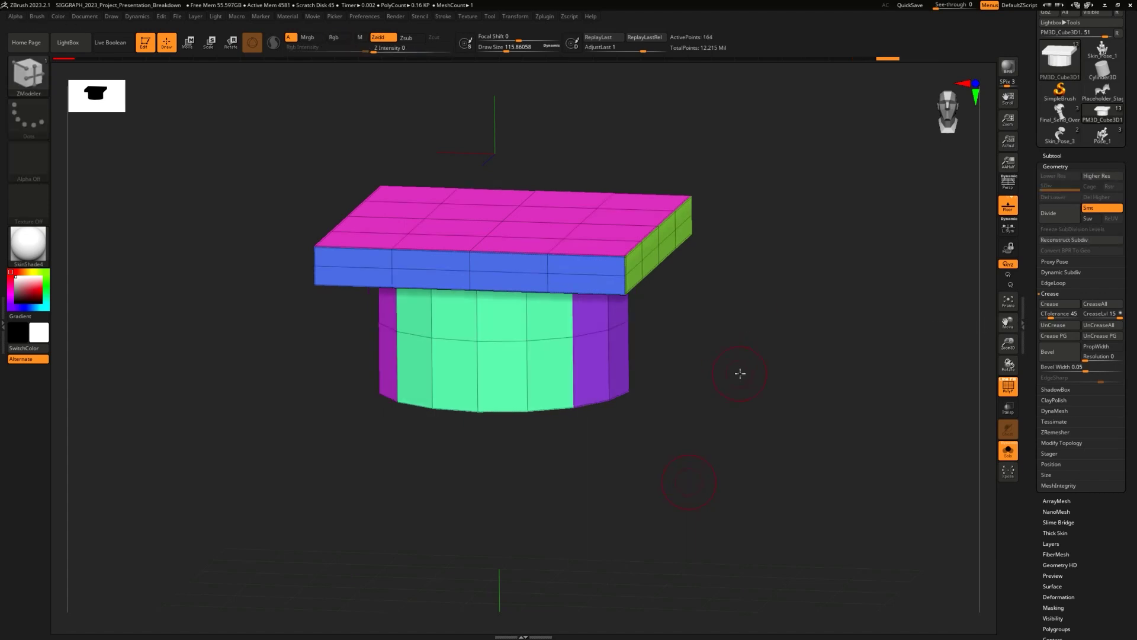
left_click_drag(736, 371, 734, 341)
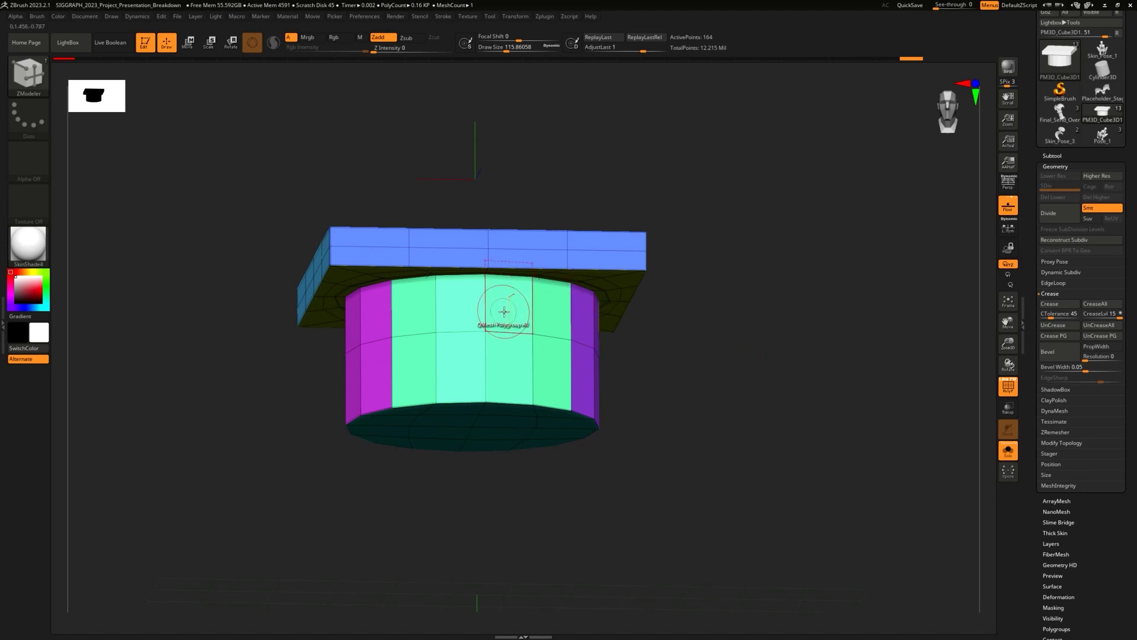
left_click(1051, 240)
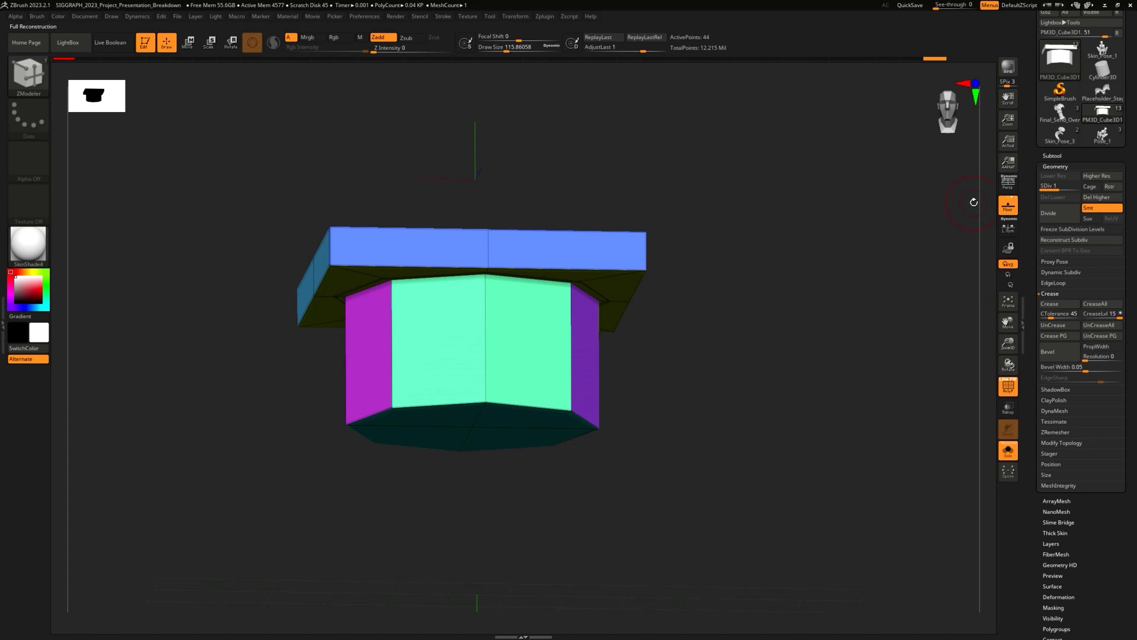
Step: Return the base to its higher subdivision level and delete the lower level
left_click_drag(1060, 186, 1072, 185)
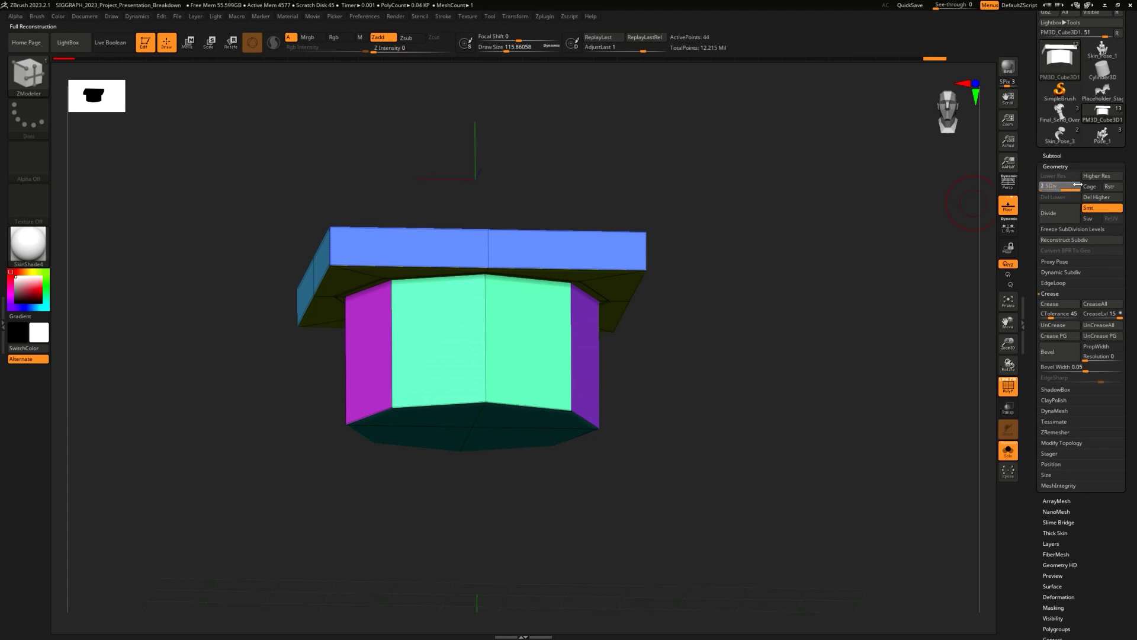
mouse_move(799, 330)
left_mouse_down()
mouse_move(766, 355)
mouse_move(813, 325)
left_mouse_up()
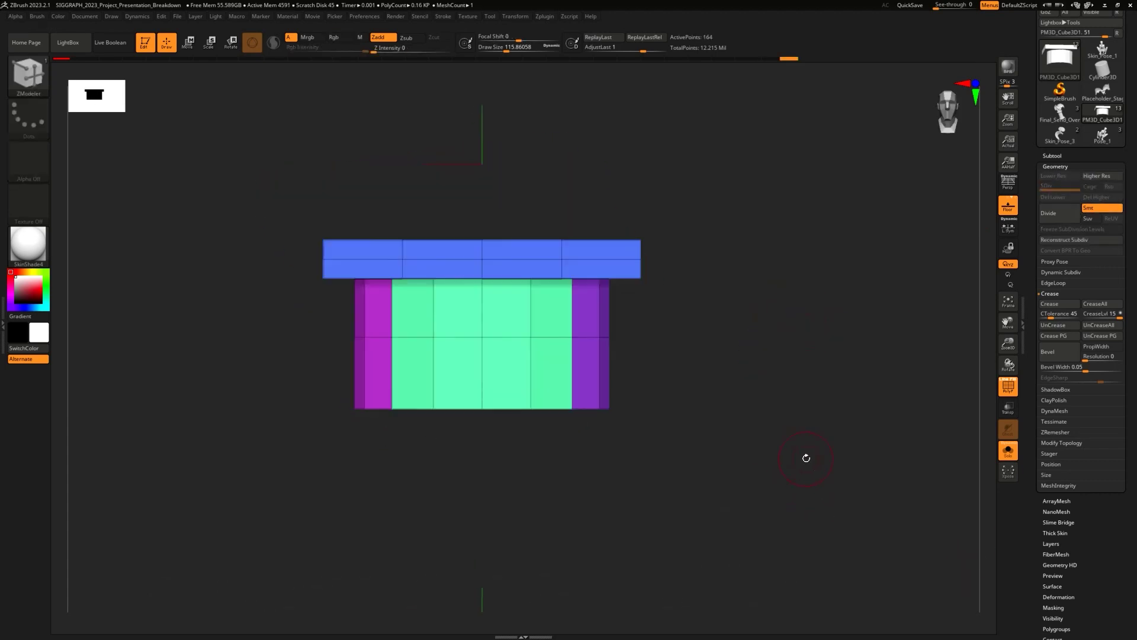
left_click_drag(560, 413, 512, 388)
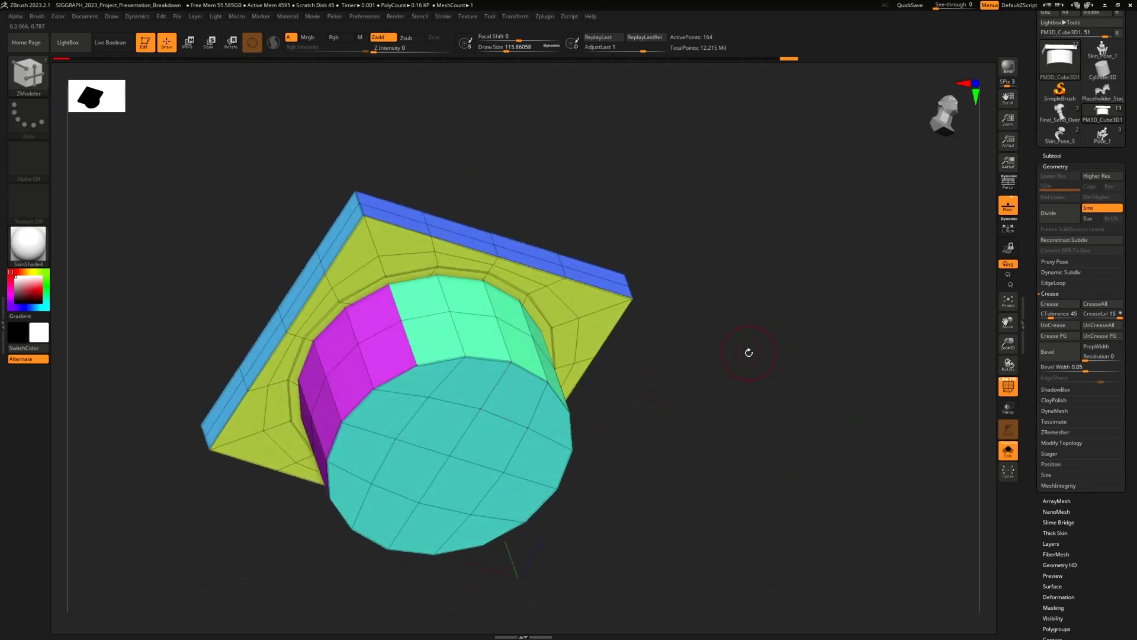
Step: Assign separate polygroups to the slab and the column with Auto Groups
left_click_drag(1076, 183, 1075, 181)
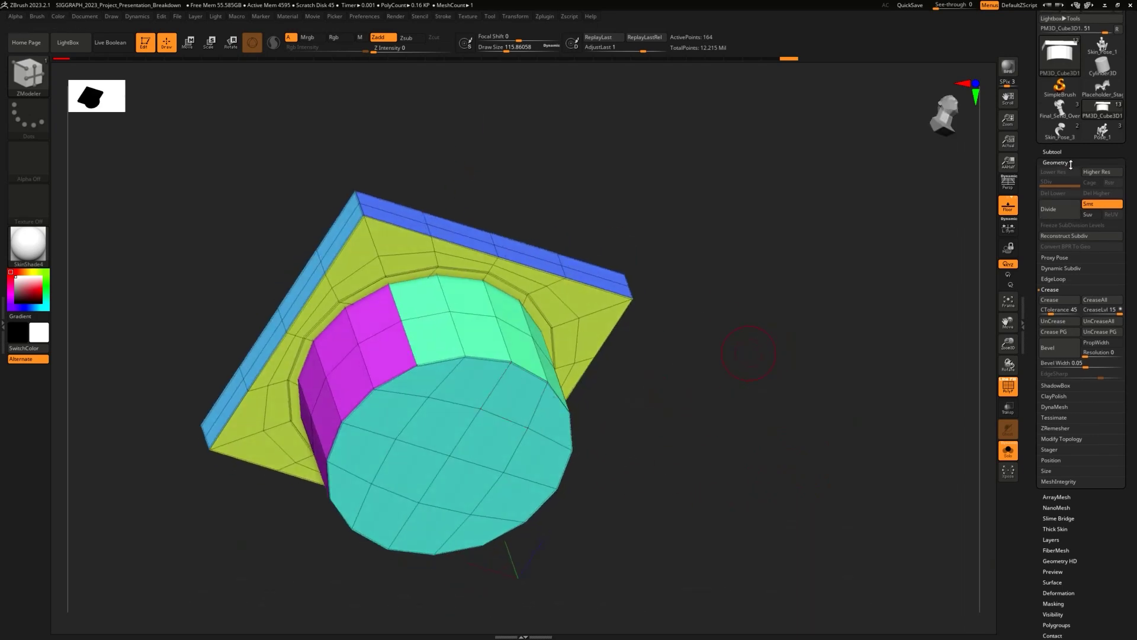
left_click(1062, 162)
scroll(1093, 286, "down", 2)
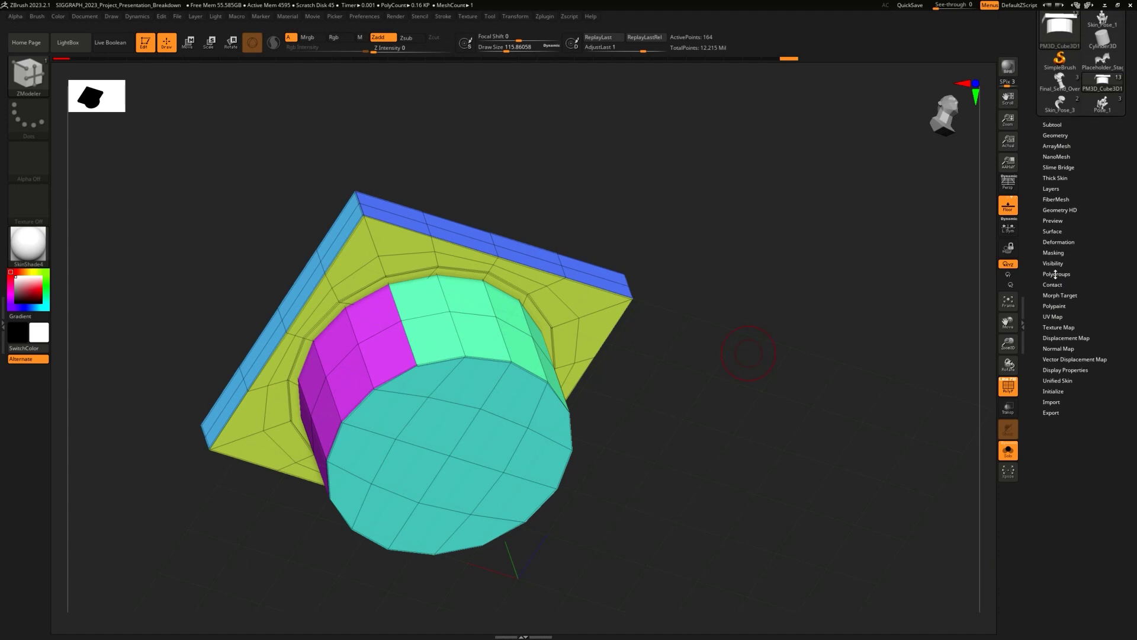
left_click(1058, 274)
left_click(1056, 283)
left_click_drag(831, 329, 833, 316)
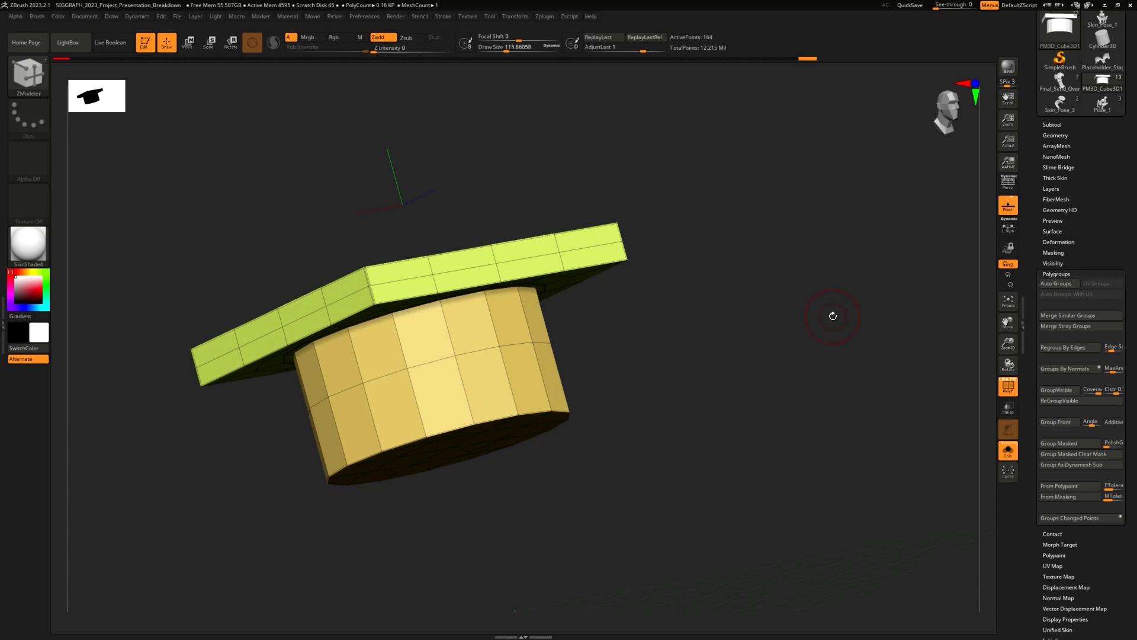
Step: Isolate the column's polygroup and separate the hidden slab into its own subtool with Split Hidden
left_click(500, 346, "ctrl+shift")
left_click_drag(747, 315, 651, 315)
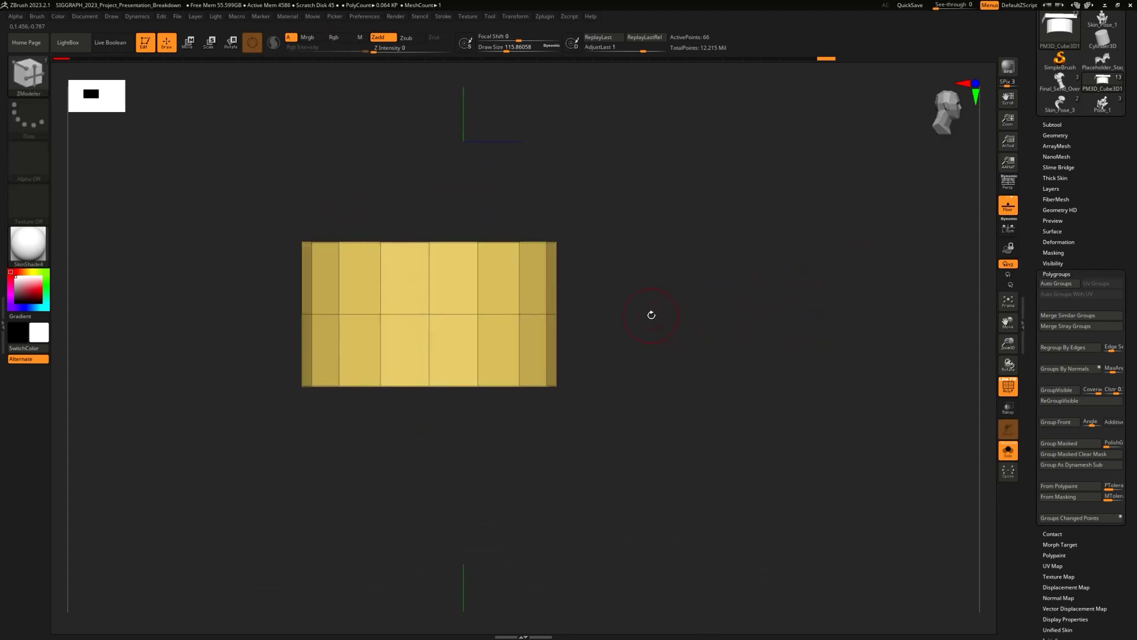
left_click(1060, 125)
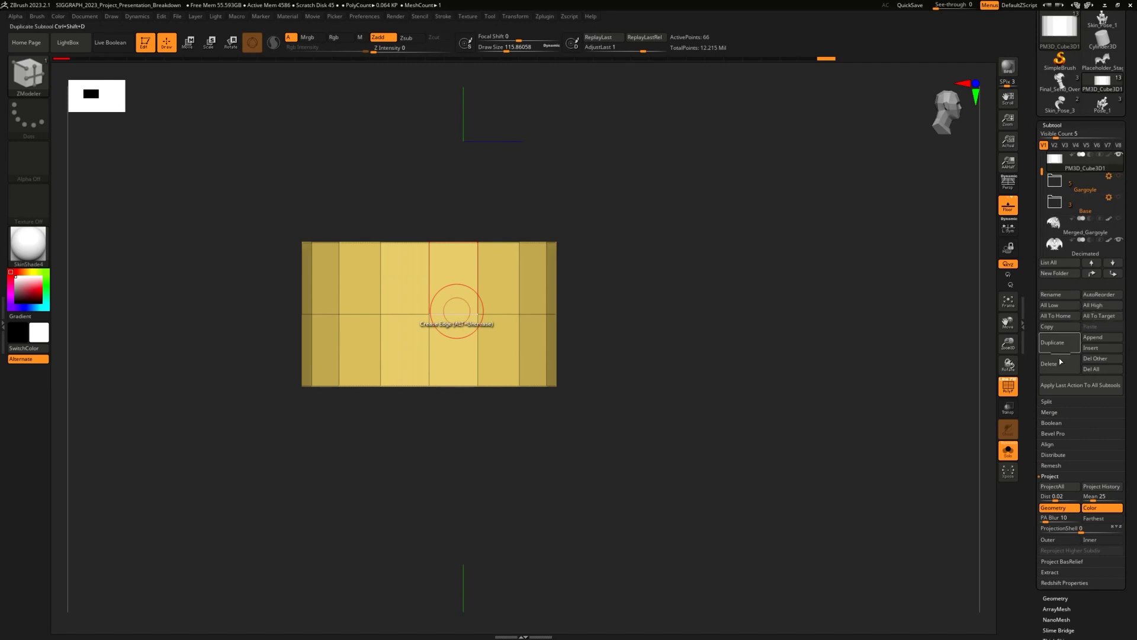
left_click(1060, 402)
left_click(1069, 414)
Step: Mark every other full-height vertical strip around the column as a temporary ZModeler polygroup
left_click_drag(731, 304, 800, 335, "alt")
left_click_drag(758, 265, 728, 253)
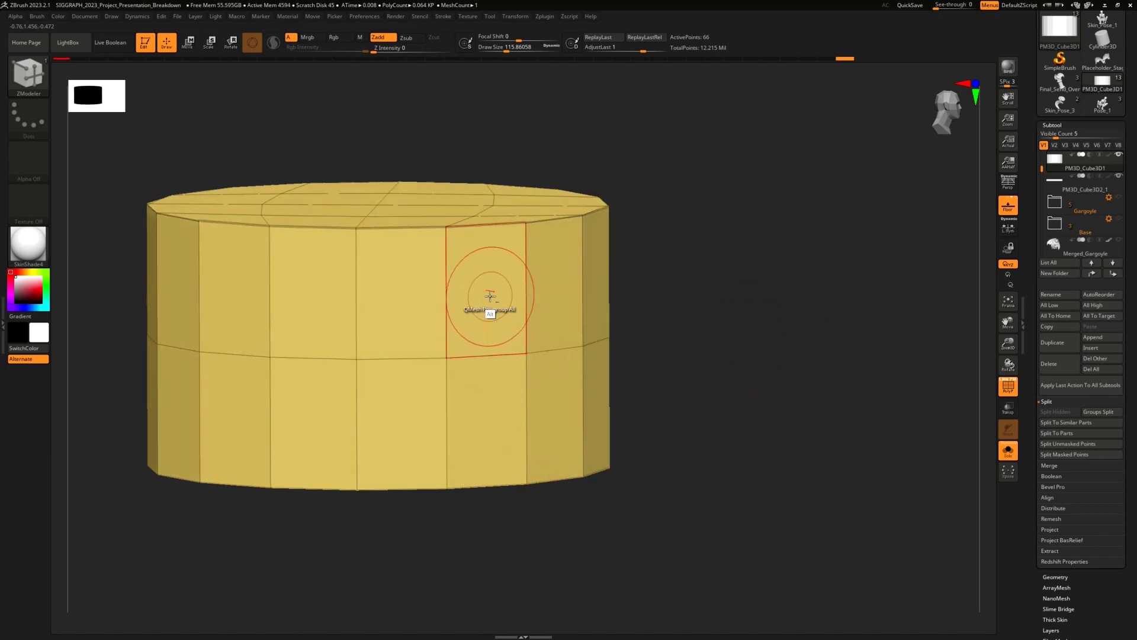
left_click_drag(487, 299, 487, 415, "alt")
left_click_drag(320, 284, 327, 425, "alt")
left_click_drag(635, 306, 627, 395, "alt")
left_click_drag(745, 252, 770, 355, "alt")
mouse_move(859, 473)
left_mouse_down()
mouse_move(779, 528)
mouse_move(614, 267)
left_mouse_up()
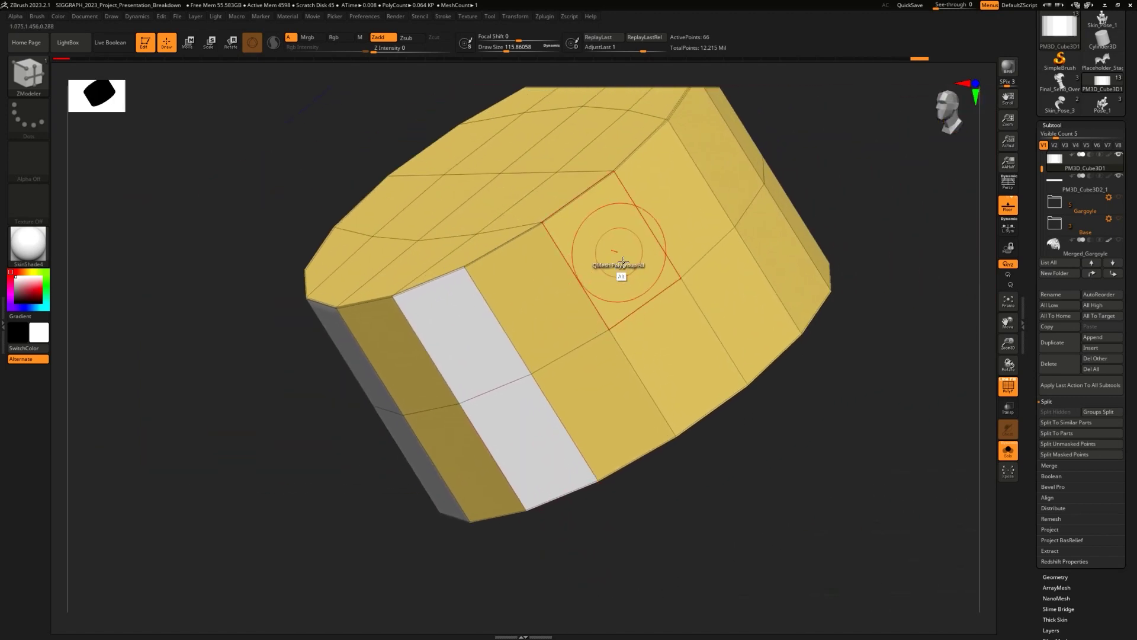
left_click(615, 267)
left_click(739, 186)
mouse_move(883, 389)
left_mouse_down()
mouse_move(774, 499)
mouse_move(593, 610)
left_mouse_up()
left_click_drag(581, 226, 676, 330, "alt")
left_click_drag(688, 147, 788, 234, "alt")
mouse_move(918, 361)
left_mouse_down()
mouse_move(886, 401)
mouse_move(729, 521)
mouse_move(589, 587)
left_mouse_up()
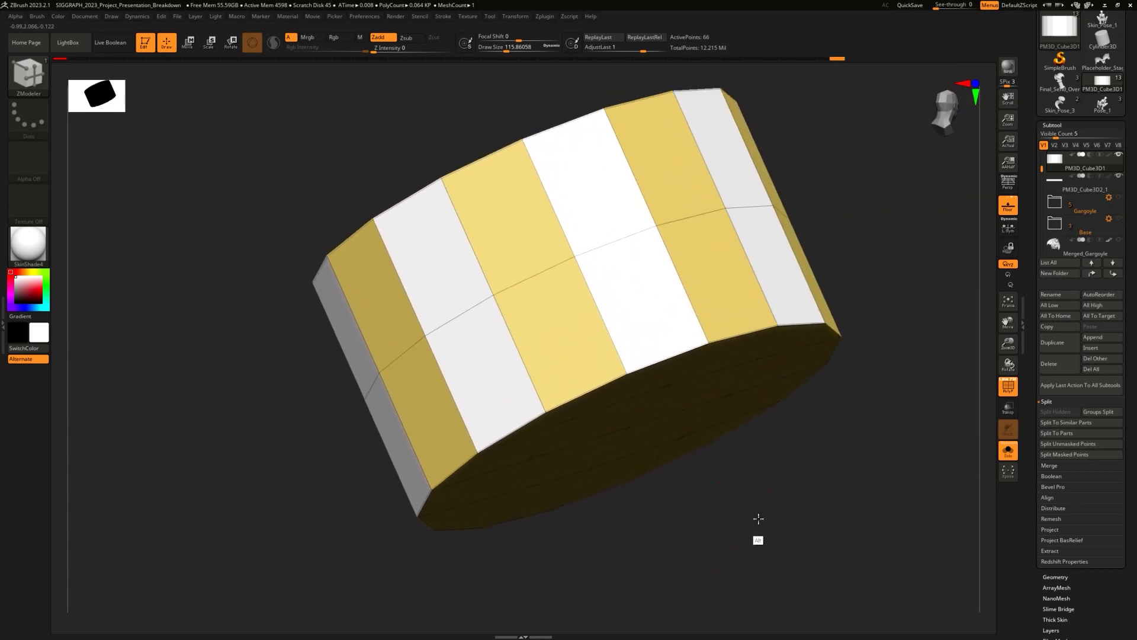
left_click_drag(756, 525, 711, 403, "alt")
left_click_drag(711, 403, 738, 495)
left_click_drag(832, 318, 755, 314)
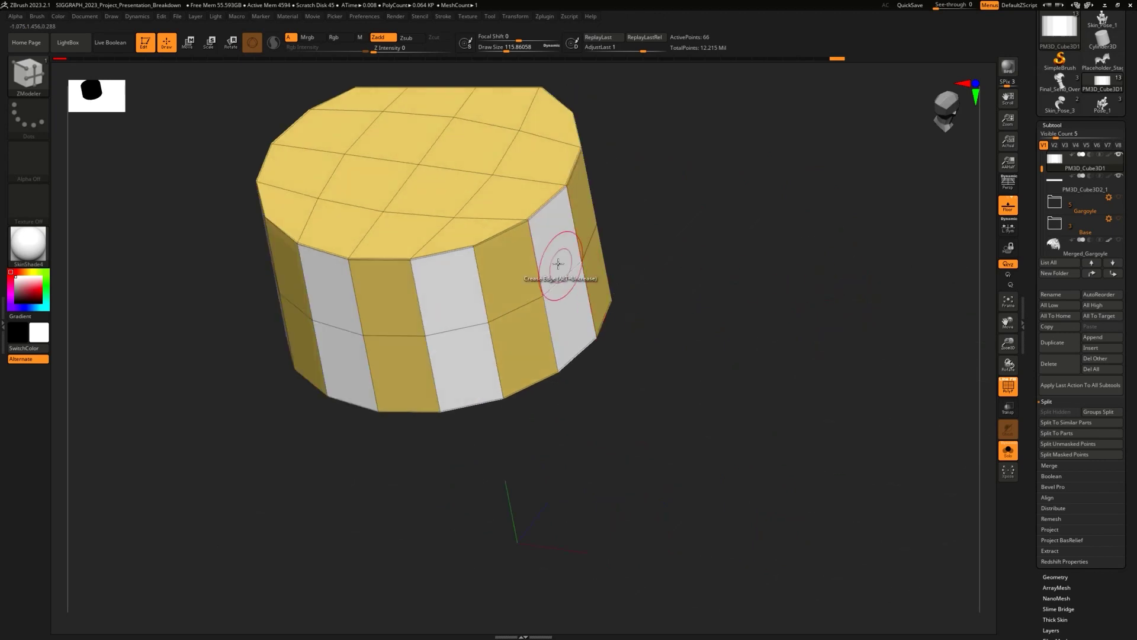
Step: Extrude the marked strips outward into raised flutes with QMesh targeting Polygroup All
key("space")
mouse_move(585, 261)
left_mouse_down()
mouse_move(558, 247)
mouse_move(579, 261)
left_mouse_up()
left_click_drag(764, 300, 731, 416, "alt")
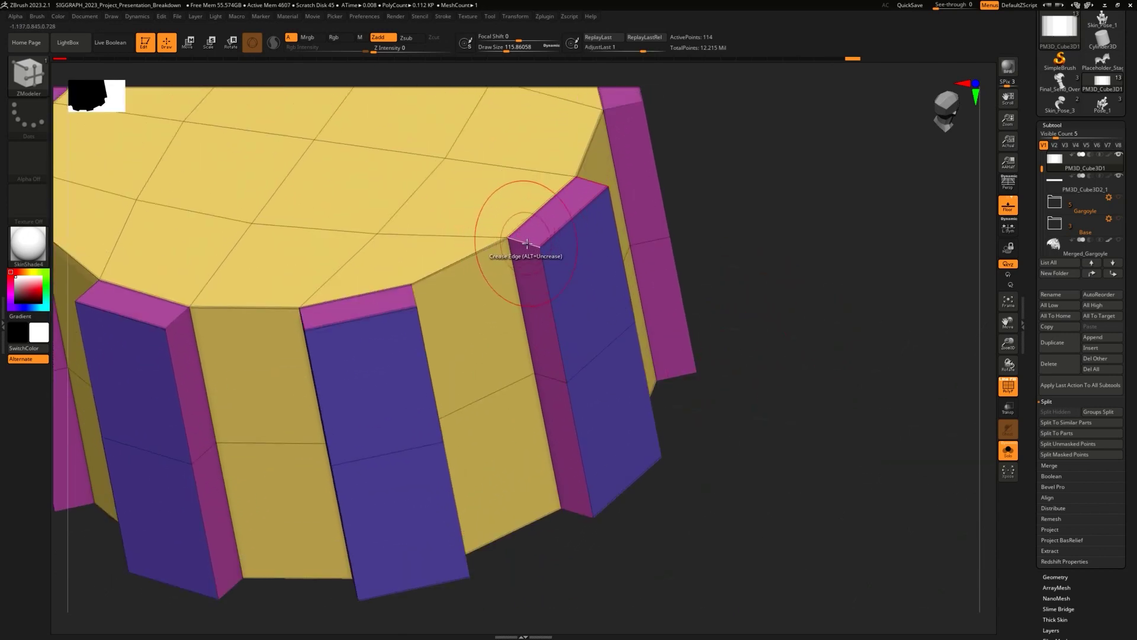
Step: Regroup the fluted column's faces by surface direction with Groups By Normals
left_click_drag(1135, 407, 1135, 330)
scroll(1115, 297, "down", 6)
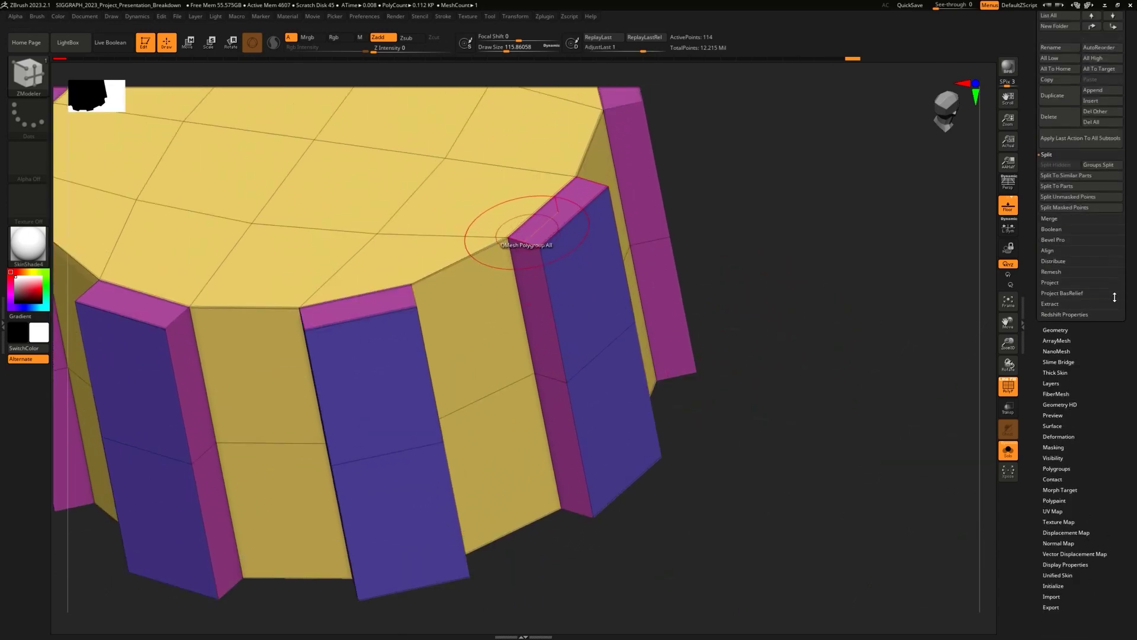
left_click_drag(1101, 426, 1067, 363)
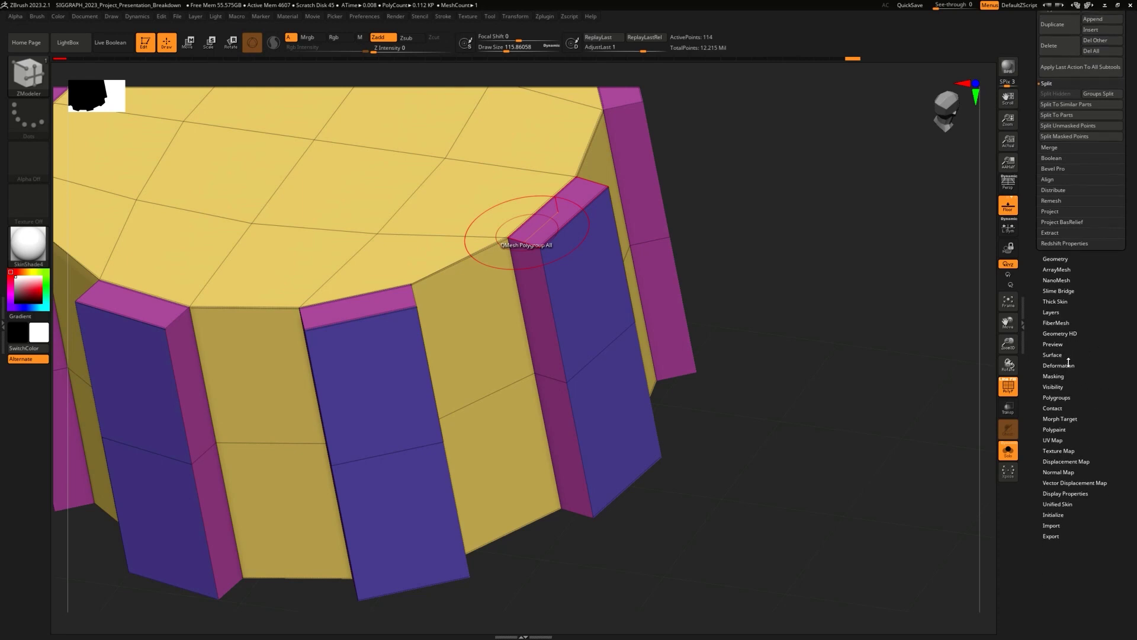
left_click(1057, 397)
scroll(1091, 404, "down", 2)
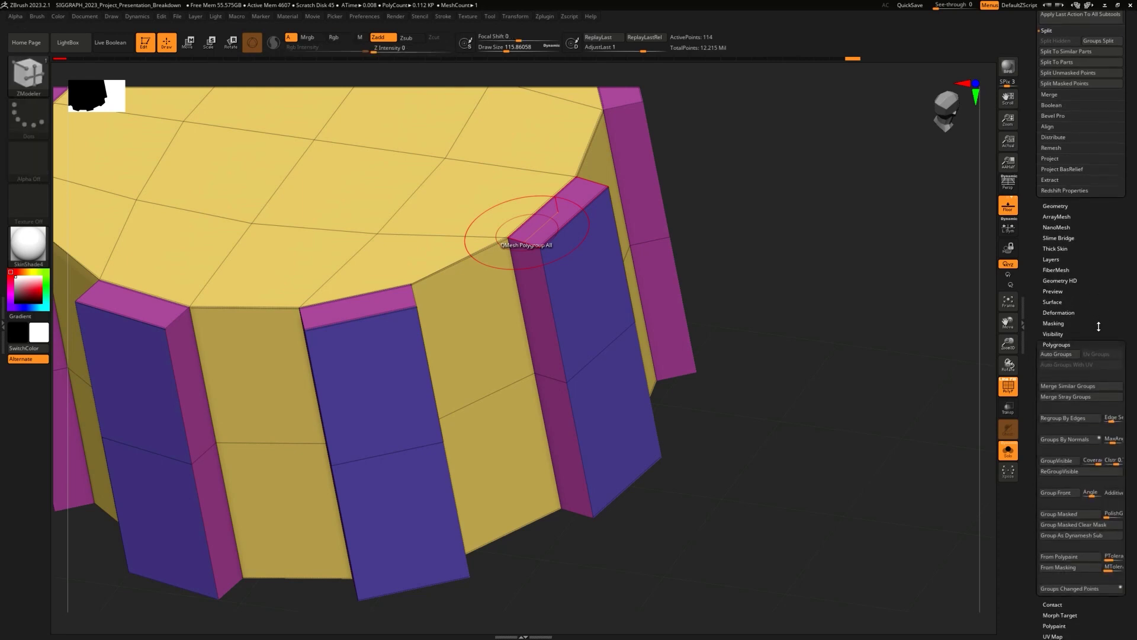
left_click(1065, 439)
scroll(1118, 279, "up", 1)
scroll(1119, 279, "up", 10)
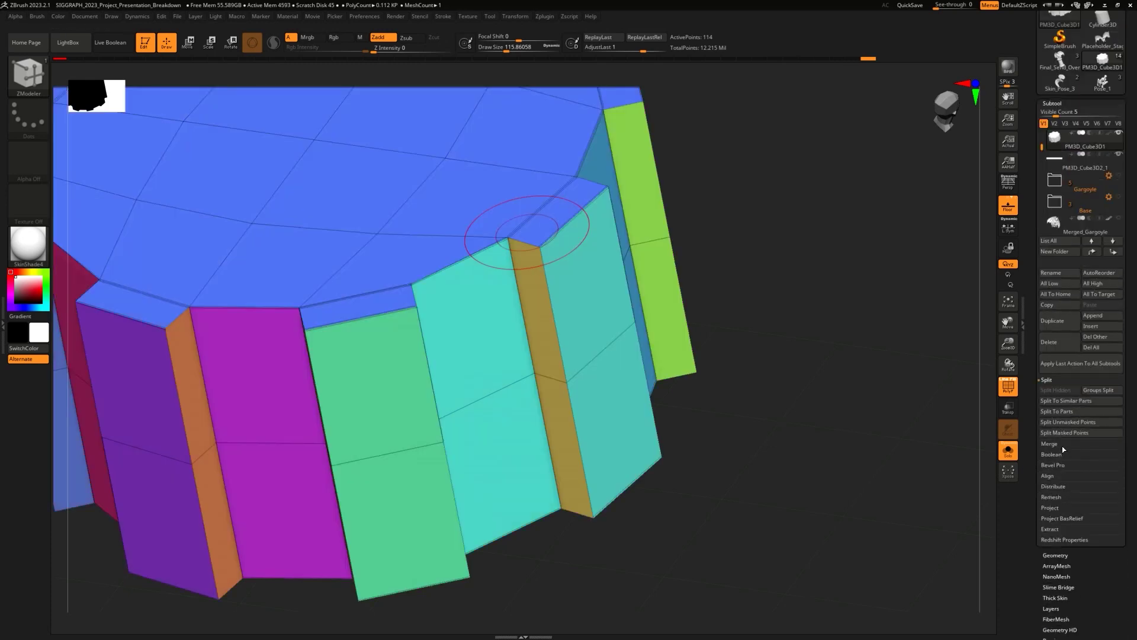
Step: Crease the polygroup borders of the fluted column with Crease PG
left_click_drag(1058, 554, 1057, 553)
left_click(1055, 553)
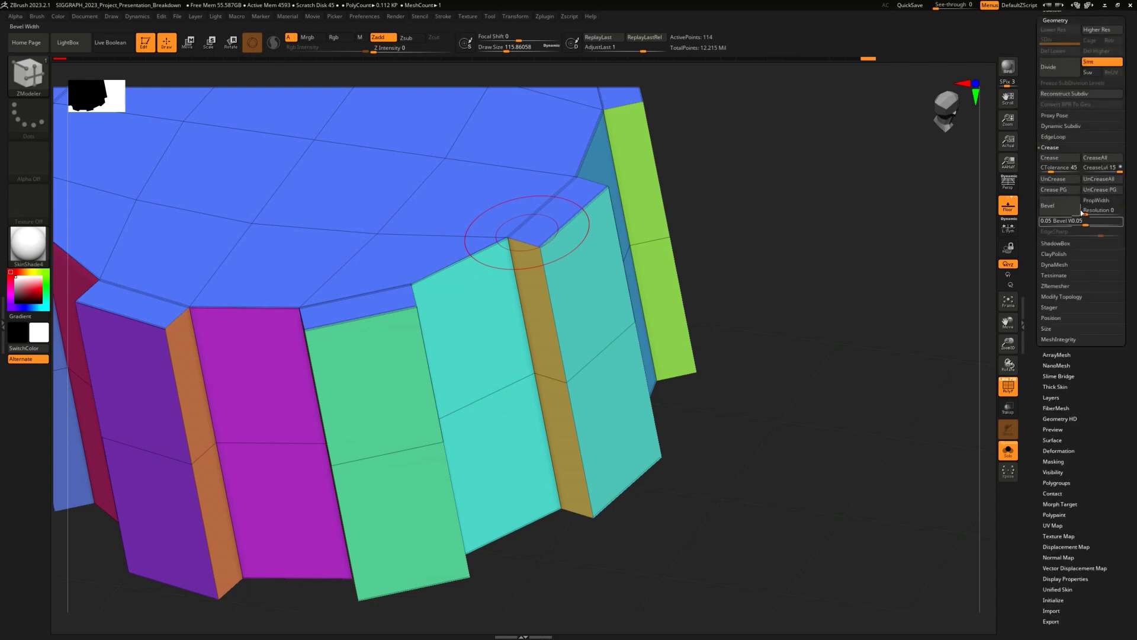
left_click(1067, 193)
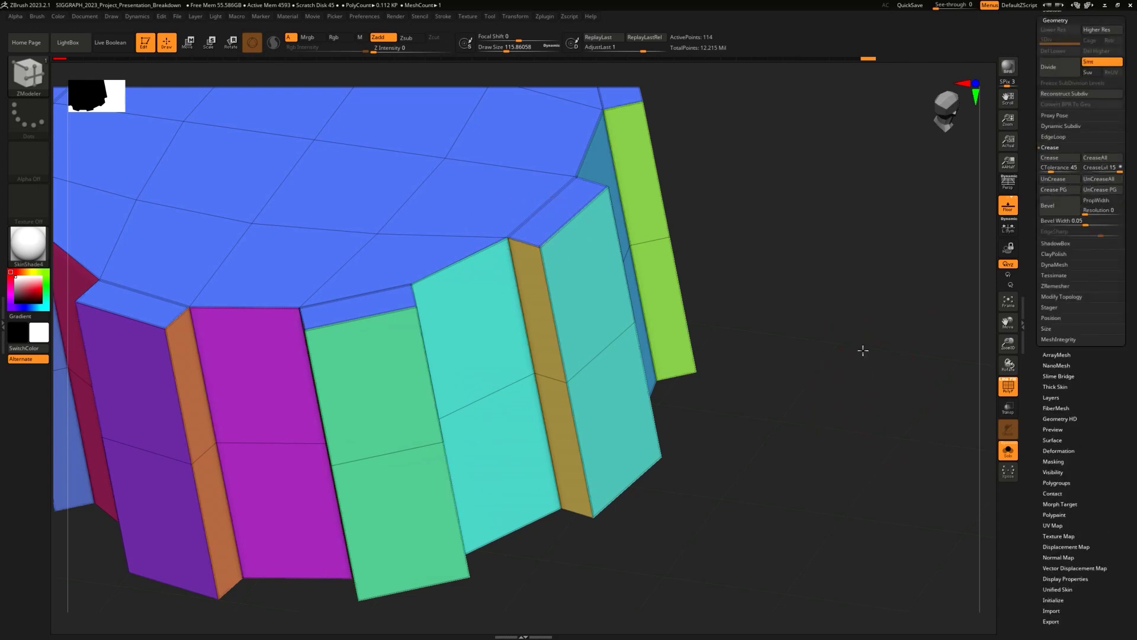
left_click_drag(866, 365, 841, 338, "alt")
Step: Divide the fluted column up to subdivision level 3 and activate the ZModeler brush
key("ctrl+d")
key("ctrl+d")
key("b")
key("z")
key("m")
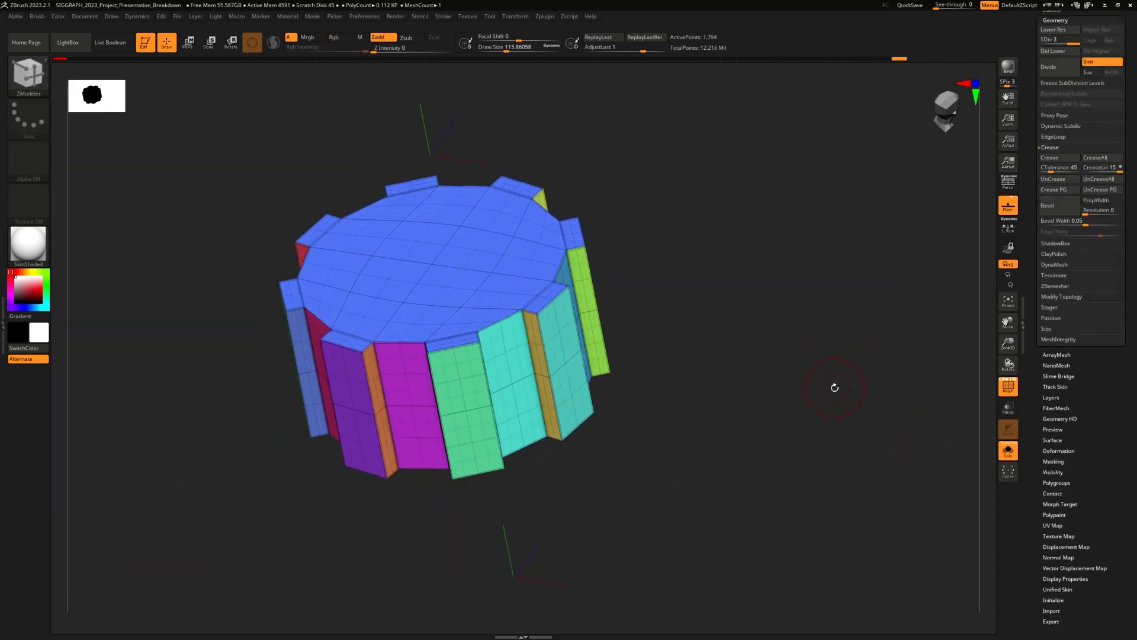
Step: Hide the polyframe, leave Solo mode and move the column slightly up against the slab beneath the gargoyle
key("shift+f")
left_click(1007, 453)
left_click_drag(804, 472, 719, 414)
key("w")
left_click_drag(466, 347, 466, 322)
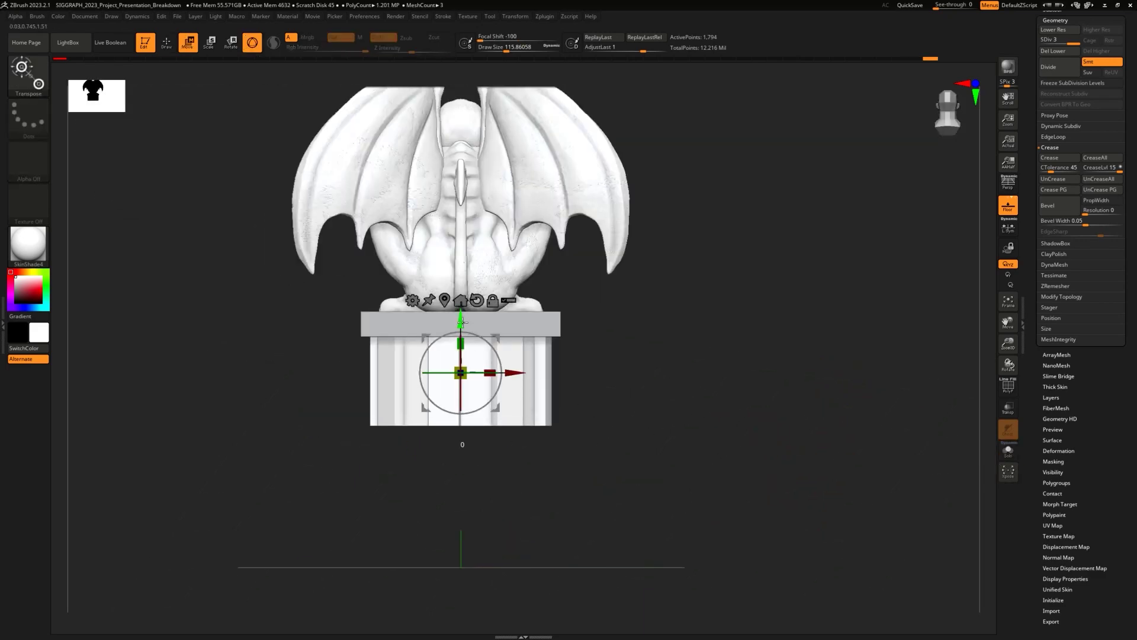
key("q")
mouse_move(829, 323)
left_mouse_down()
mouse_move(748, 346)
mouse_move(610, 358)
left_mouse_up()
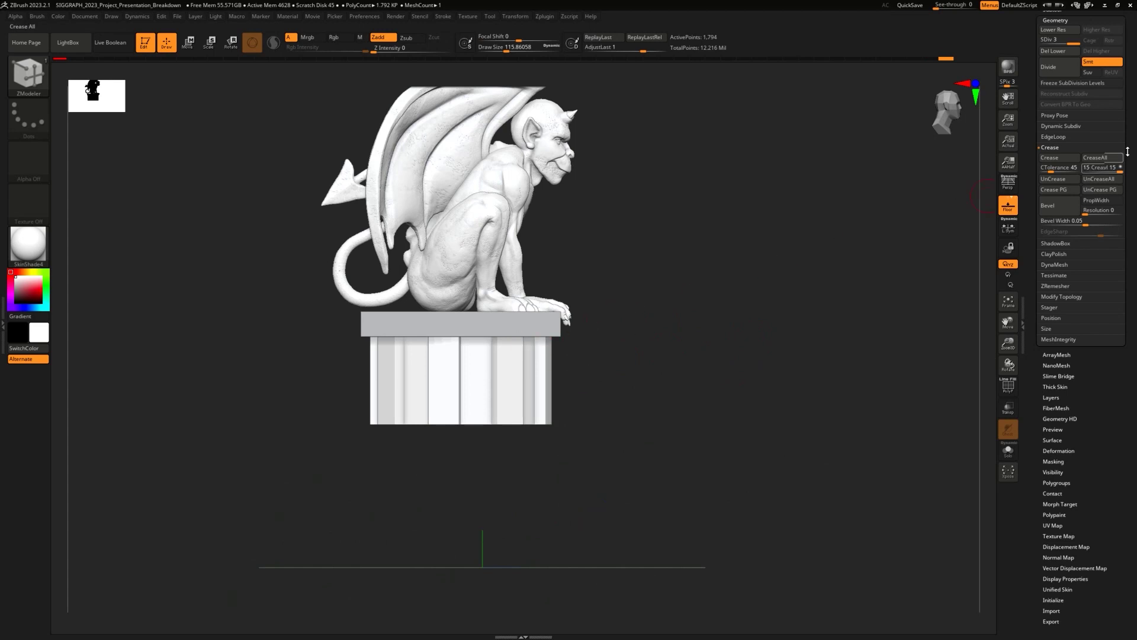
Step: Switch to the Final_Send_Over tool and examine the gargoyle on its fluted column from the front
left_click_drag(1129, 168, 1129, 395)
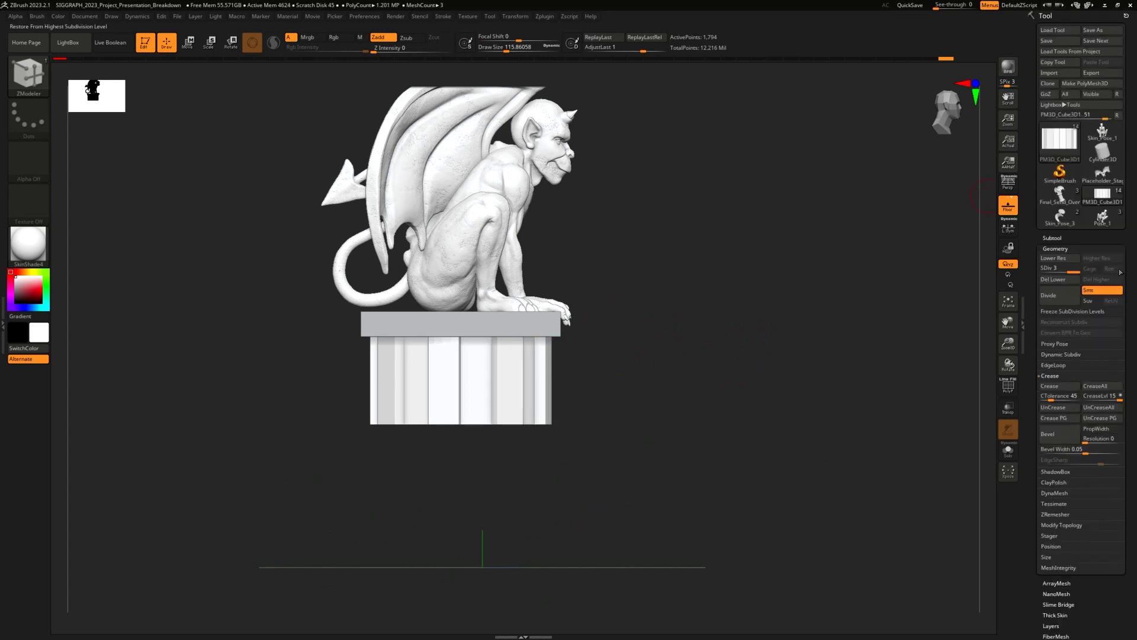
left_click(1097, 214)
left_click(1060, 213)
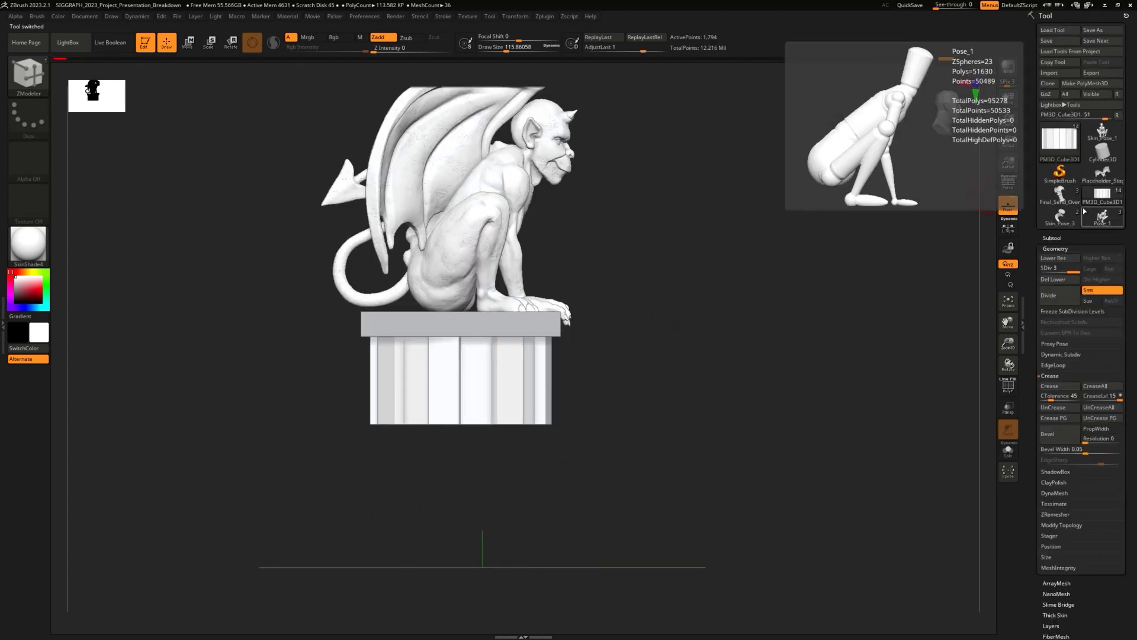
left_click(1060, 193)
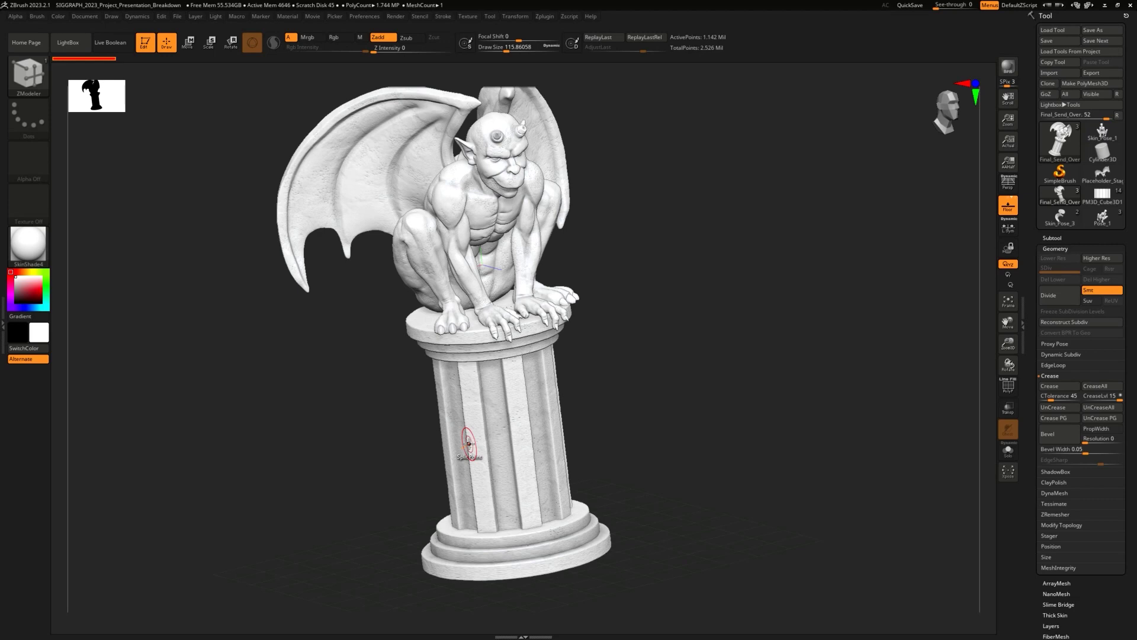
key("shift+f")
left_click_drag(743, 293, 740, 356)
key("shift+f")
left_click_drag(704, 294, 977, 261)
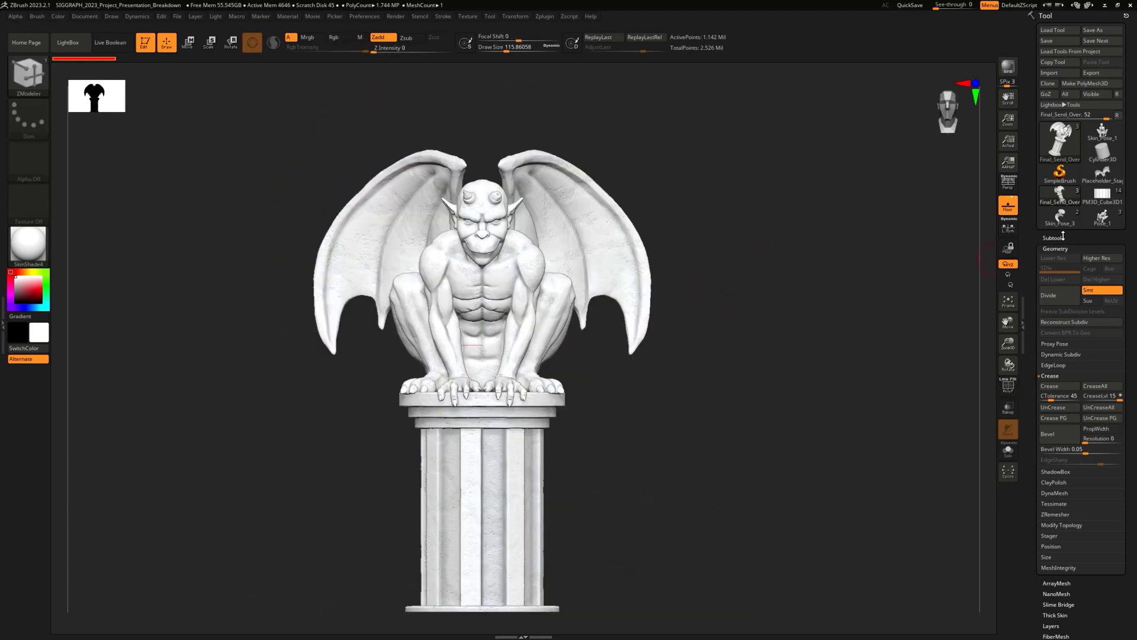
Step: View the subtools of Final_Send_Over and the Pose_1 mannequins, and return to the PM3D_Cube3D1 tool
left_click(1052, 238)
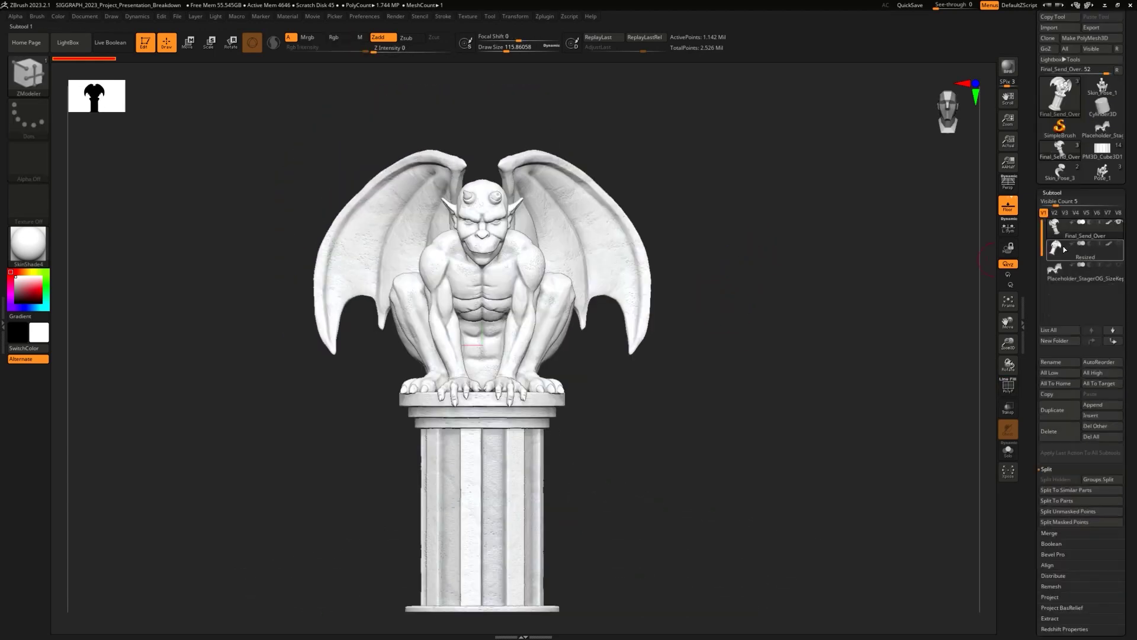
left_click(1086, 179)
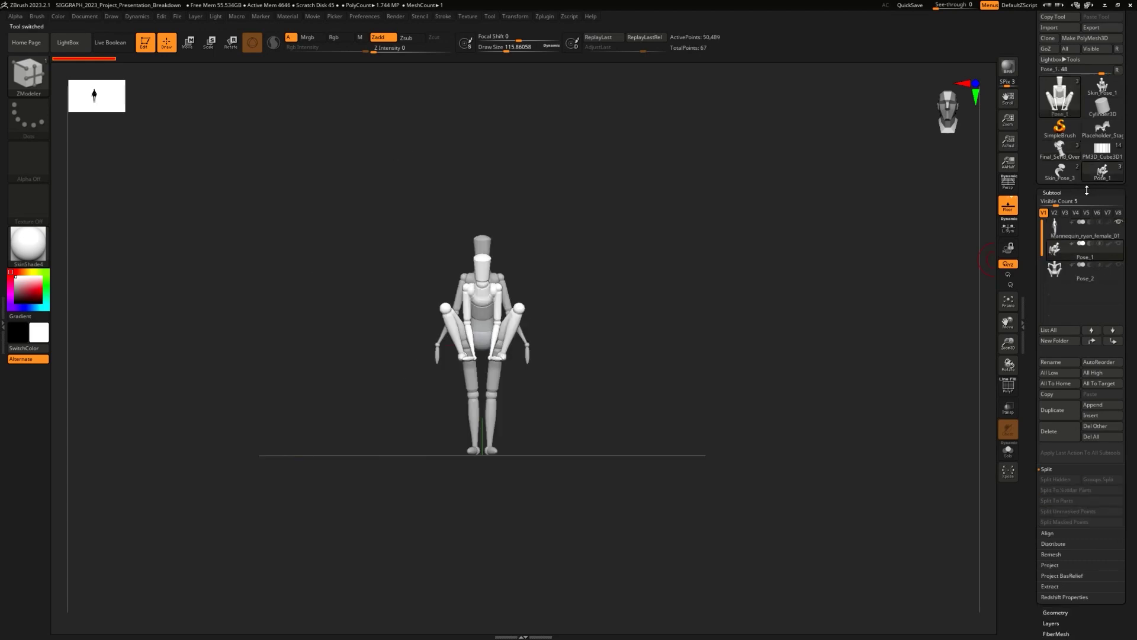
left_click(1105, 158)
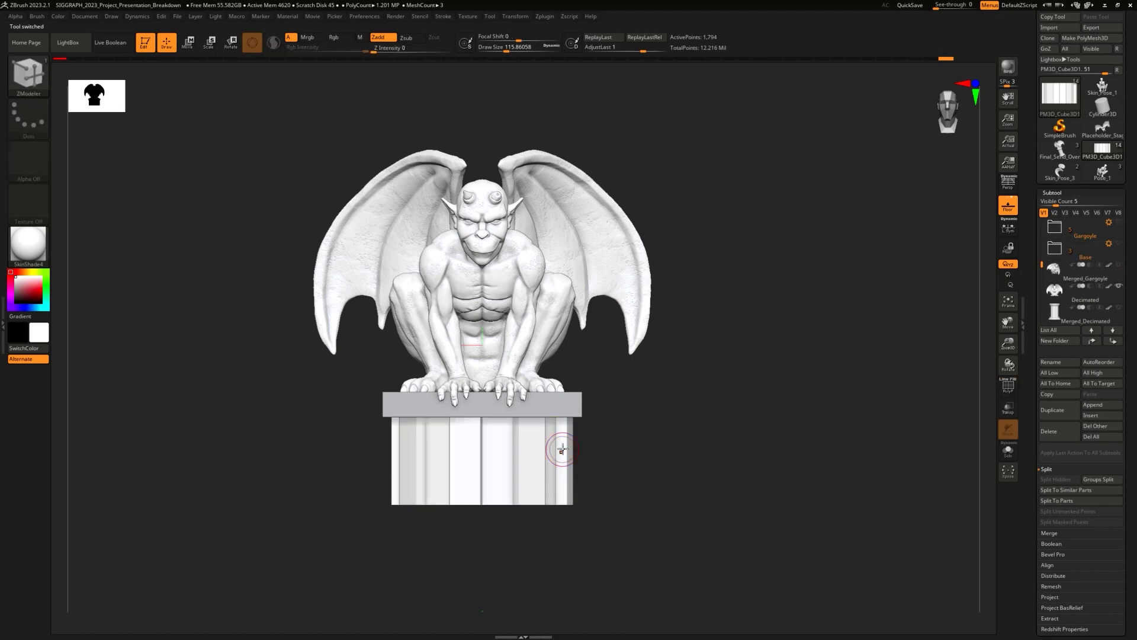
Step: Create a subtool folder named "this is a folder" for the column and add the slab subtool PM3D_Cube3D2_1 to it
key("ctrl+f")
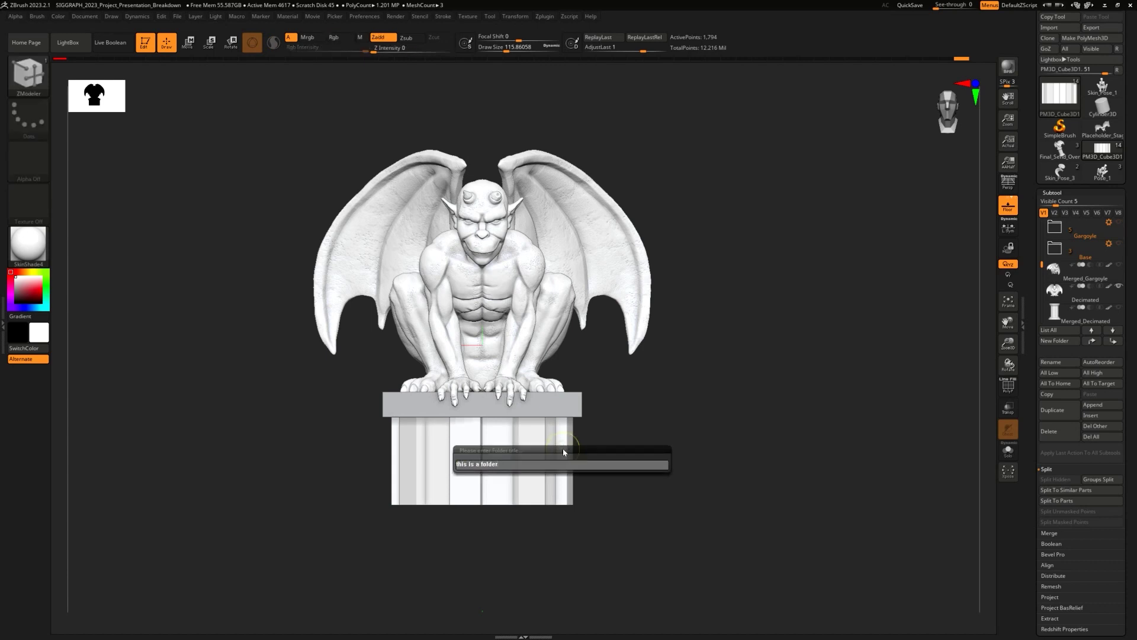
key("Return")
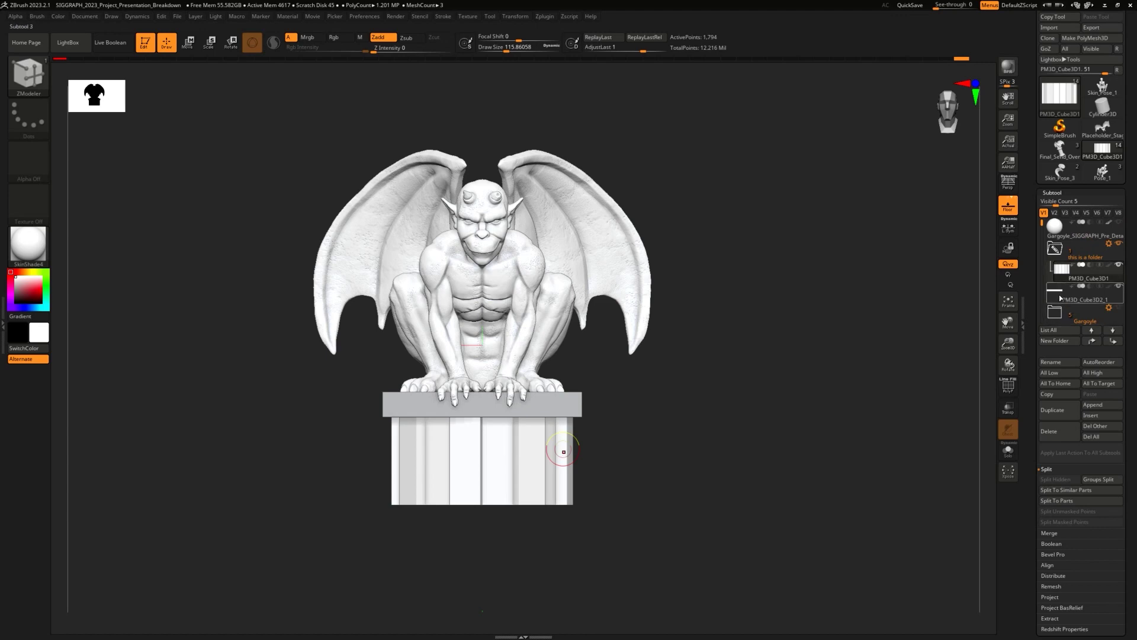
left_click_drag(1060, 298, 1060, 288)
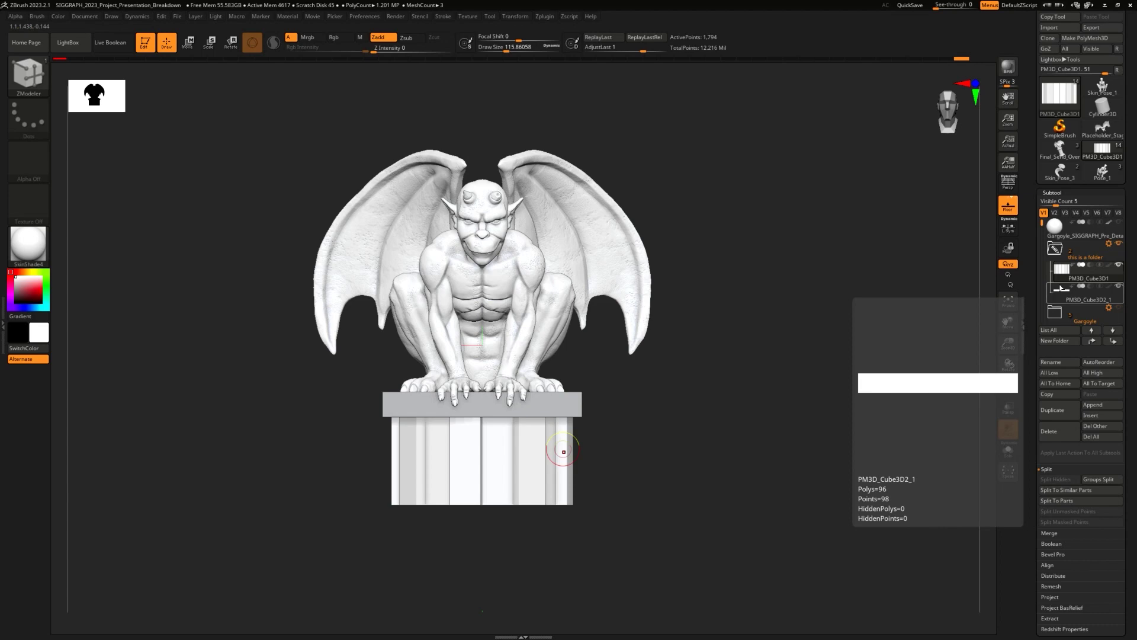
Step: Select only the slab and column with Transpose All Selected Subtools and group them in a new folder
key("w")
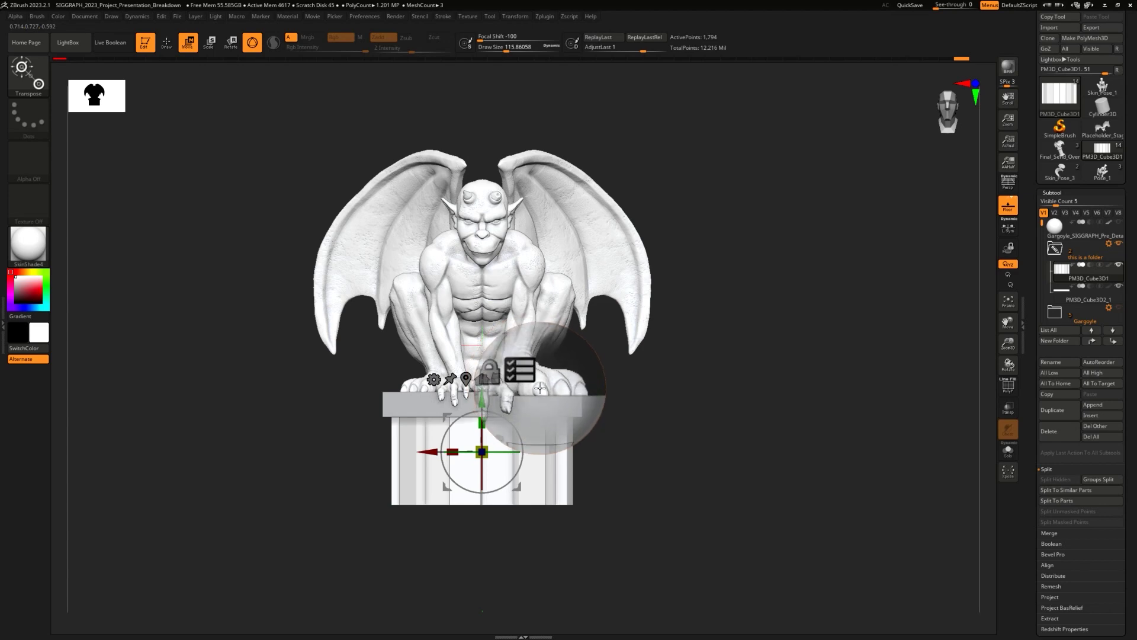
right_click_drag(746, 385, 750, 392, "ctrl")
right_click_drag(703, 274, 731, 389, "ctrl")
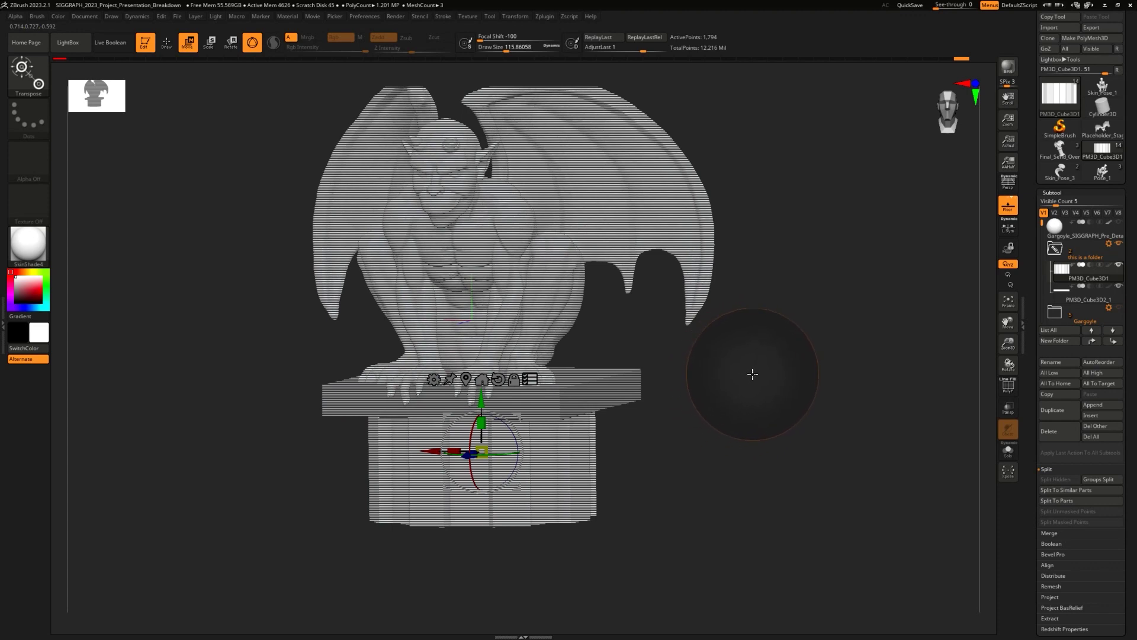
mouse_move(749, 381)
right_mouse_down()
mouse_move(764, 385)
mouse_move(754, 331)
right_mouse_up()
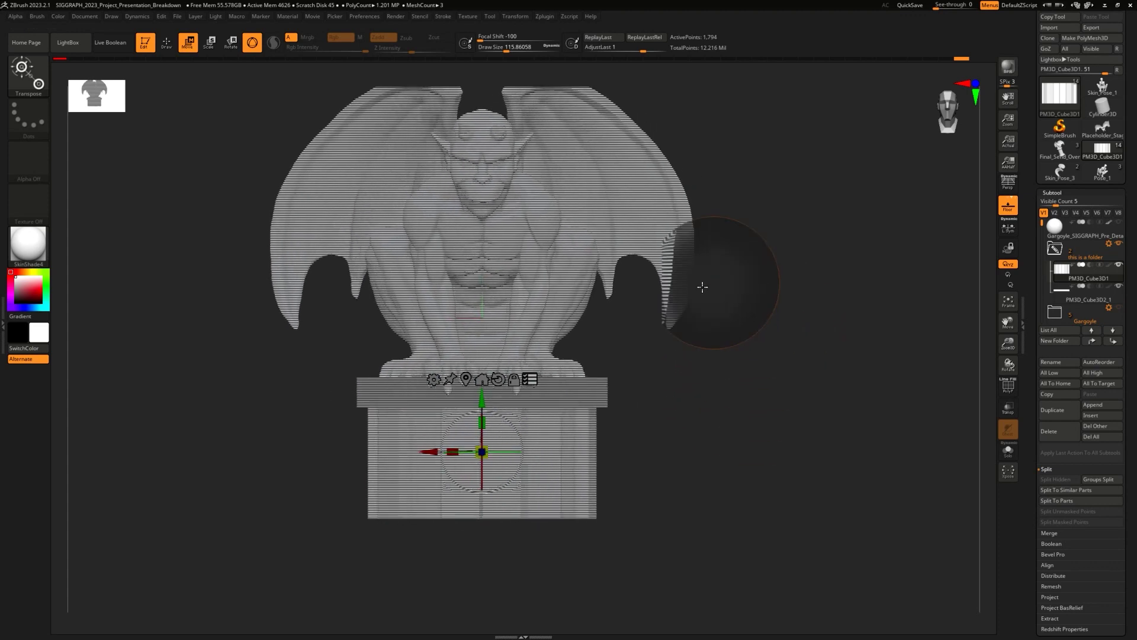
left_click(566, 388, "ctrl+shift")
left_click(592, 441, "ctrl+shift")
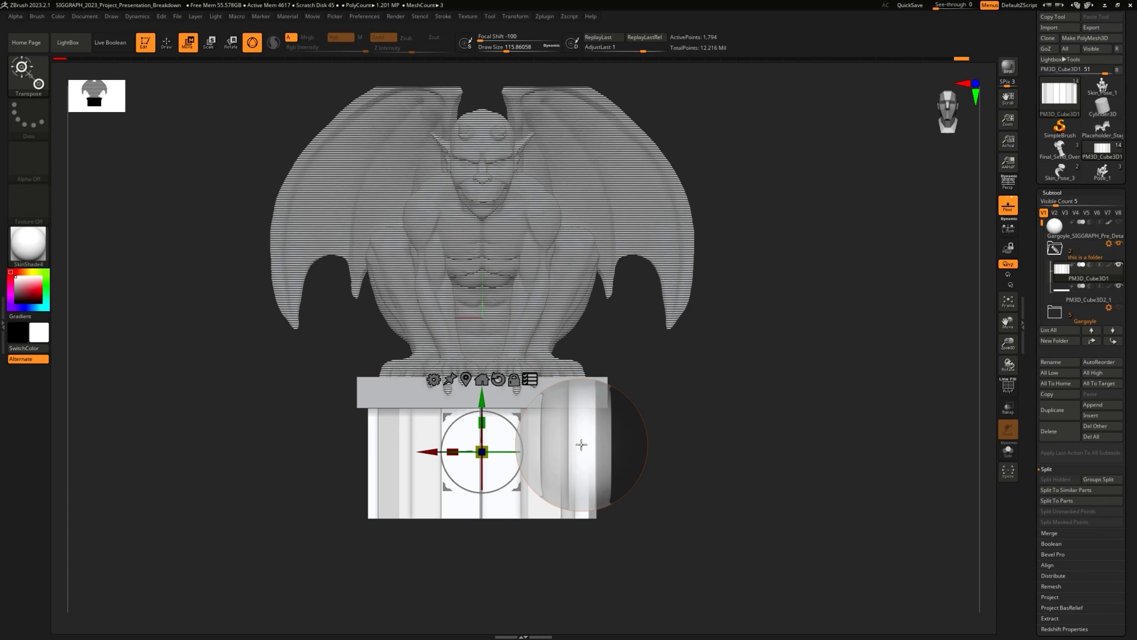
key("ctrl+f")
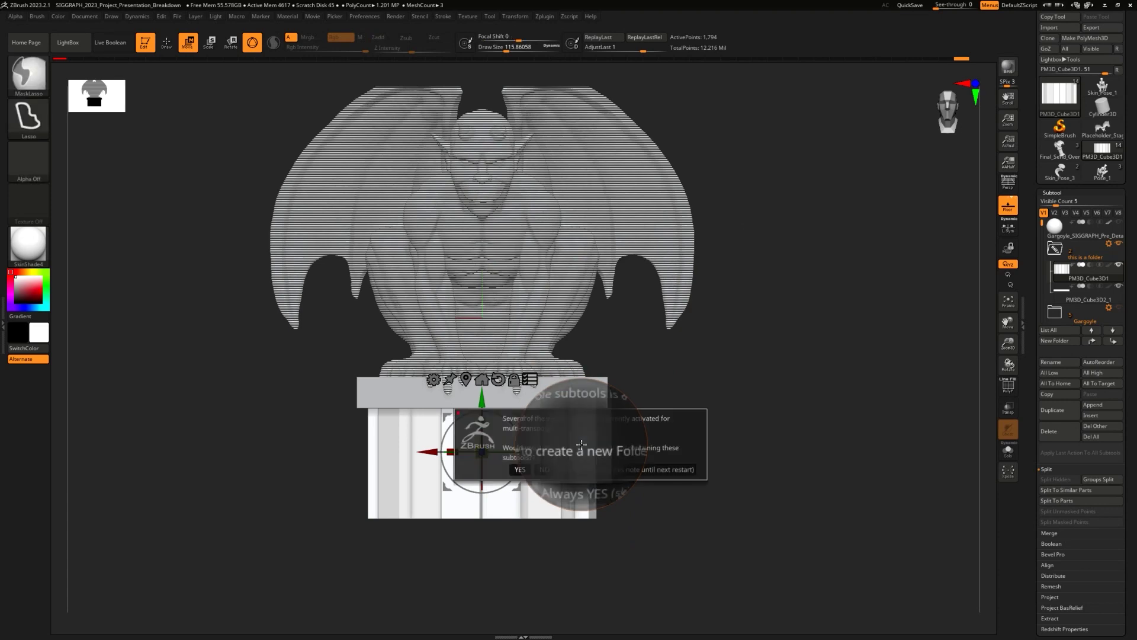
key("Return")
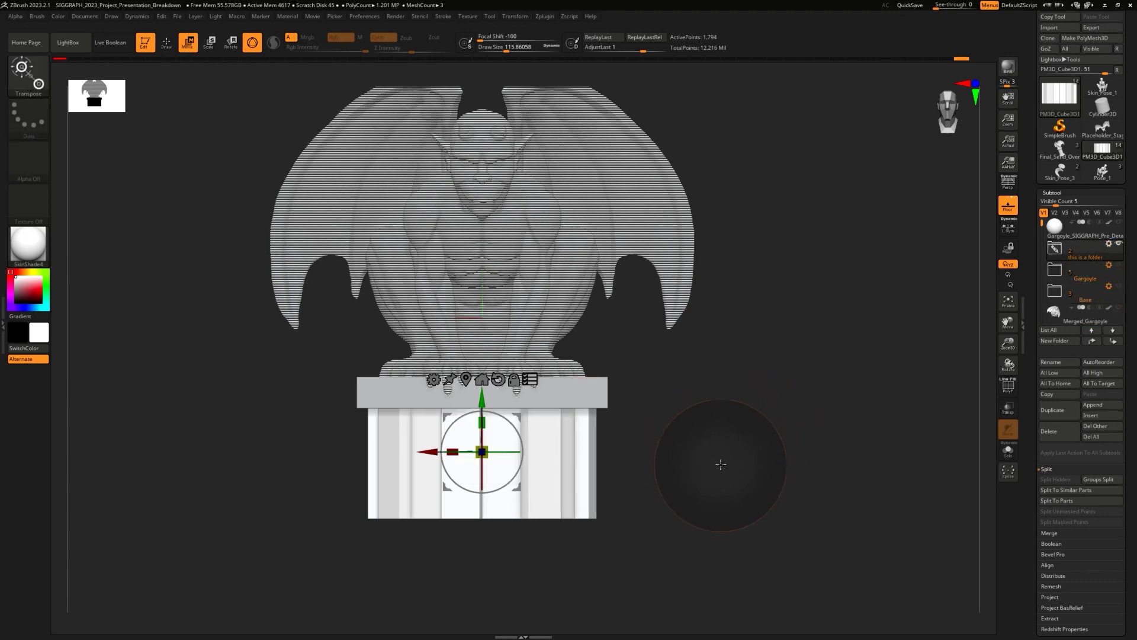